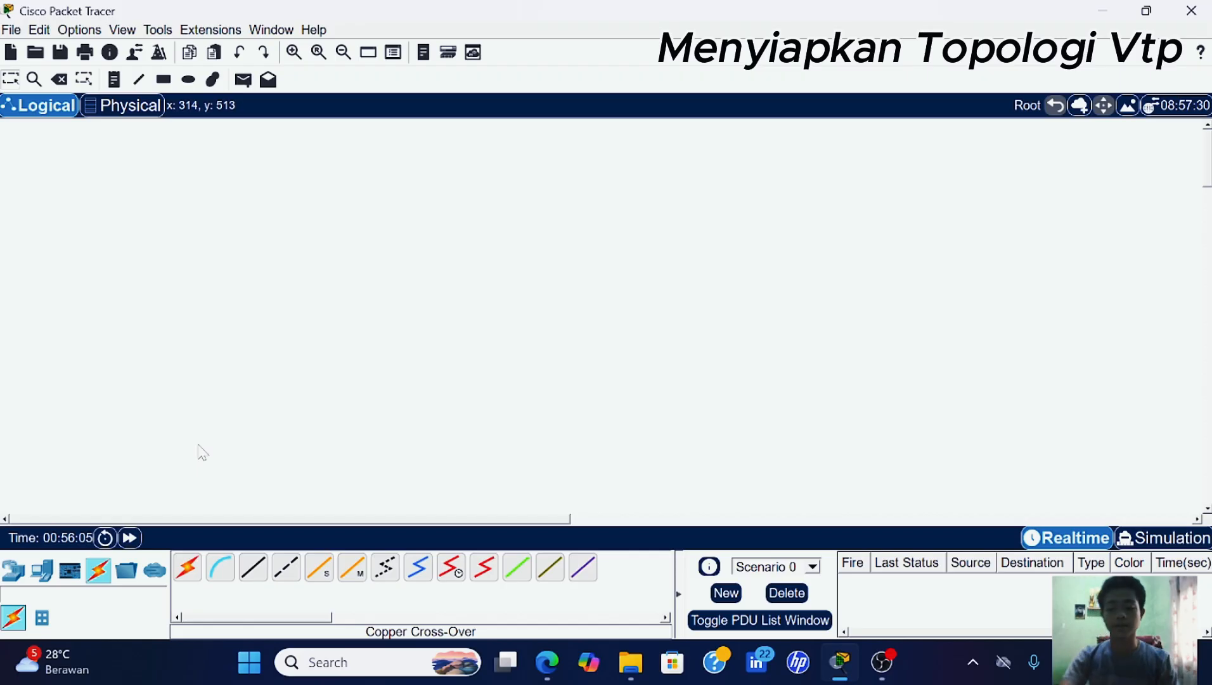
# - Place four 2960 switches (Switch4–Switch7) on the canvas
pyautogui.click(21, 572)
pyautogui.click(42, 617)
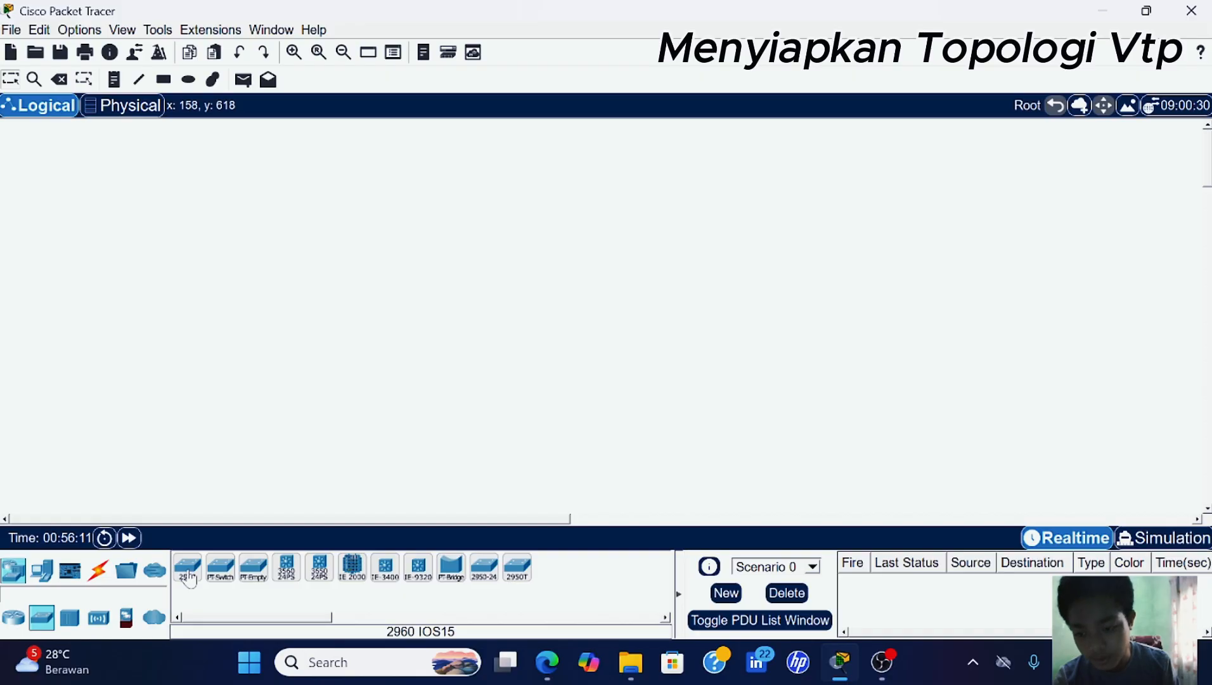
pyautogui.moveTo(189, 578); pyautogui.dragTo(263, 158)
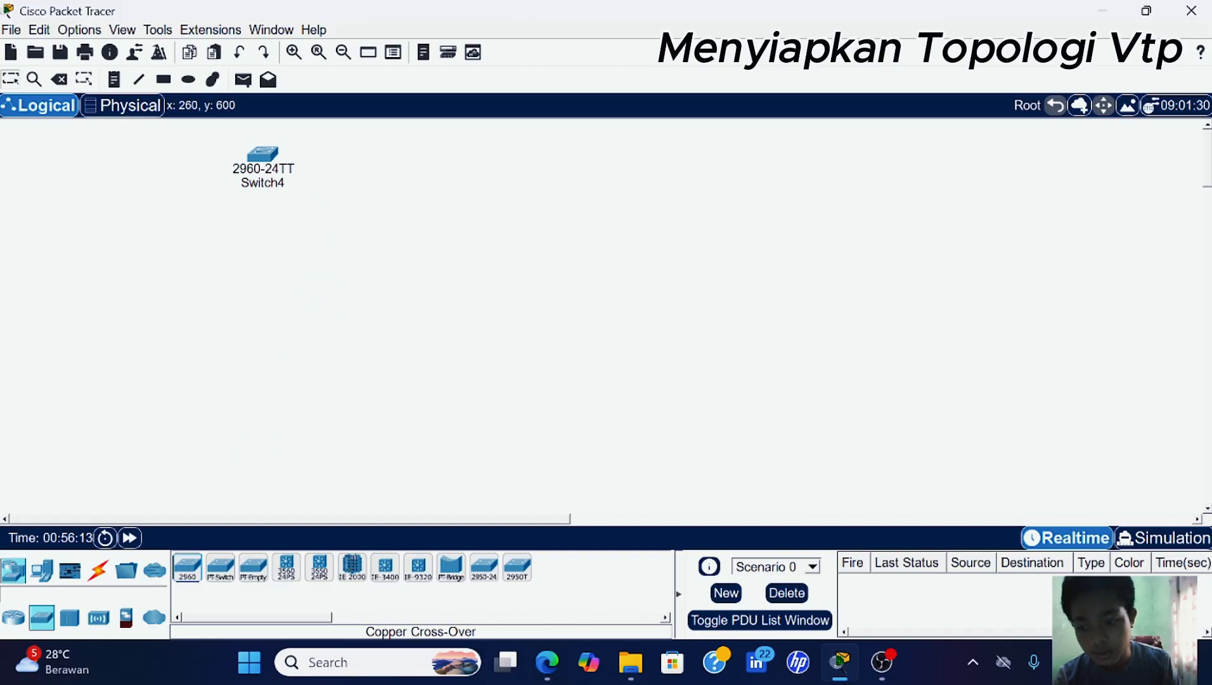
pyautogui.moveTo(188, 568); pyautogui.dragTo(257, 315)
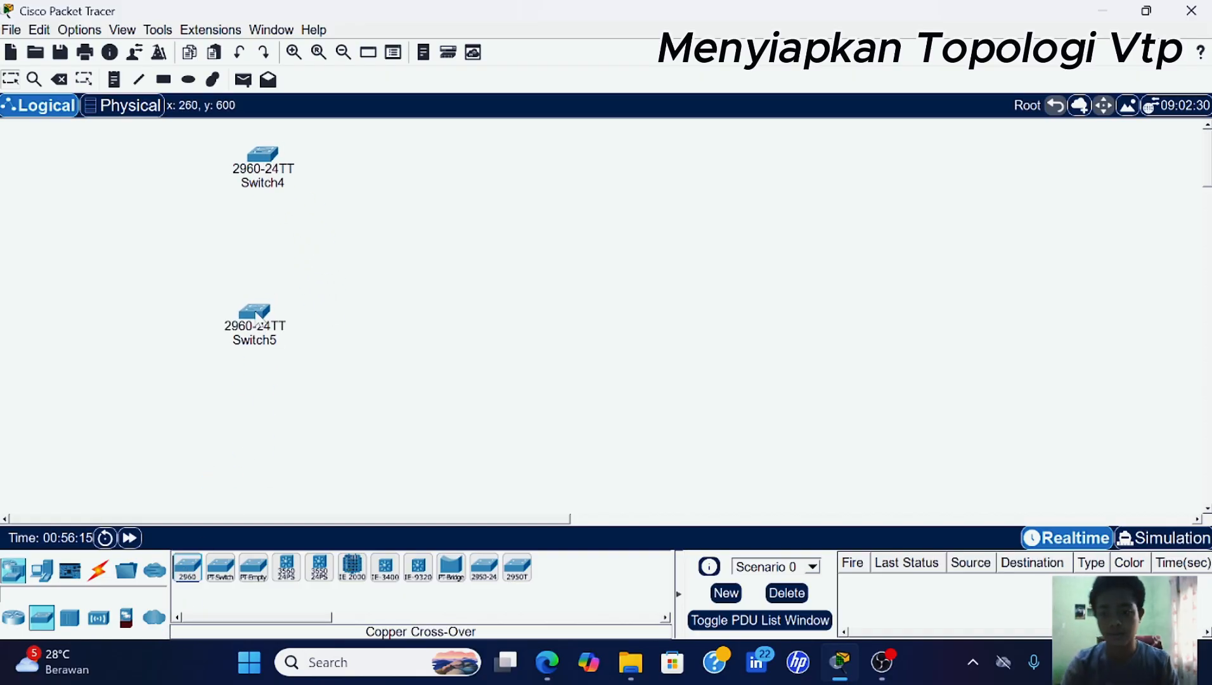
pyautogui.moveTo(187, 574); pyautogui.dragTo(252, 456)
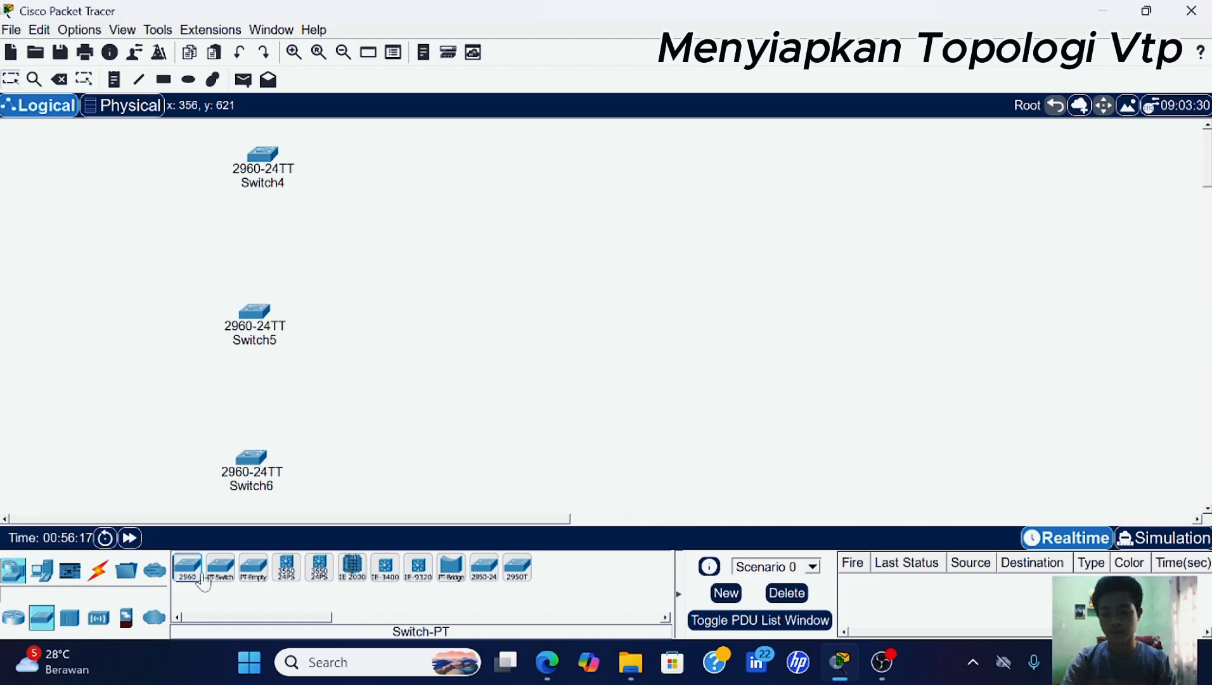
pyautogui.moveTo(186, 582); pyautogui.dragTo(422, 489)
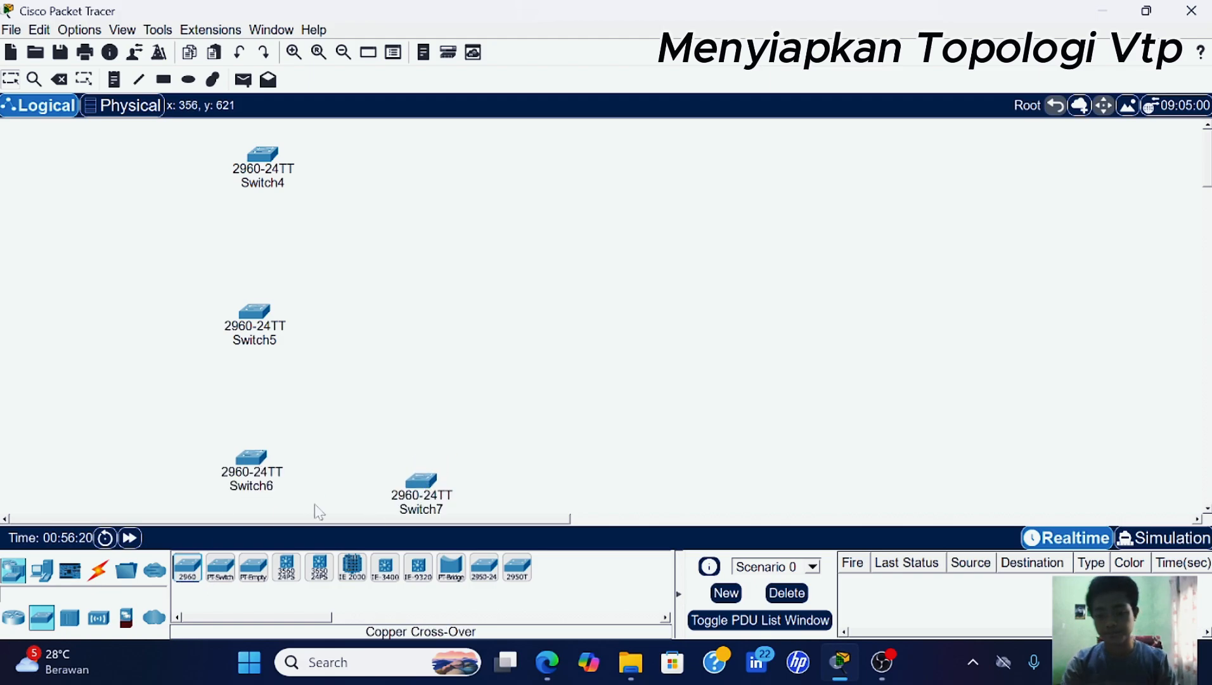
# - Link Switch4 Fa0/1 to Switch5 Fa0/1 with a copper cross-over cable
pyautogui.click(101, 573)
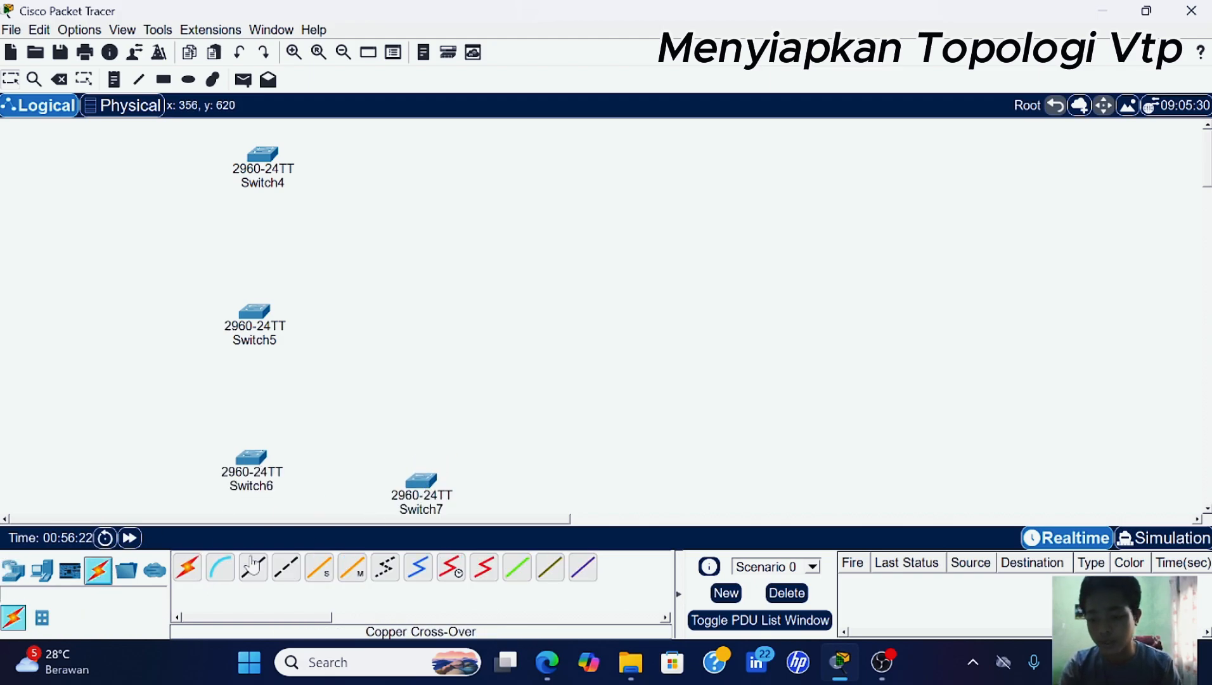
pyautogui.click(284, 575)
pyautogui.click(262, 155)
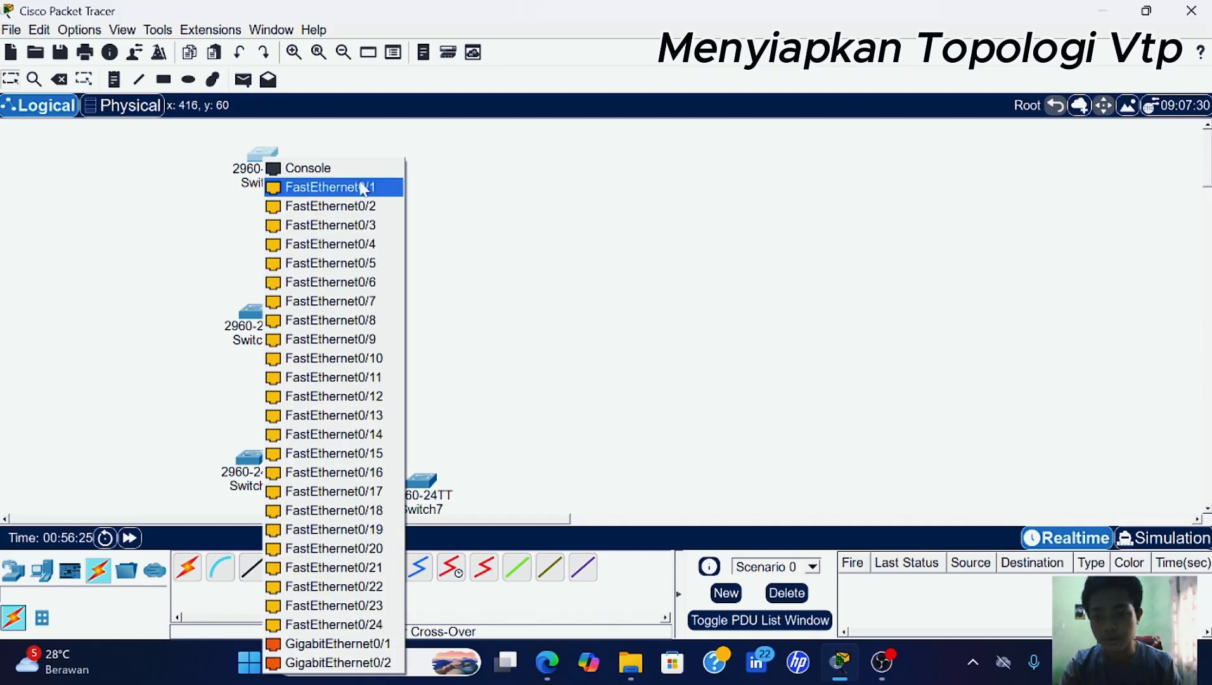
pyautogui.click(360, 187)
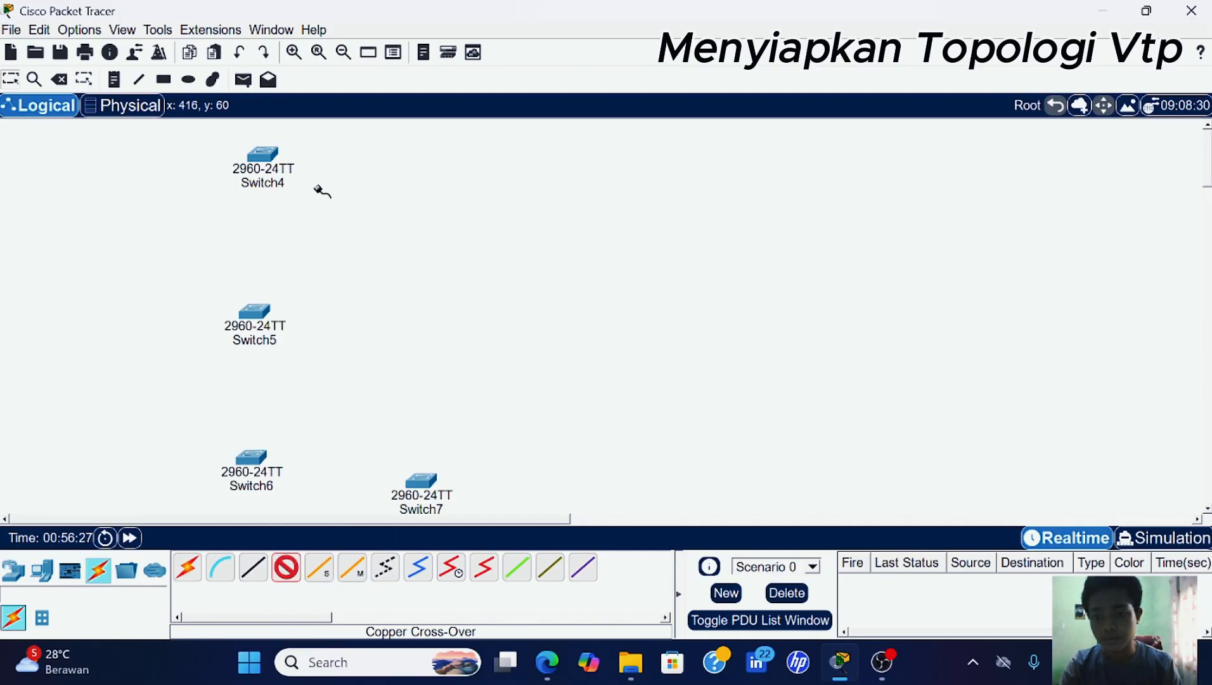
pyautogui.click(261, 311)
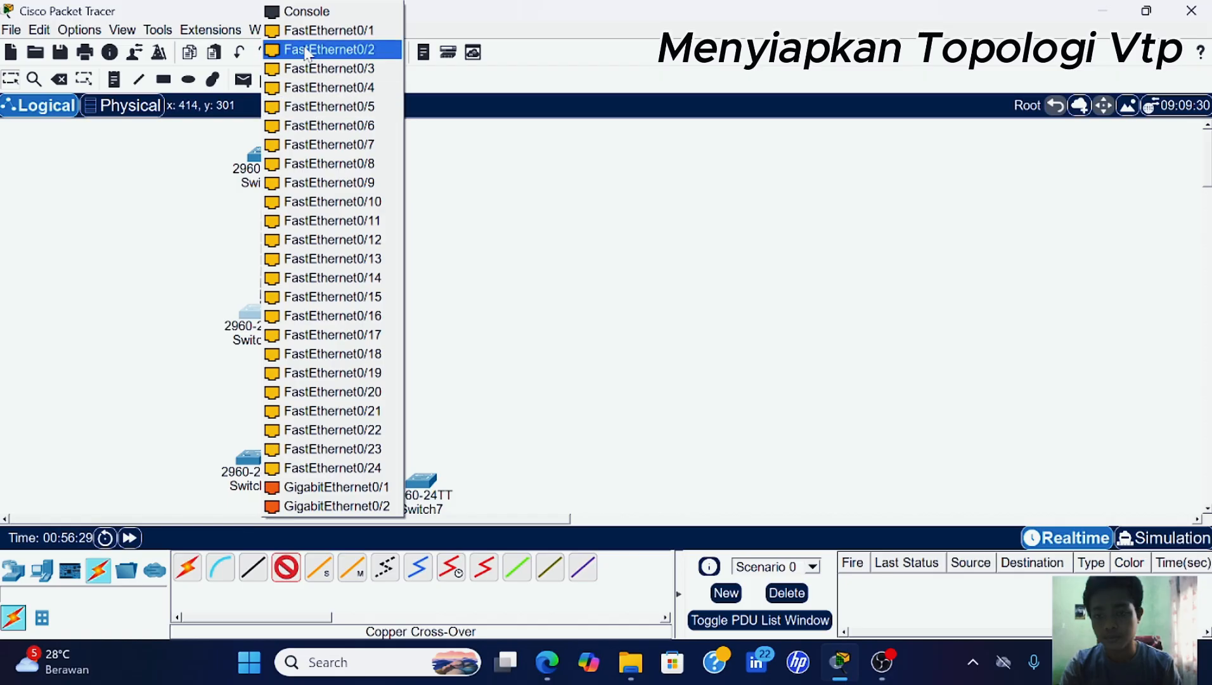
pyautogui.click(304, 33)
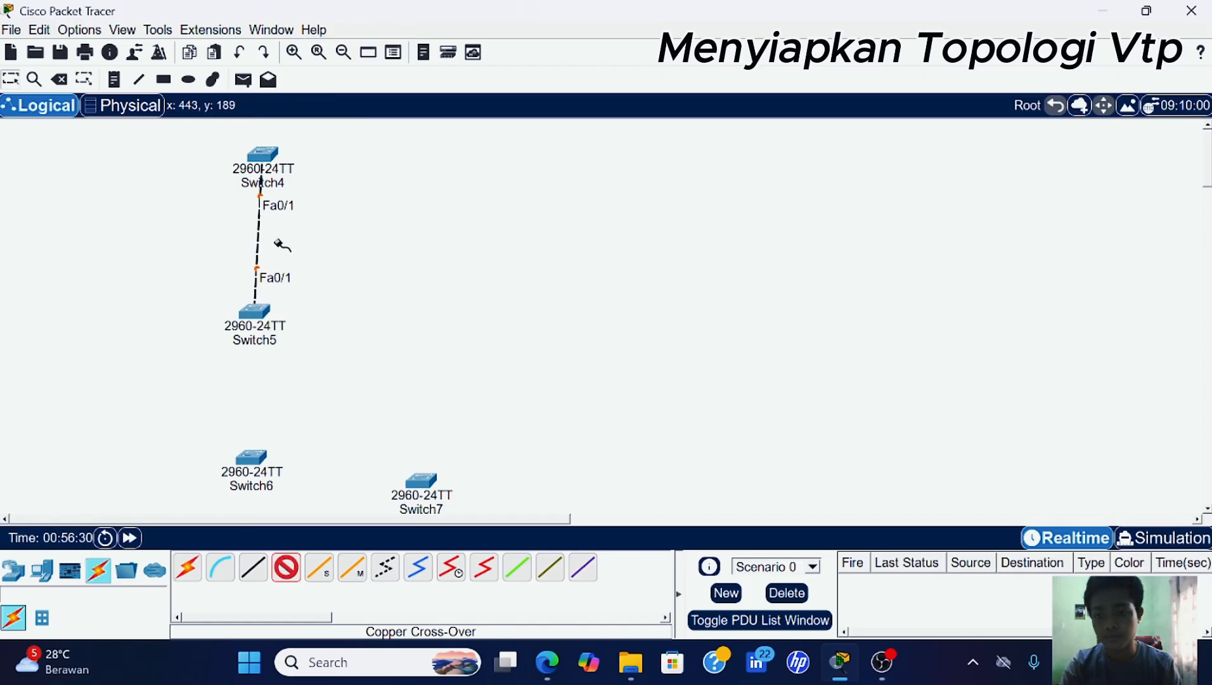
# - Cross-over cable Switch5 Fa0/2 to Switch6 Fa0/1 and Switch6 Fa0/2 to Switch7 Fa0/1; level Switch7
pyautogui.click(258, 308)
pyautogui.click(336, 31)
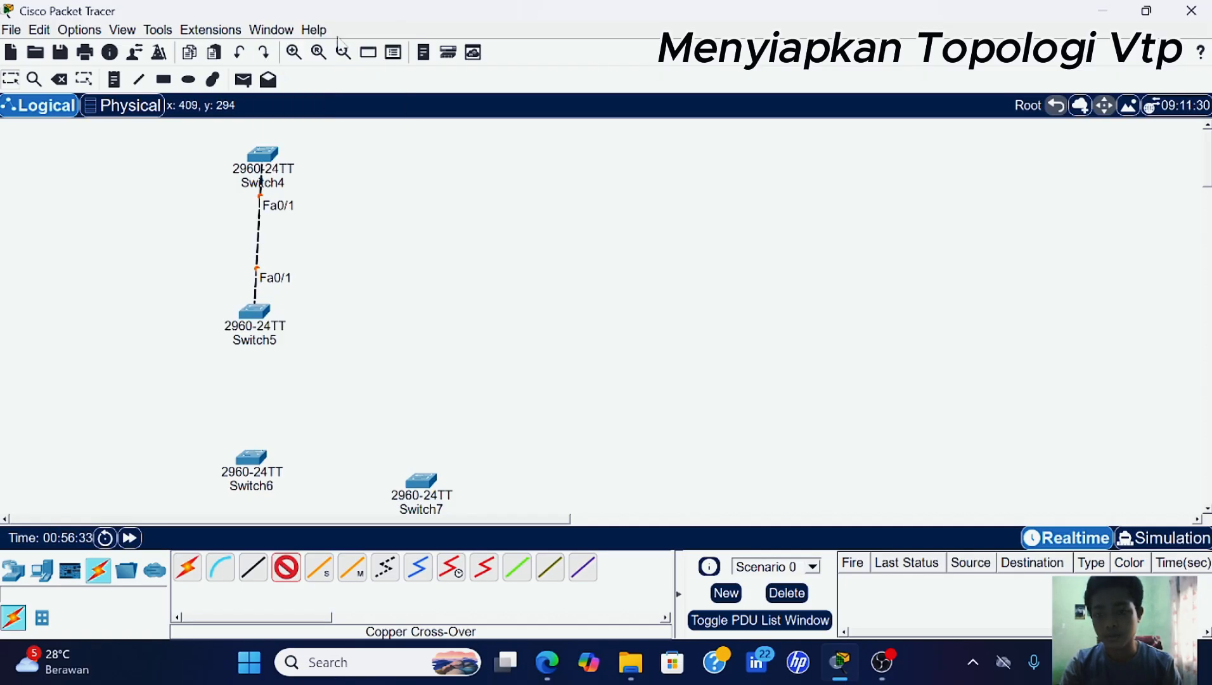
pyautogui.click(250, 458)
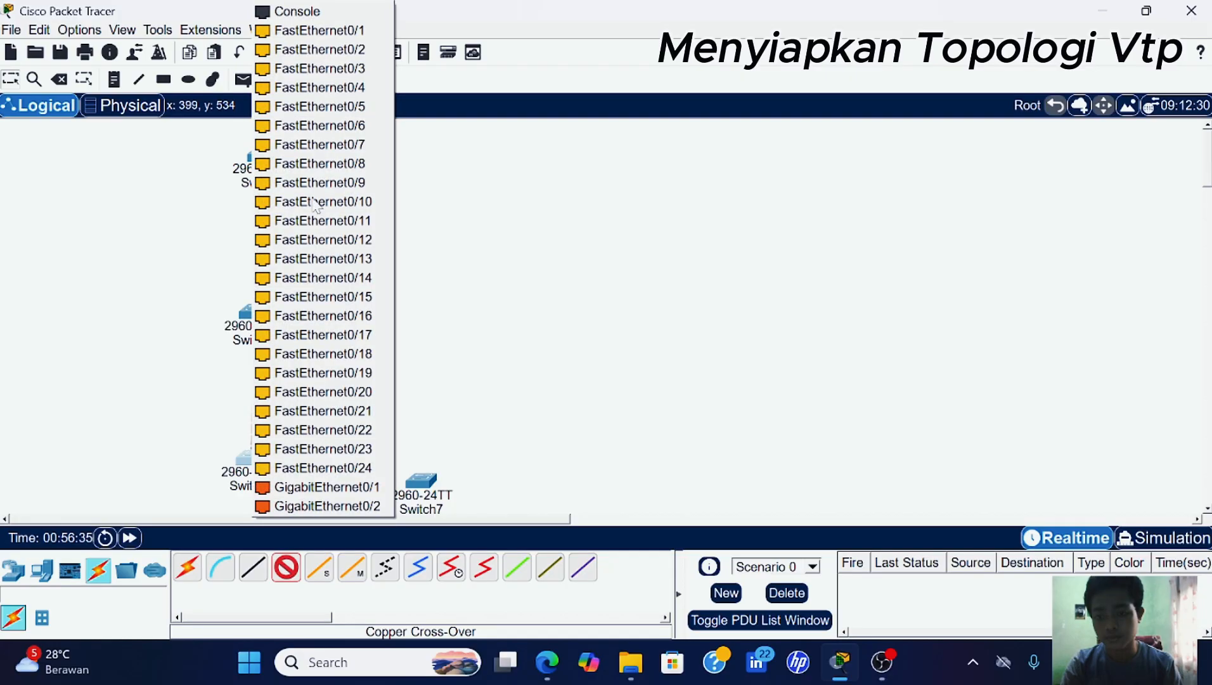
pyautogui.click(353, 31)
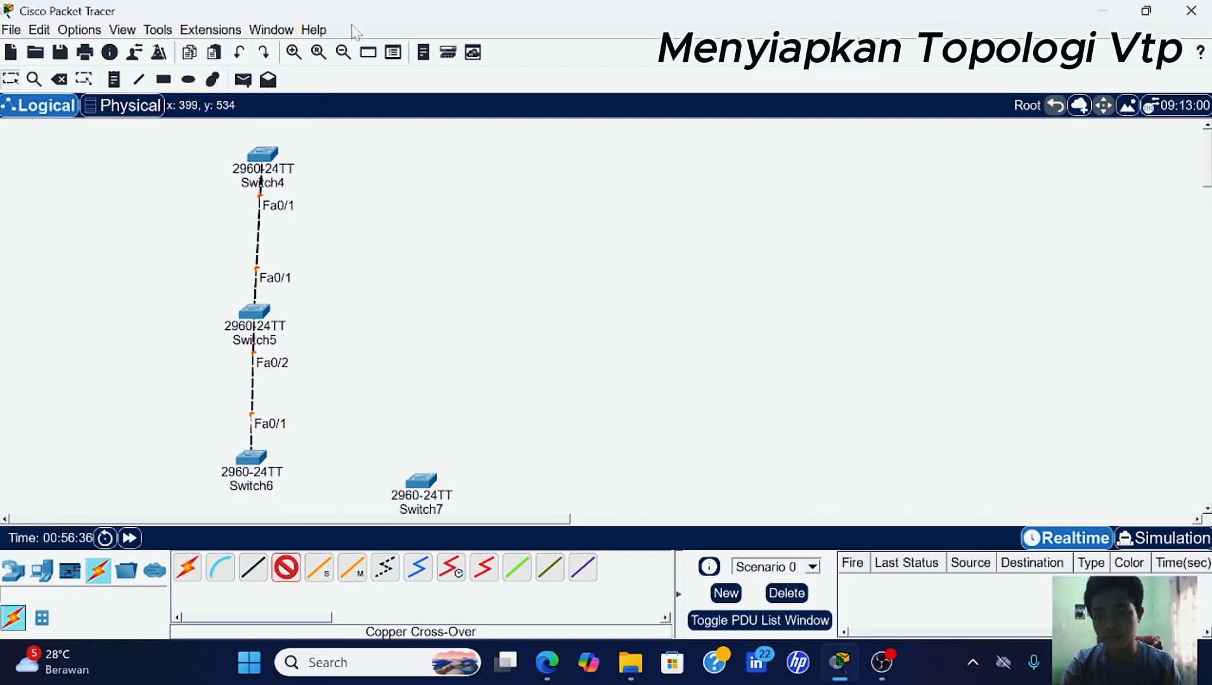
pyautogui.click(260, 458)
pyautogui.click(330, 30)
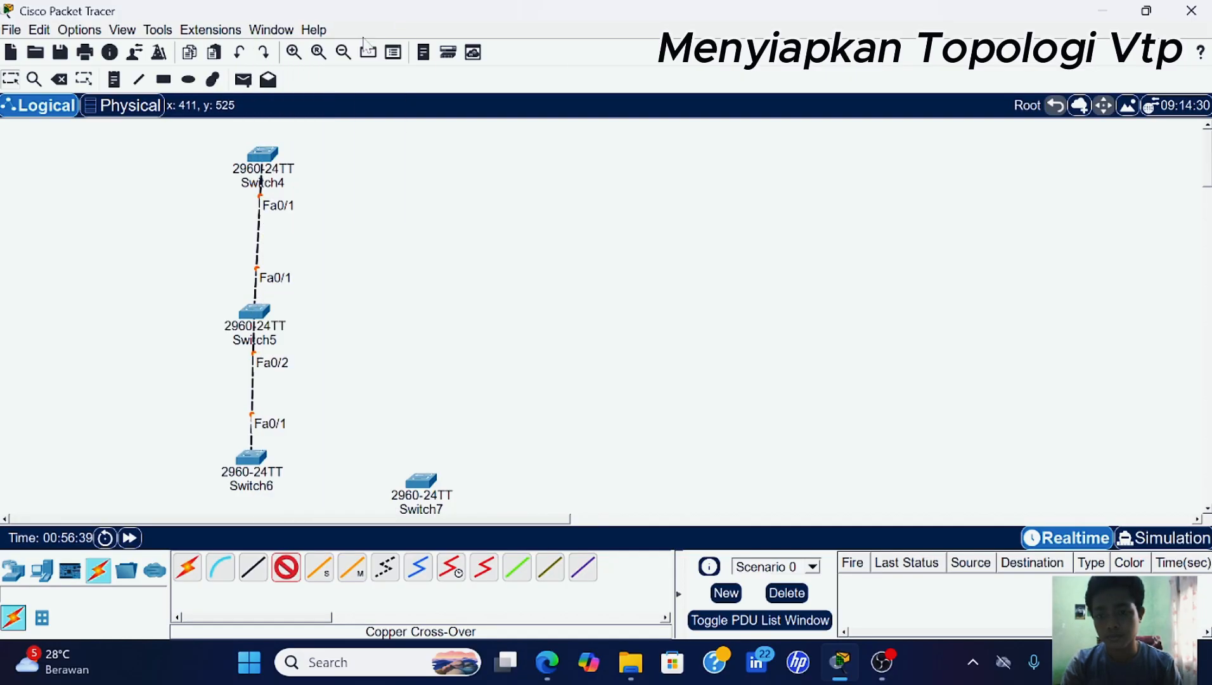
pyautogui.click(420, 480)
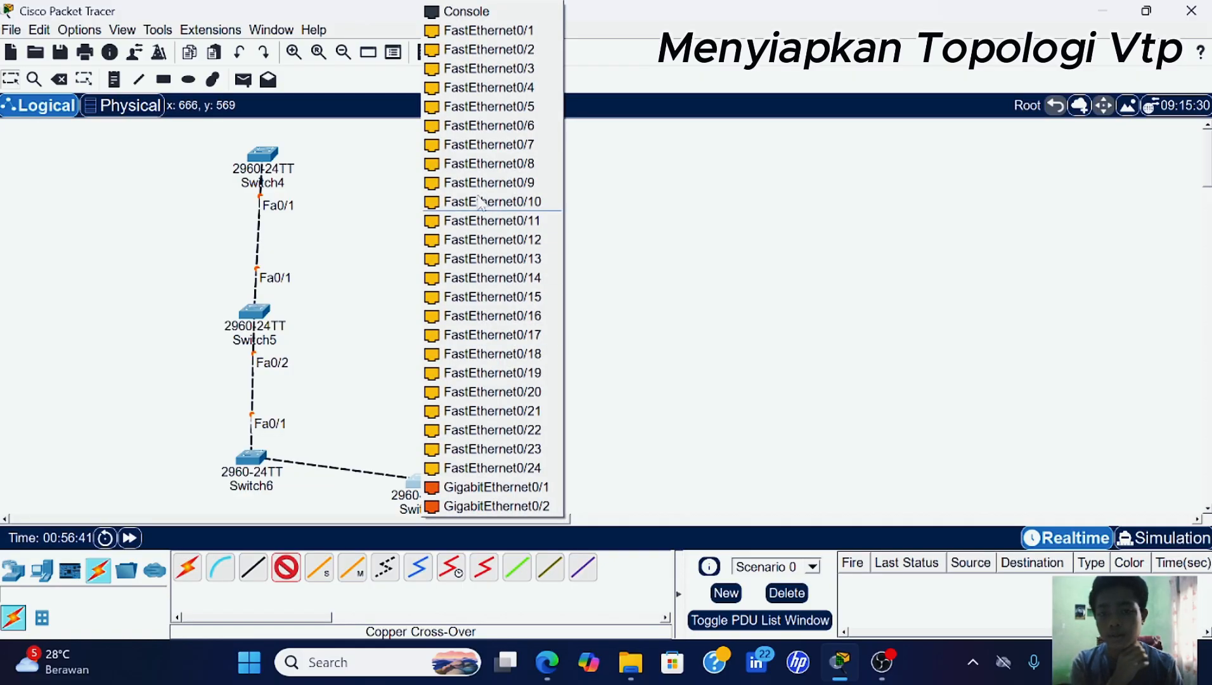
pyautogui.click(488, 30)
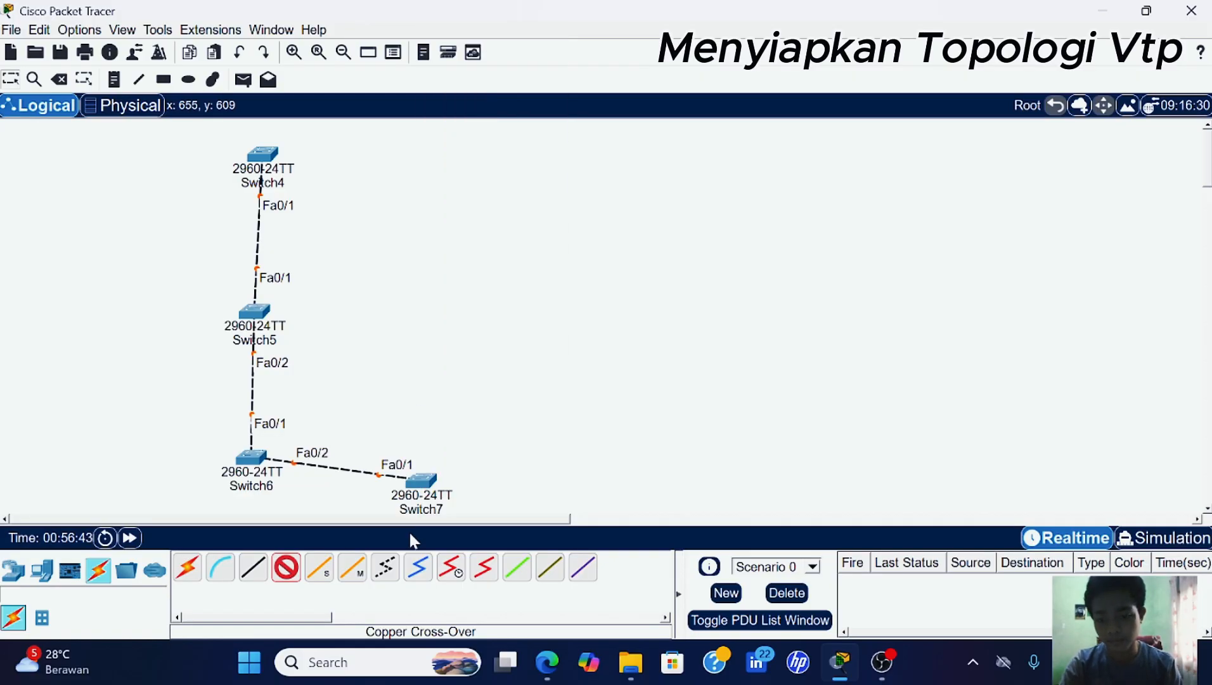
pyautogui.click(284, 569)
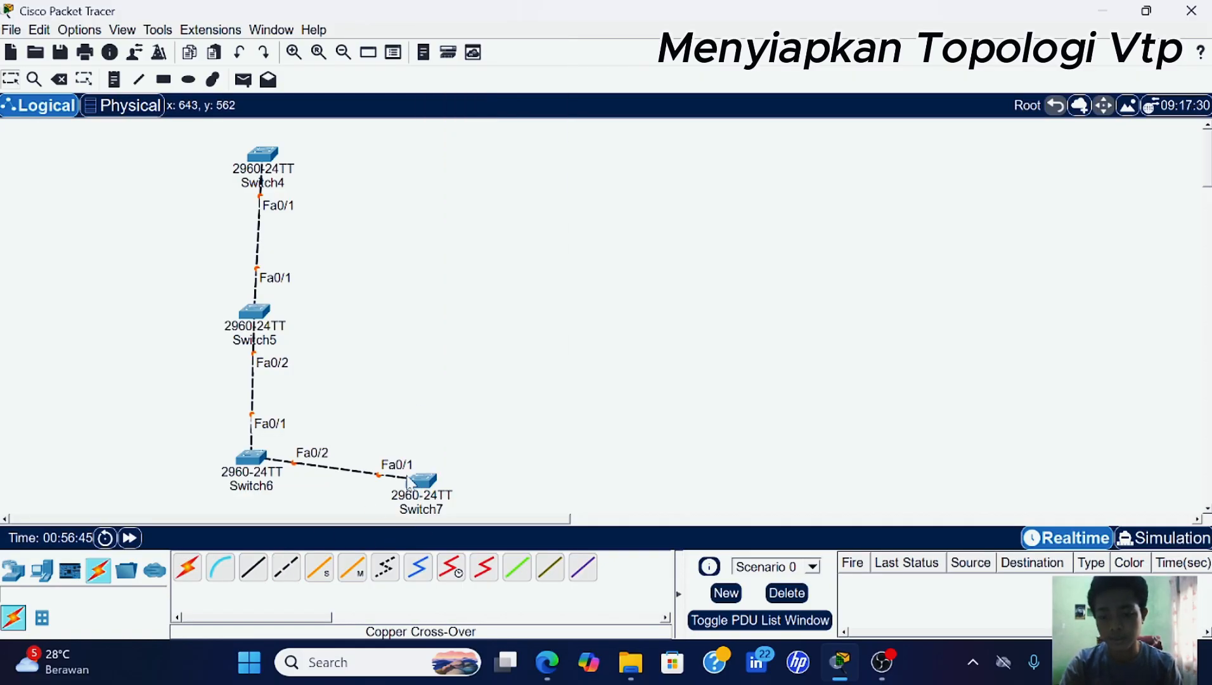
pyautogui.moveTo(417, 494); pyautogui.dragTo(430, 469)
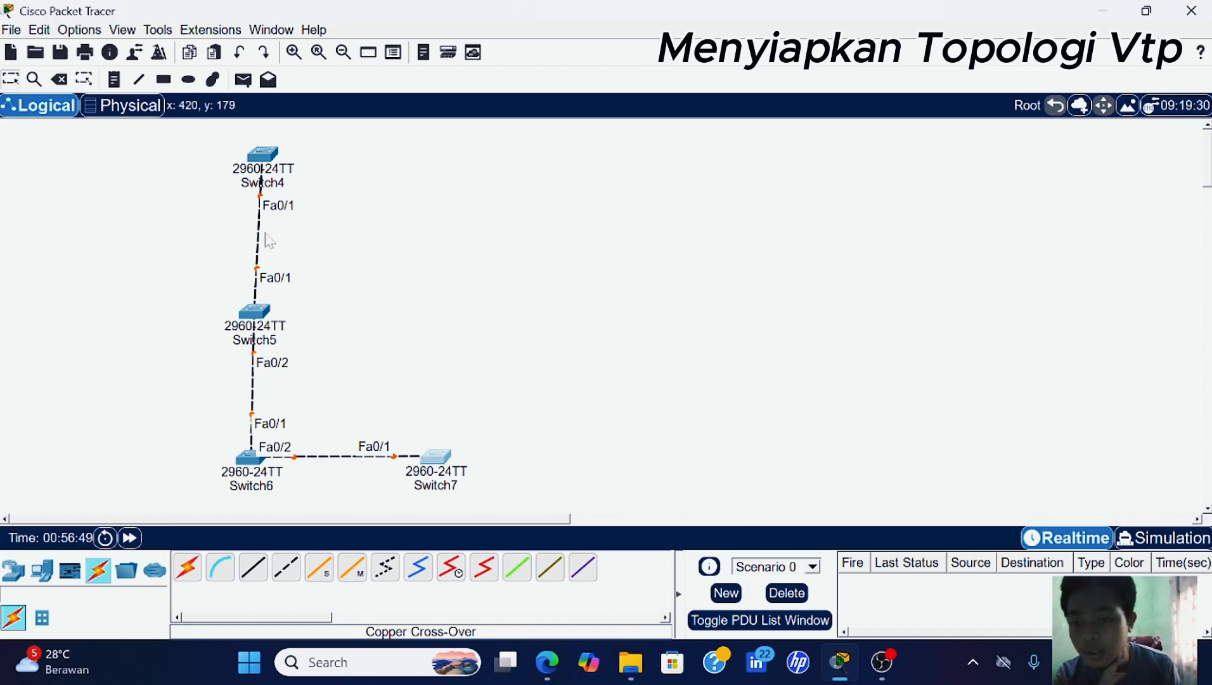
# - Rename Switch4 to SW1 and Switch5 to SW2
pyautogui.click(283, 187)
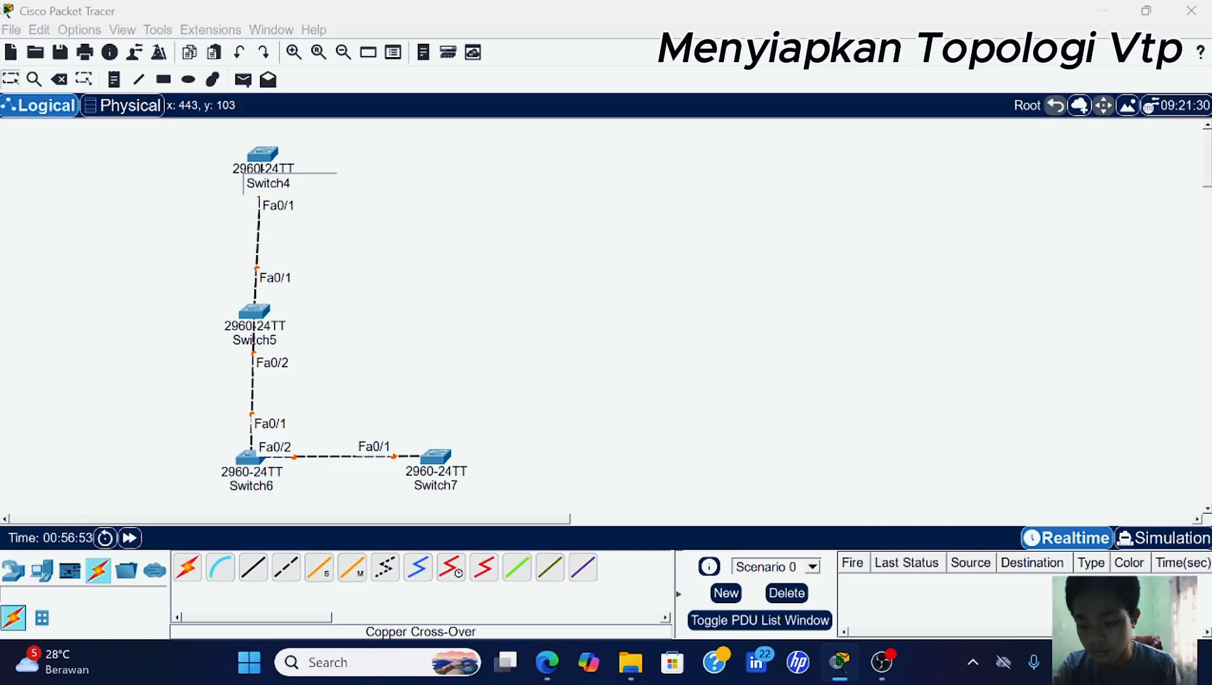
pyautogui.hotkey('ctrl', 'a')
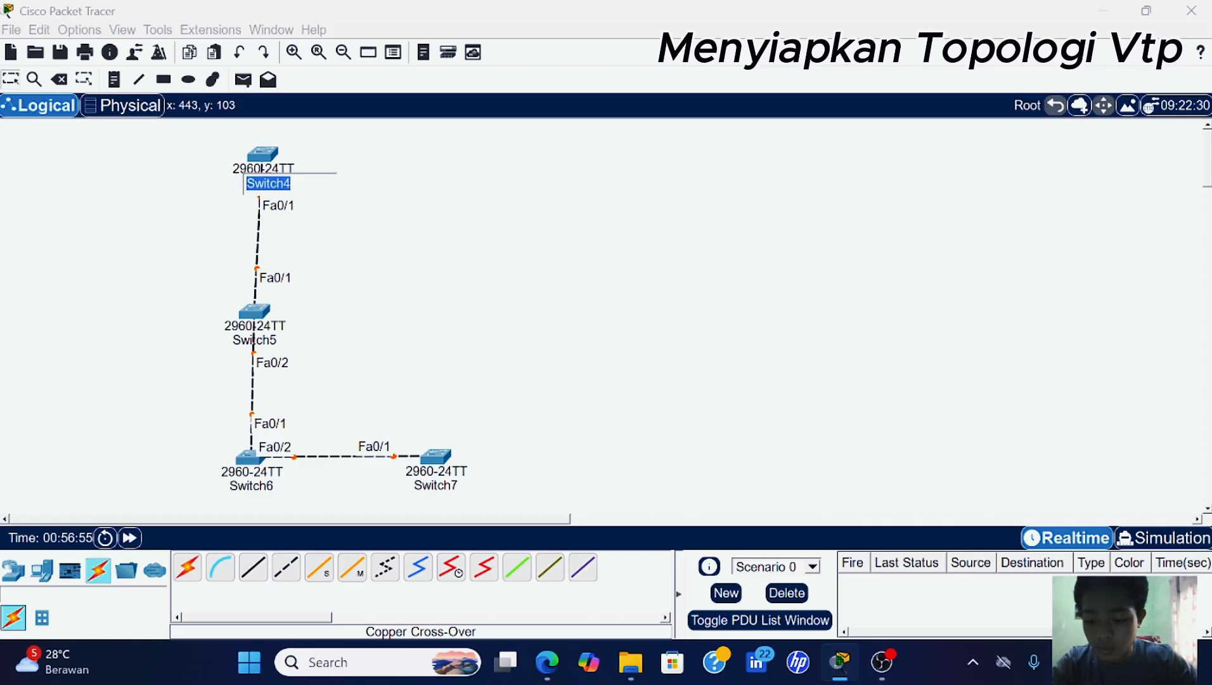
pyautogui.write('SW1')
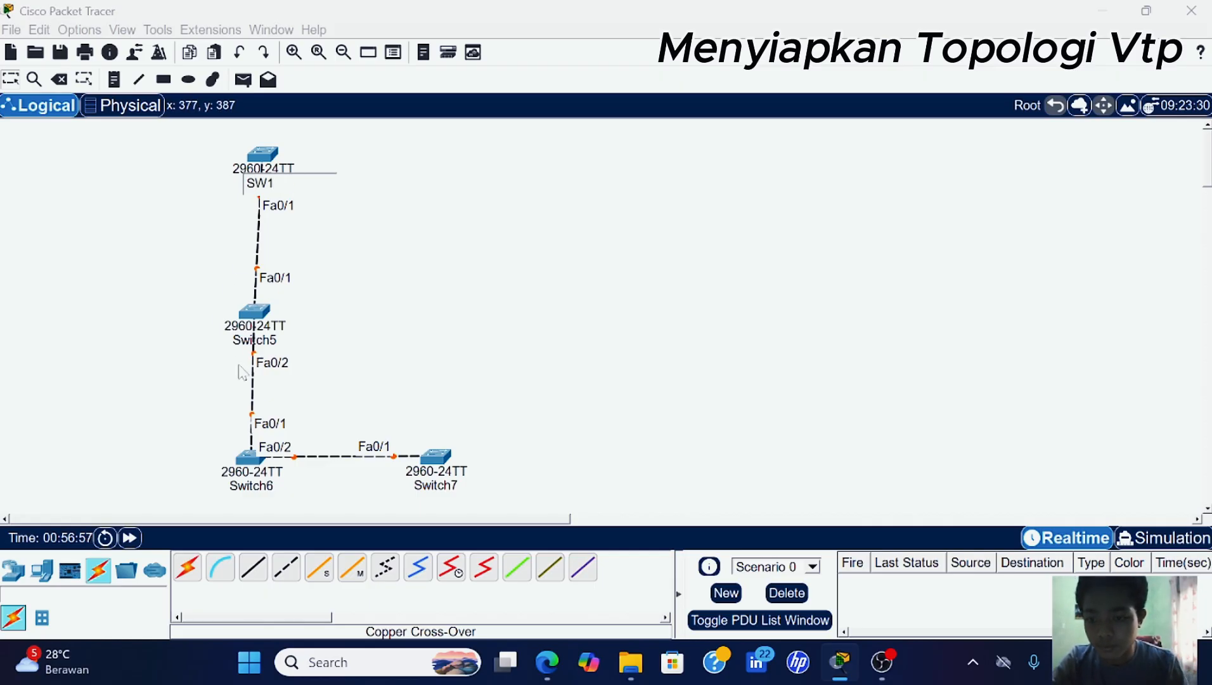
pyautogui.click(268, 337)
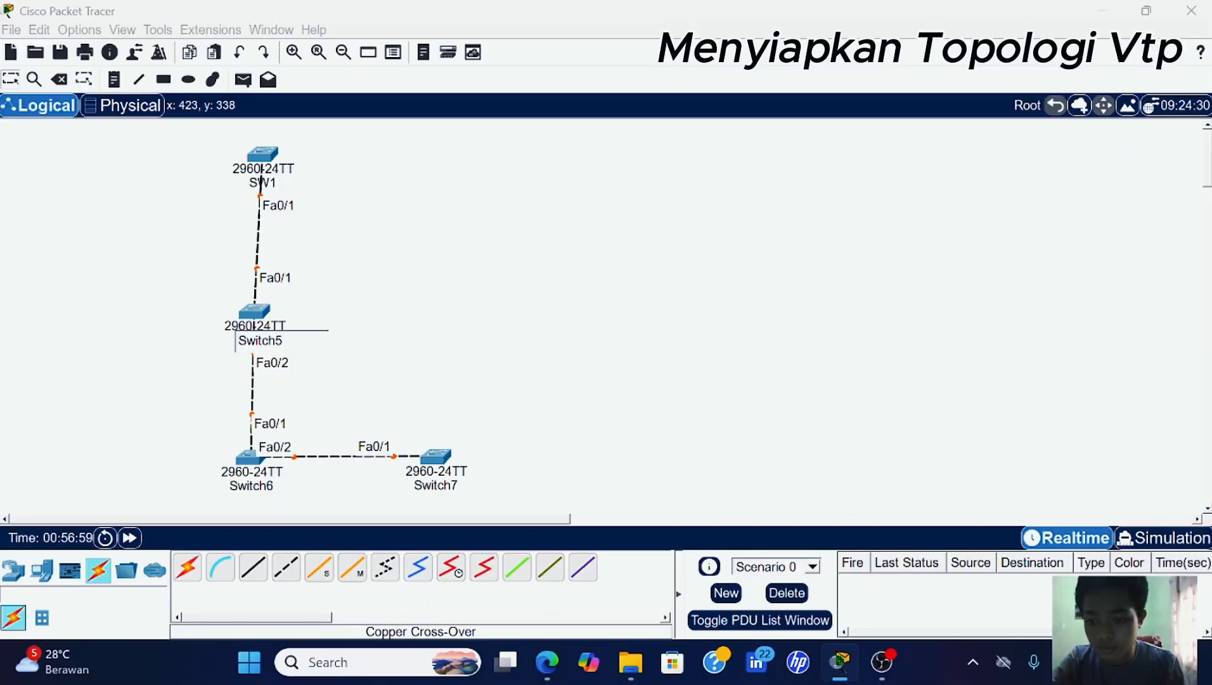
pyautogui.hotkey('ctrl', 'a')
pyautogui.write('S')
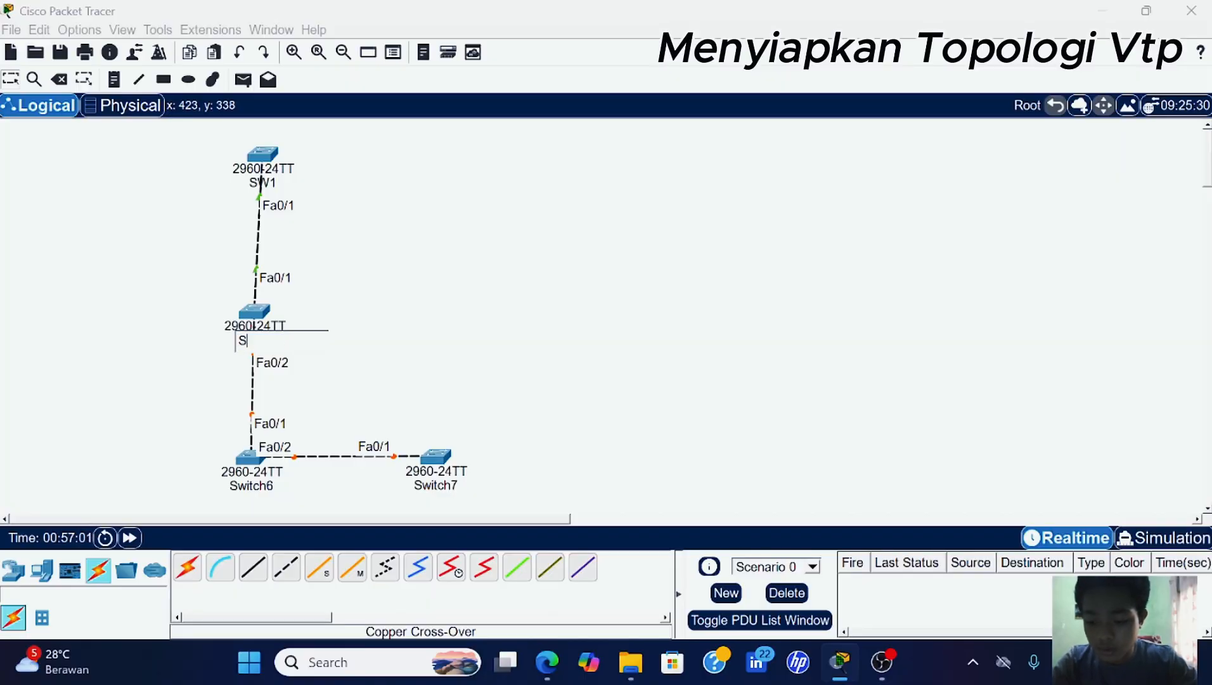
pyautogui.write('W2')
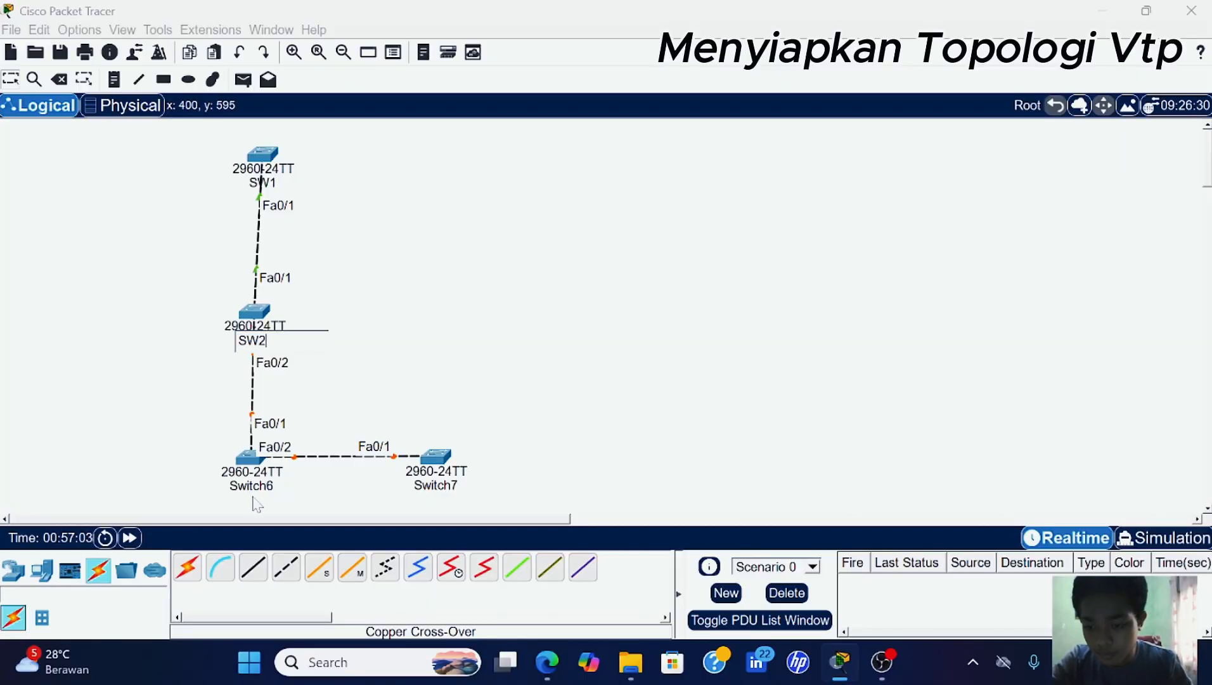
# - Rename Switch6 to SW3 and Switch7 to SW4
pyautogui.click(260, 486)
pyautogui.hotkey('ctrl', 'a')
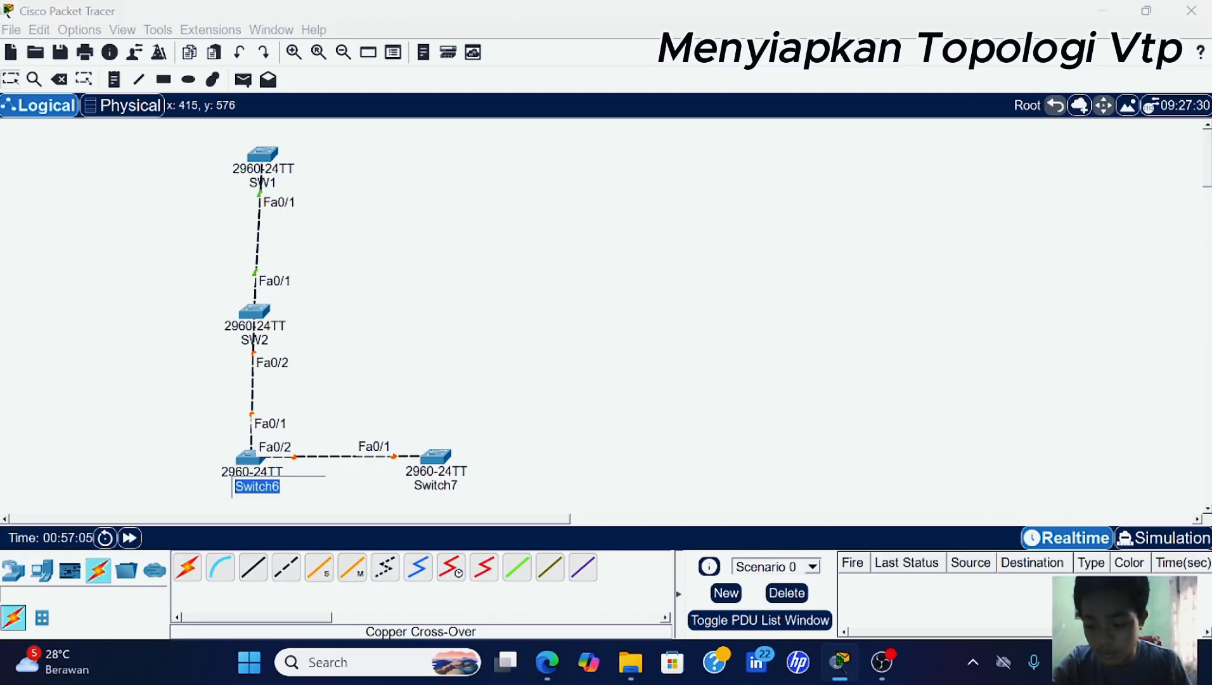
pyautogui.write('SW')
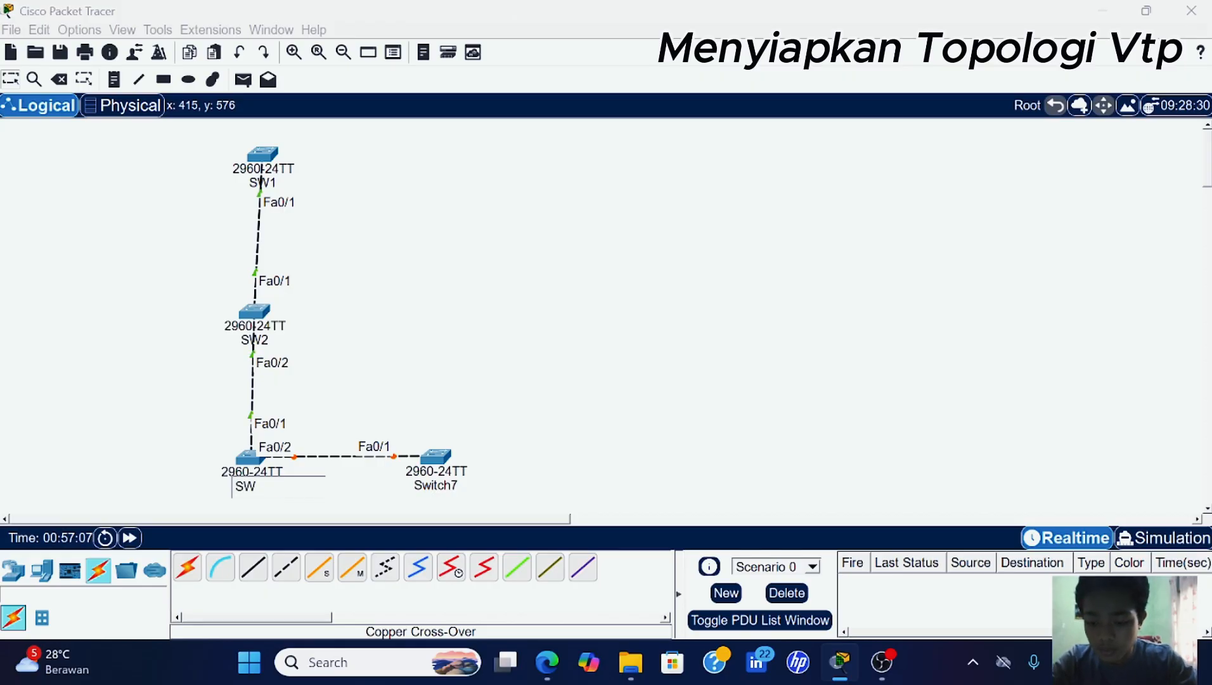
pyautogui.write('3')
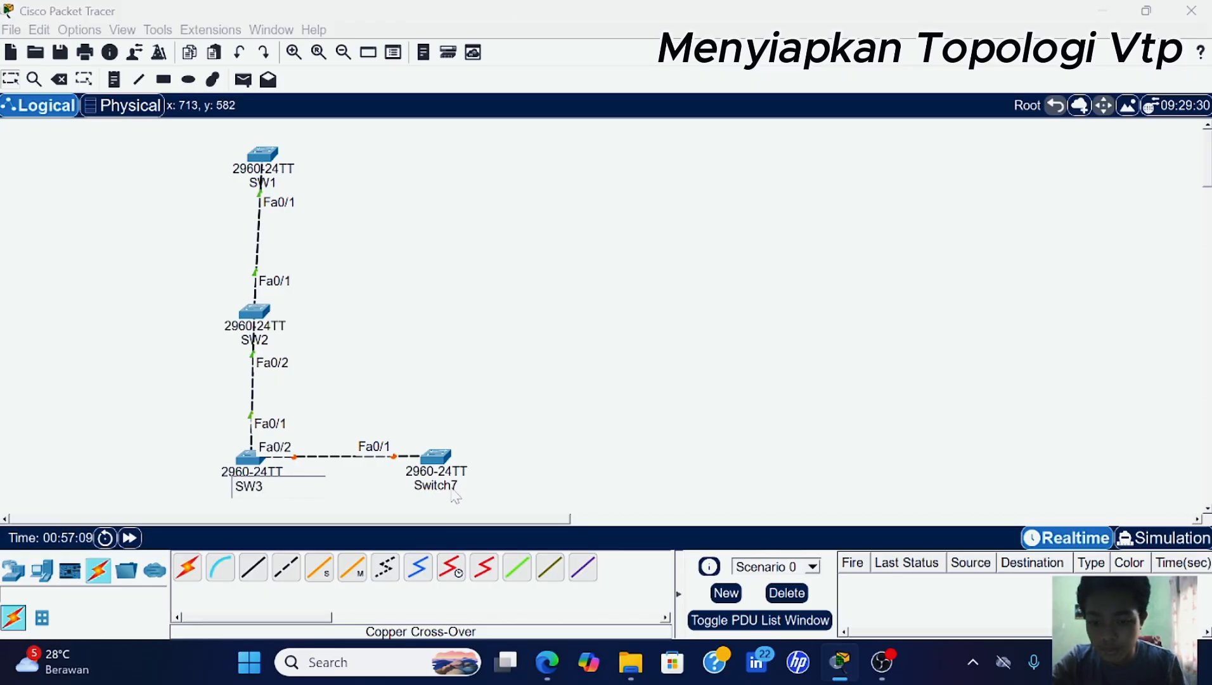
pyautogui.click(449, 485)
pyautogui.hotkey('ctrl', 'a')
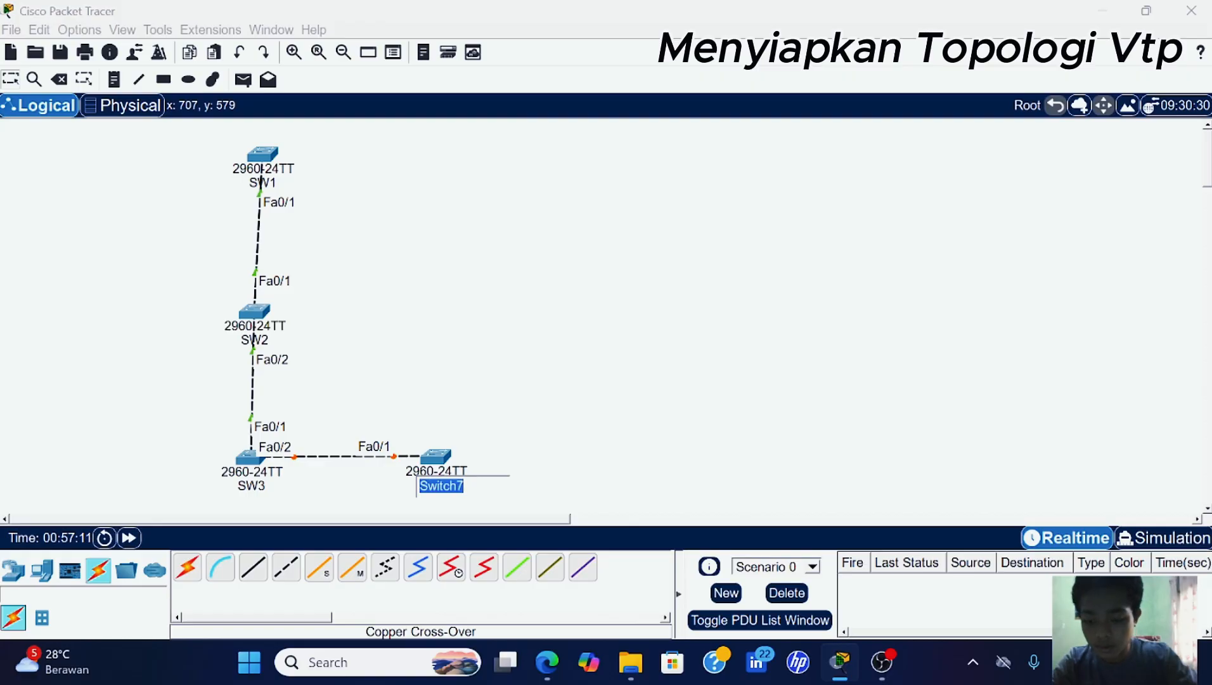
pyautogui.write('SW4')
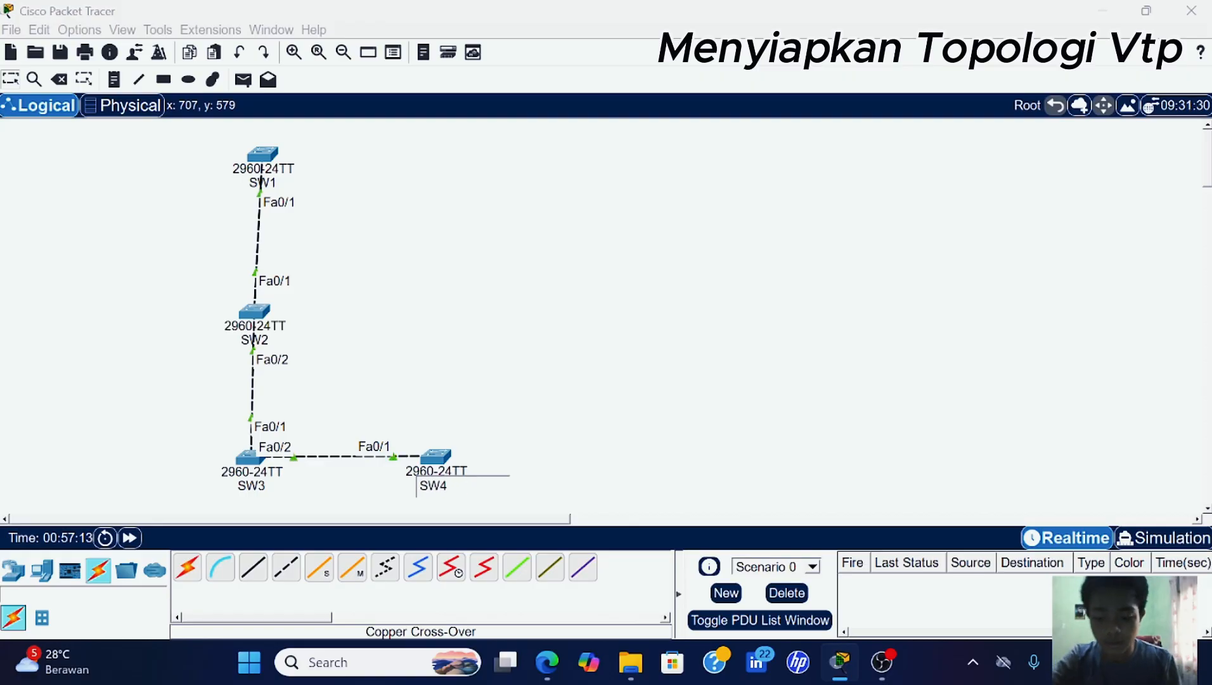
pyautogui.click(567, 408)
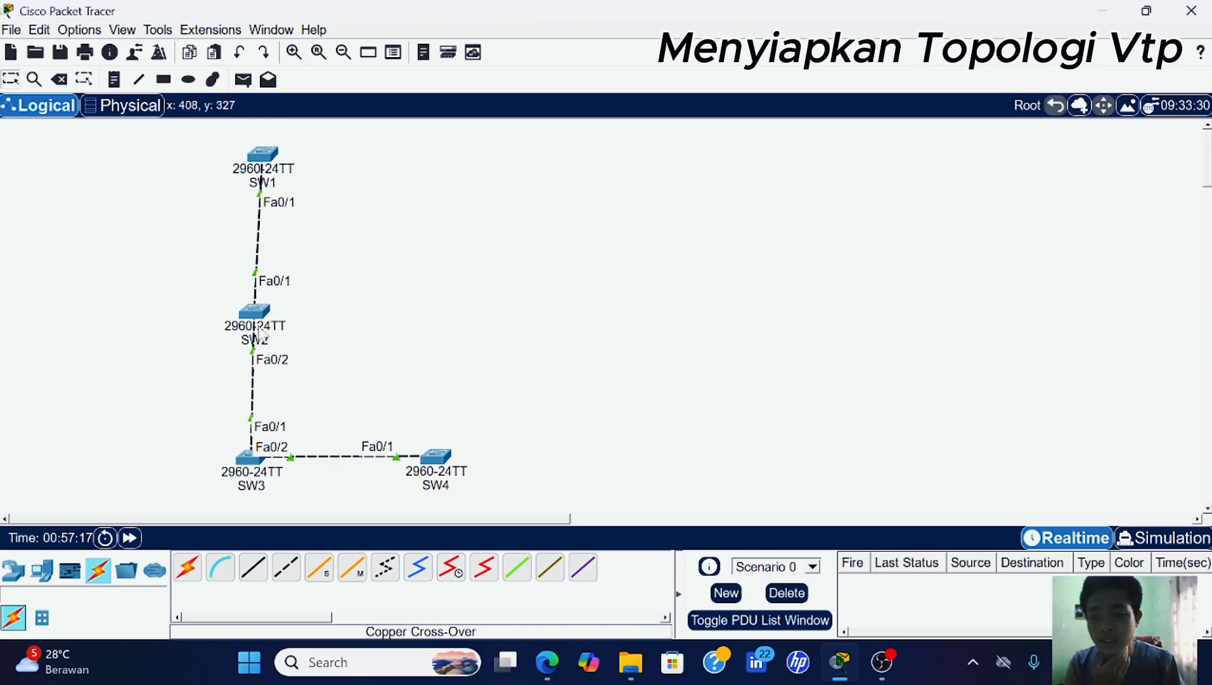
# - Move SW2, SW3 and SW4 higher so the SW3–SW4 link is horizontal
pyautogui.moveTo(244, 317); pyautogui.dragTo(248, 282)
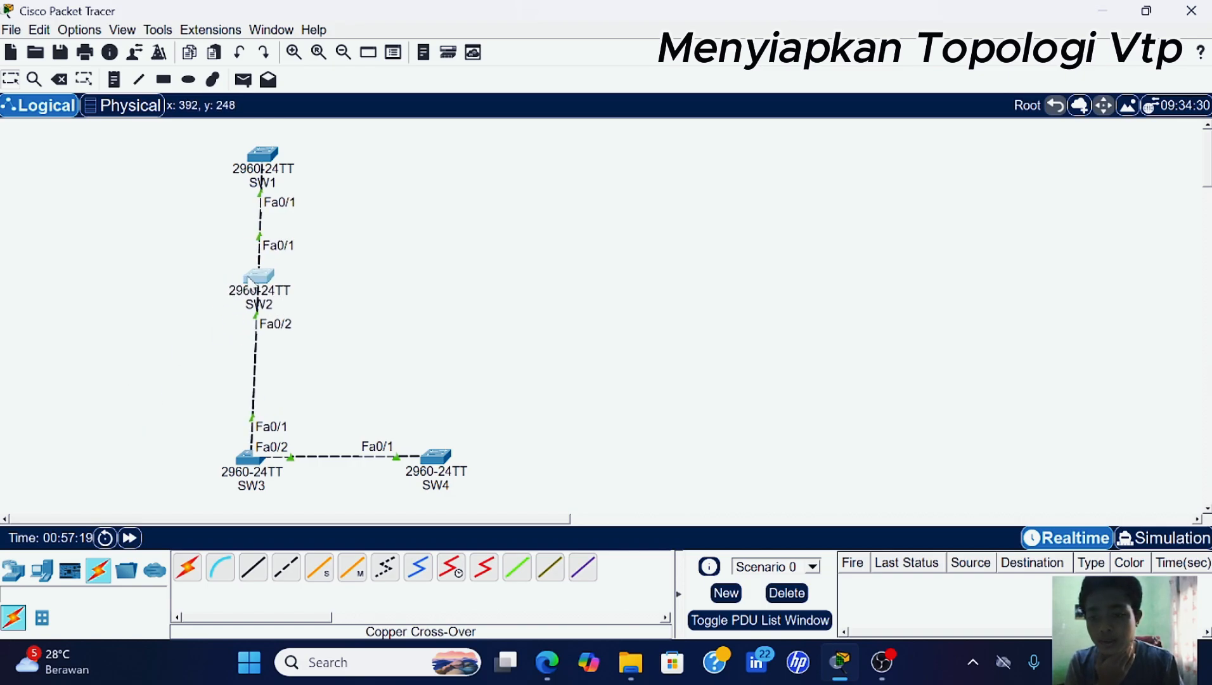
pyautogui.moveTo(242, 467); pyautogui.dragTo(248, 422)
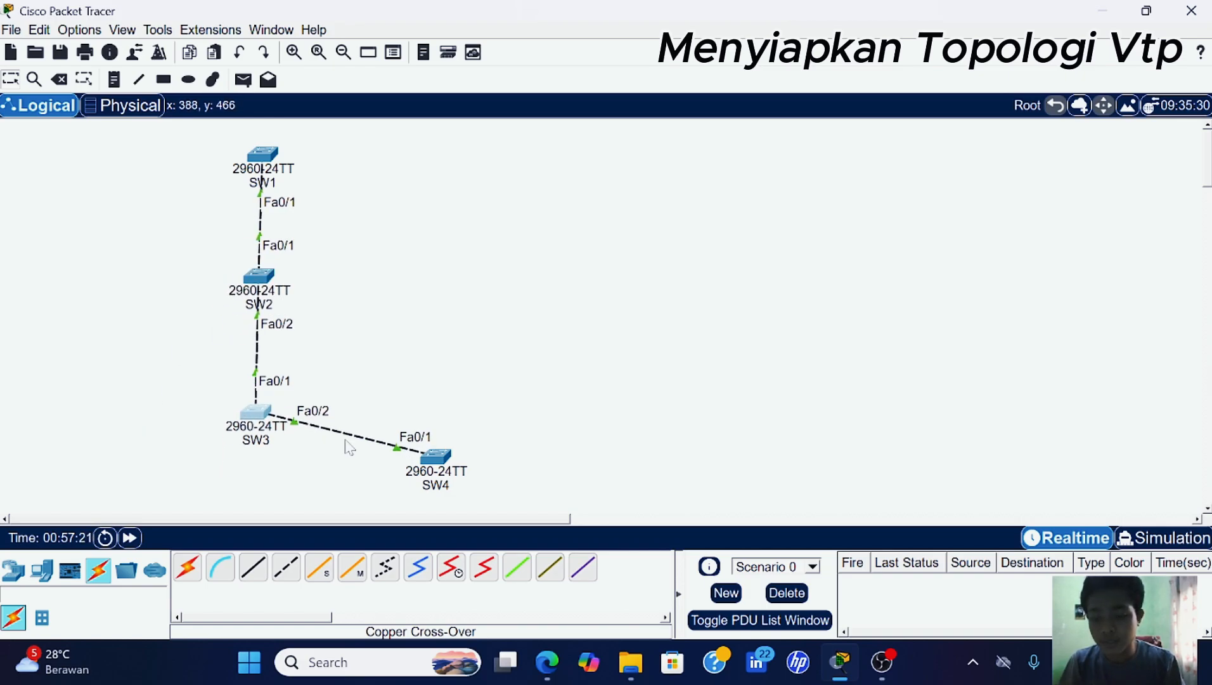
pyautogui.moveTo(440, 459); pyautogui.dragTo(442, 414)
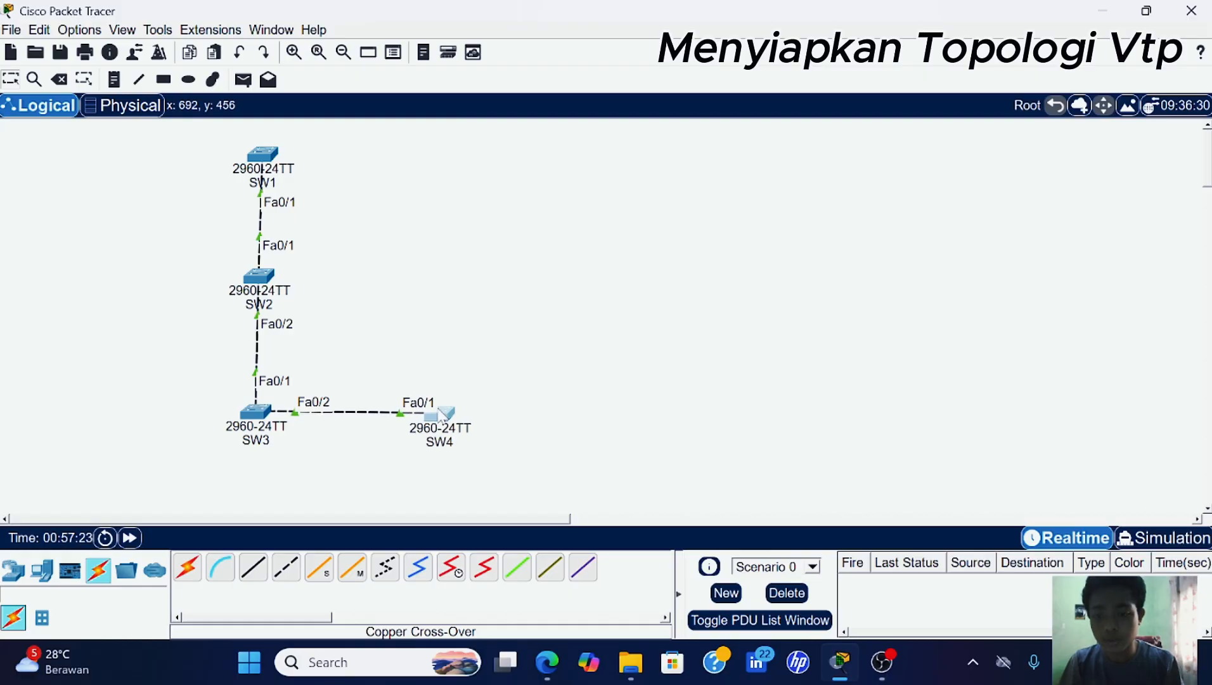
pyautogui.click(259, 158)
# - Enter global configuration mode on SW1's CLI with en and conf t
pyautogui.click(428, 70)
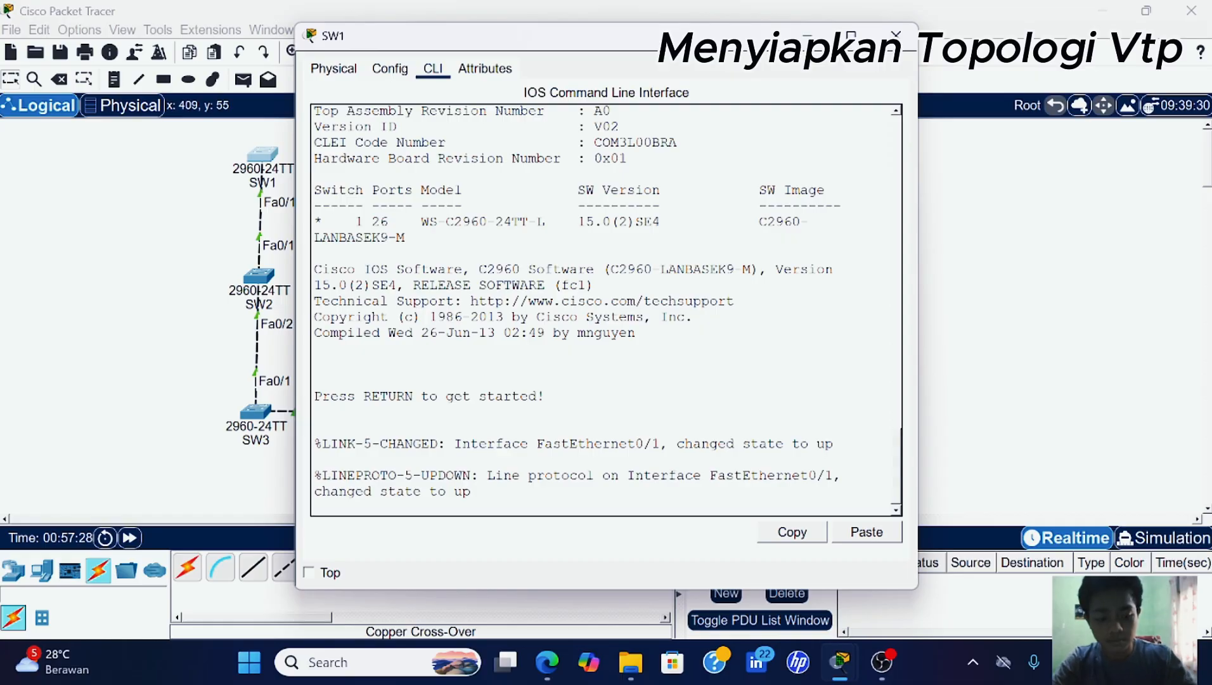
pyautogui.press('Return')
pyautogui.press('Return')
pyautogui.press('Return')
pyautogui.press('Return')
pyautogui.write('en')
pyautogui.press('Return')
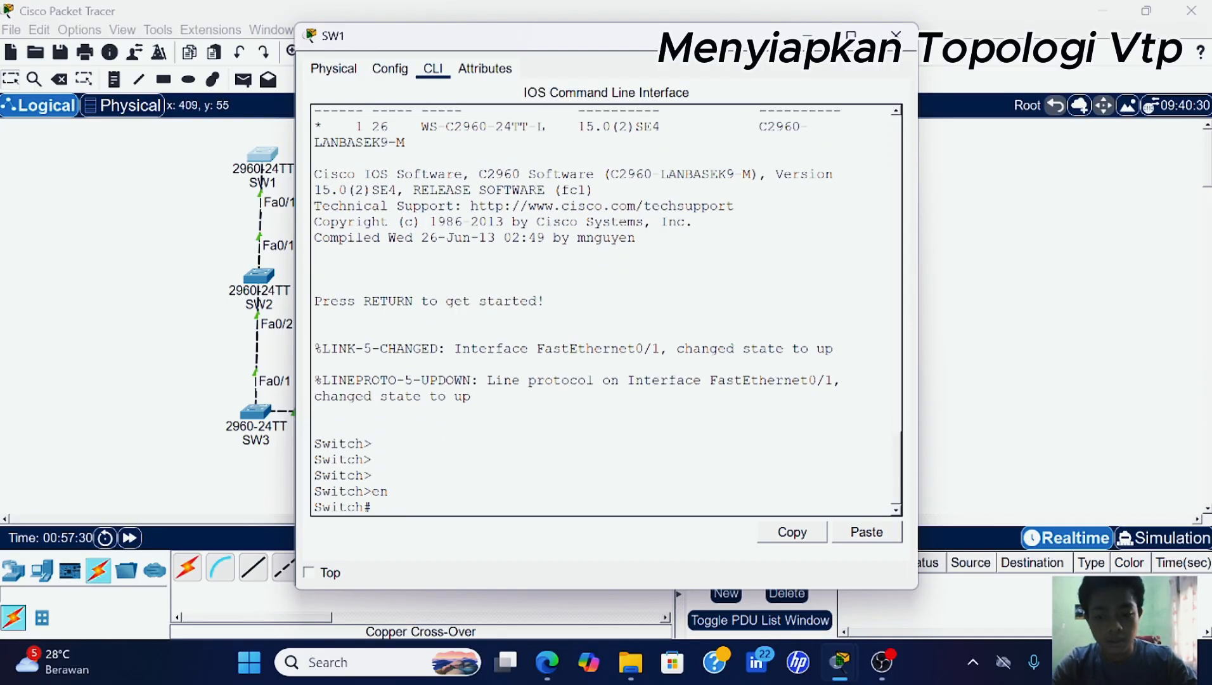
pyautogui.write('conf')
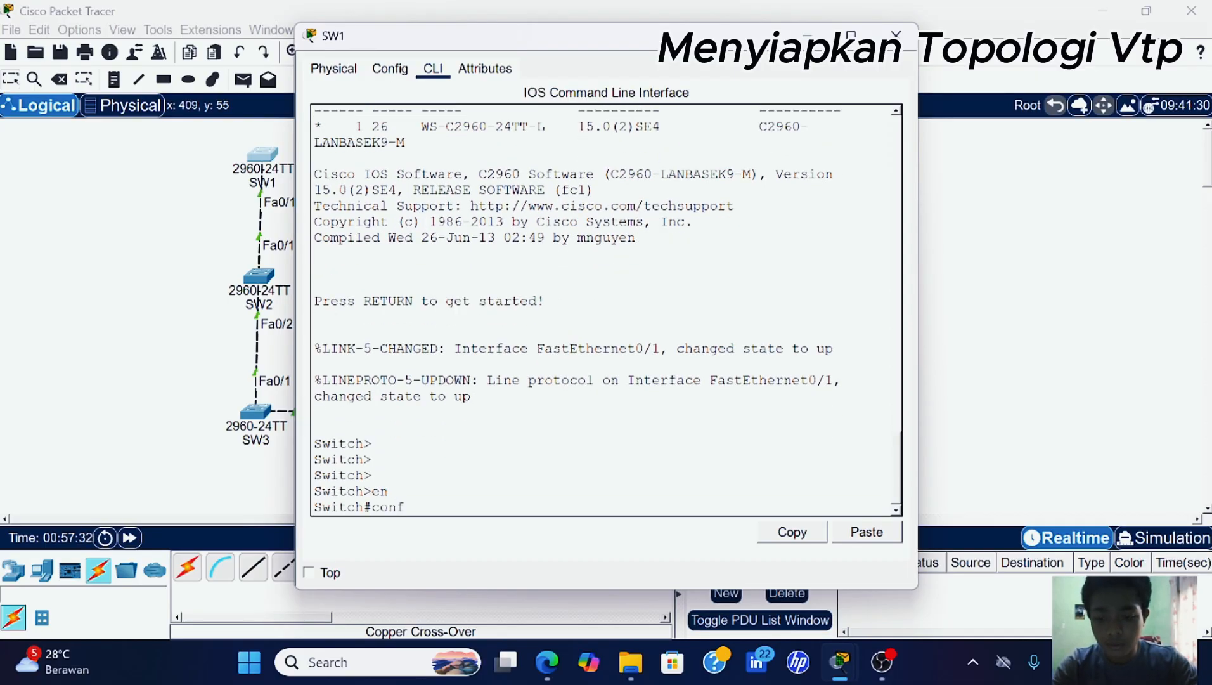
pyautogui.write(' t')
pyautogui.press('Return')
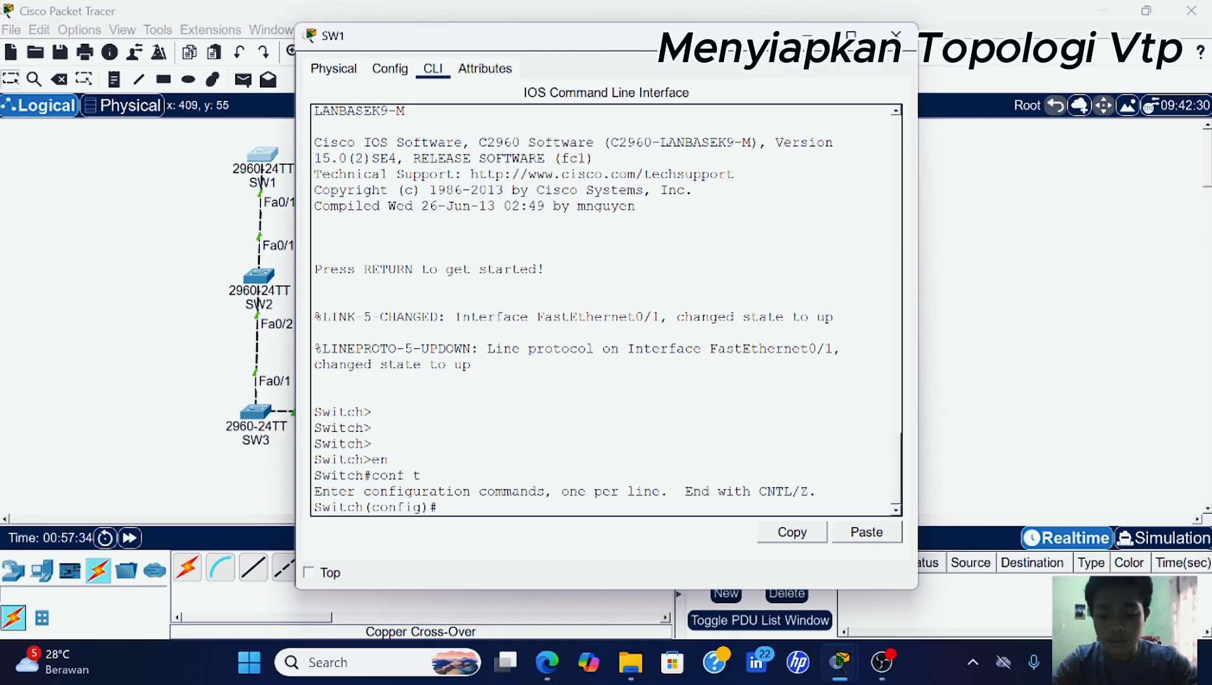
# - Set SW1's interface Fa0/1 to switchport mode trunk
pyautogui.write('int')
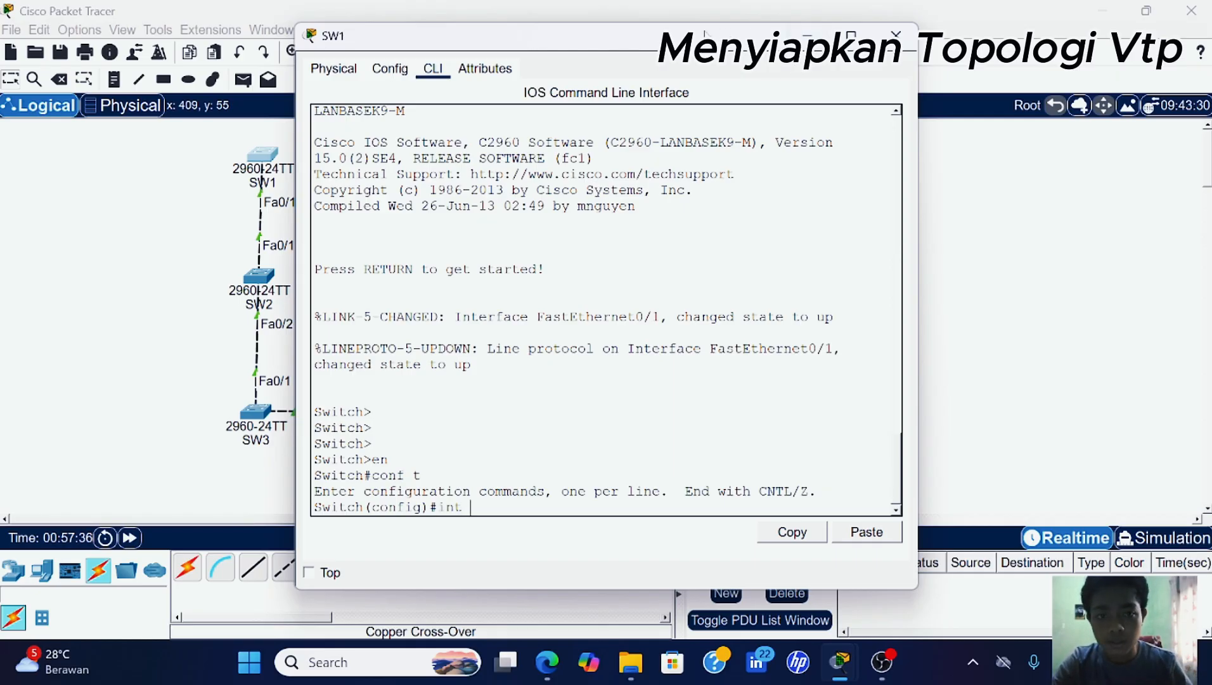
pyautogui.moveTo(758, 38); pyautogui.dragTo(870, 43)
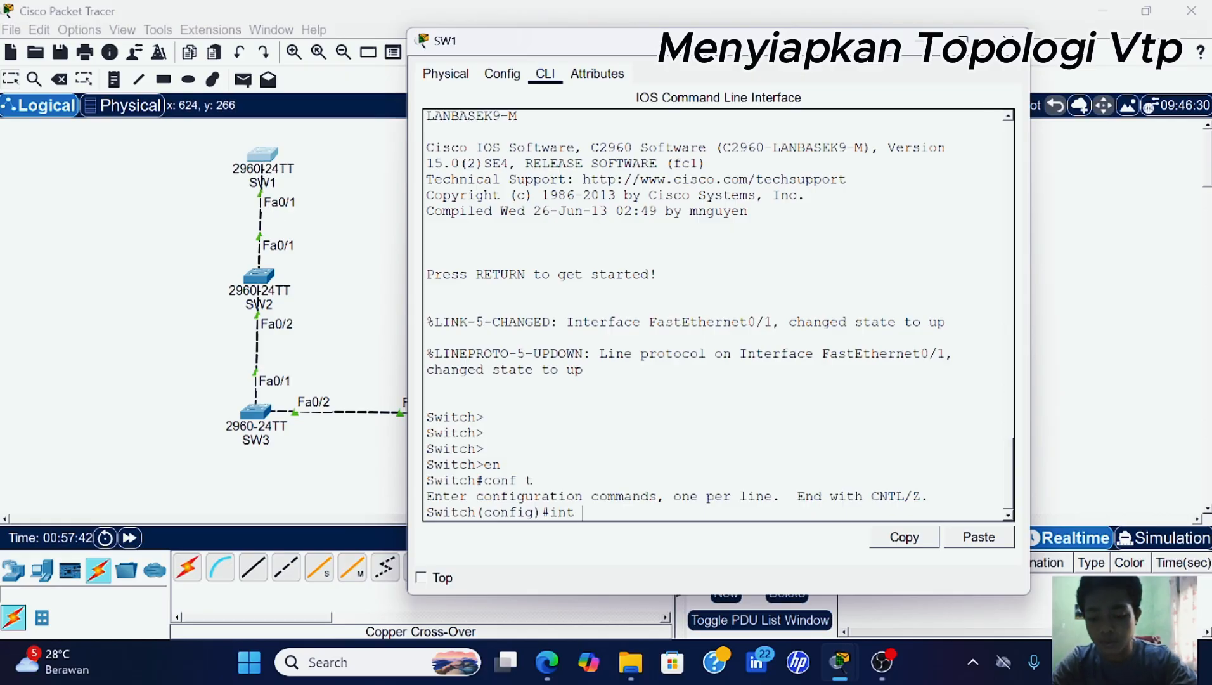
pyautogui.write('0/')
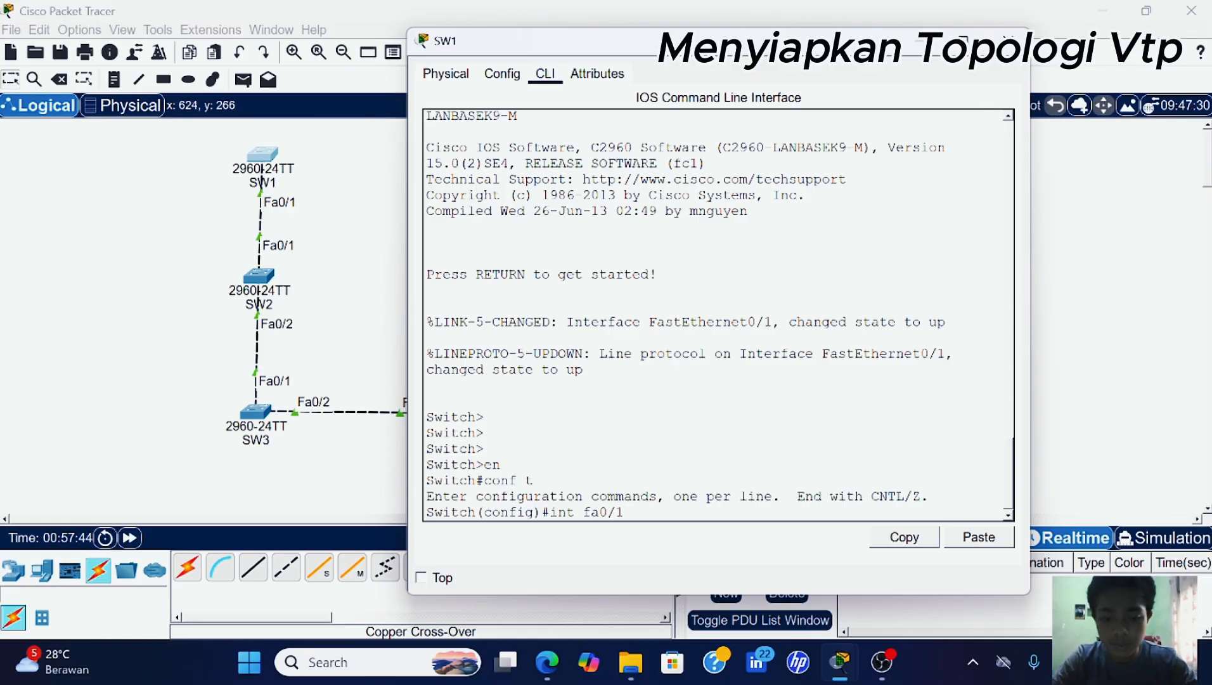
pyautogui.write('1')
pyautogui.press('Return')
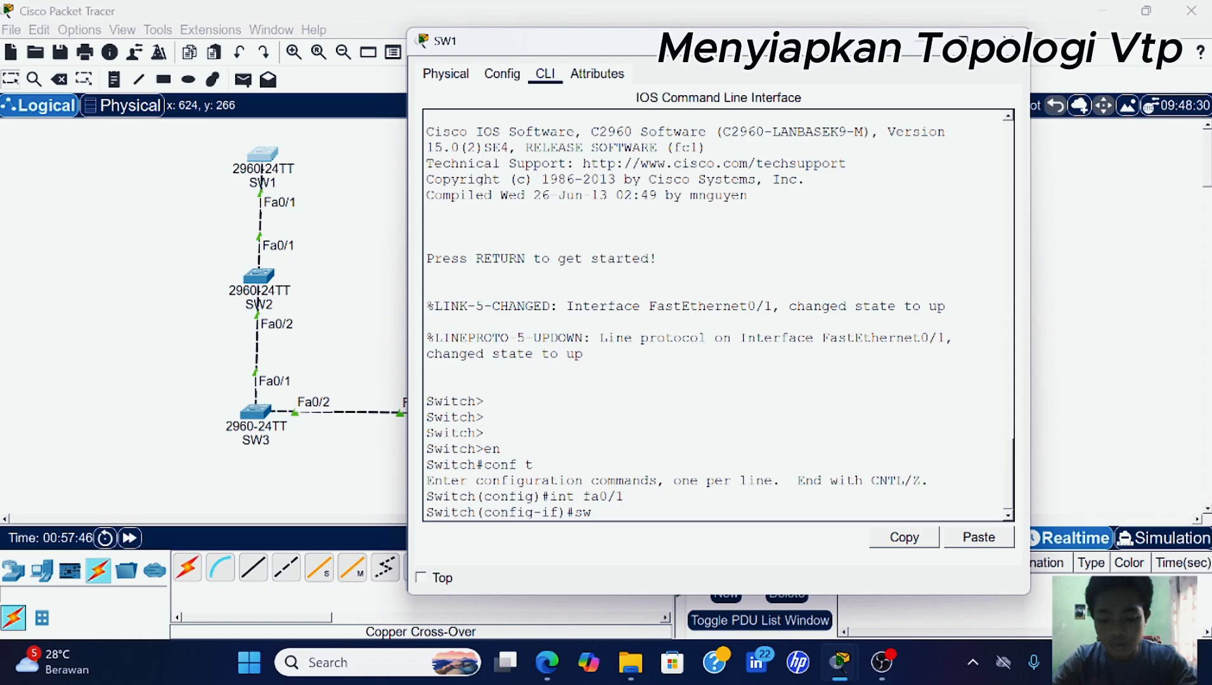
pyautogui.write('sw')
pyautogui.press('Tab')
pyautogui.write('mo')
pyautogui.press('Tab')
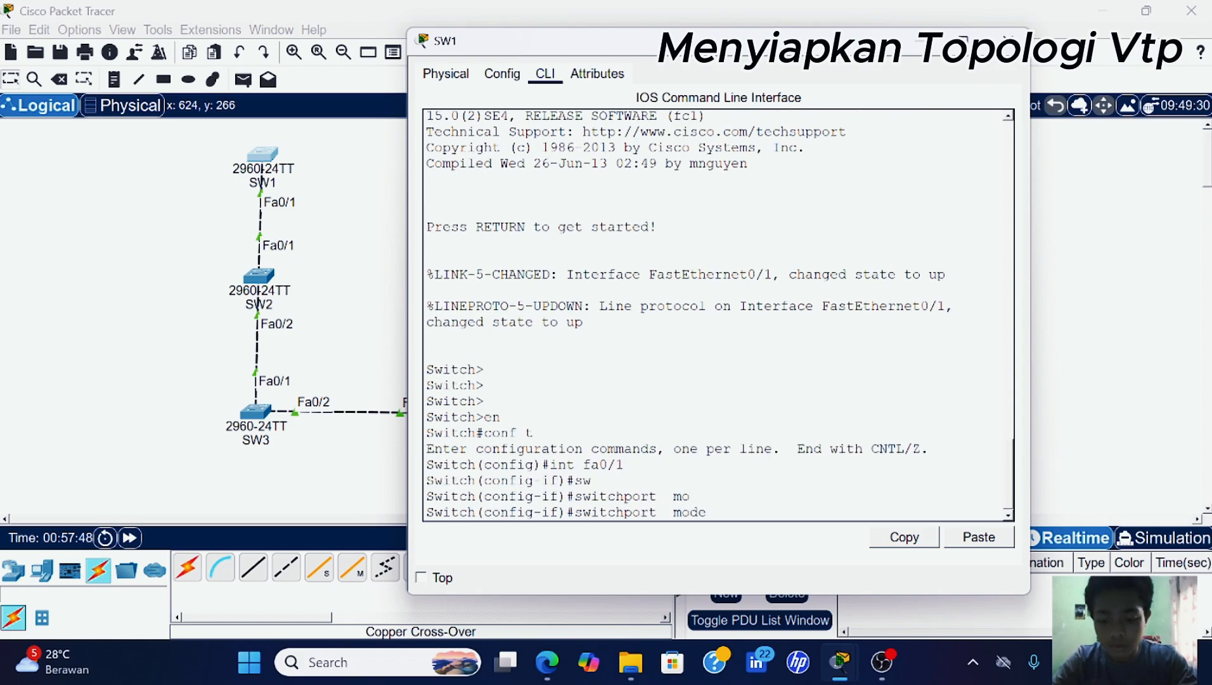
pyautogui.write('tr')
pyautogui.press('Tab')
pyautogui.press('Return')
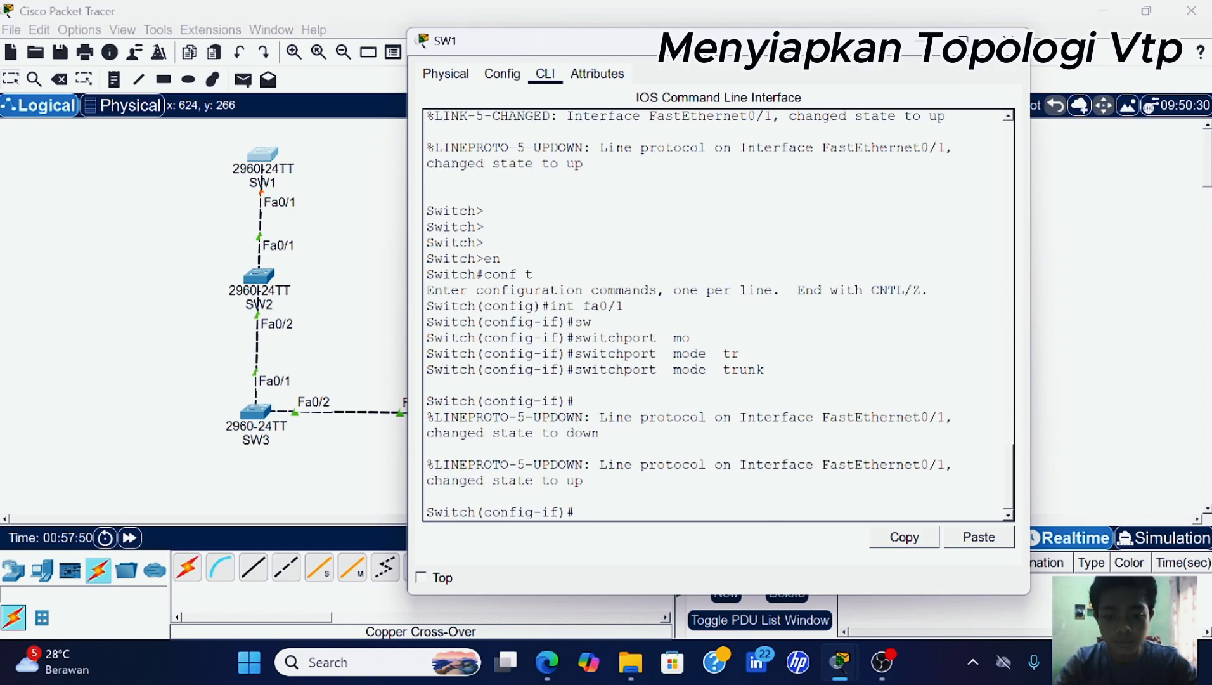
pyautogui.click(260, 277)
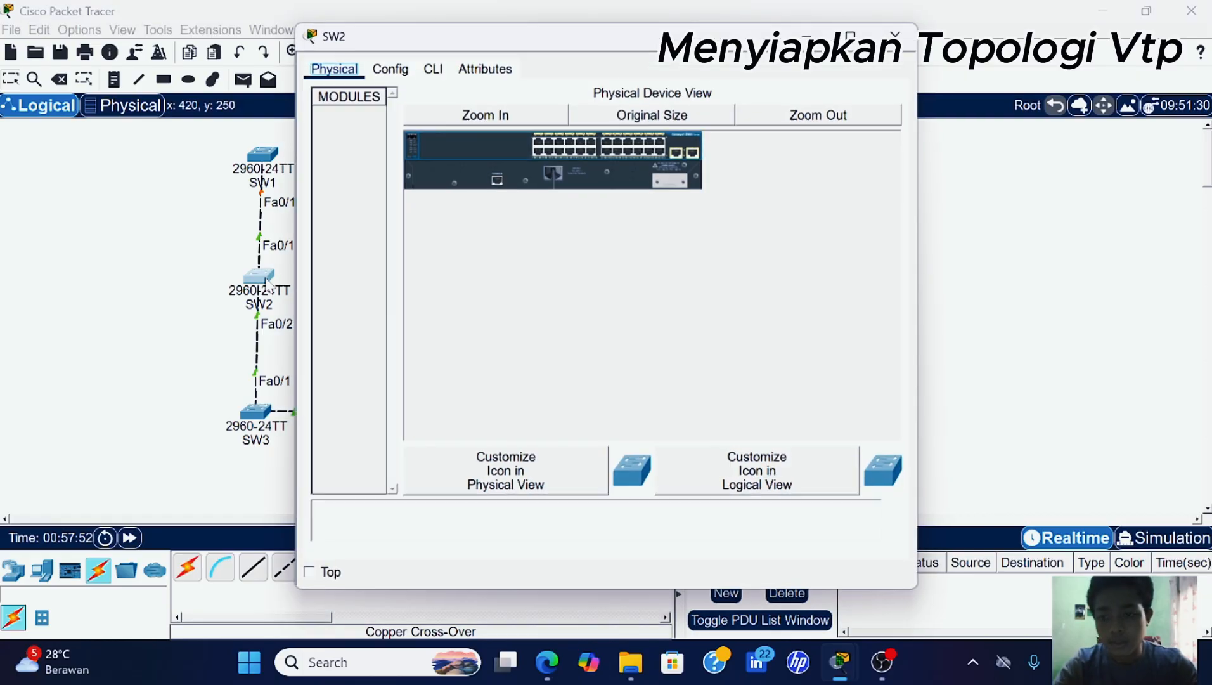
# - Enter global configuration mode on SW2's CLI with en and conf t
pyautogui.click(433, 71)
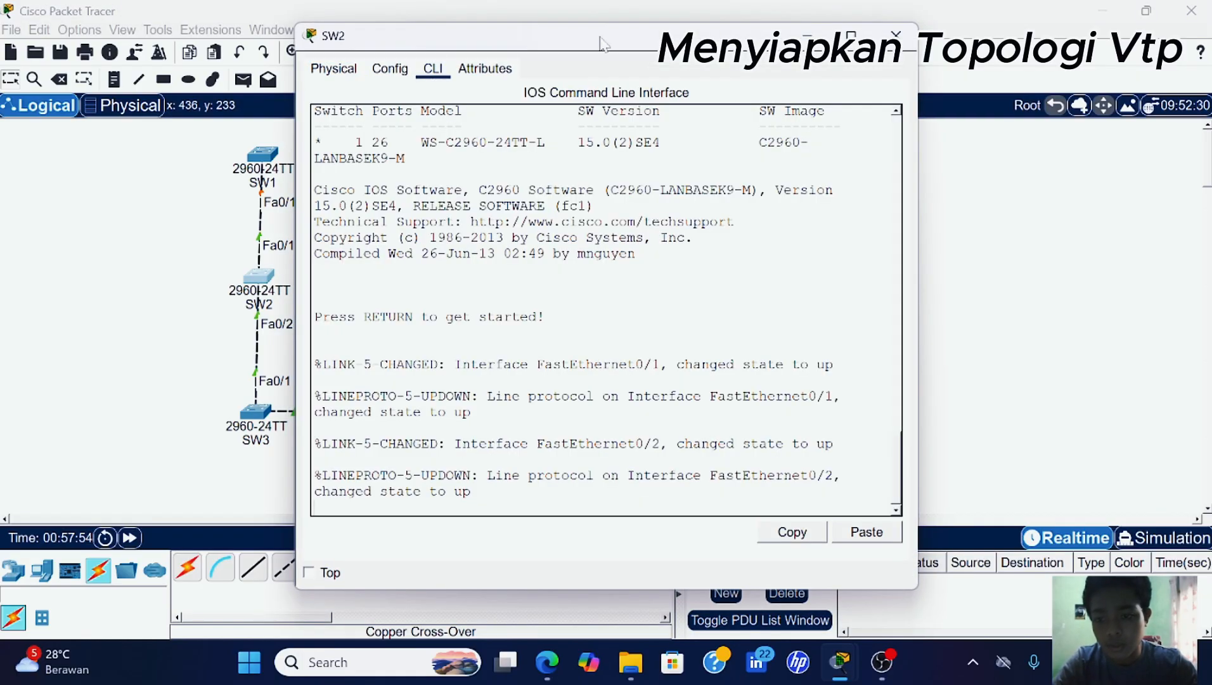
pyautogui.press('Return')
pyautogui.press('Return')
pyautogui.press('Return')
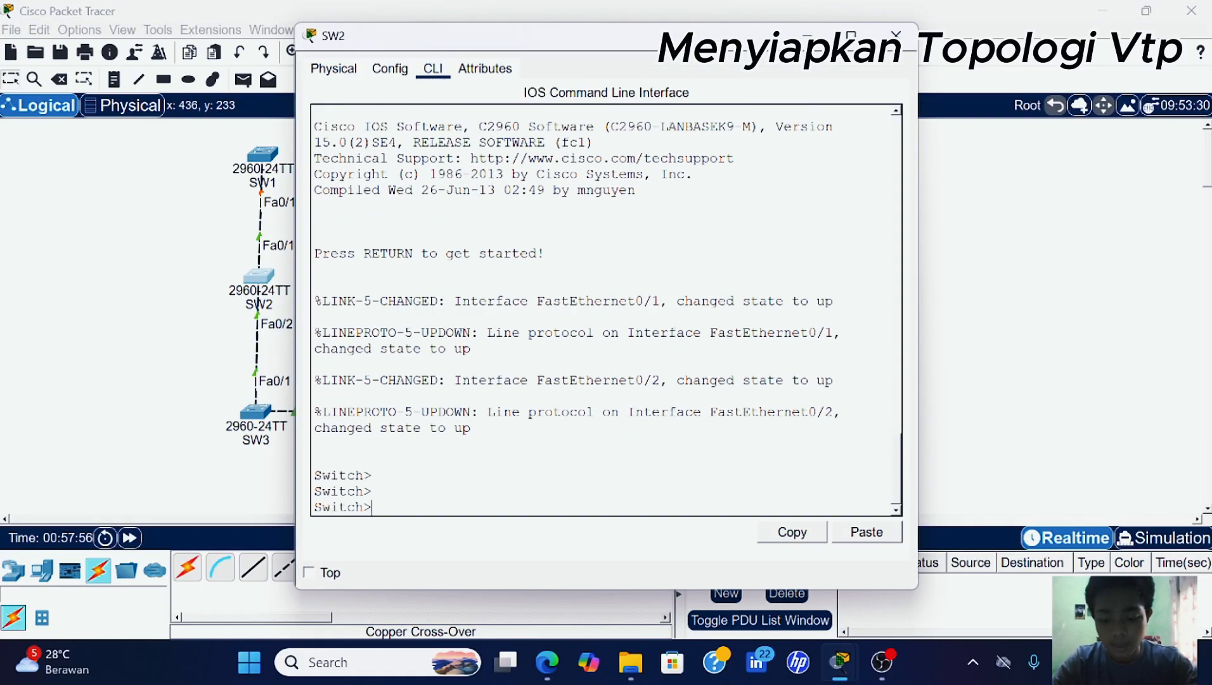
pyautogui.write('en')
pyautogui.press('Return')
pyautogui.write('conf')
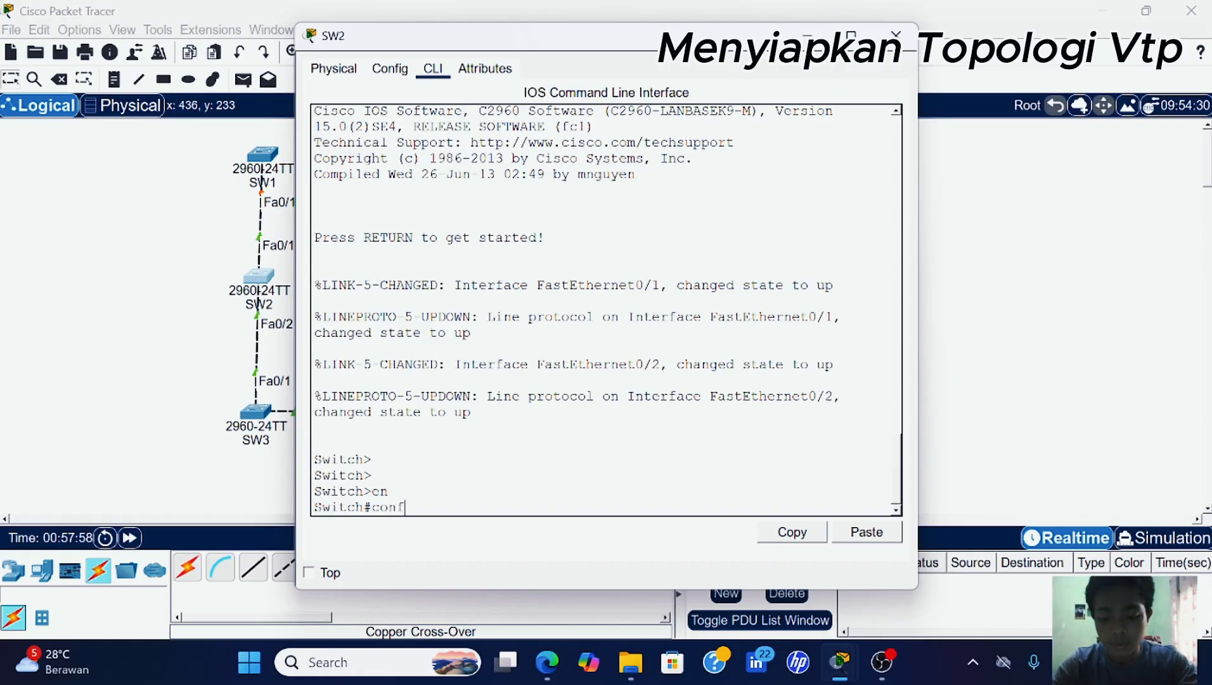
pyautogui.write(' t')
pyautogui.press('Return')
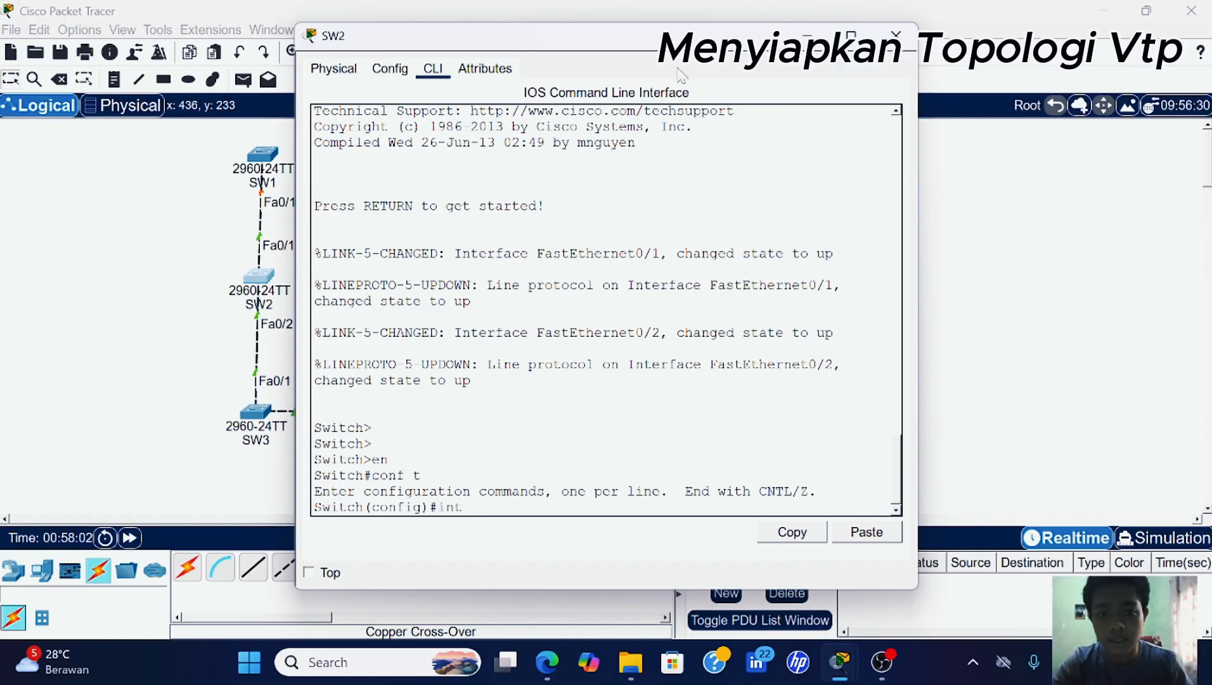
# - Select SW2's interface range Fa0/1–2 and set switchport mode trunk
pyautogui.moveTo(652, 50); pyautogui.dragTo(786, 55)
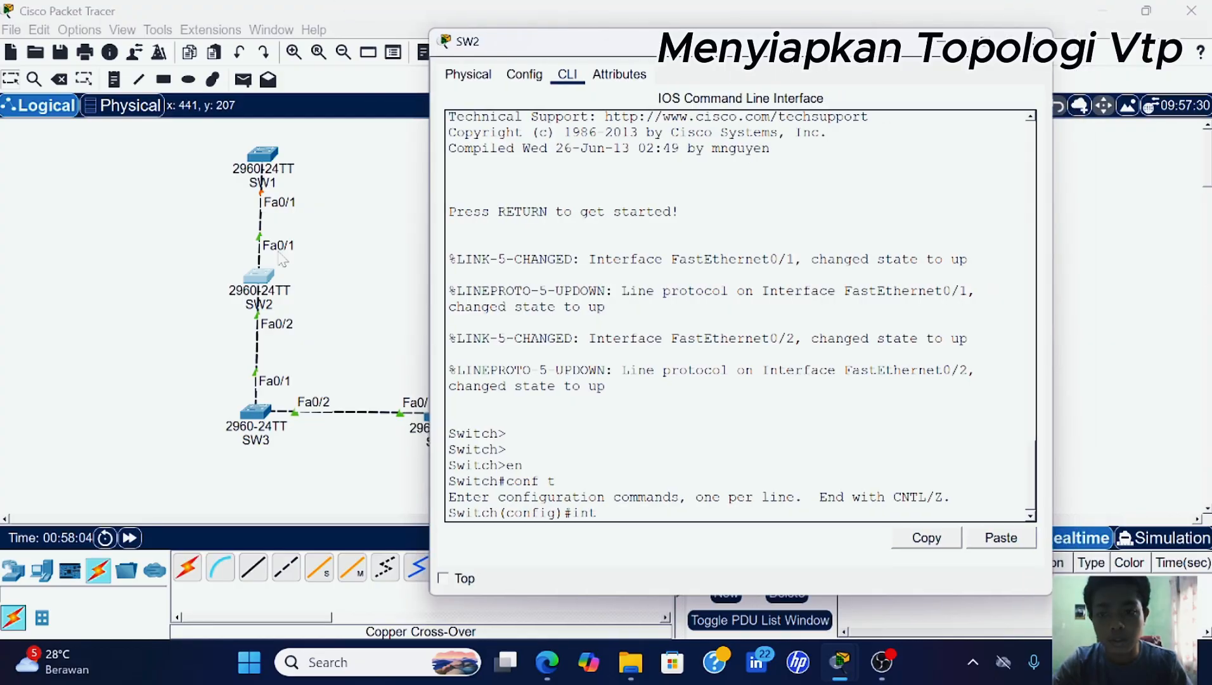
pyautogui.write('int')
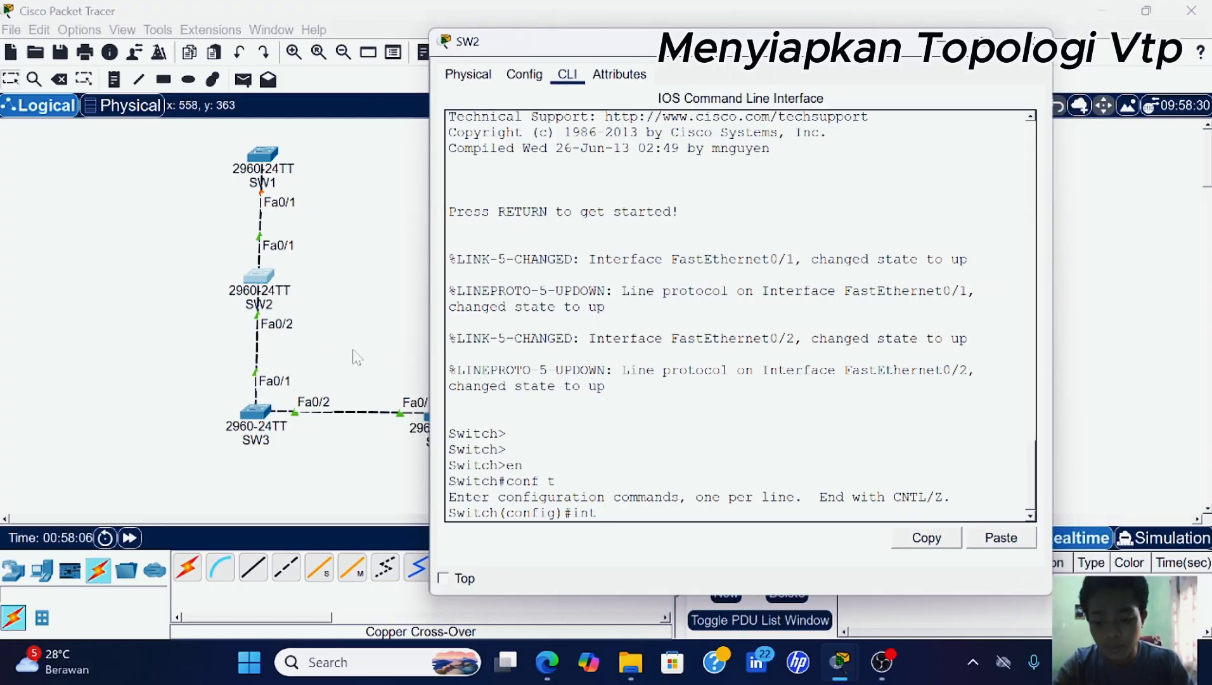
pyautogui.write(' ra')
pyautogui.press('Tab')
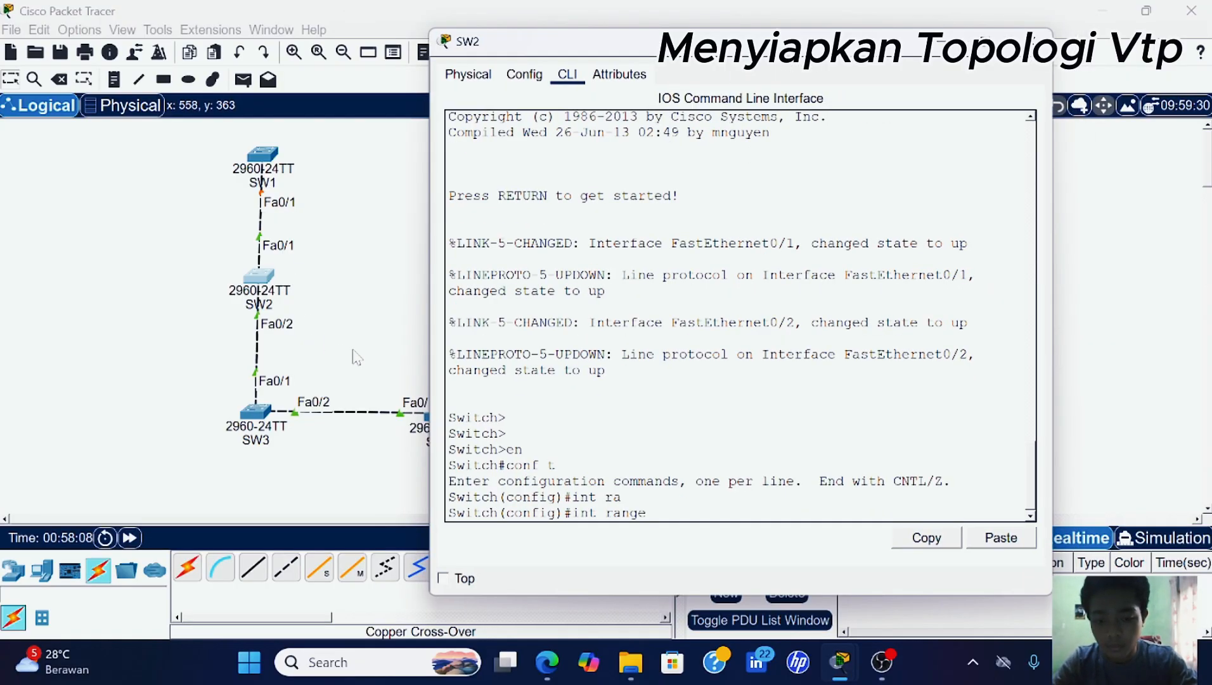
pyautogui.write('fa0')
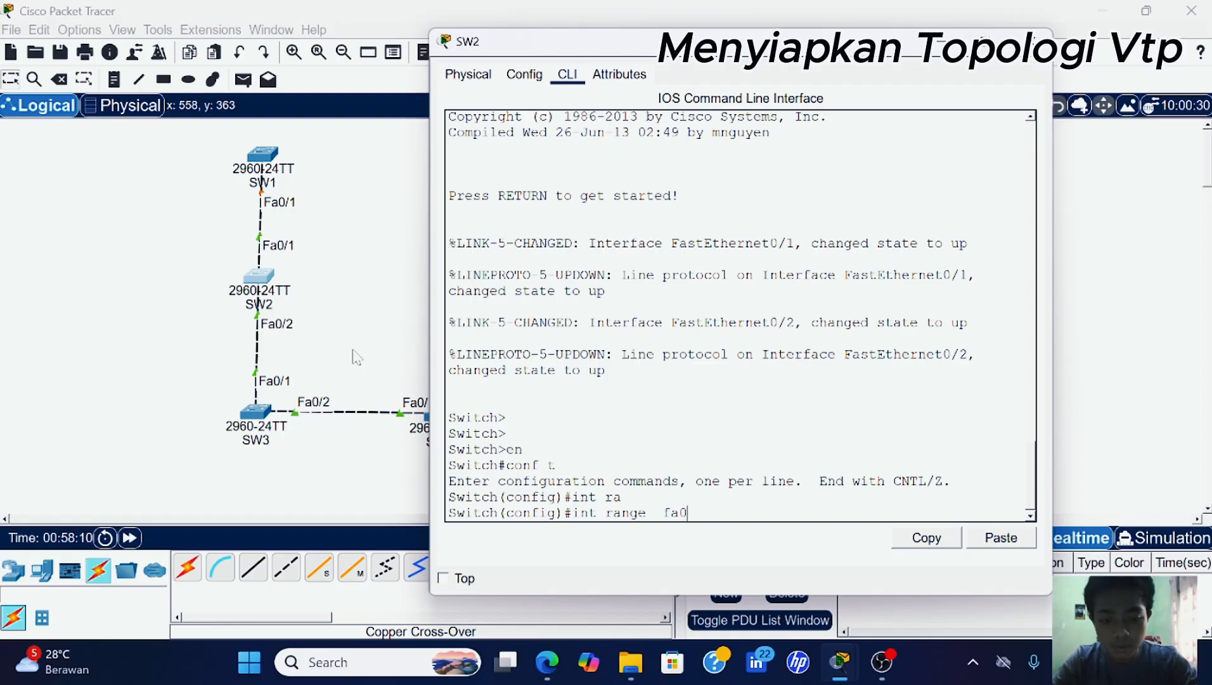
pyautogui.write('/1-2')
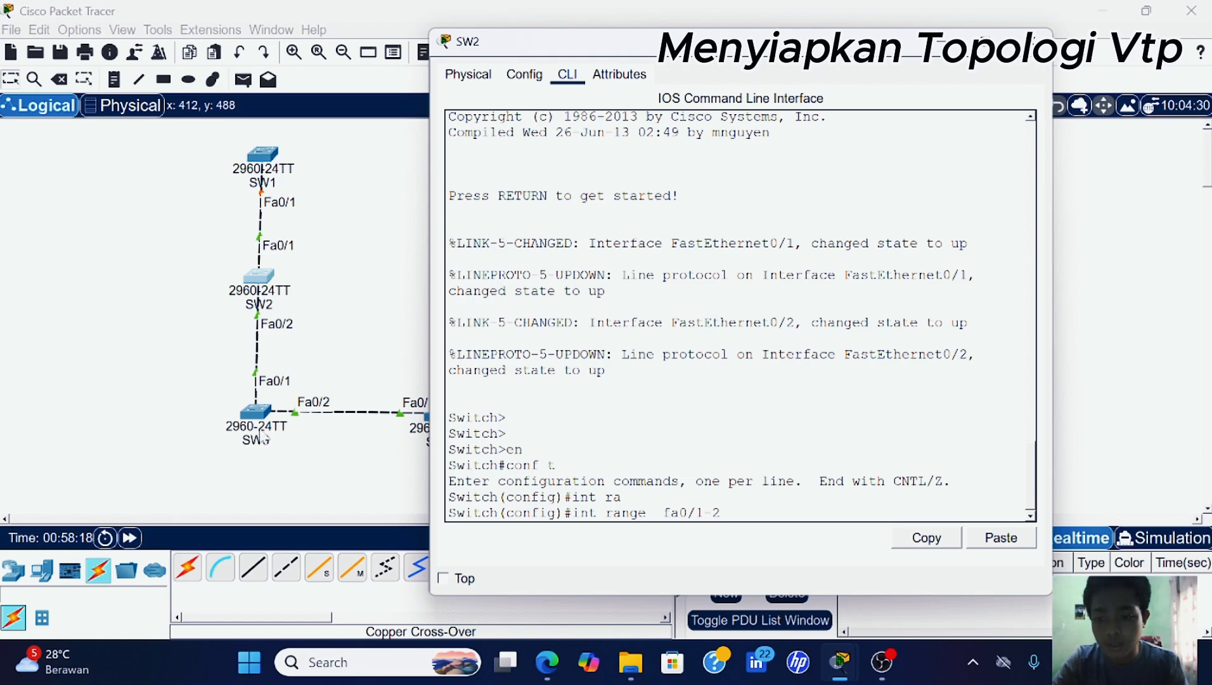
pyautogui.press('Return')
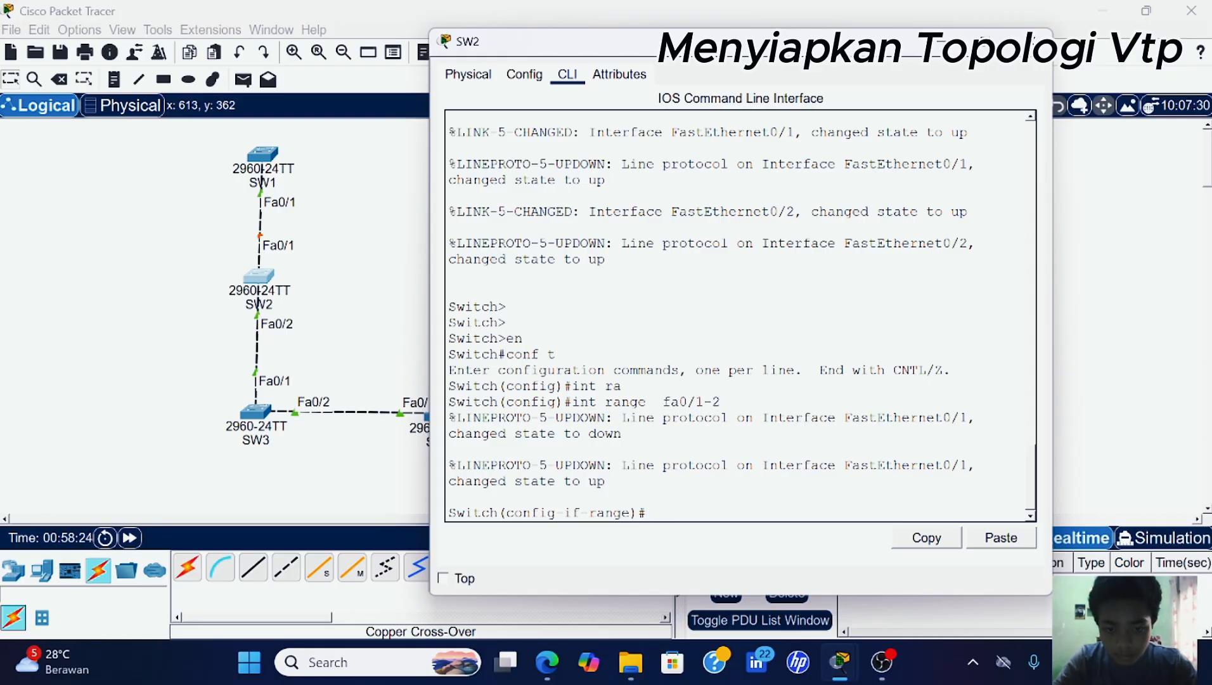
pyautogui.write('sw')
pyautogui.press('Tab')
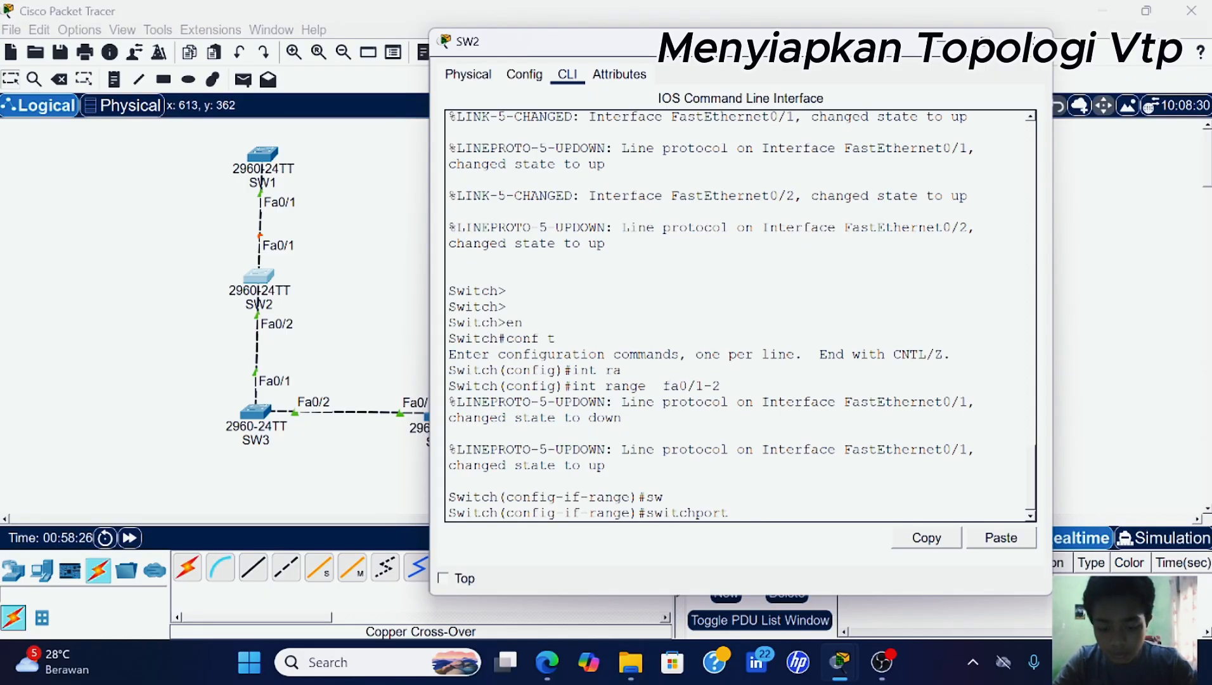
pyautogui.write('mo')
pyautogui.press('Tab')
pyautogui.write('tr')
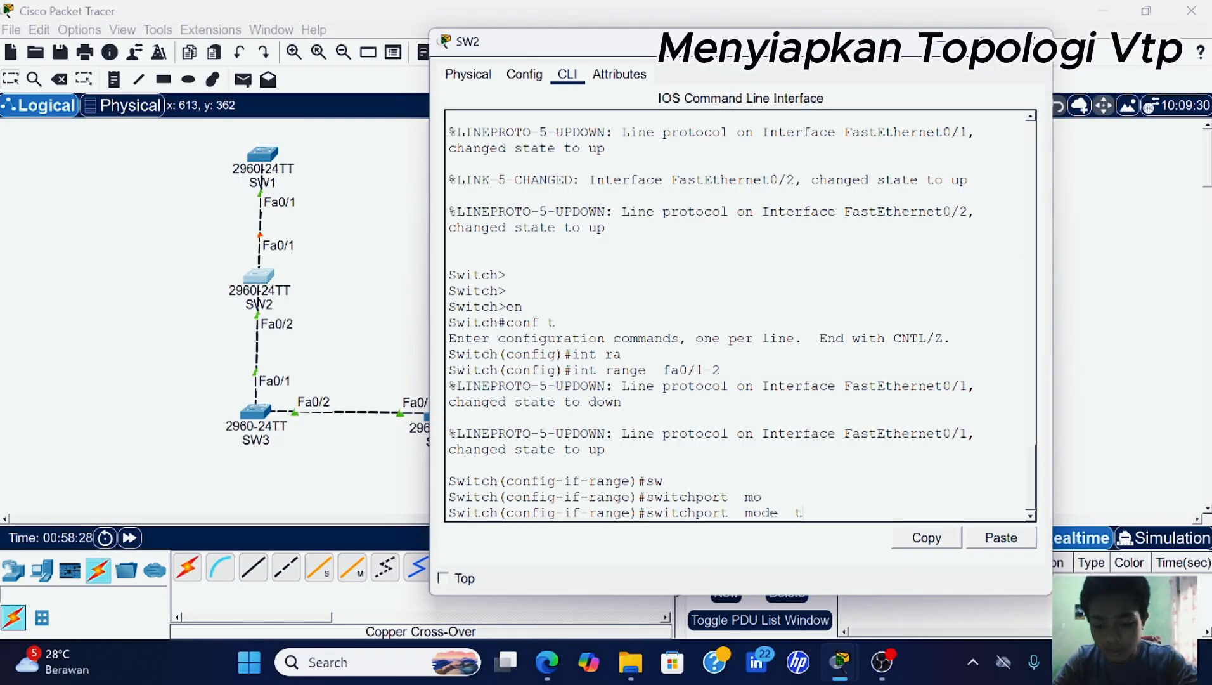
pyautogui.press('Tab')
pyautogui.press('Return')
pyautogui.press('Return')
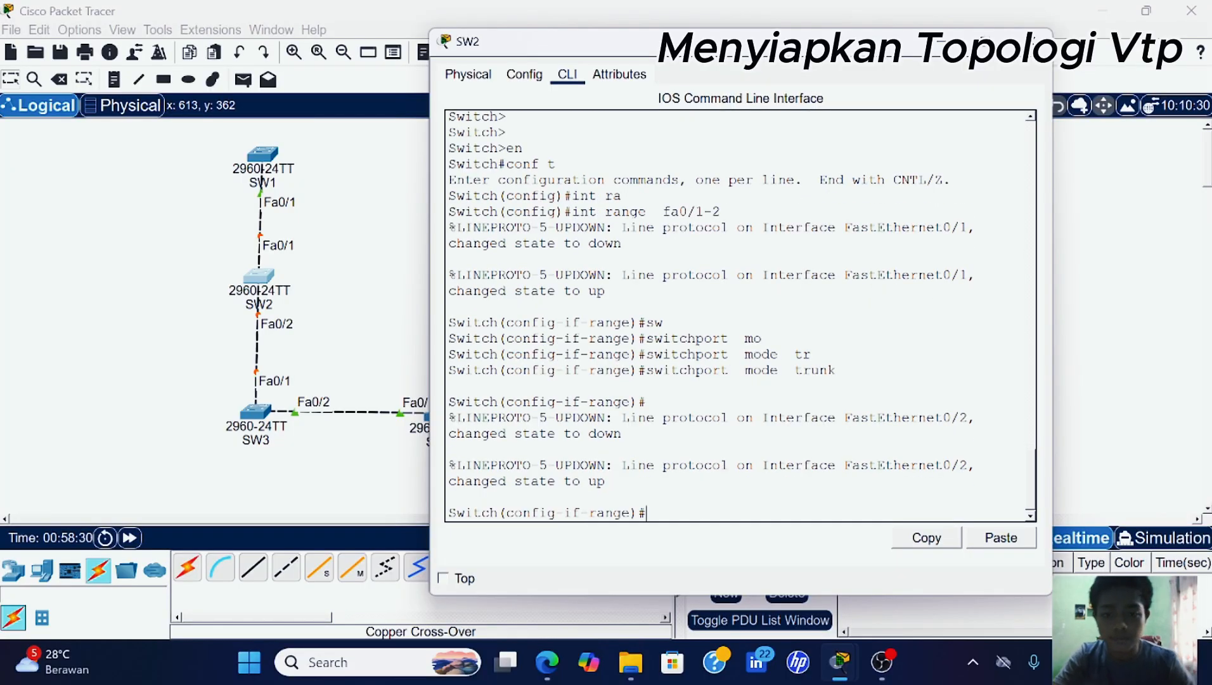
pyautogui.click(255, 419)
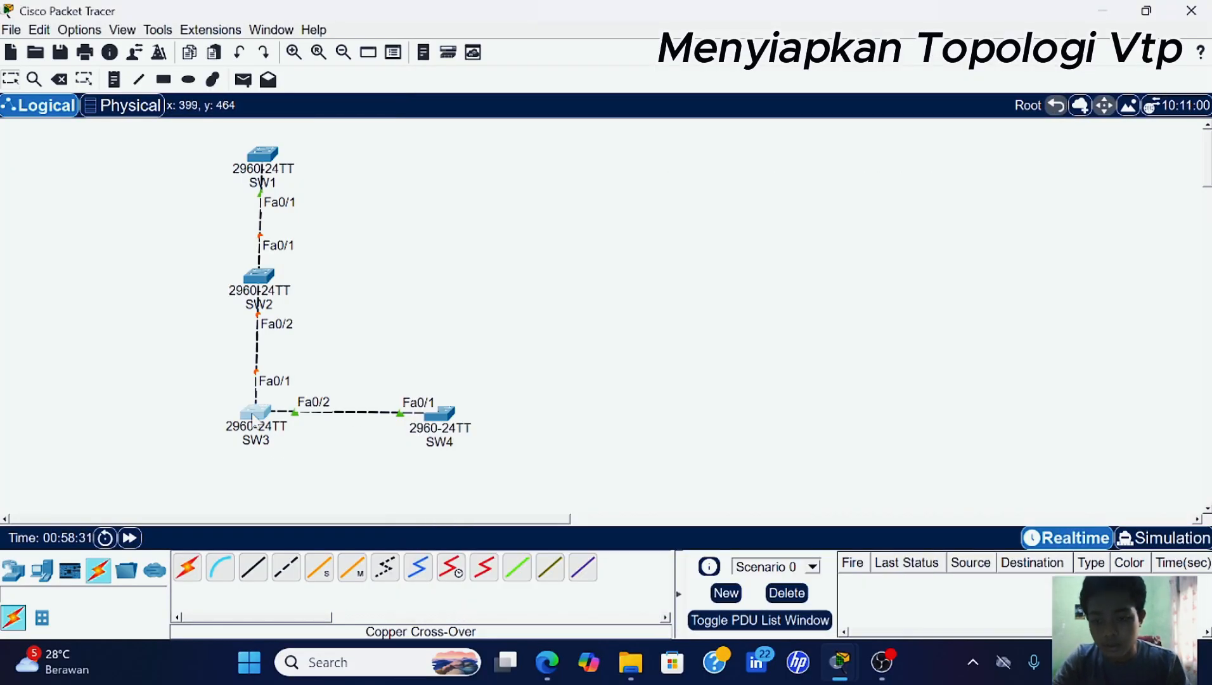
# - Enter global configuration mode on SW3's CLI with en and conf t
pyautogui.click(255, 414)
pyautogui.click(434, 68)
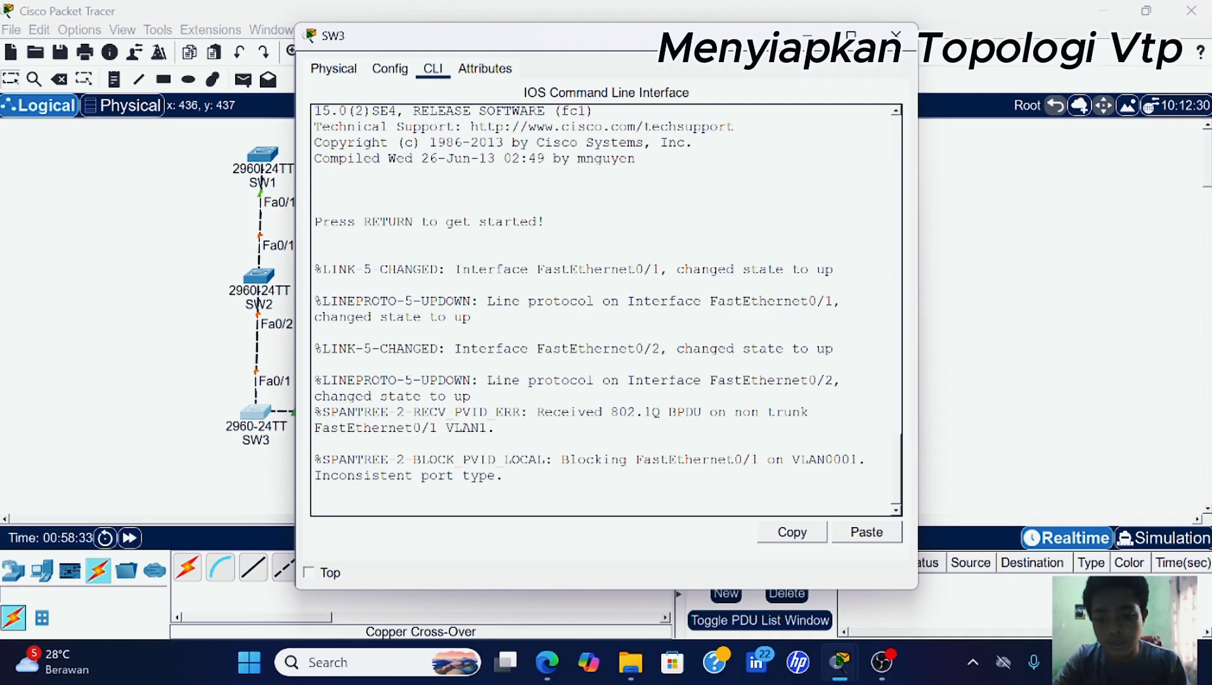
pyautogui.press('Return')
pyautogui.press('Return')
pyautogui.write('e')
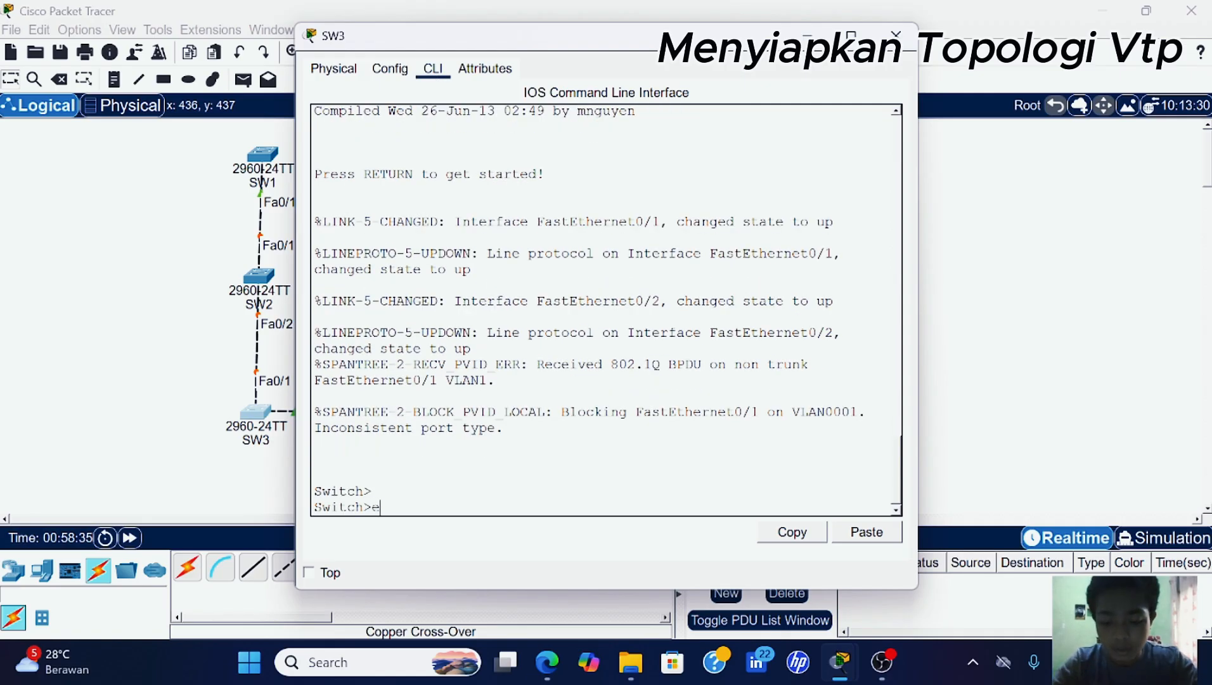
pyautogui.write('n')
pyautogui.press('Return')
pyautogui.write('co')
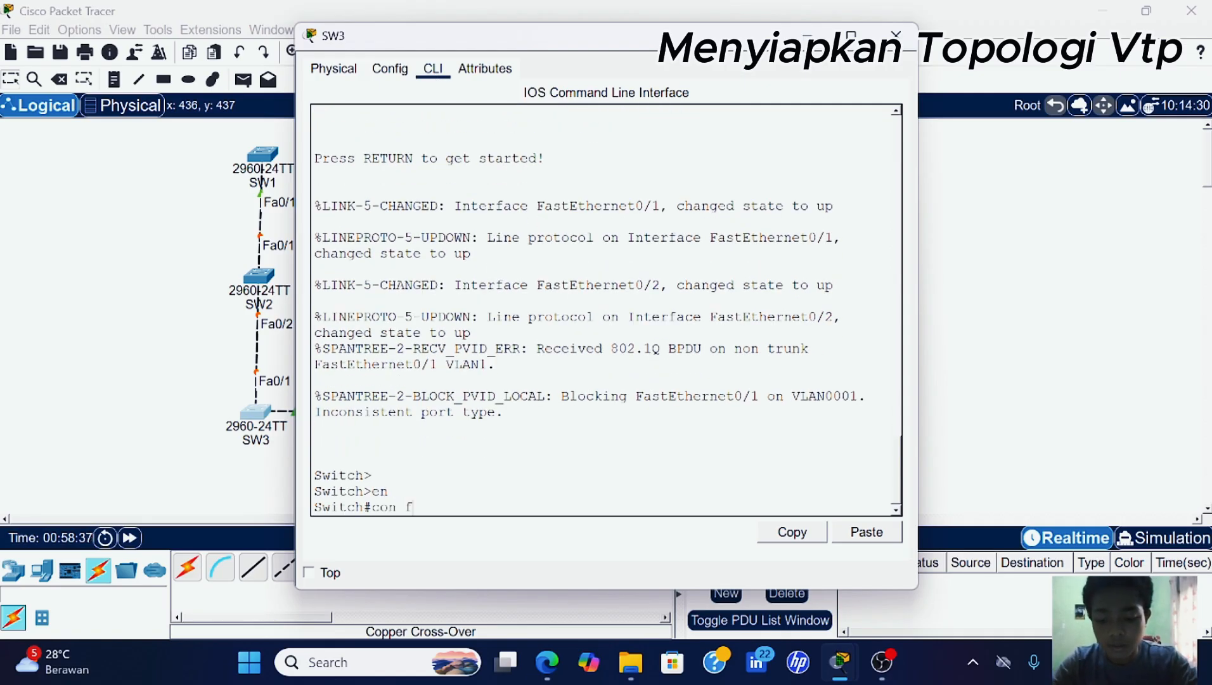
pyautogui.press('BackSpace')
pyautogui.press('BackSpace')
pyautogui.press('BackSpace')
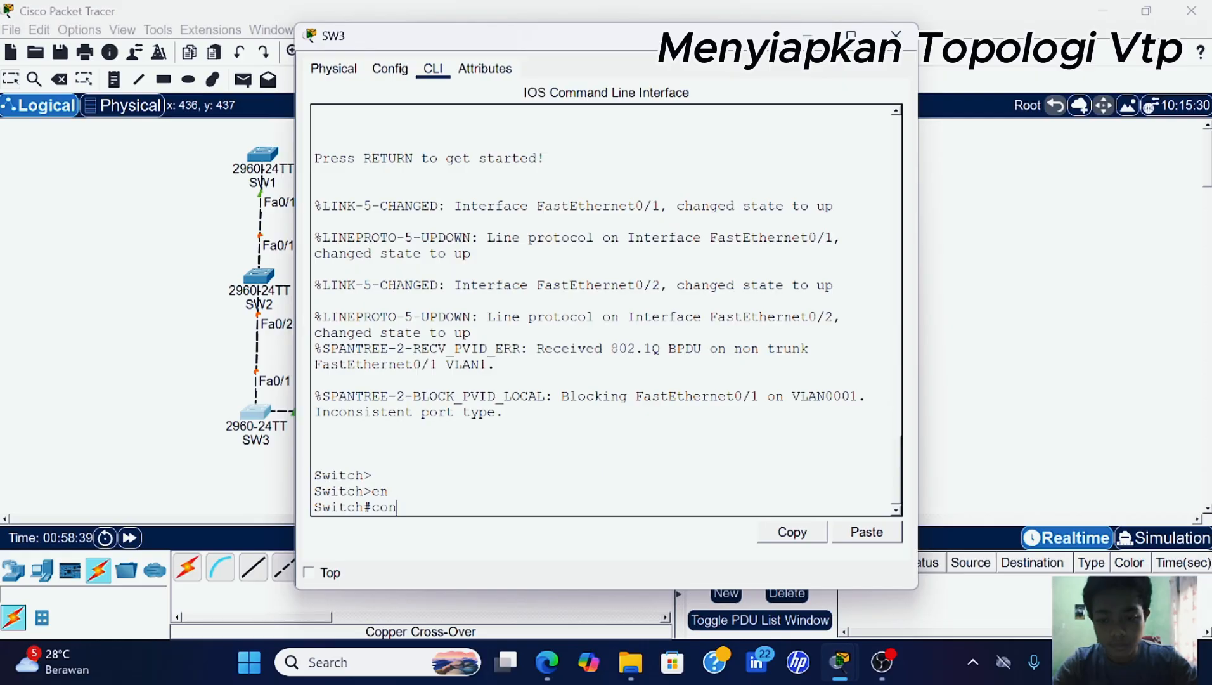
pyautogui.write('f t')
pyautogui.press('Return')
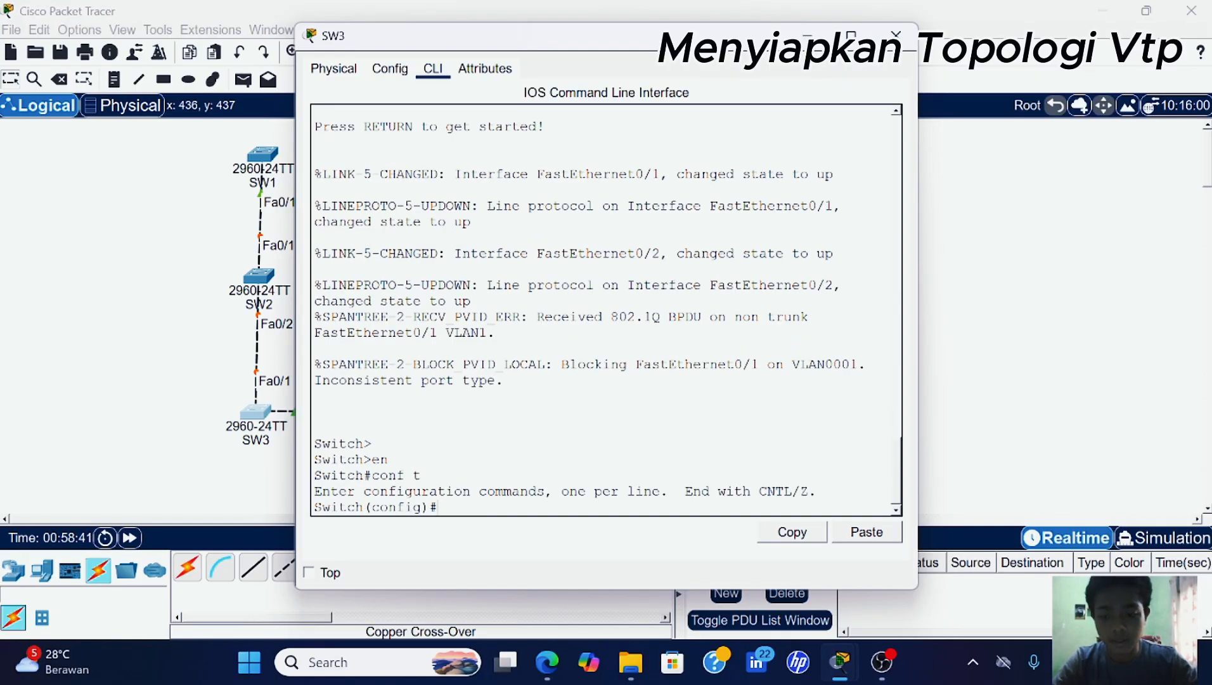
# - Select SW3's interface range Fa0/1-2 and set switchport mode trunk
pyautogui.write('int')
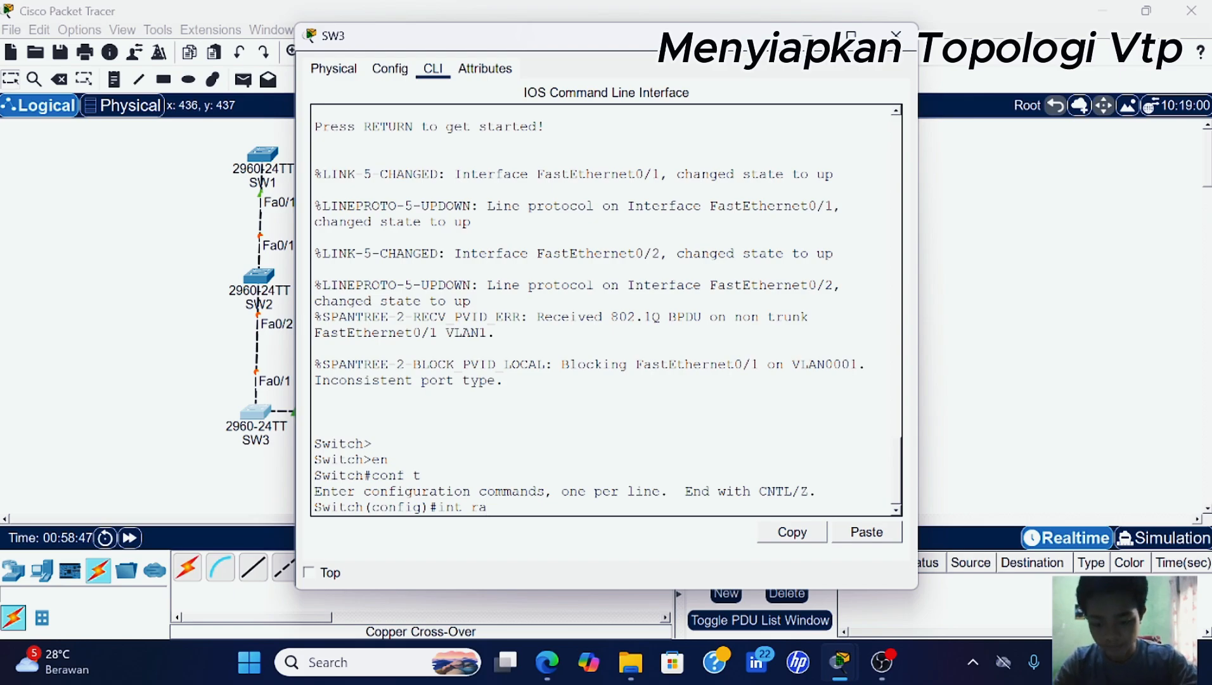
pyautogui.write('ra fa0/1')
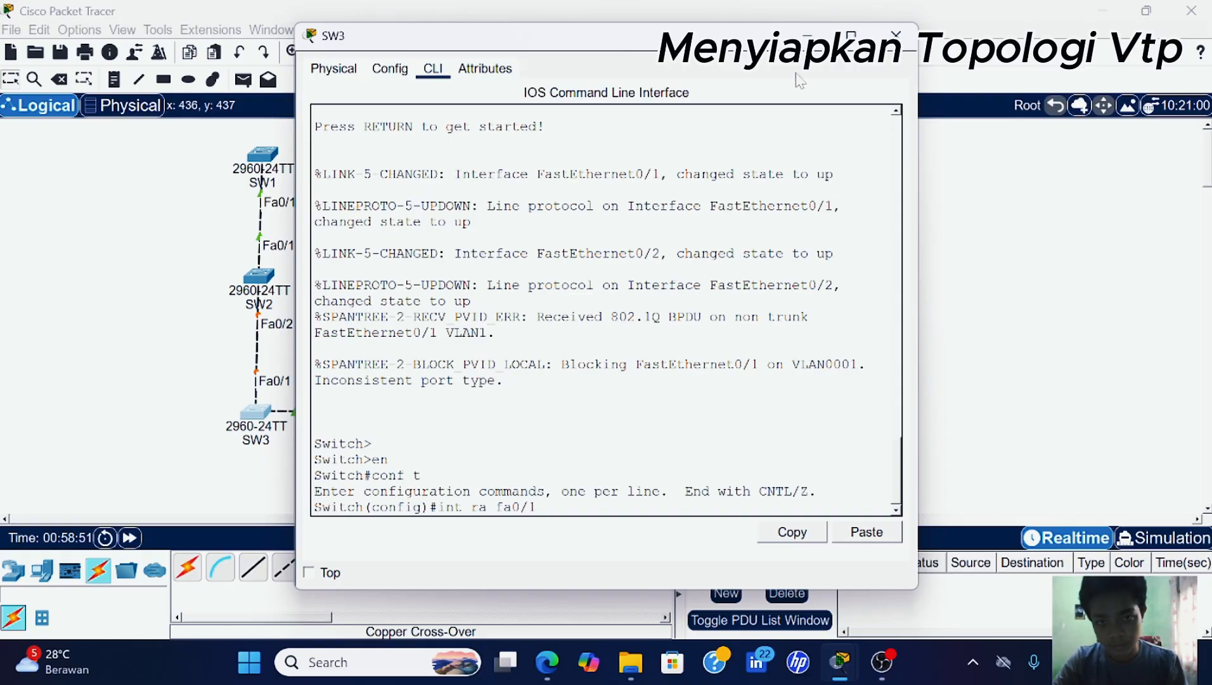
pyautogui.moveTo(660, 38); pyautogui.dragTo(866, 73)
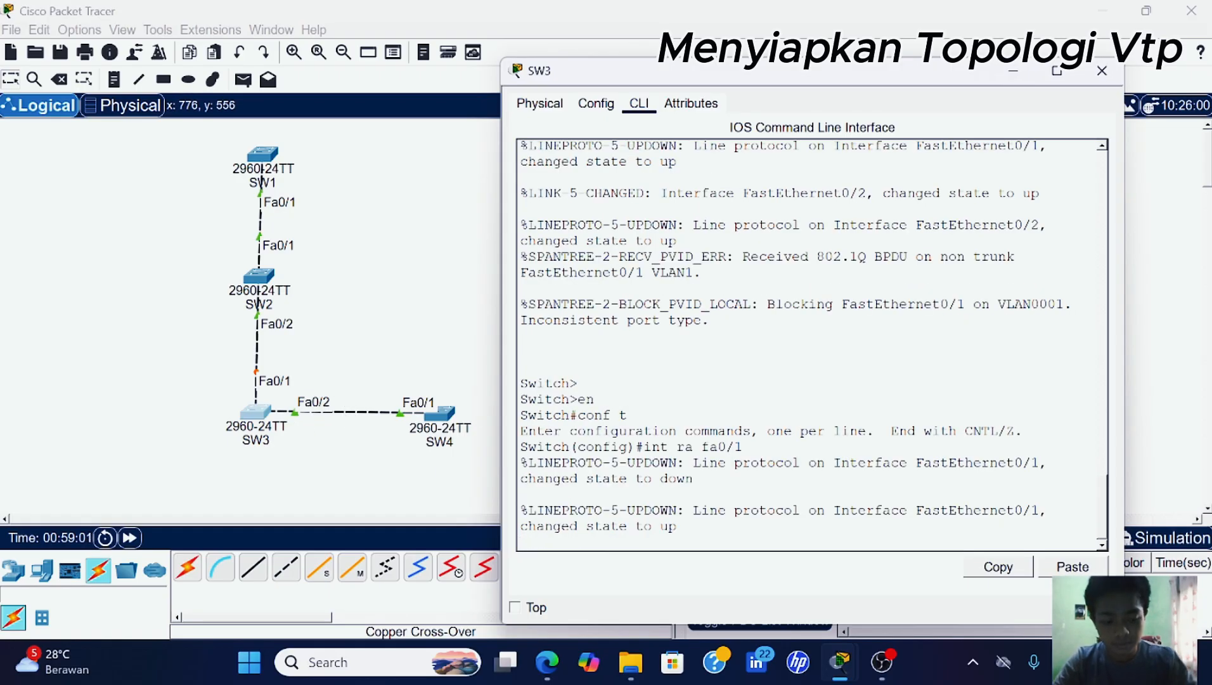
pyautogui.press('Return')
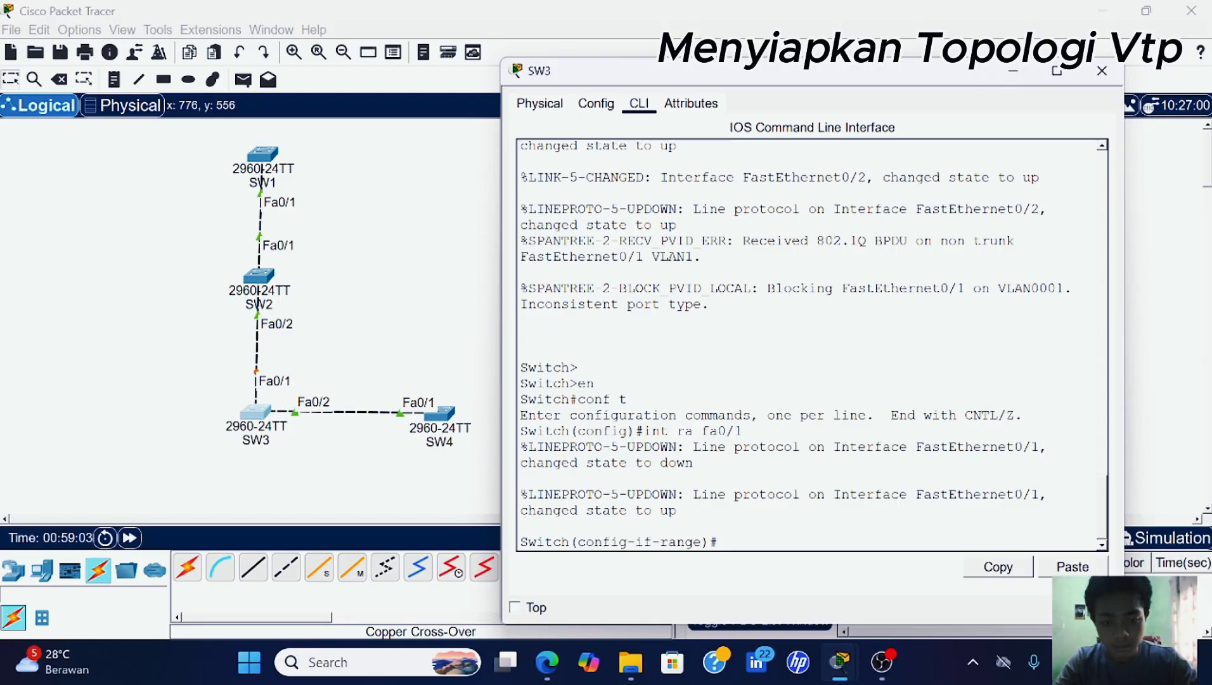
pyautogui.write('int ')
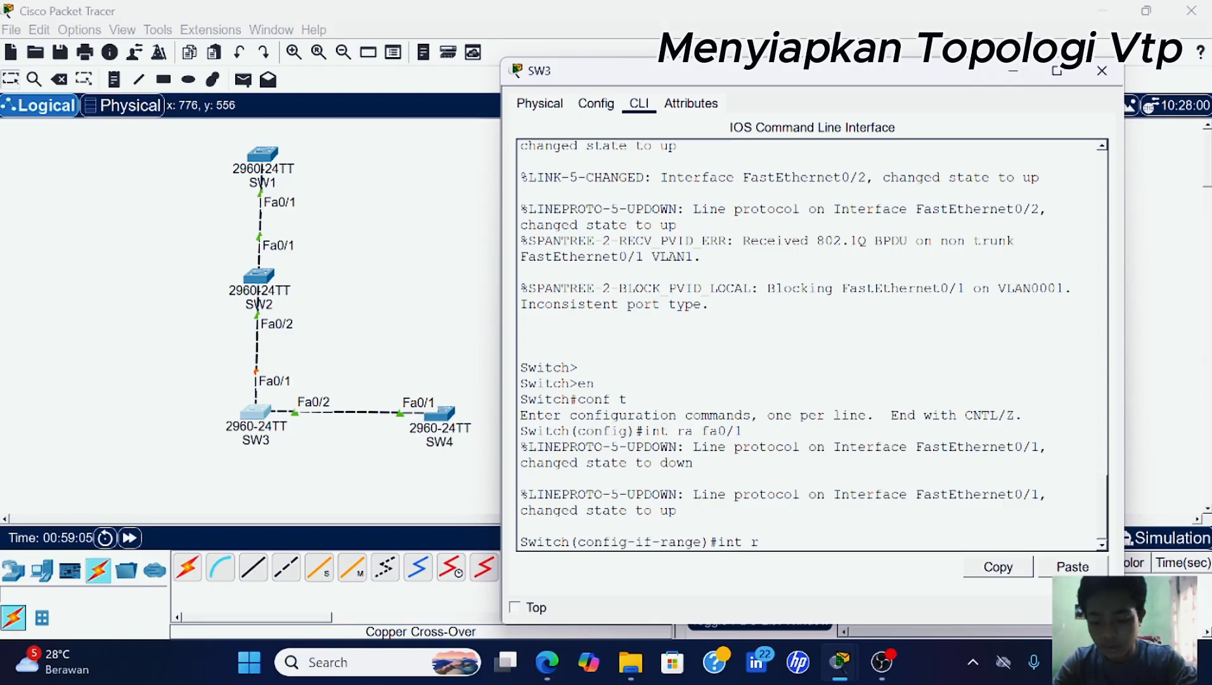
pyautogui.write('ra fa0/')
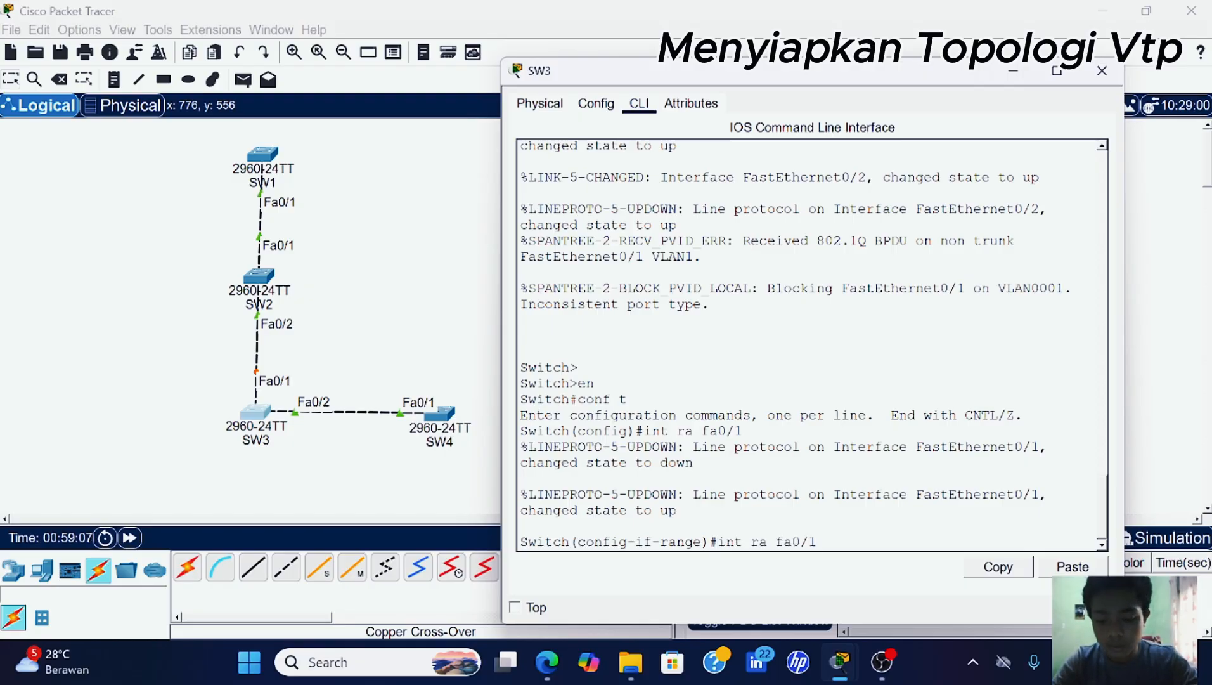
pyautogui.write('1-2')
pyautogui.press('Return')
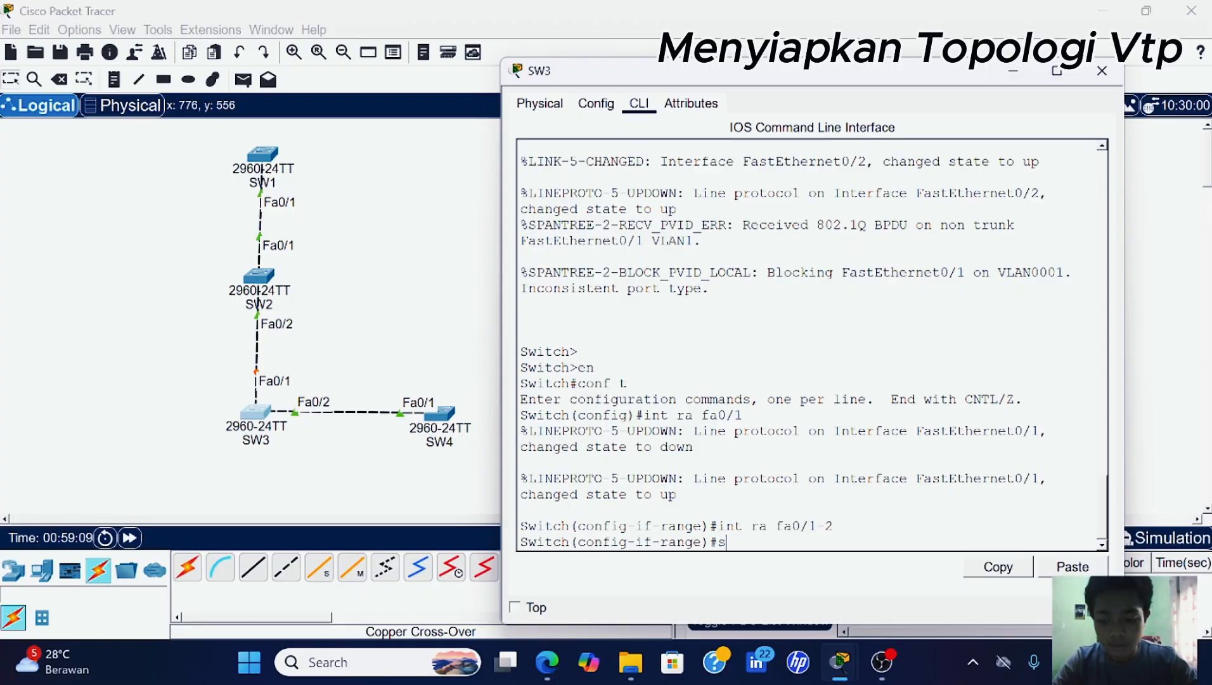
pyautogui.write('sw')
pyautogui.press('Tab')
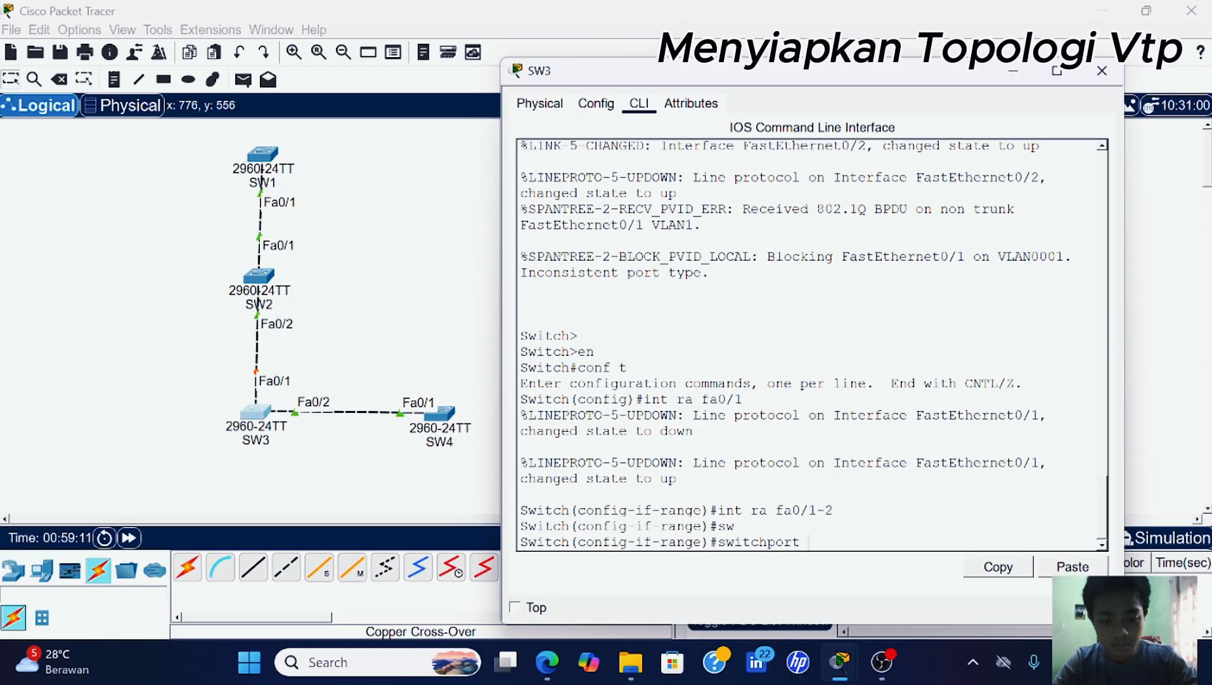
pyautogui.write('mo')
pyautogui.press('Tab')
pyautogui.write('t')
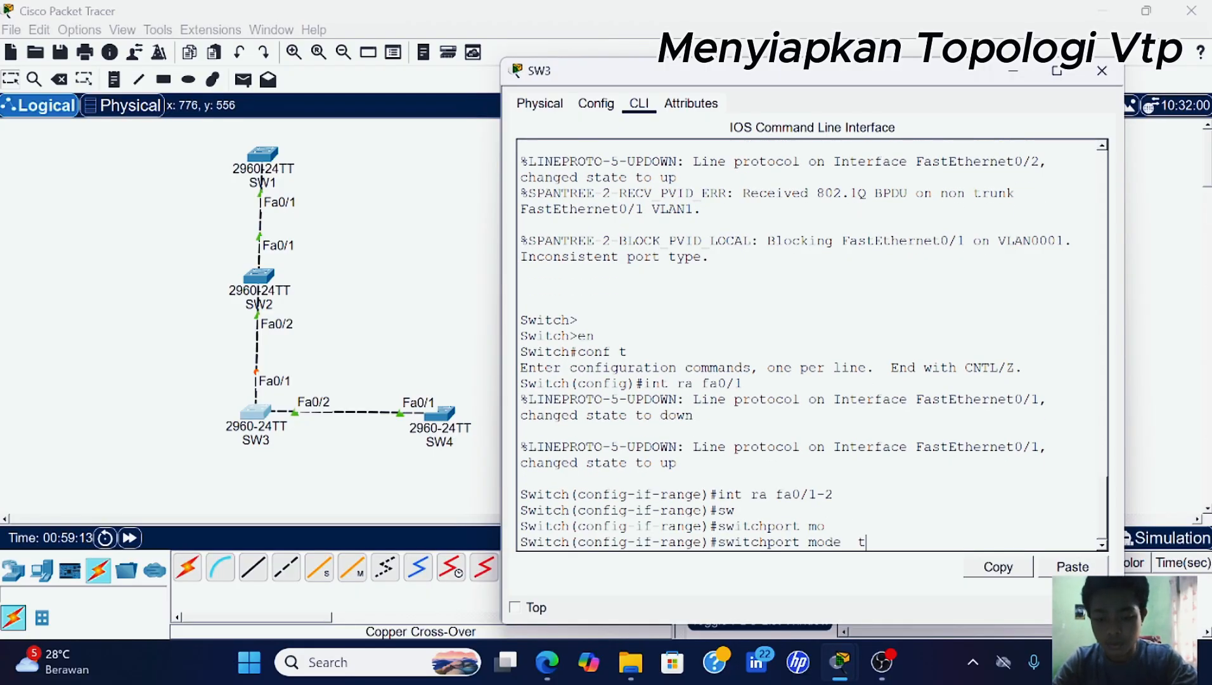
pyautogui.write('r')
pyautogui.press('Tab')
pyautogui.press('Return')
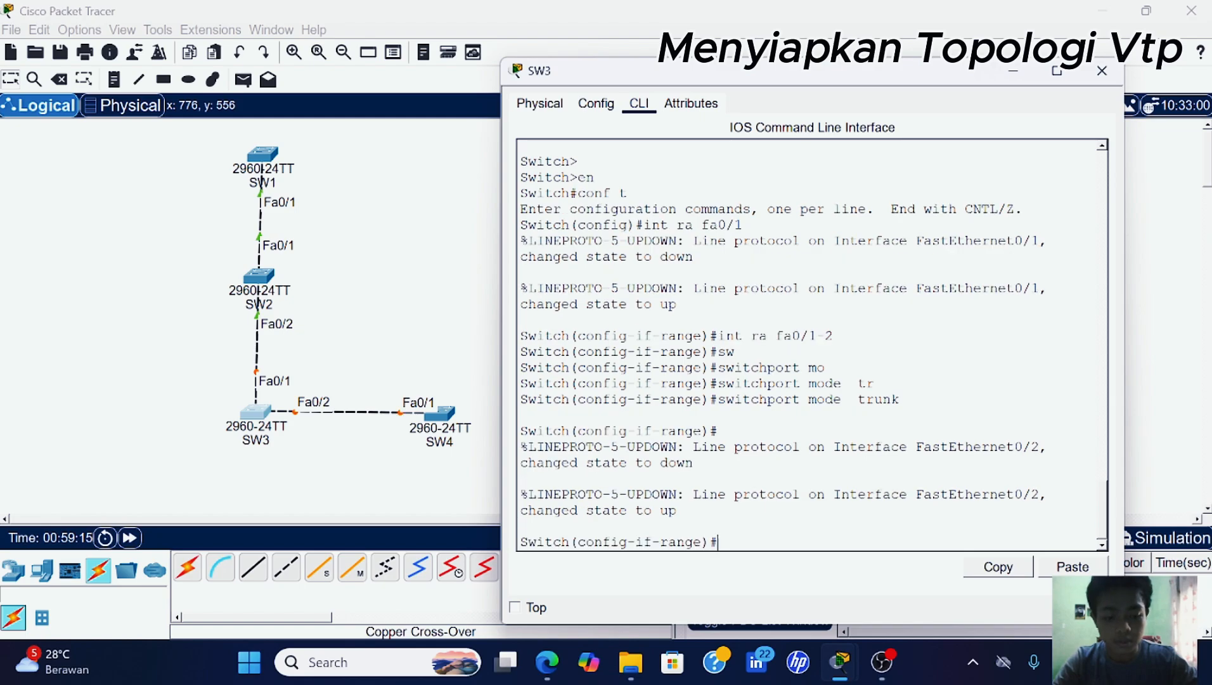
pyautogui.press('Return')
# - Enter global configuration mode on SW4's CLI with en and conf t
pyautogui.click(449, 428)
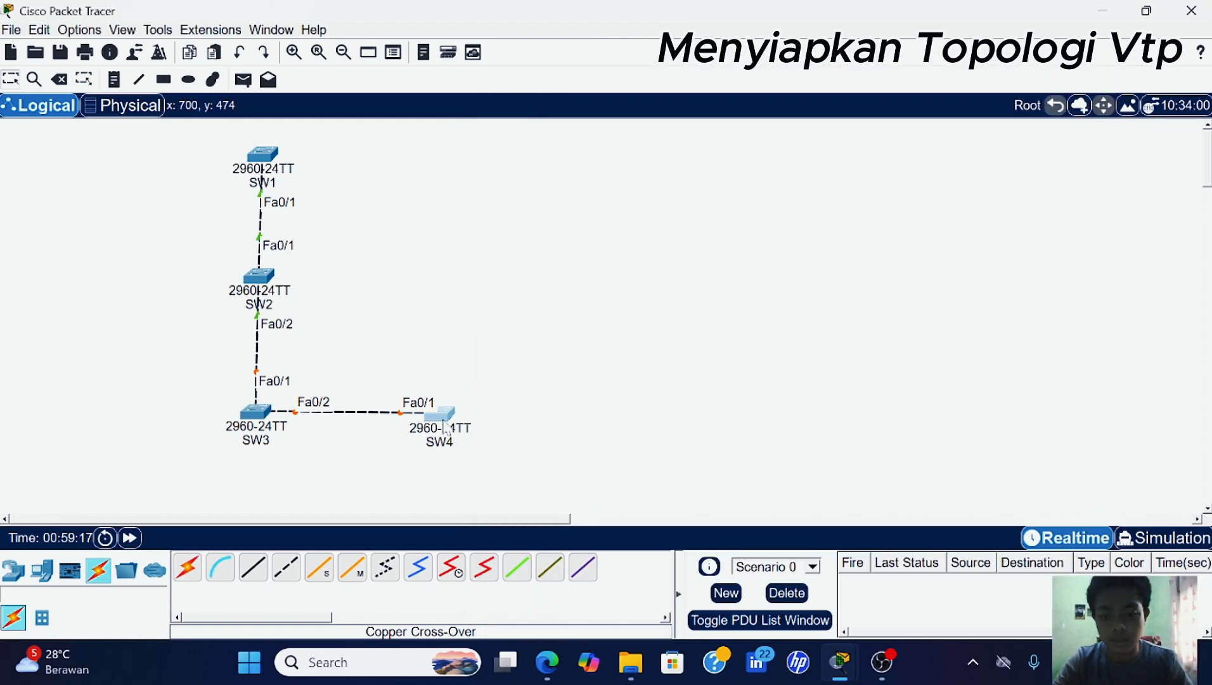
pyautogui.click(433, 68)
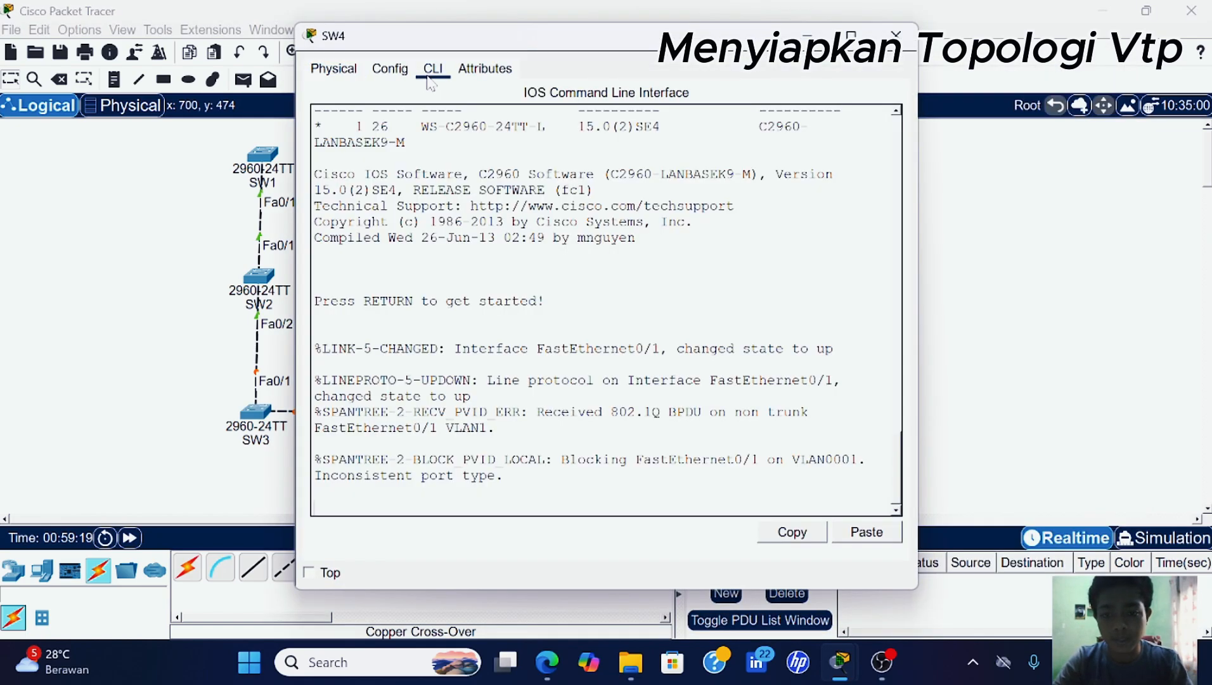
pyautogui.press('Return')
pyautogui.press('Return')
pyautogui.press('Return')
pyautogui.write('en')
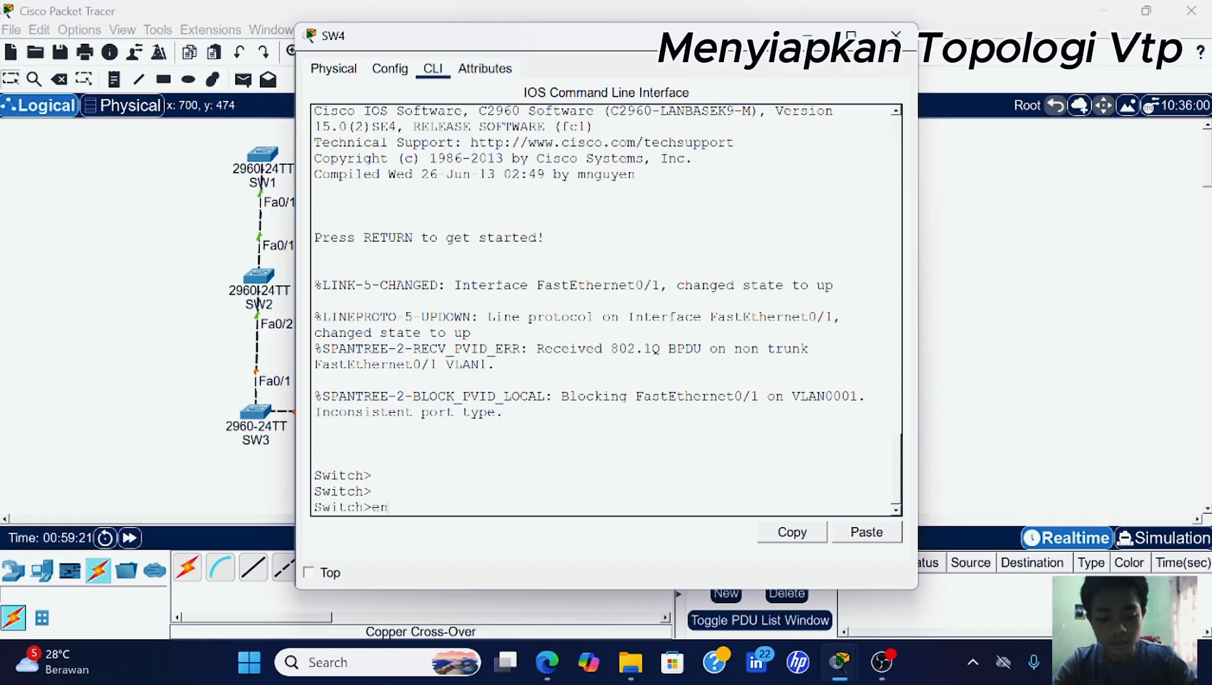
pyautogui.press('Return')
pyautogui.write('con ft')
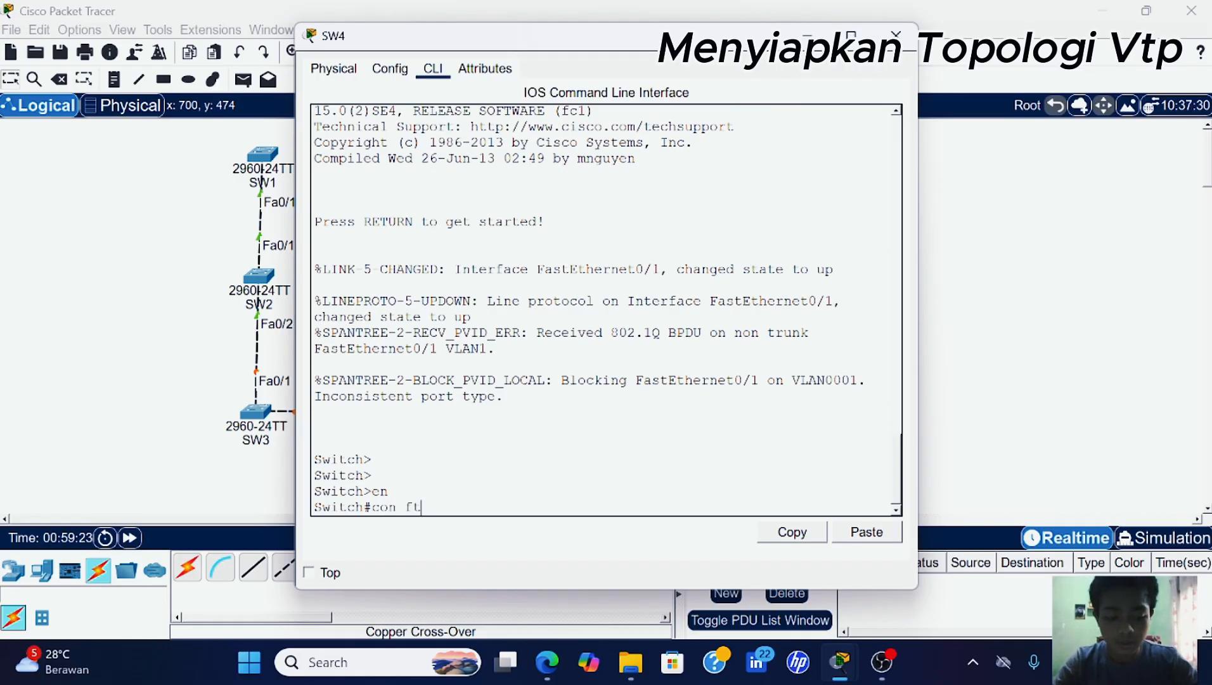
pyautogui.press('Return')
pyautogui.write('conf t')
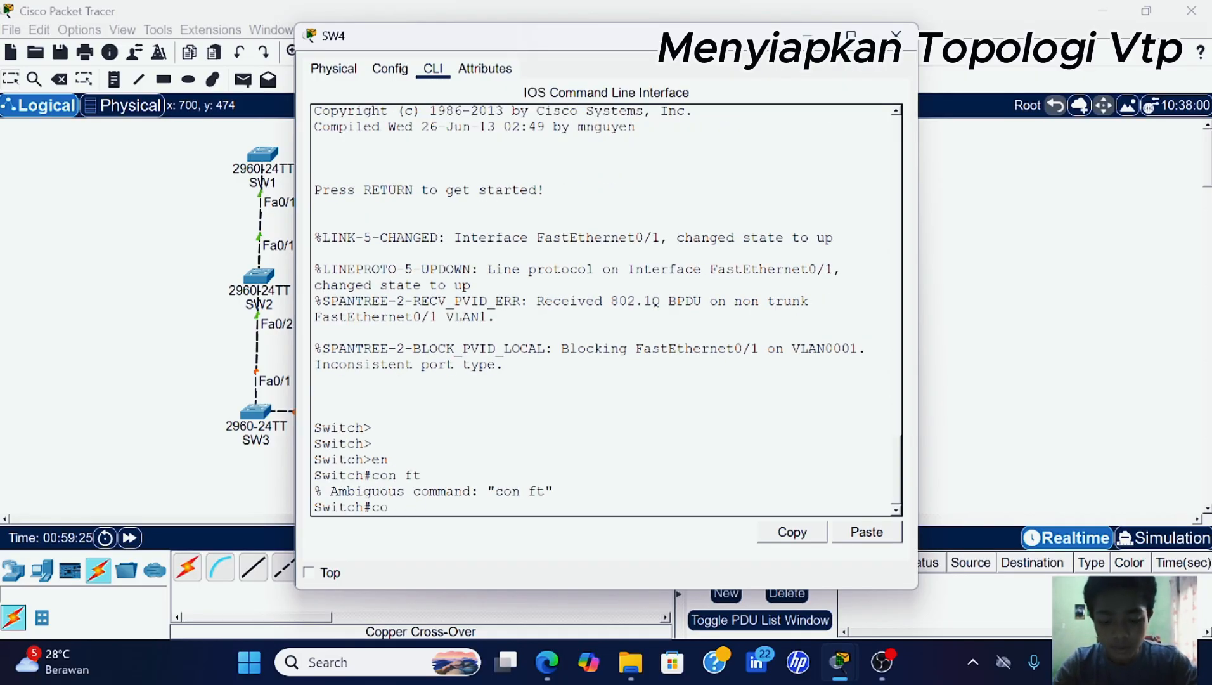
pyautogui.press('Return')
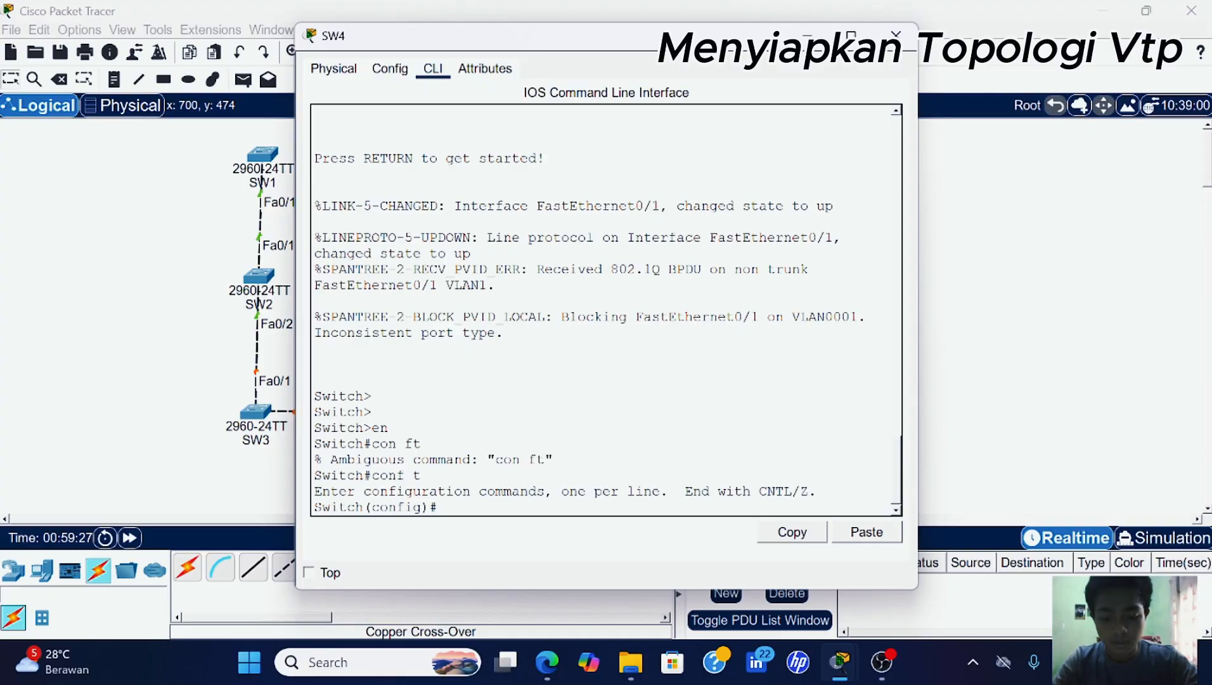
# - Set SW4's interface Fa0/1 to switchport mode trunk
pyautogui.write('int fa')
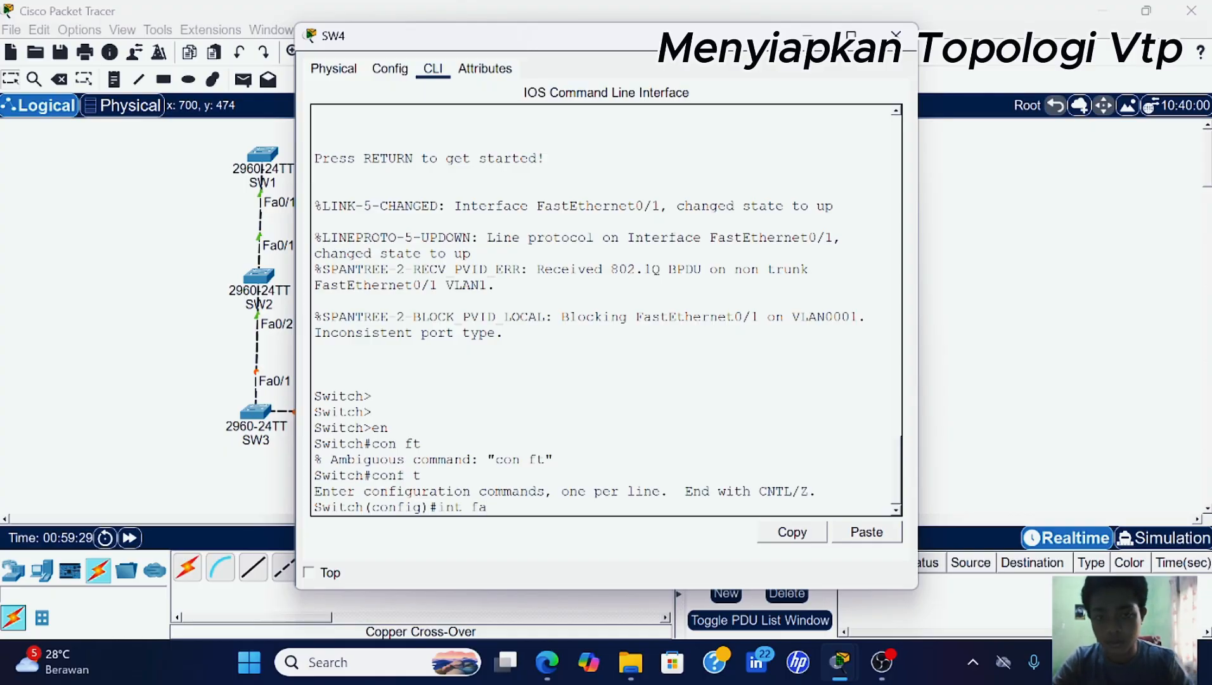
pyautogui.moveTo(614, 38); pyautogui.dragTo(612, 114)
pyautogui.write('0')
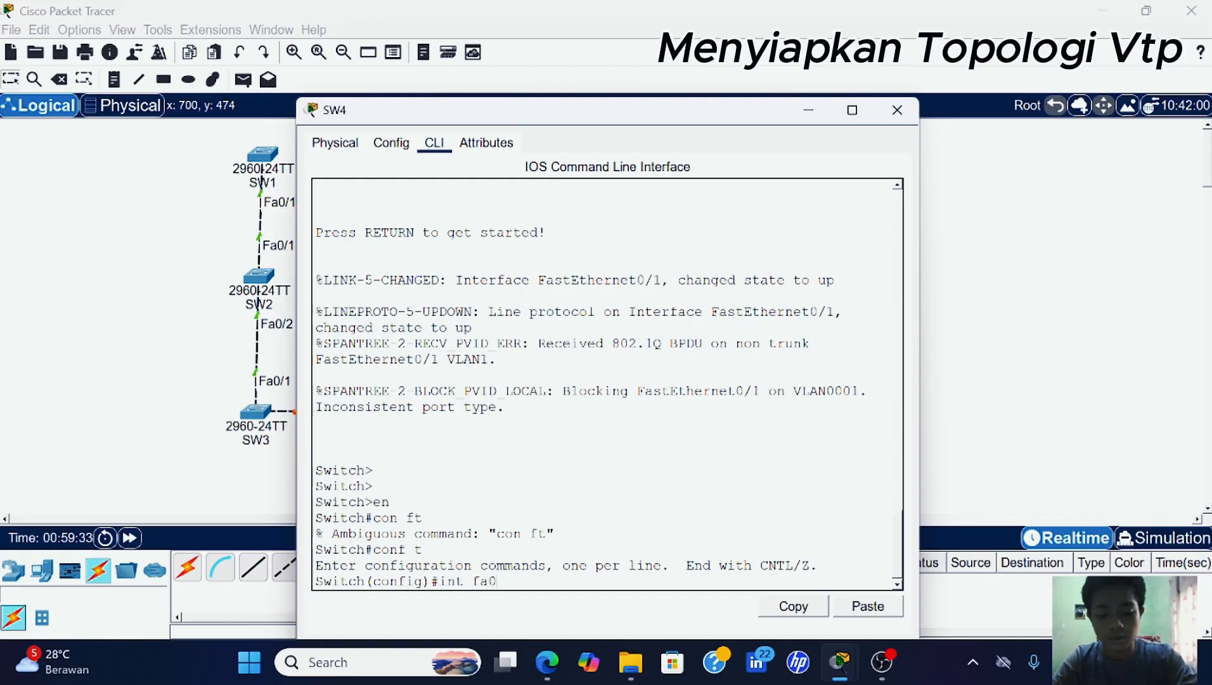
pyautogui.write('/1')
pyautogui.press('Return')
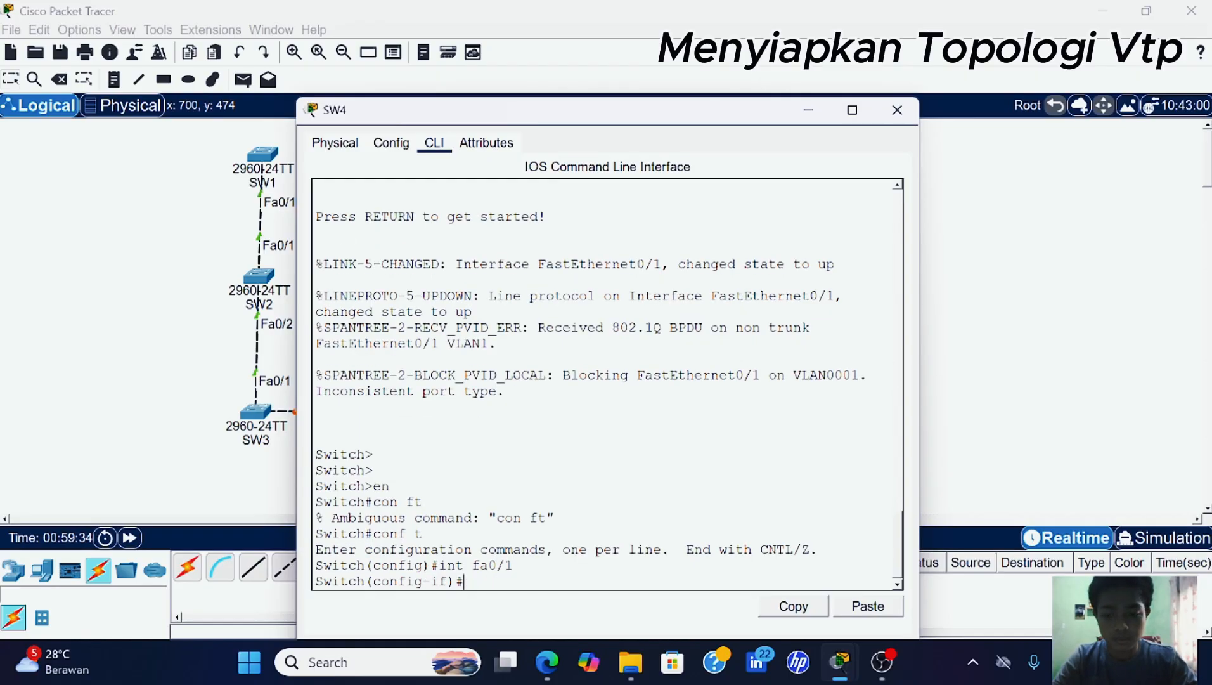
pyautogui.write('sw')
pyautogui.press('Tab')
pyautogui.write('mo')
pyautogui.press('Tab')
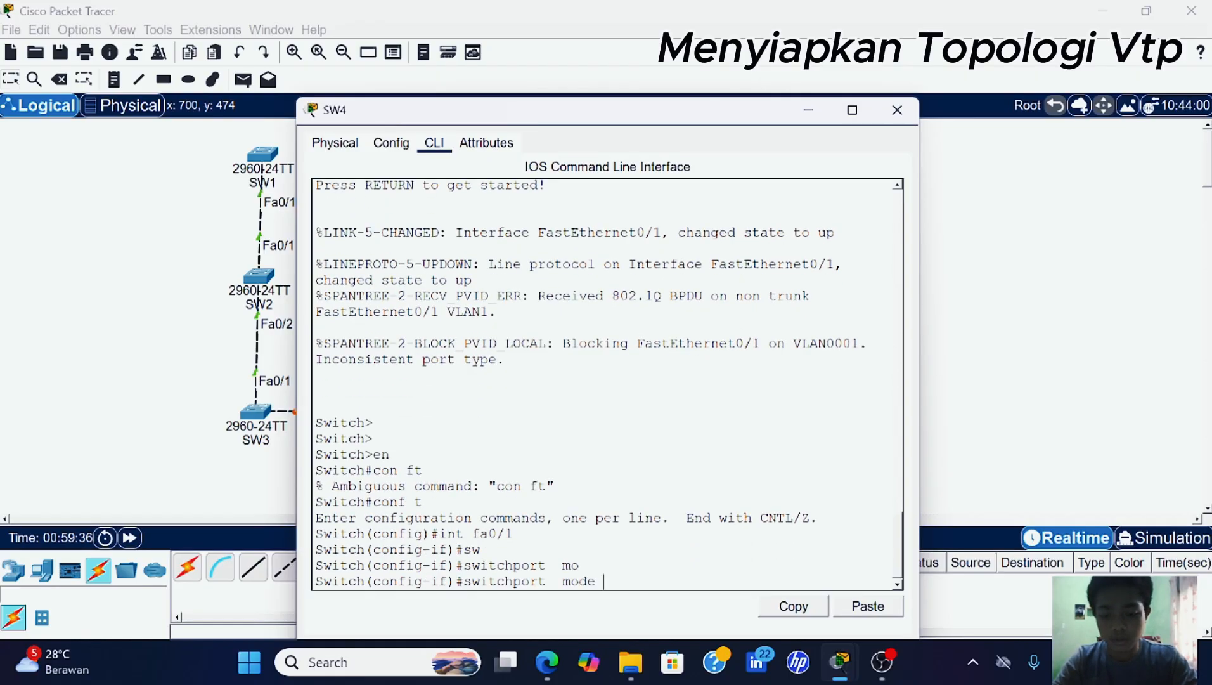
pyautogui.write('tr')
pyautogui.press('Tab')
pyautogui.press('Return')
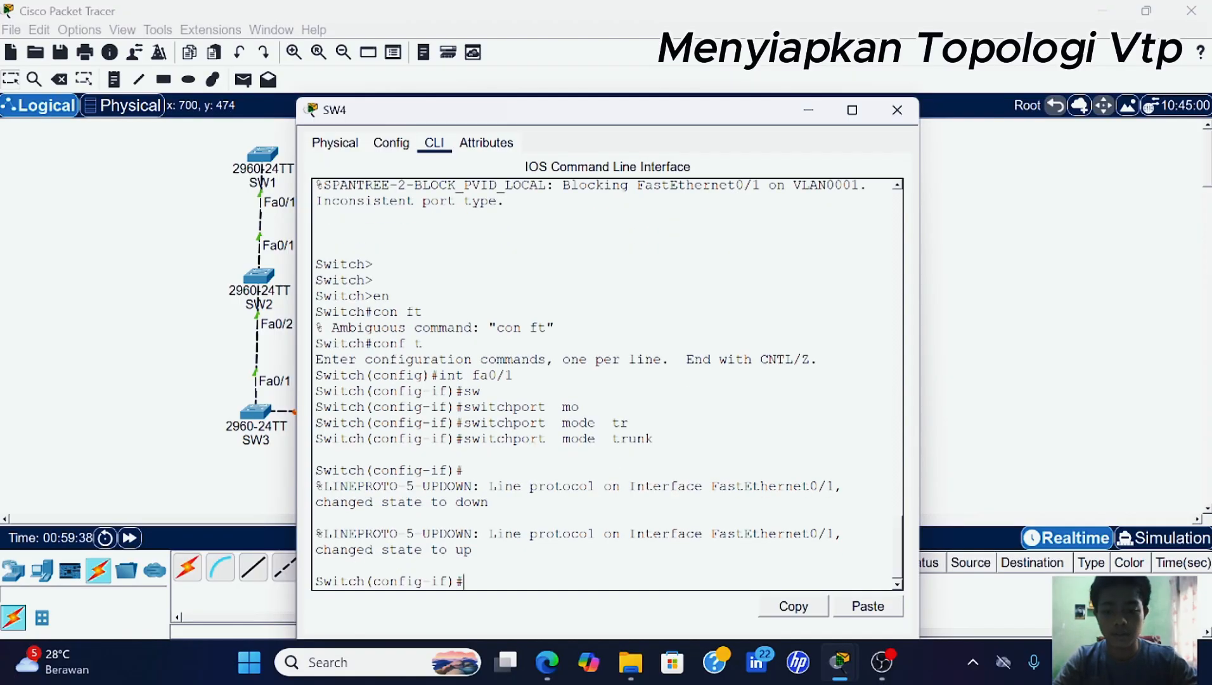
pyautogui.click(808, 111)
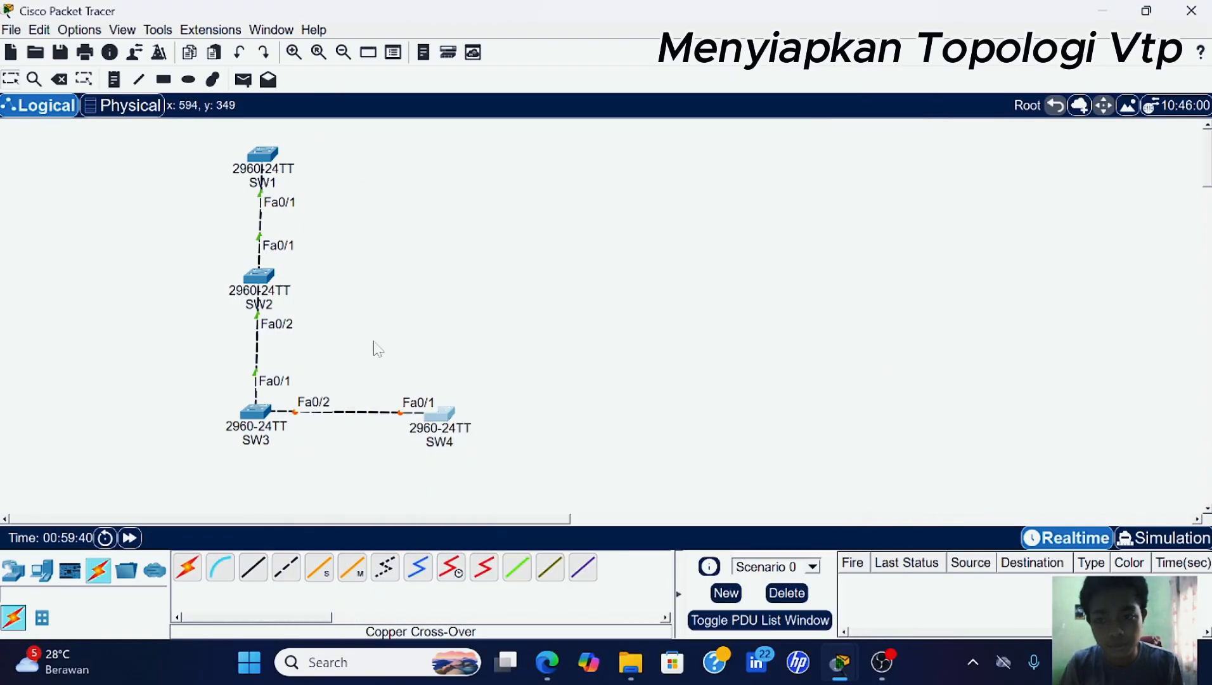
pyautogui.moveTo(442, 420)
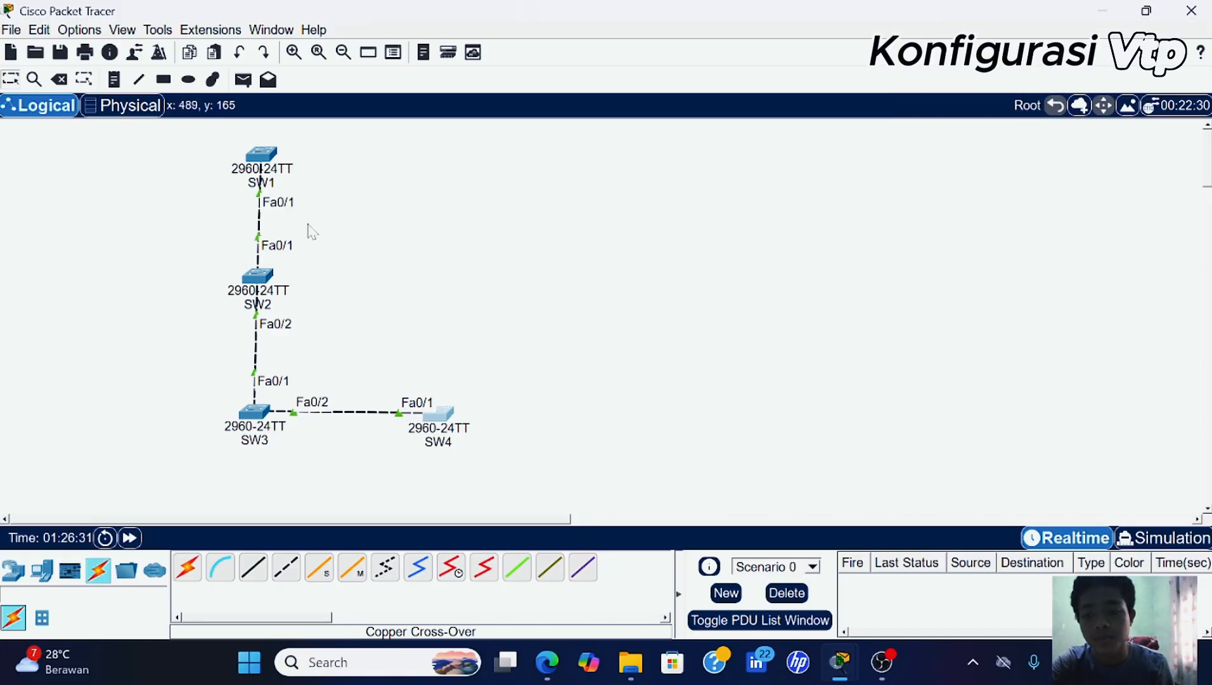
pyautogui.moveTo(286, 152)
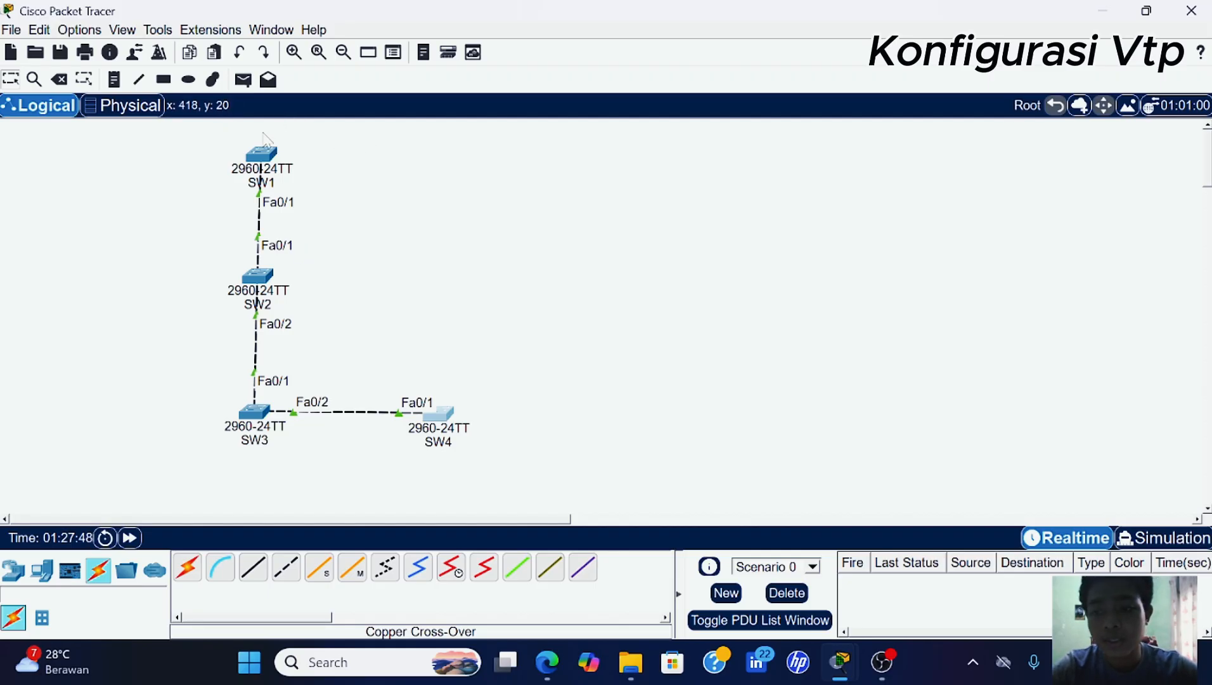
# - Enter global configuration mode on SW1's CLI with en and conf t
pyautogui.click(262, 154)
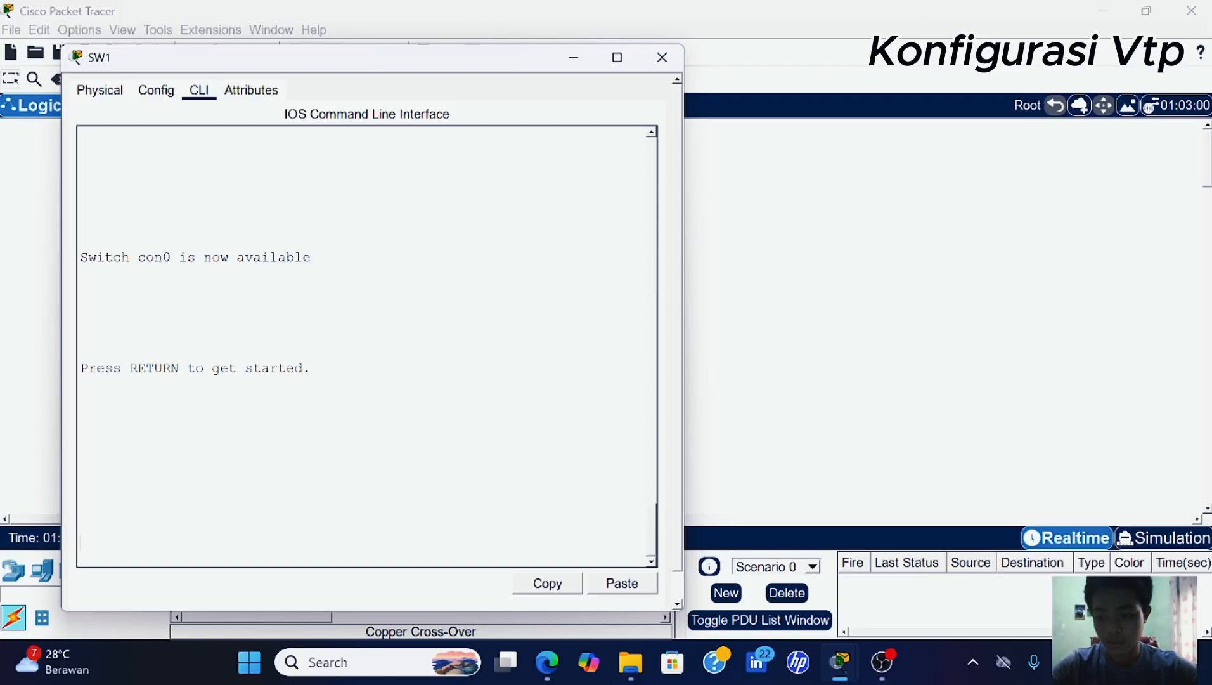
pyautogui.press('Return')
pyautogui.press('Return')
pyautogui.press('Return')
pyautogui.write('en')
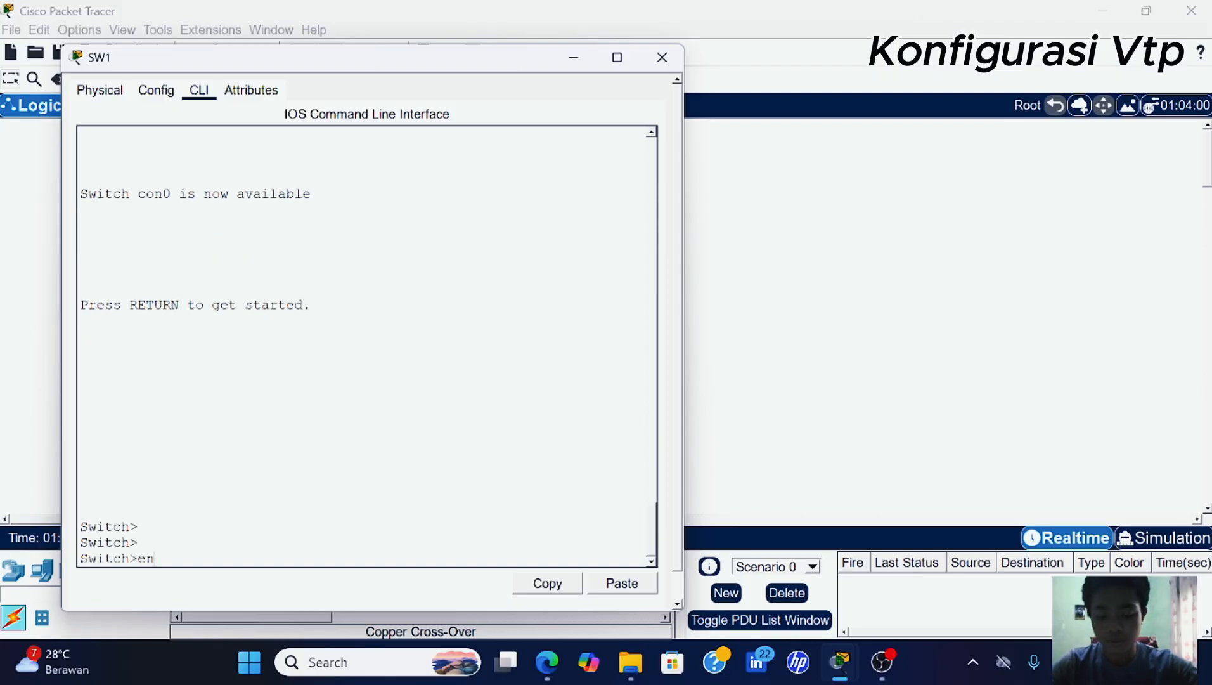
pyautogui.press('Return')
pyautogui.write('con f')
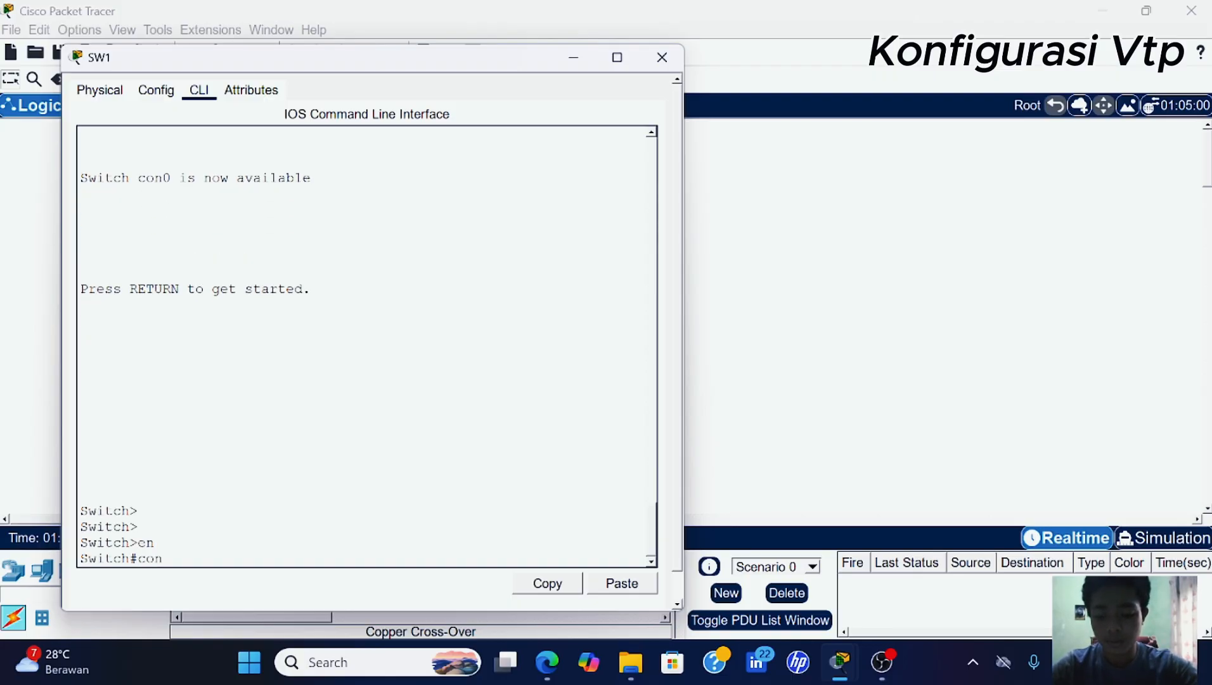
pyautogui.press('BackSpace')
pyautogui.press('BackSpace')
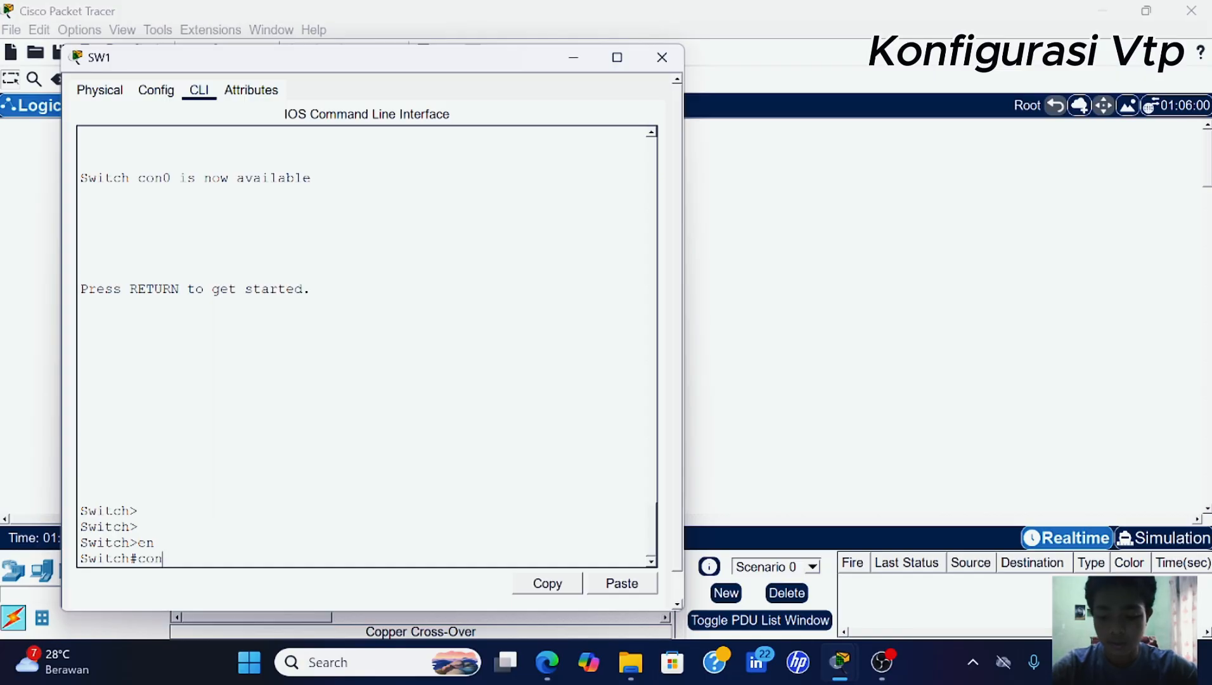
pyautogui.write('f t')
pyautogui.press('Return')
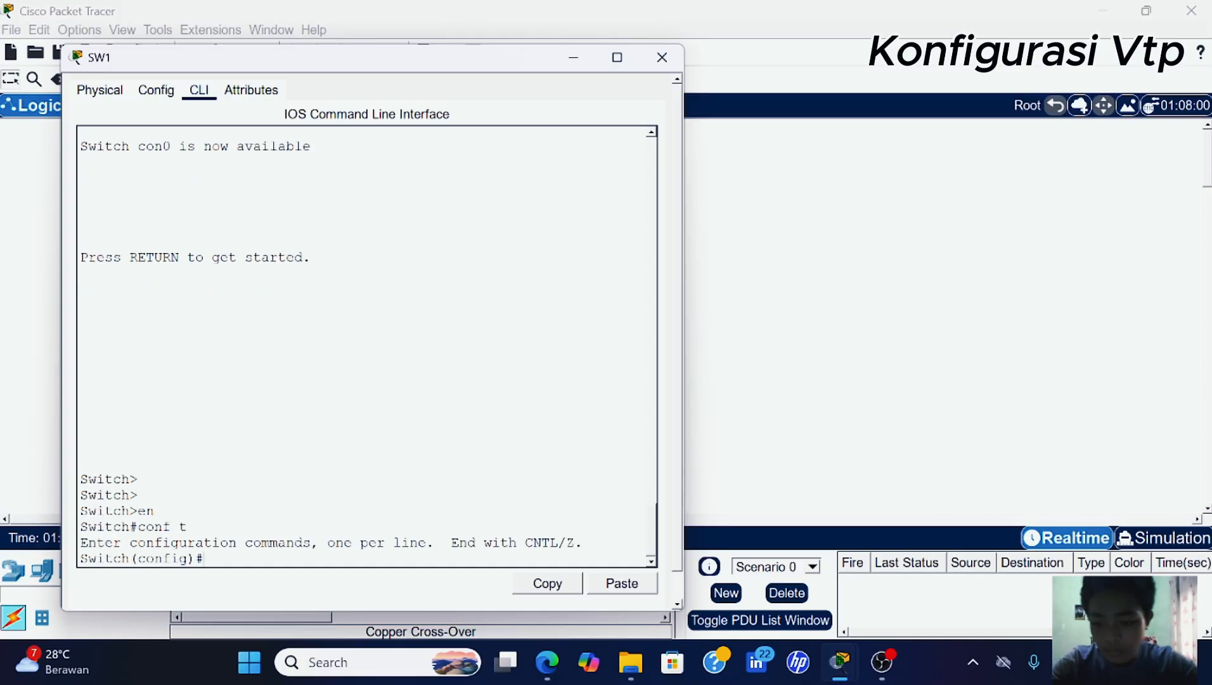
# - Run vtp mode server on SW1
pyautogui.write('vt')
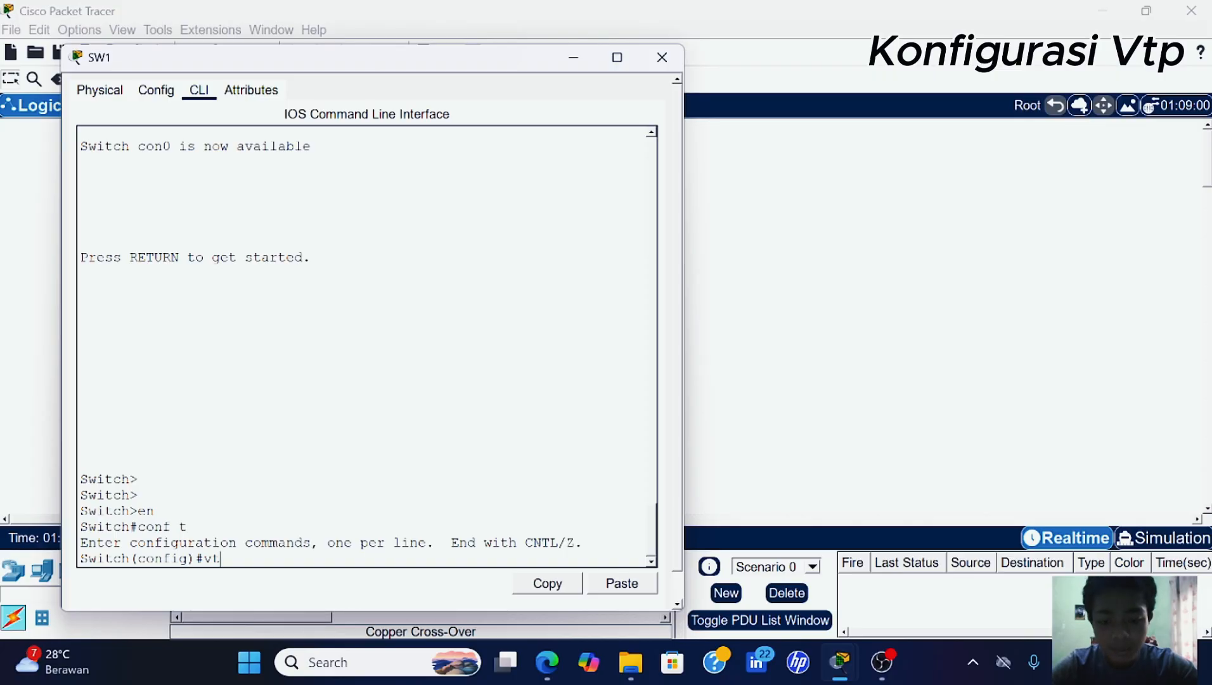
pyautogui.write('p')
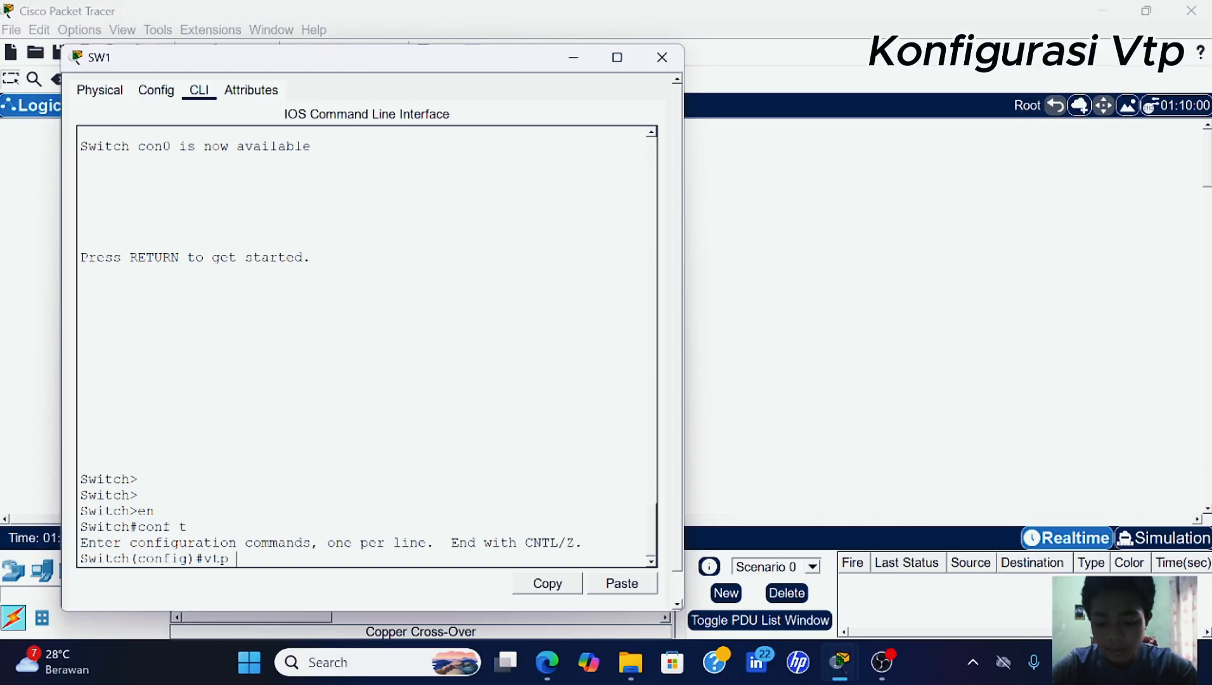
pyautogui.write(' do')
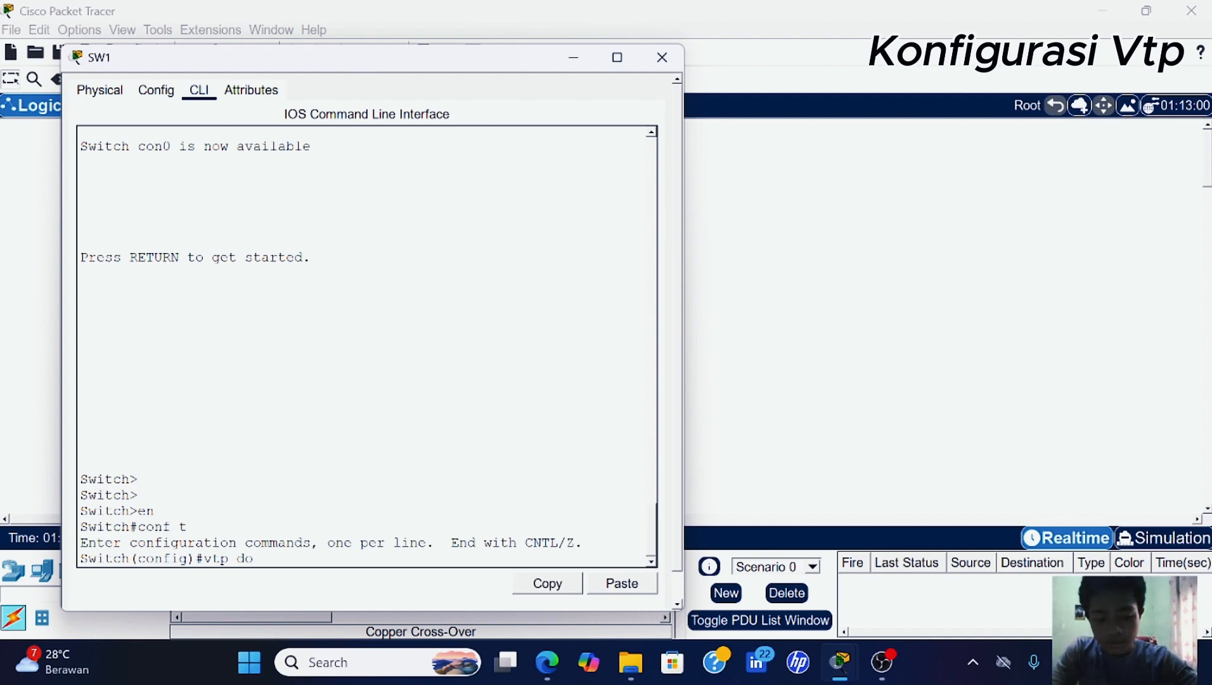
pyautogui.press('BackSpace')
pyautogui.press('BackSpace')
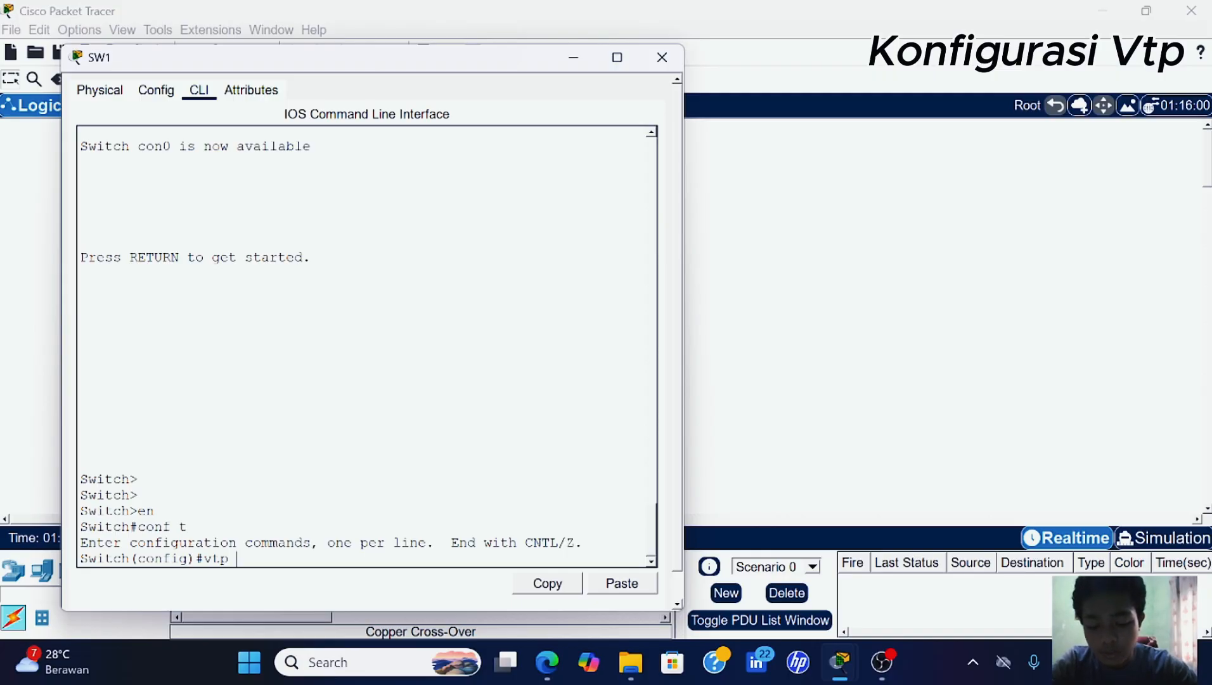
pyautogui.write('mode ser')
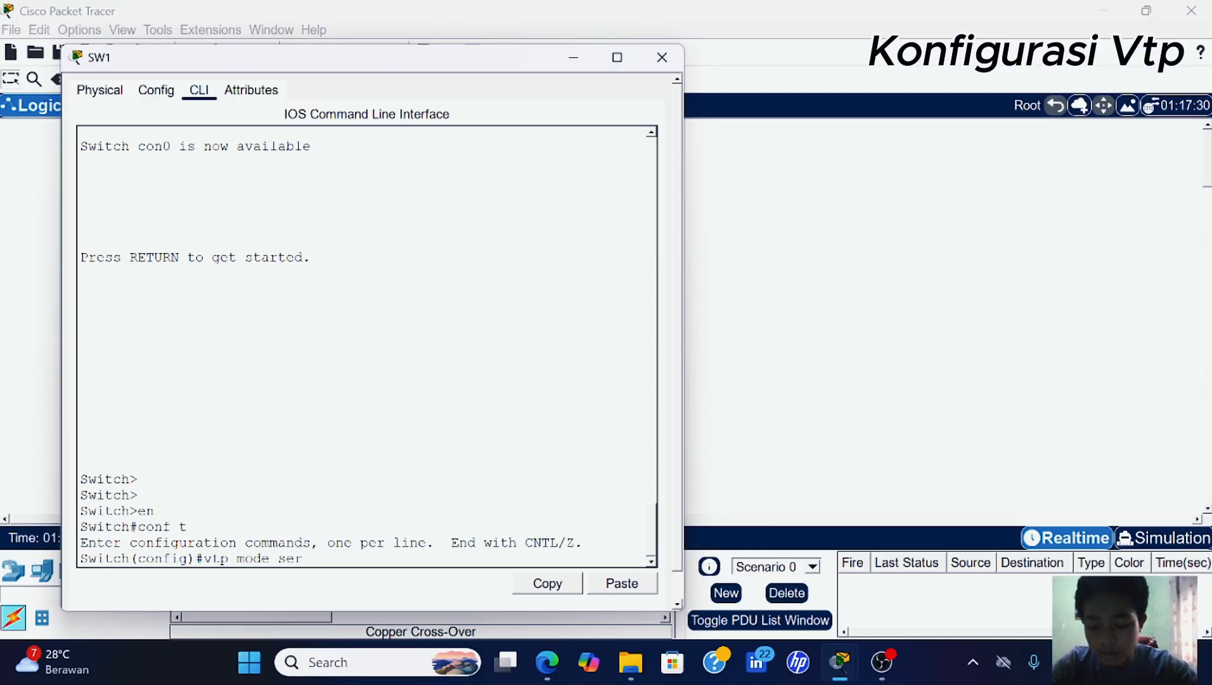
pyautogui.press('Tab')
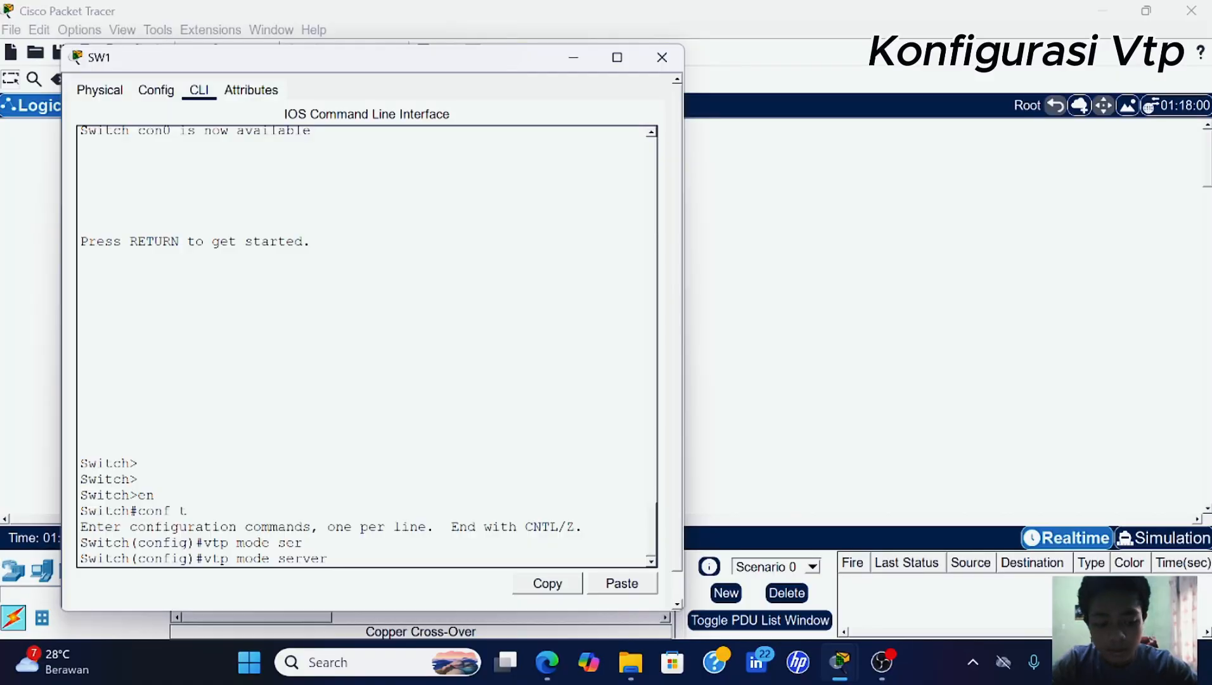
pyautogui.press('Return')
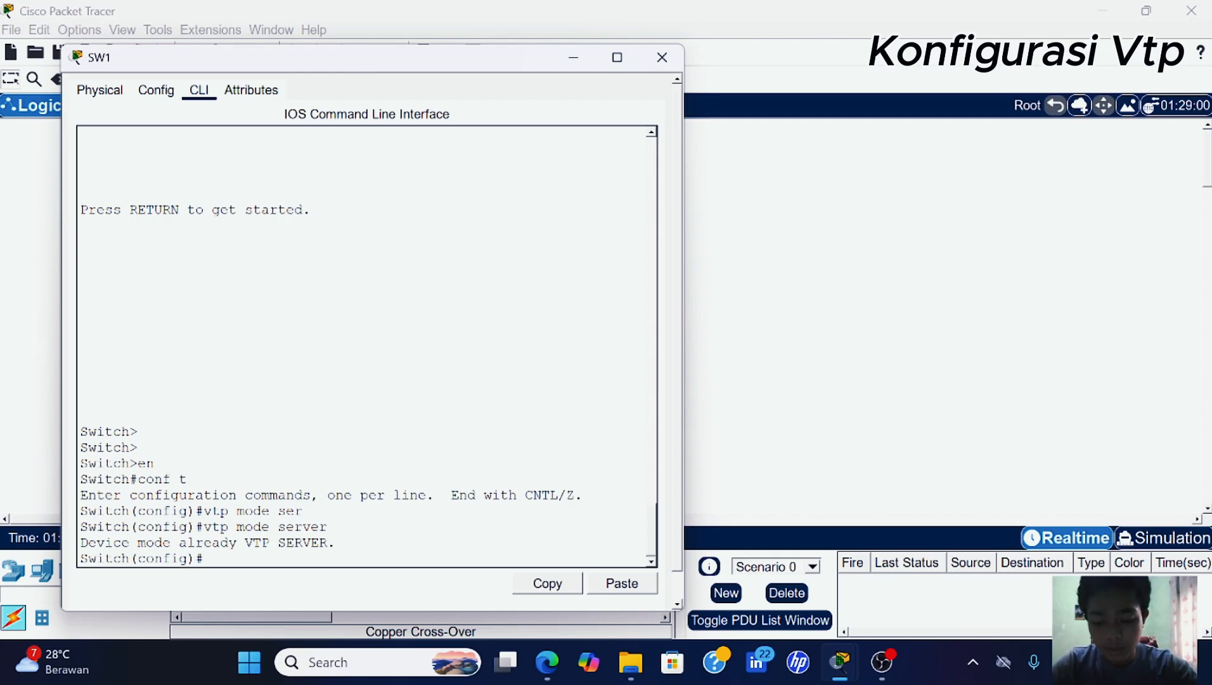
# - Set SW1's VTP domain name to 'is.'
pyautogui.write('vt')
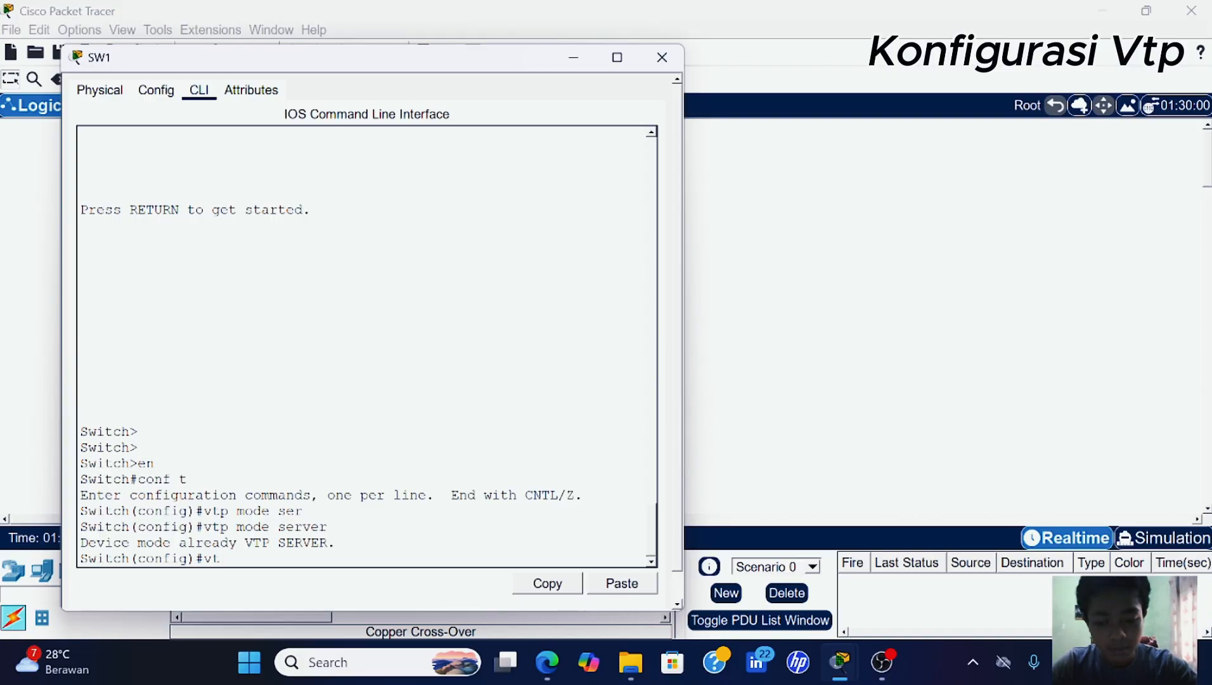
pyautogui.write('p doam')
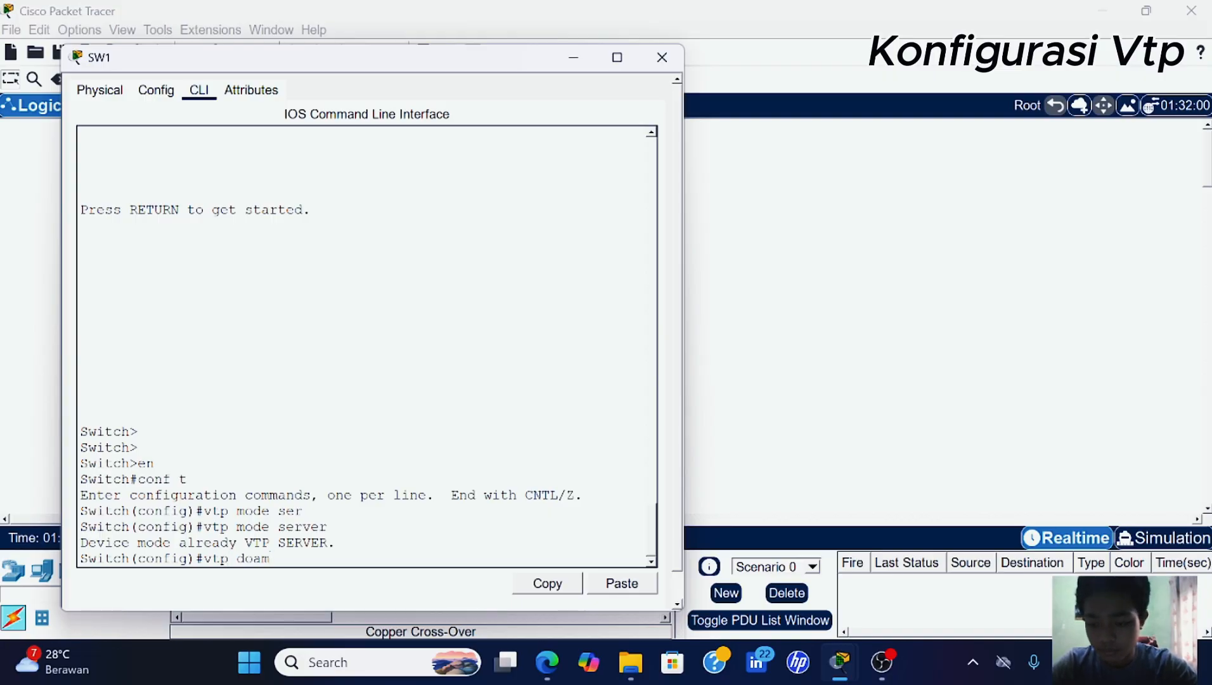
pyautogui.press('Tab')
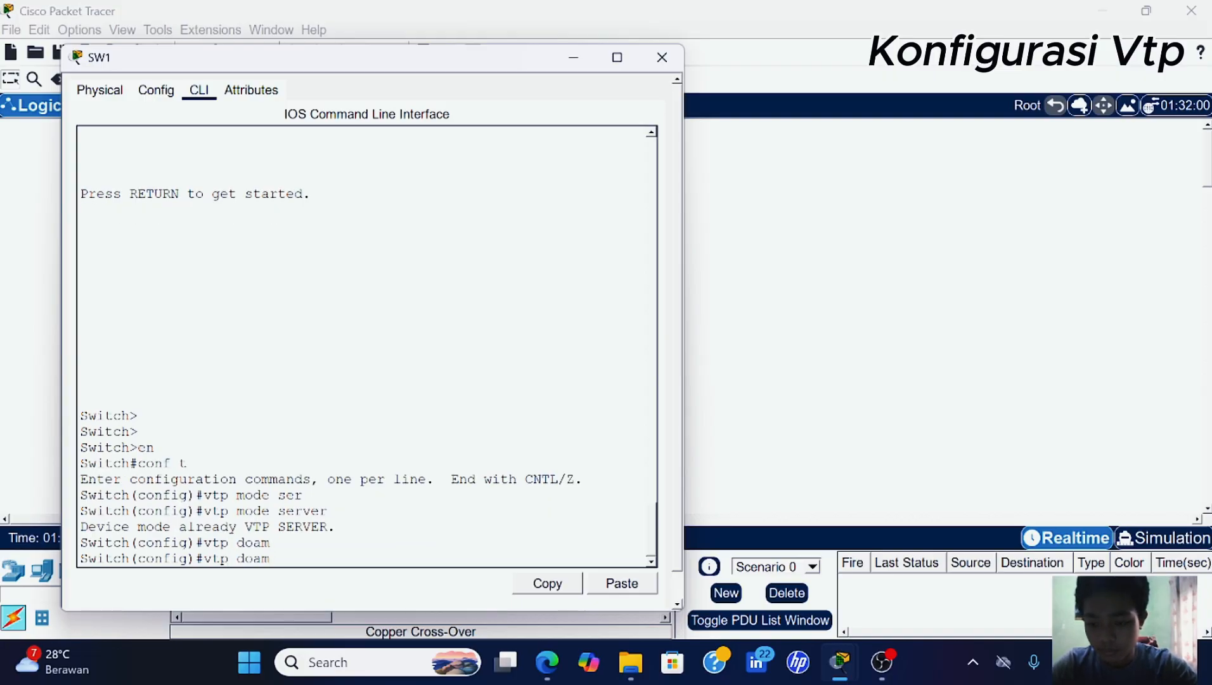
pyautogui.press('BackSpace')
pyautogui.press('BackSpace')
pyautogui.press('Tab')
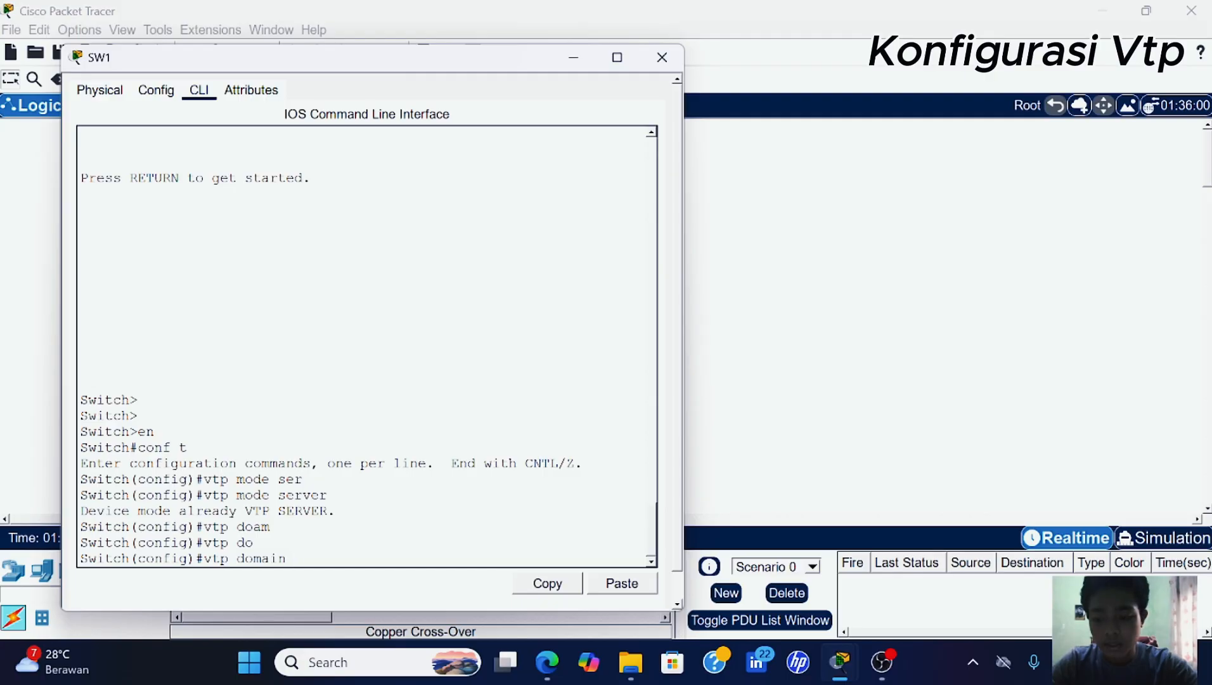
pyautogui.write('is')
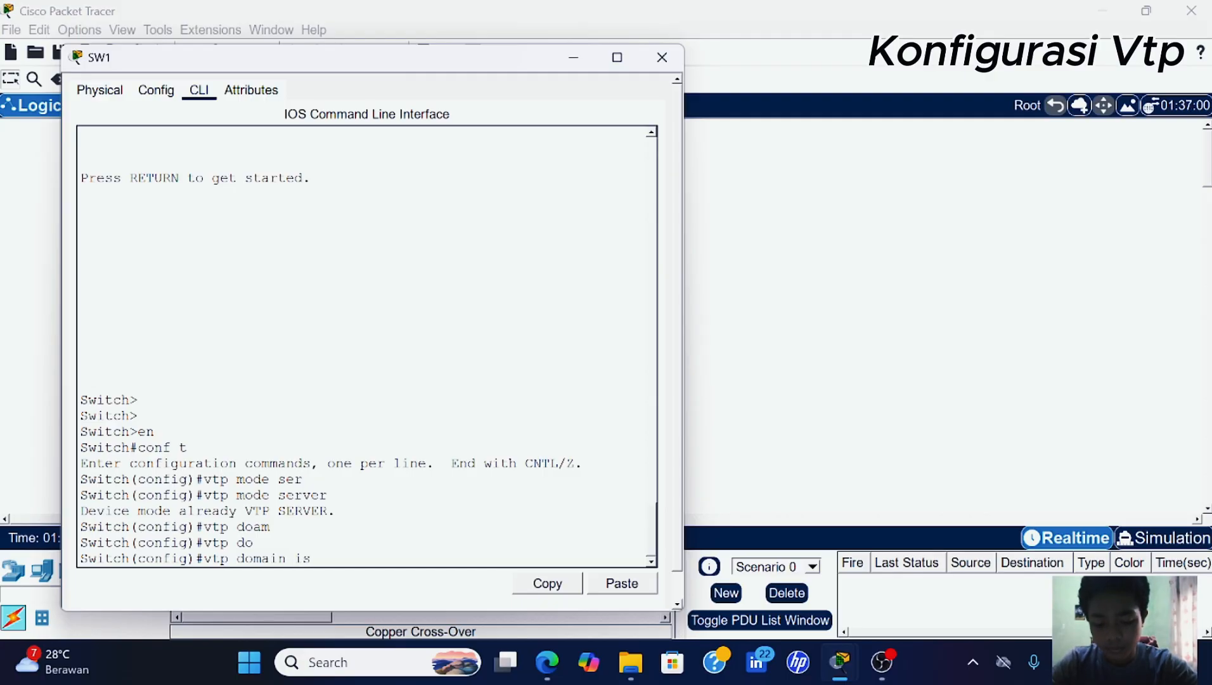
pyautogui.write('.')
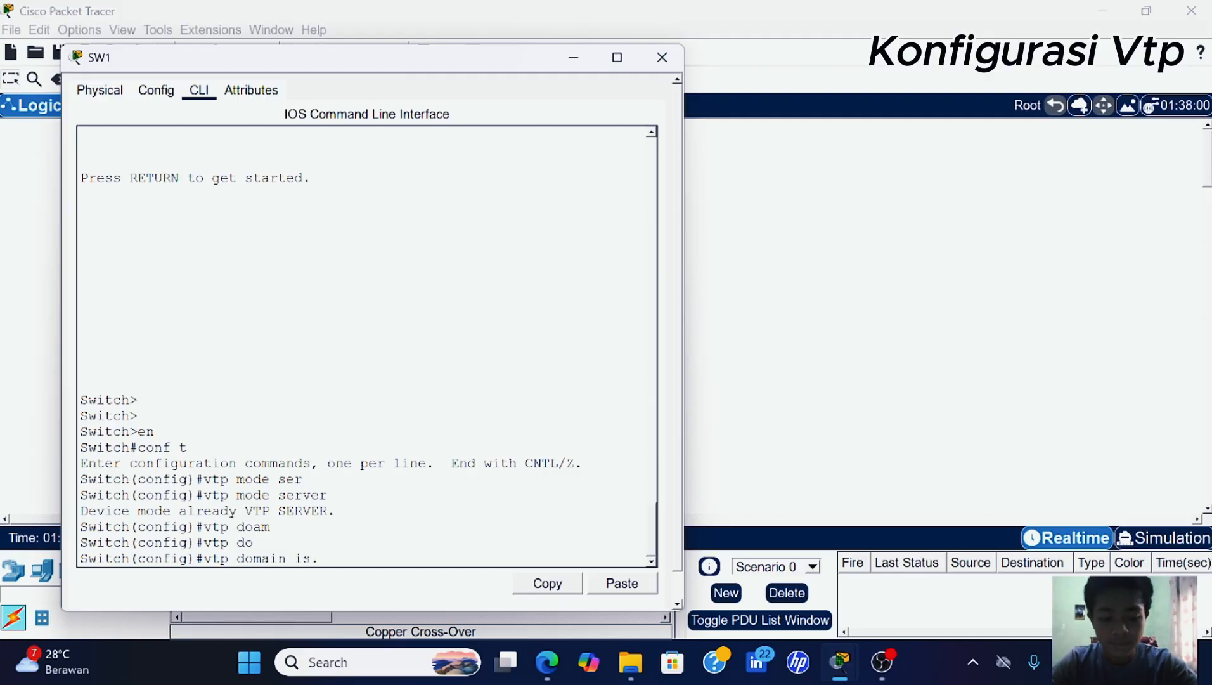
pyautogui.press('Return')
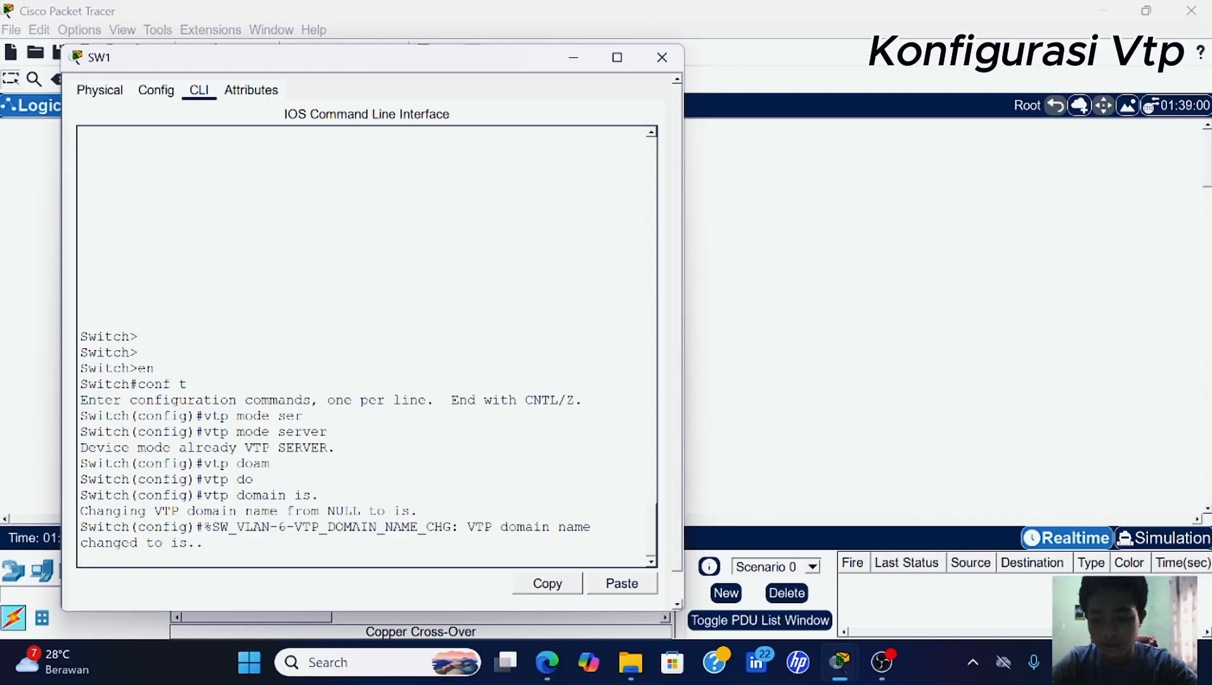
pyautogui.press('Return')
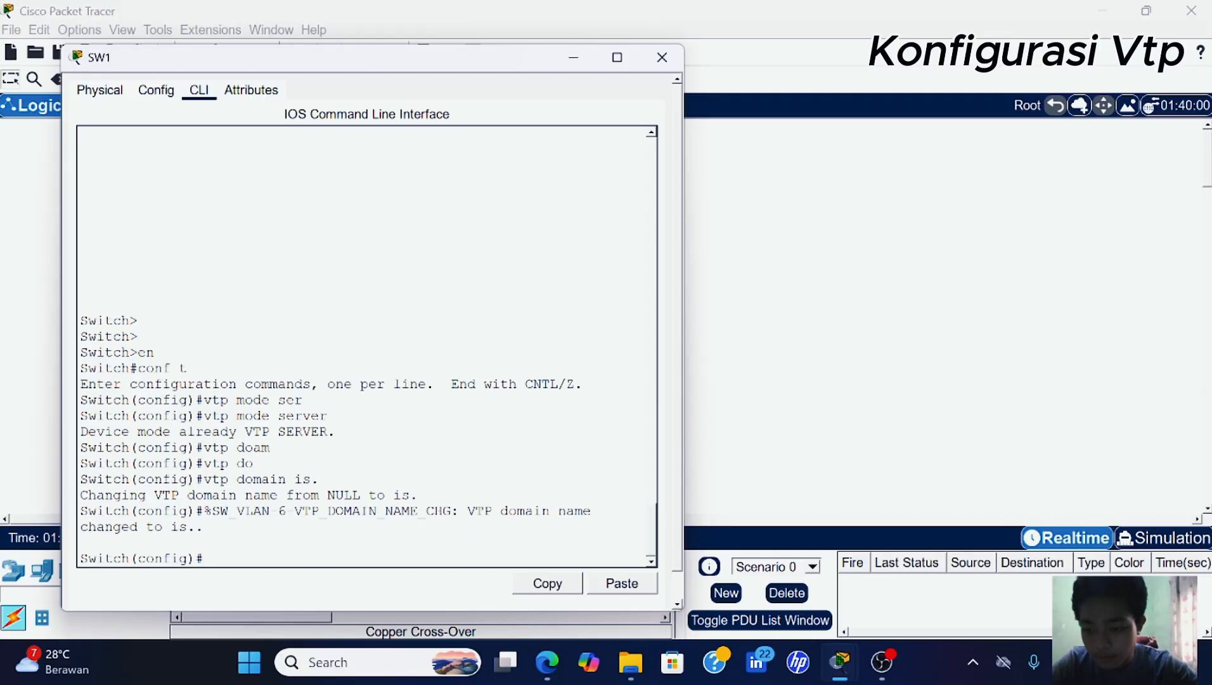
# - Set the shared VTP password on SW1 and close its window
pyautogui.write('v')
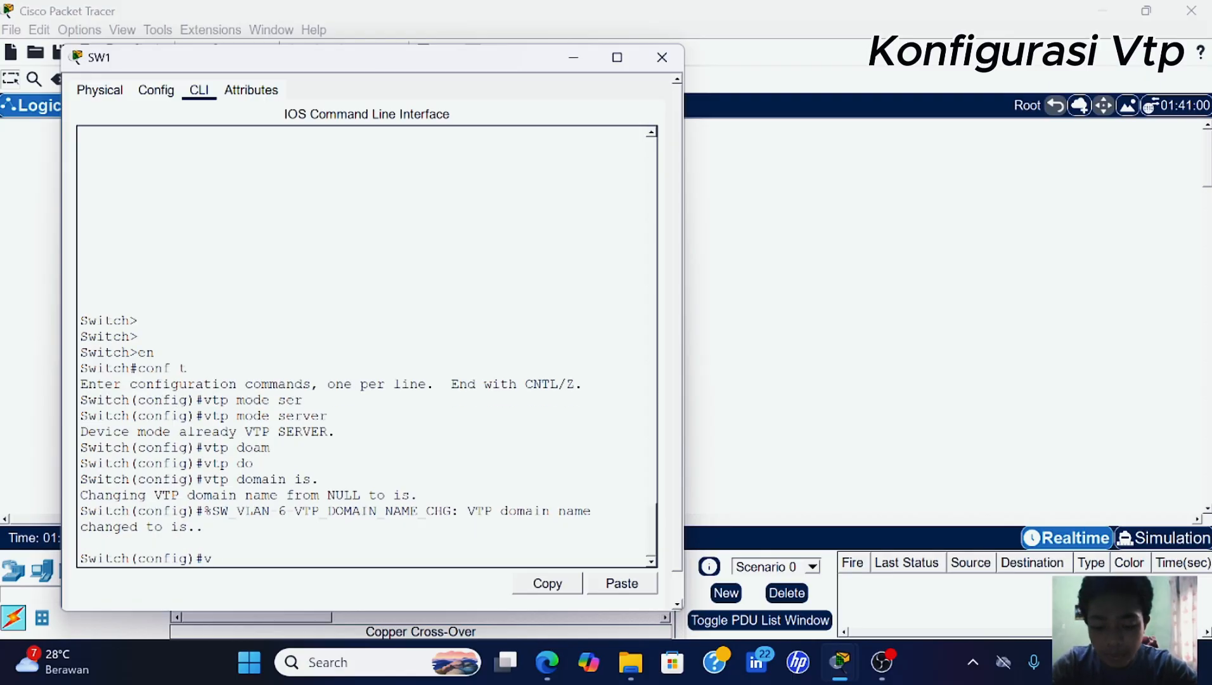
pyautogui.write('tp pa')
pyautogui.press('Tab')
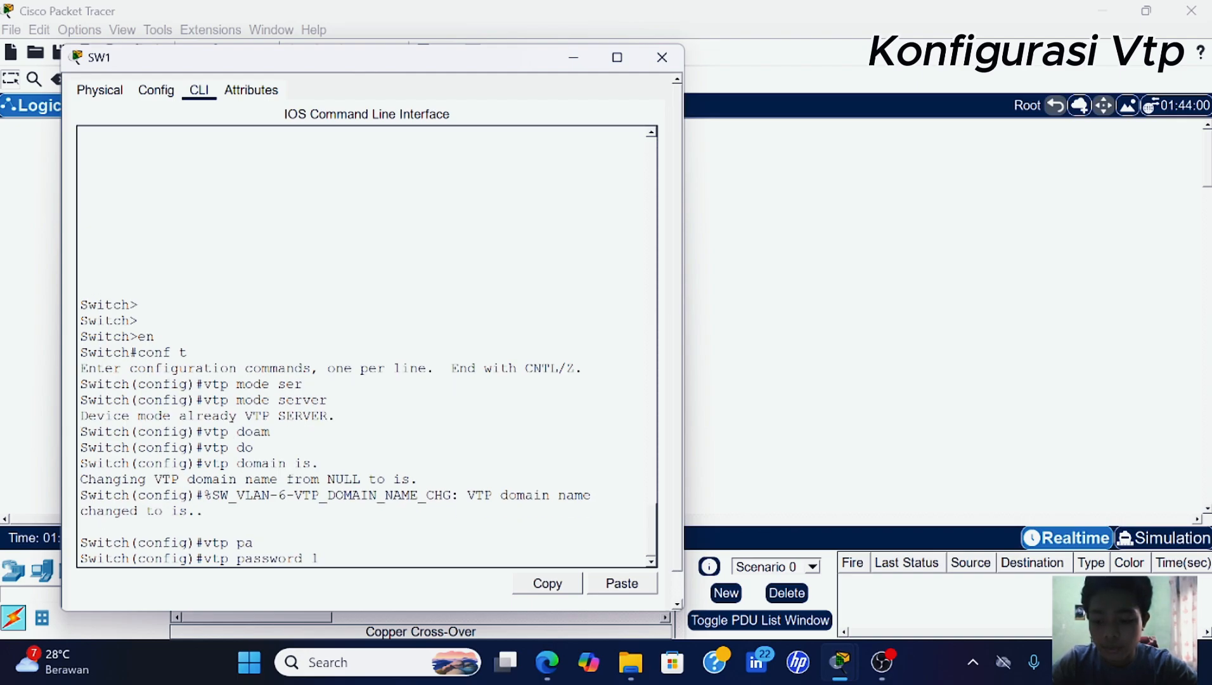
pyautogui.write('123')
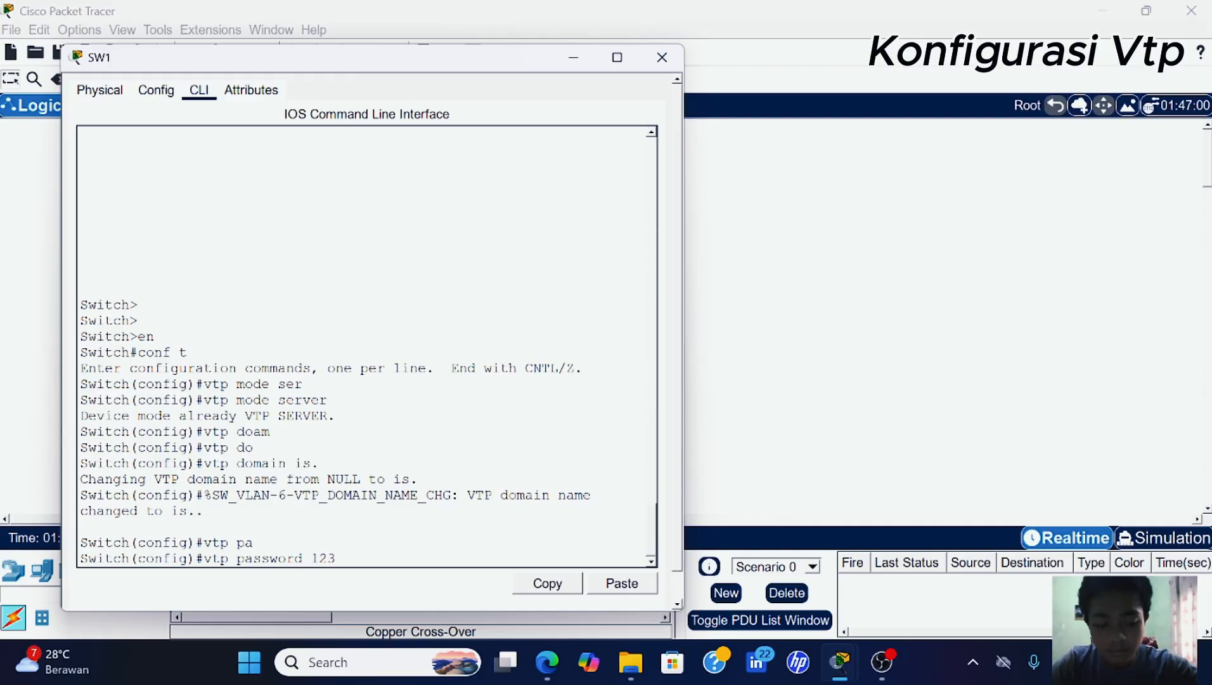
pyautogui.press('Return')
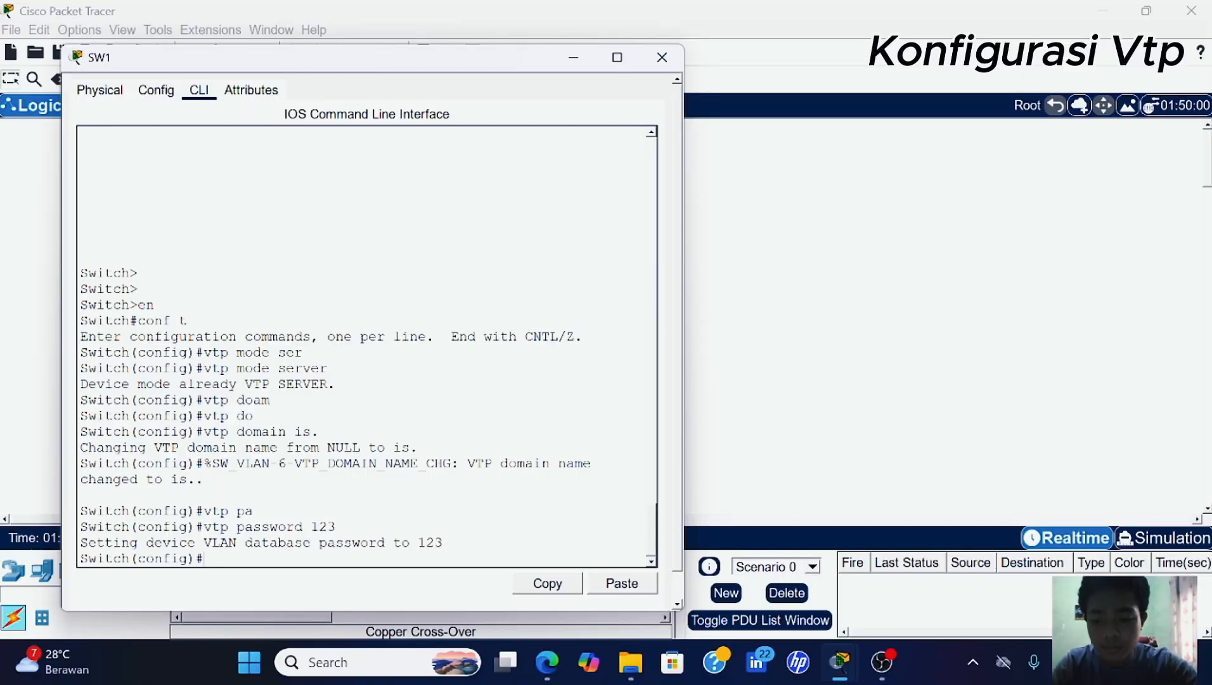
pyautogui.click(572, 58)
# - Open SW2's console and enter global configuration mode with en and conf t
pyautogui.click(256, 280)
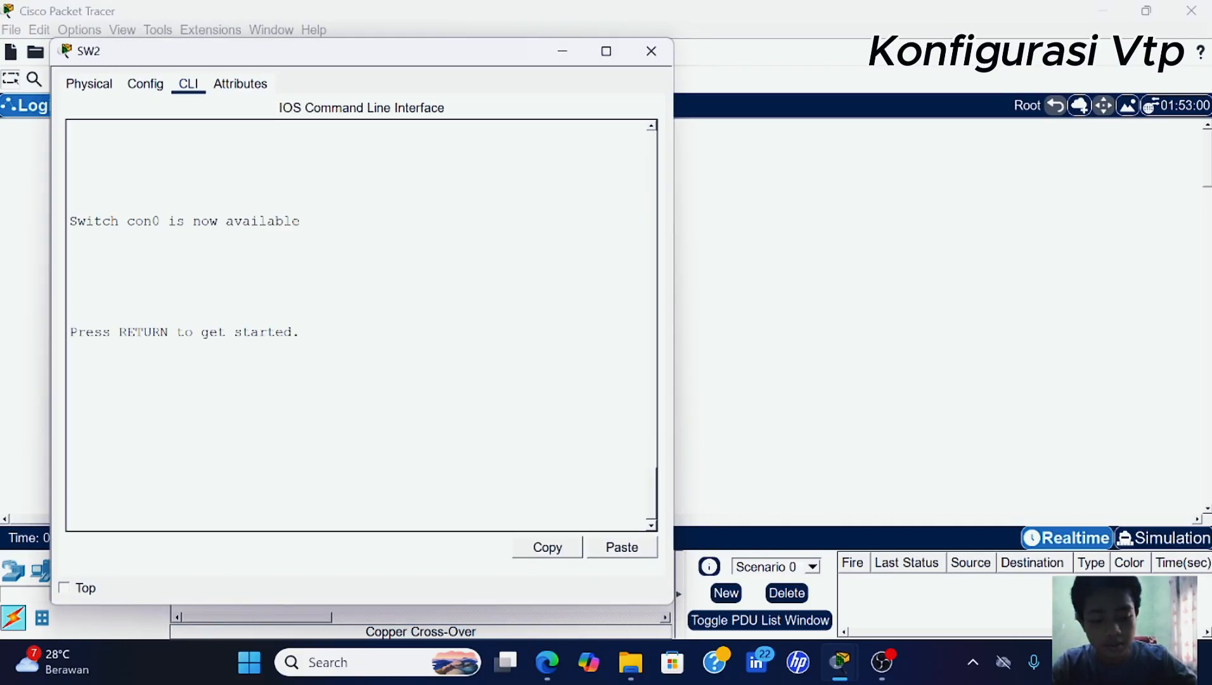
pyautogui.press('Return')
pyautogui.press('Return')
pyautogui.write('en')
pyautogui.press('Return')
pyautogui.write('co')
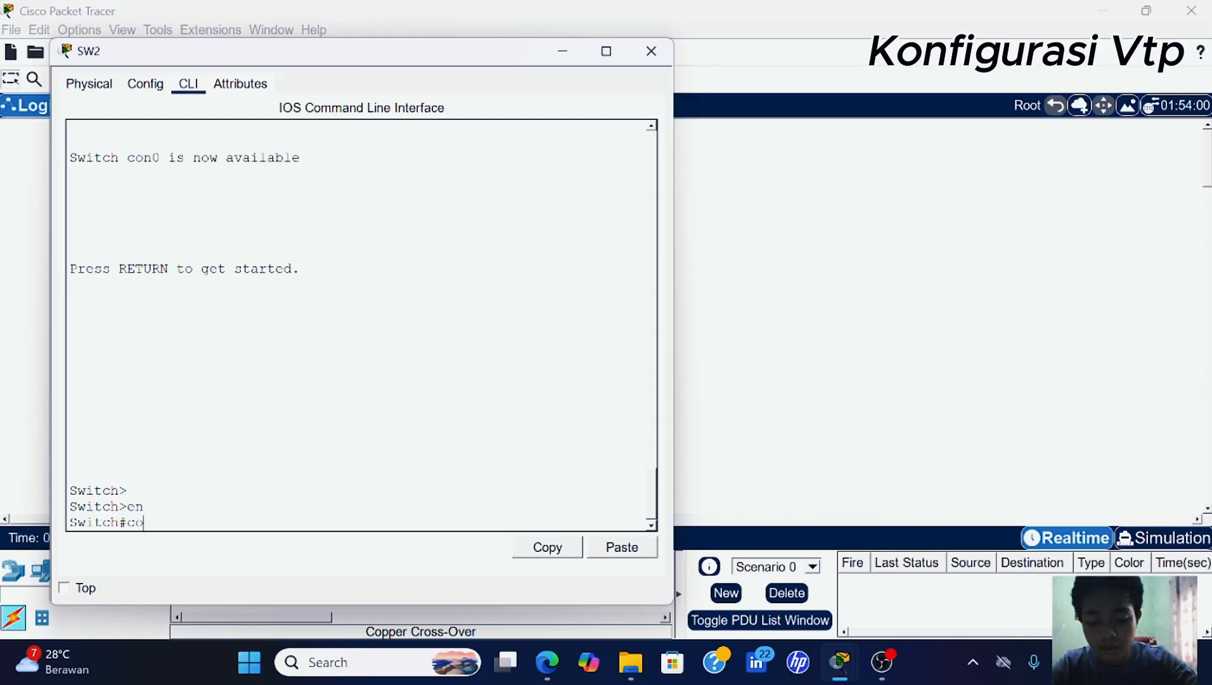
pyautogui.write('nf t')
pyautogui.press('Return')
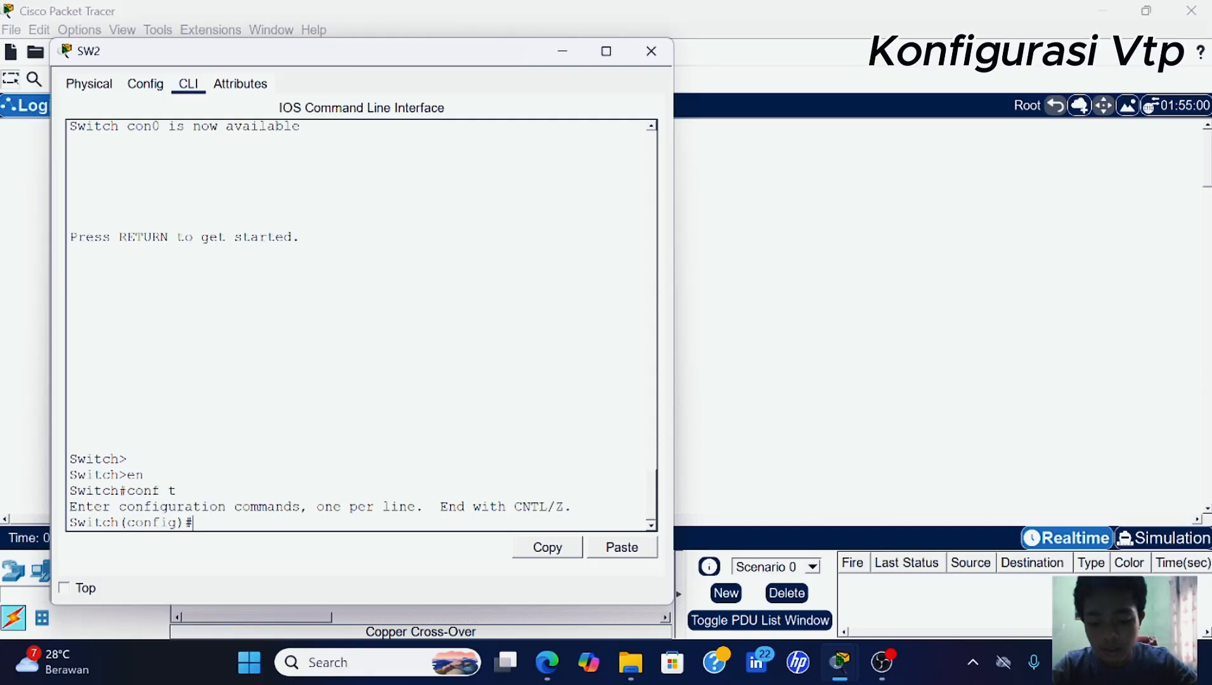
# - Set SW2 to VTP transparent mode with domain 'is.'
pyautogui.write('vtp')
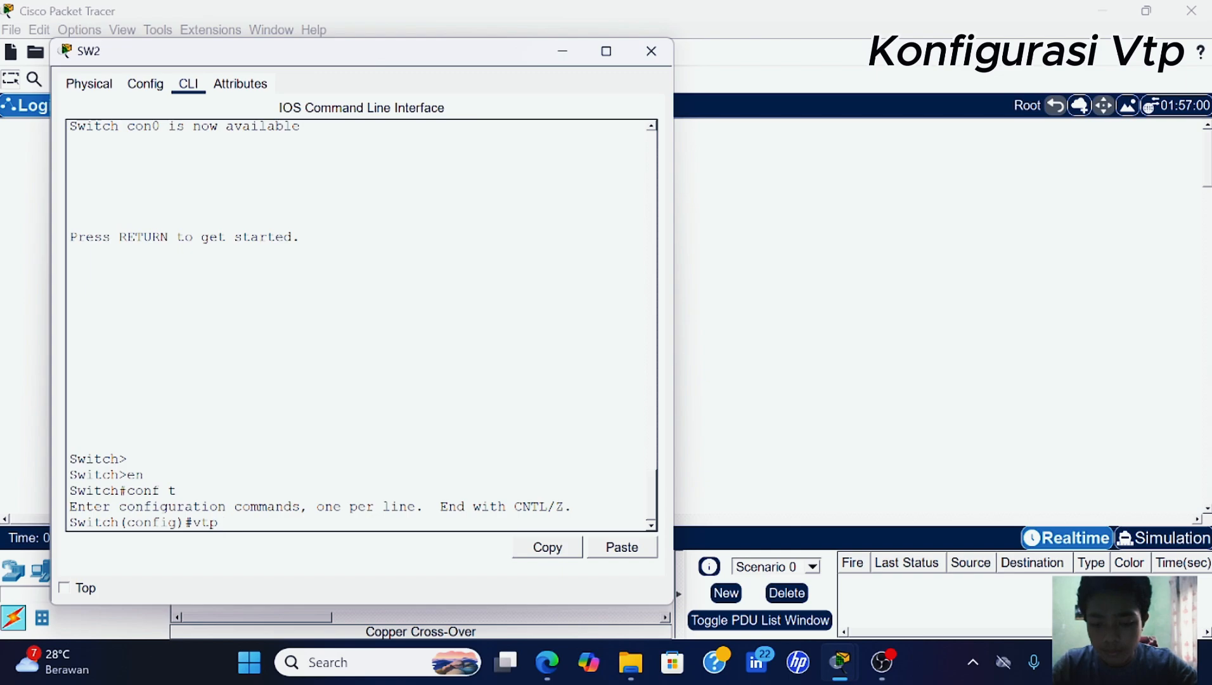
pyautogui.write(' m')
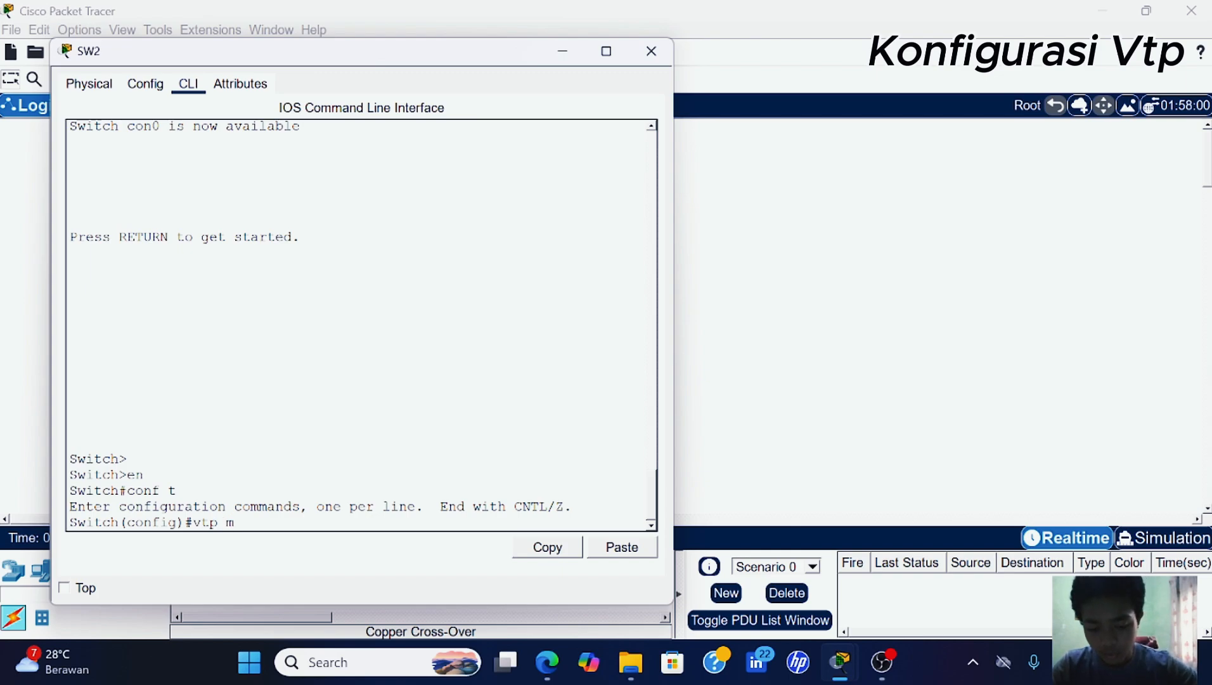
pyautogui.write('ode tra')
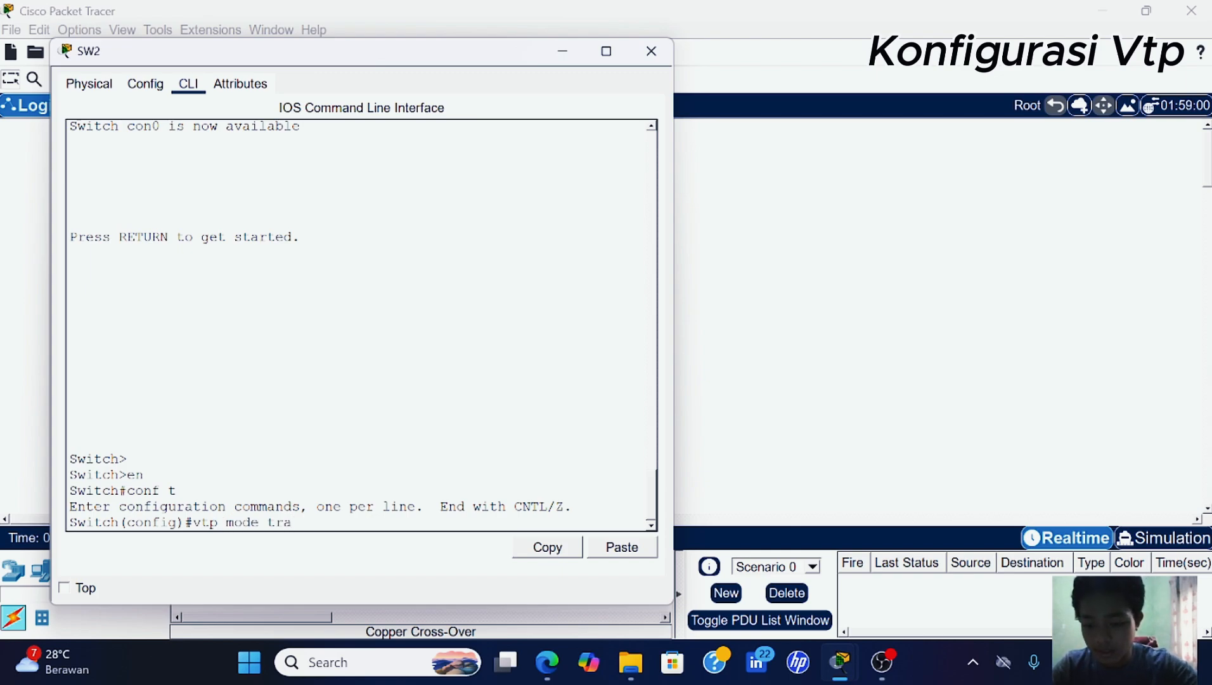
pyautogui.press('Tab')
pyautogui.press('Return')
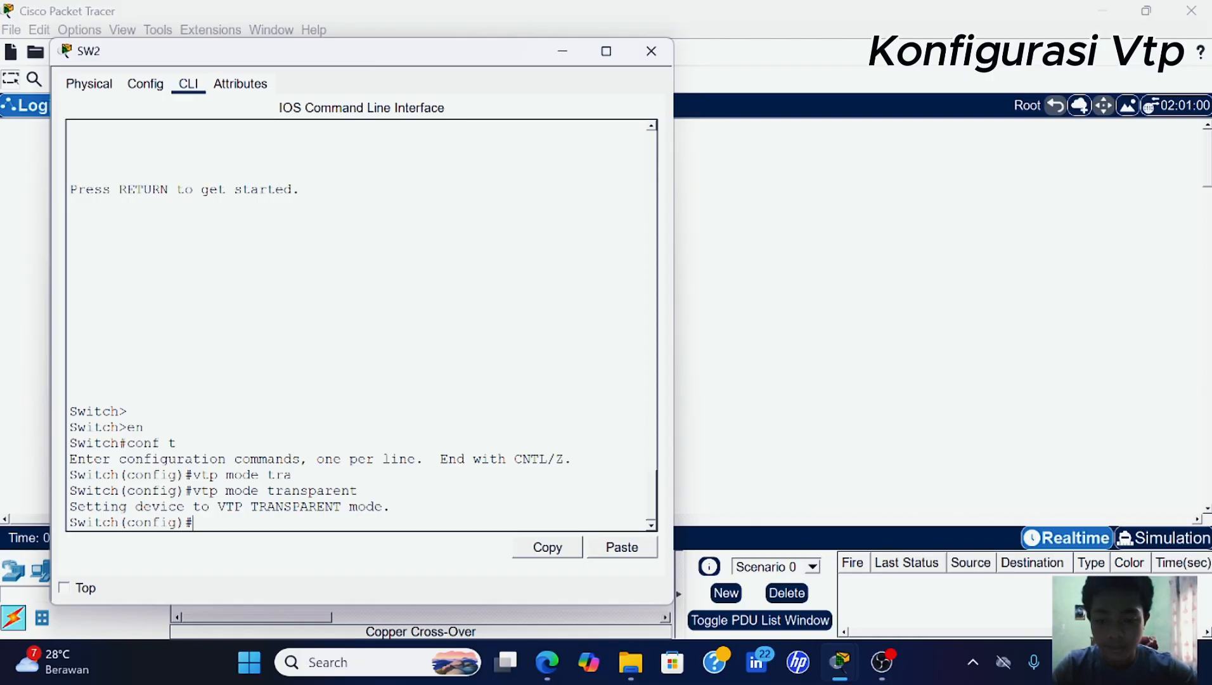
pyautogui.write('vtp')
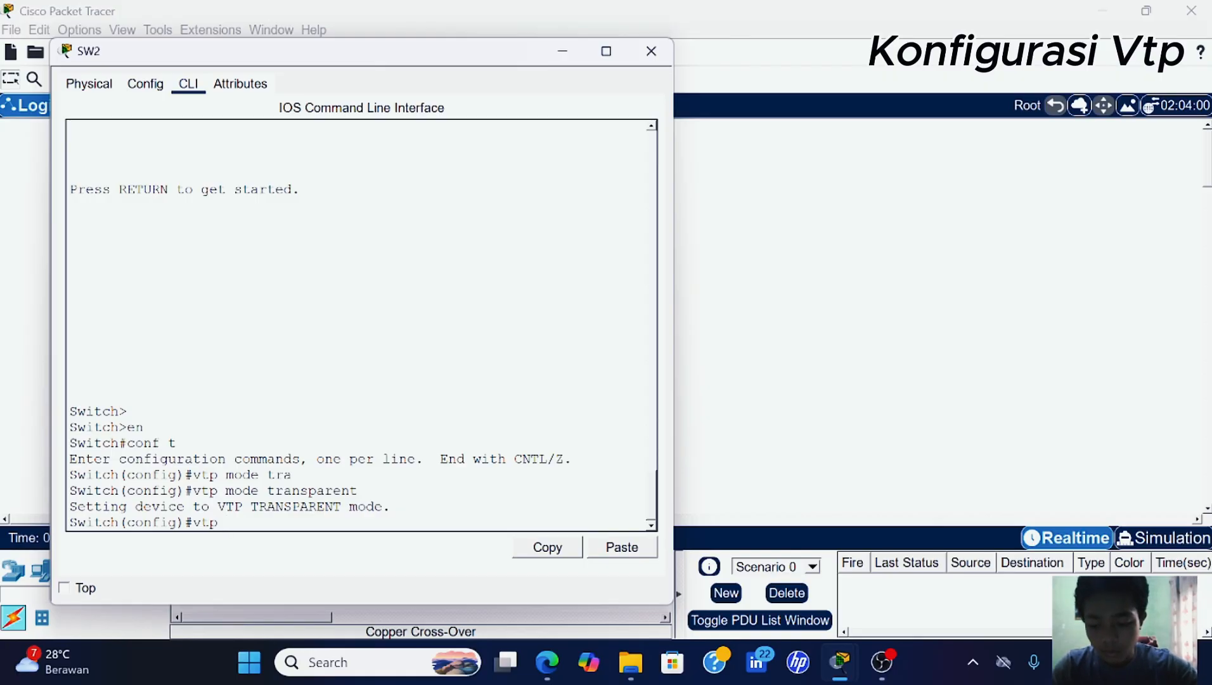
pyautogui.write(' domain')
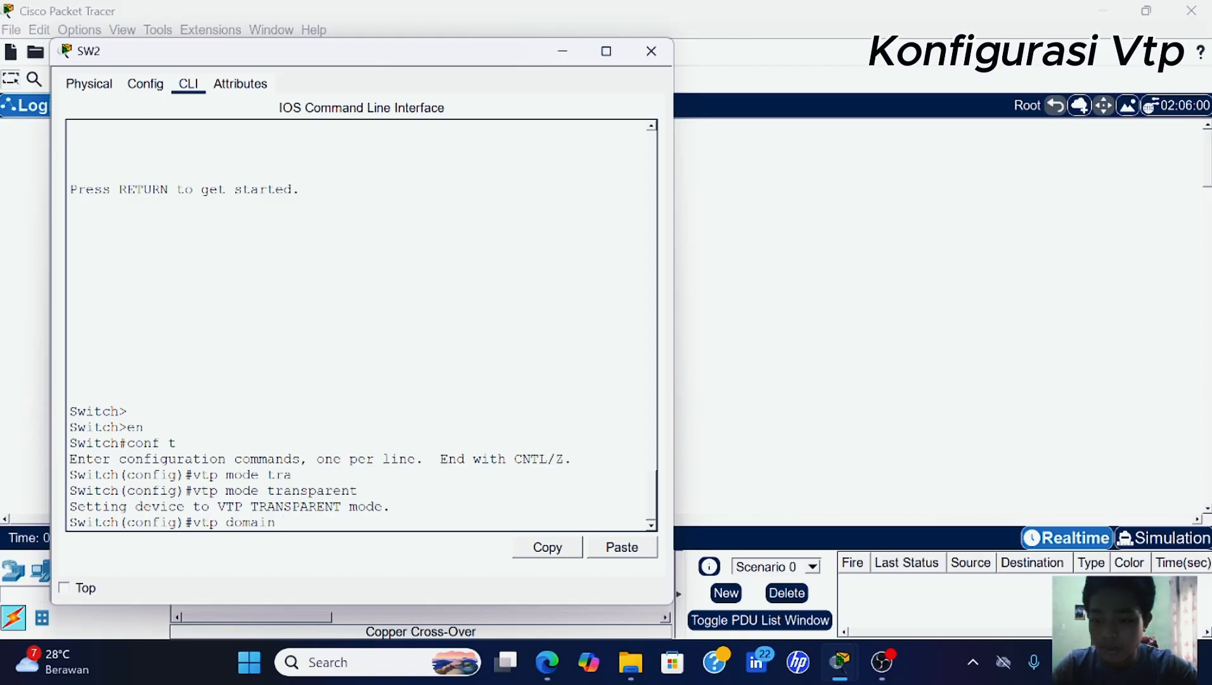
pyautogui.write(' is')
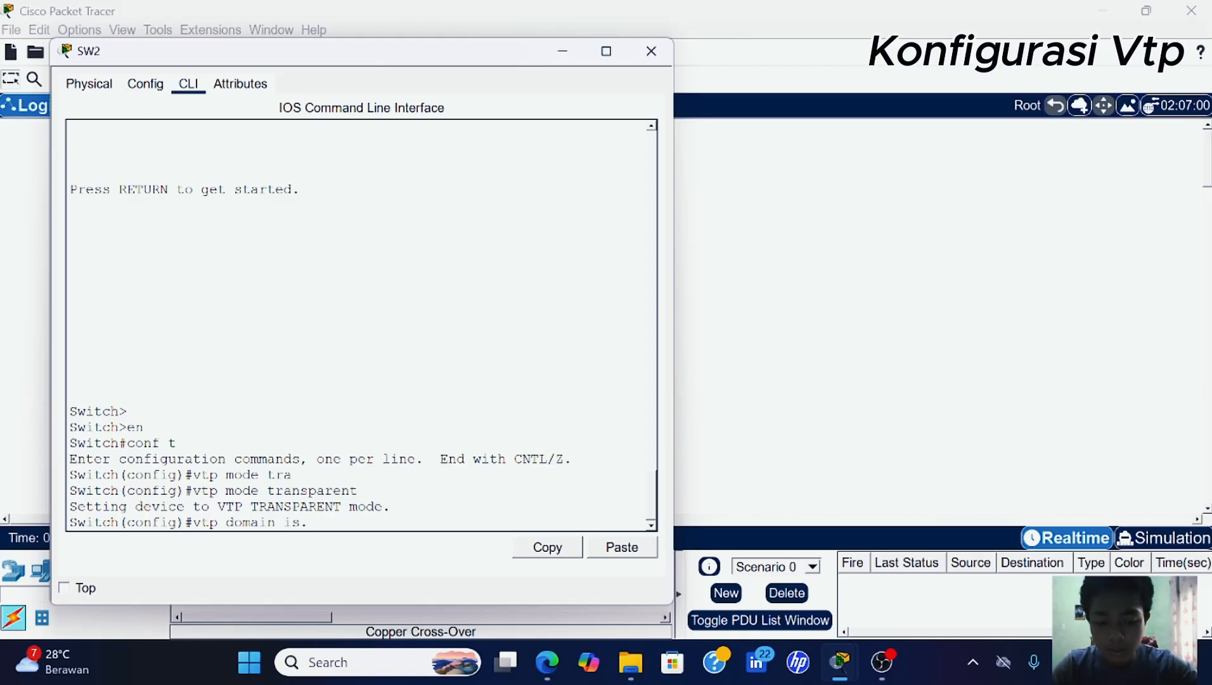
pyautogui.write('.')
pyautogui.press('Return')
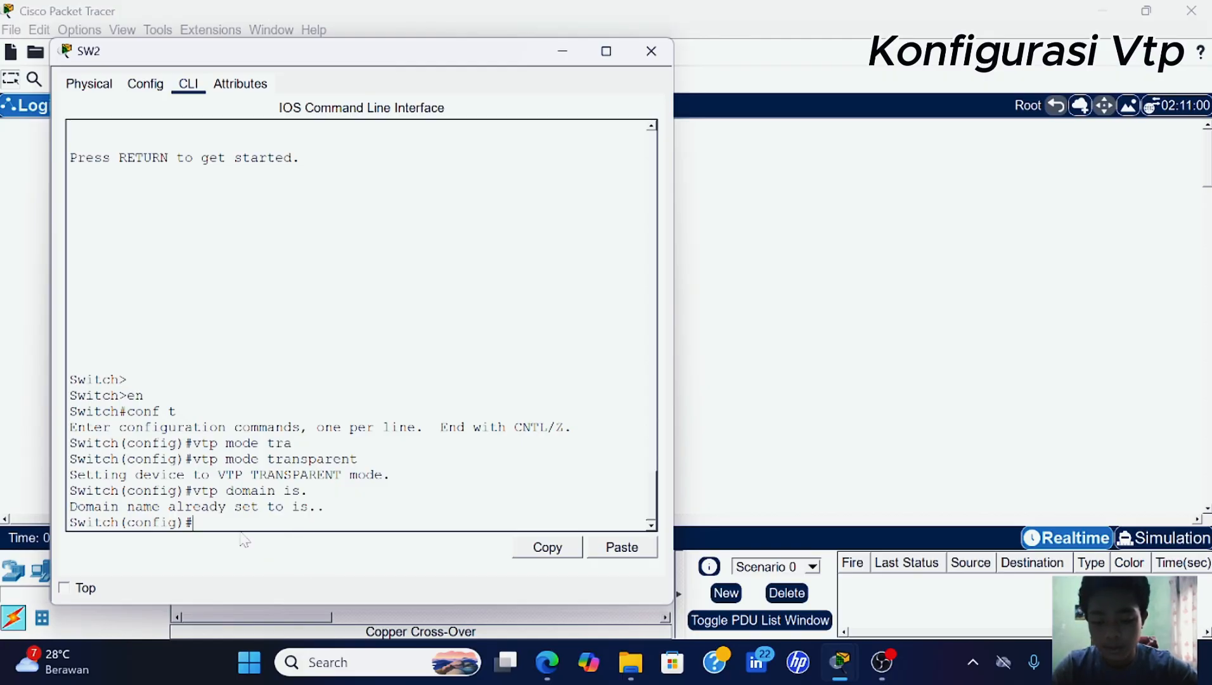
# - Set SW2's VTP password to the same shared password as SW1
pyautogui.write('v')
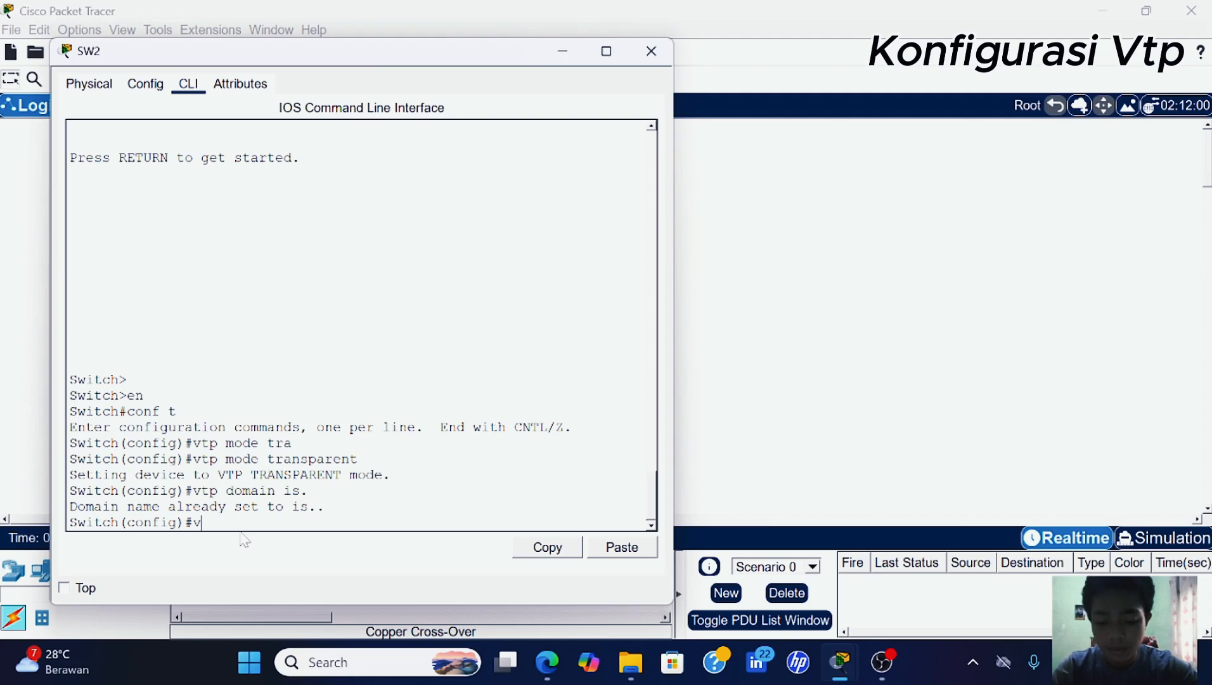
pyautogui.write('tp pa')
pyautogui.press('Tab')
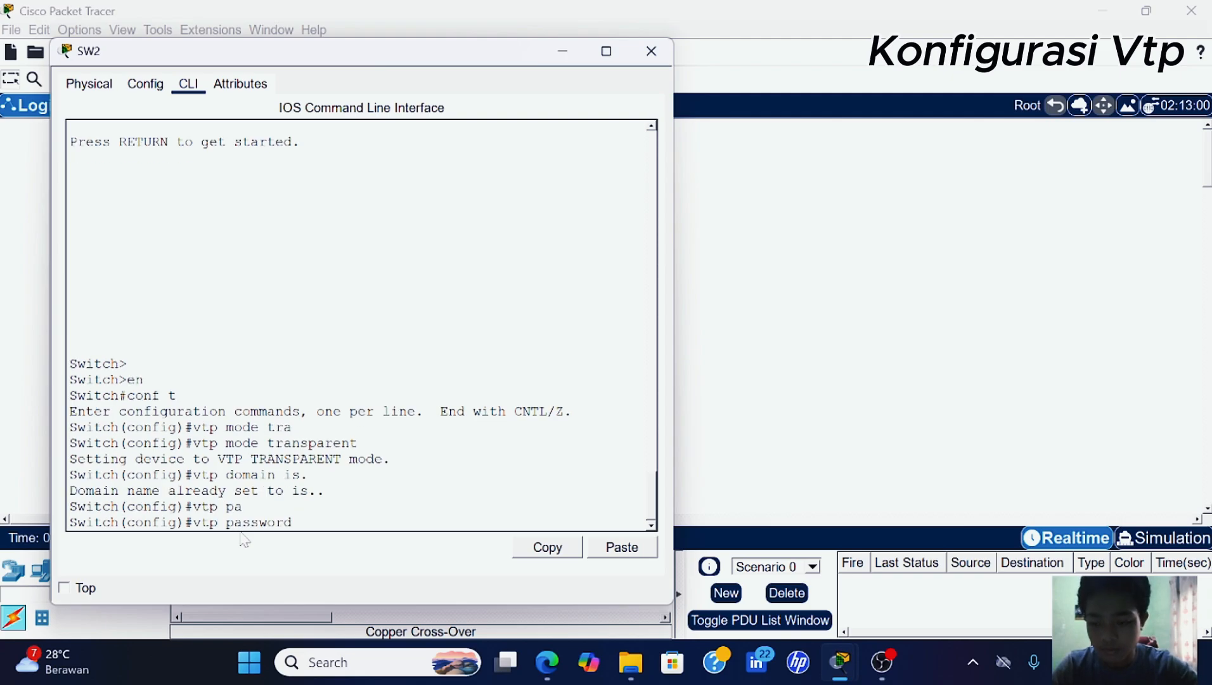
pyautogui.write('123')
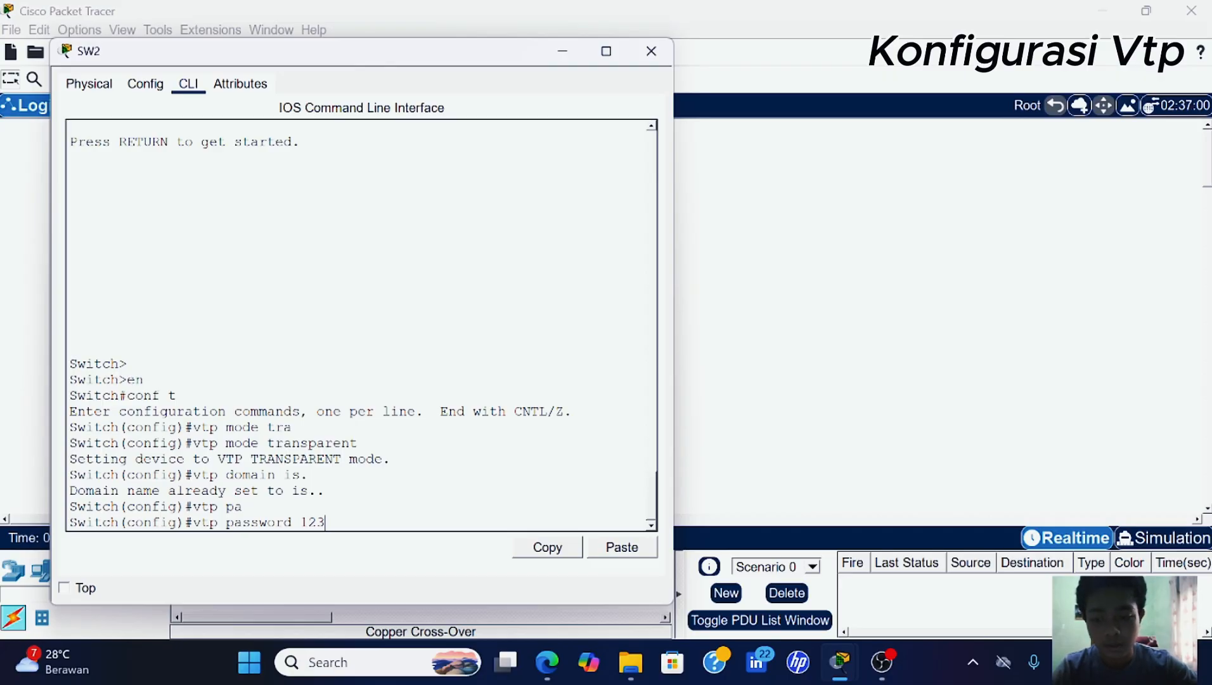
pyautogui.press('Return')
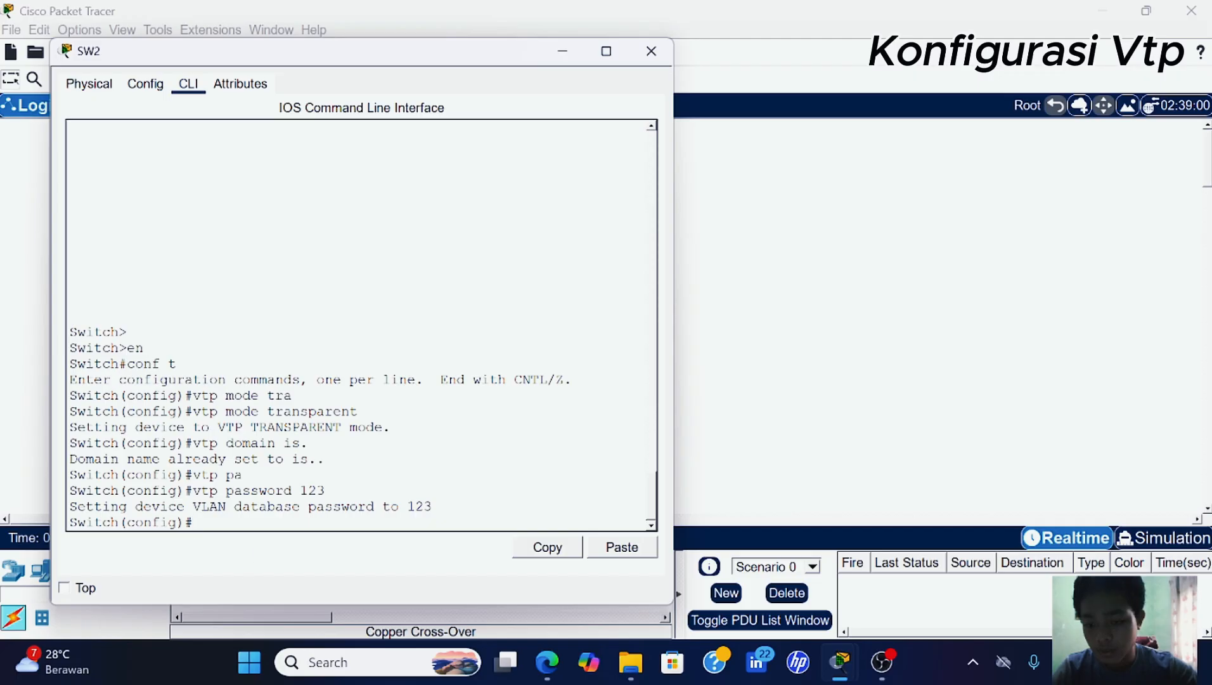
# - Hide SW2 and open SW3's console in global configuration mode
pyautogui.click(562, 52)
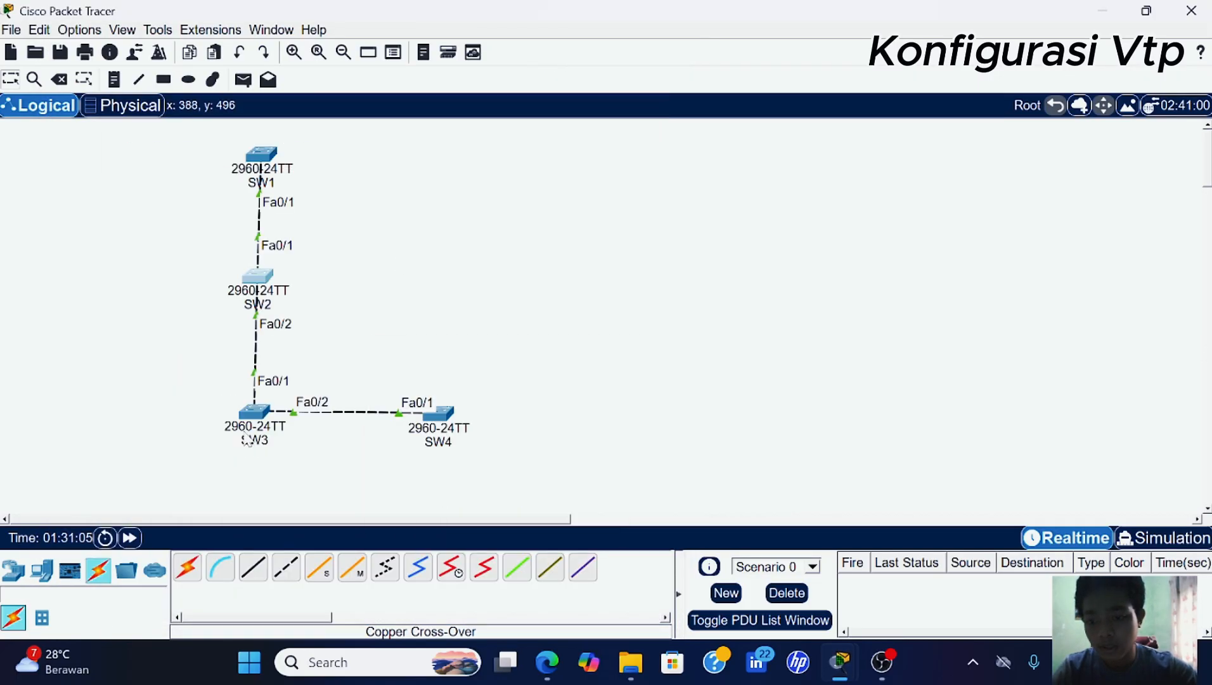
pyautogui.click(255, 412)
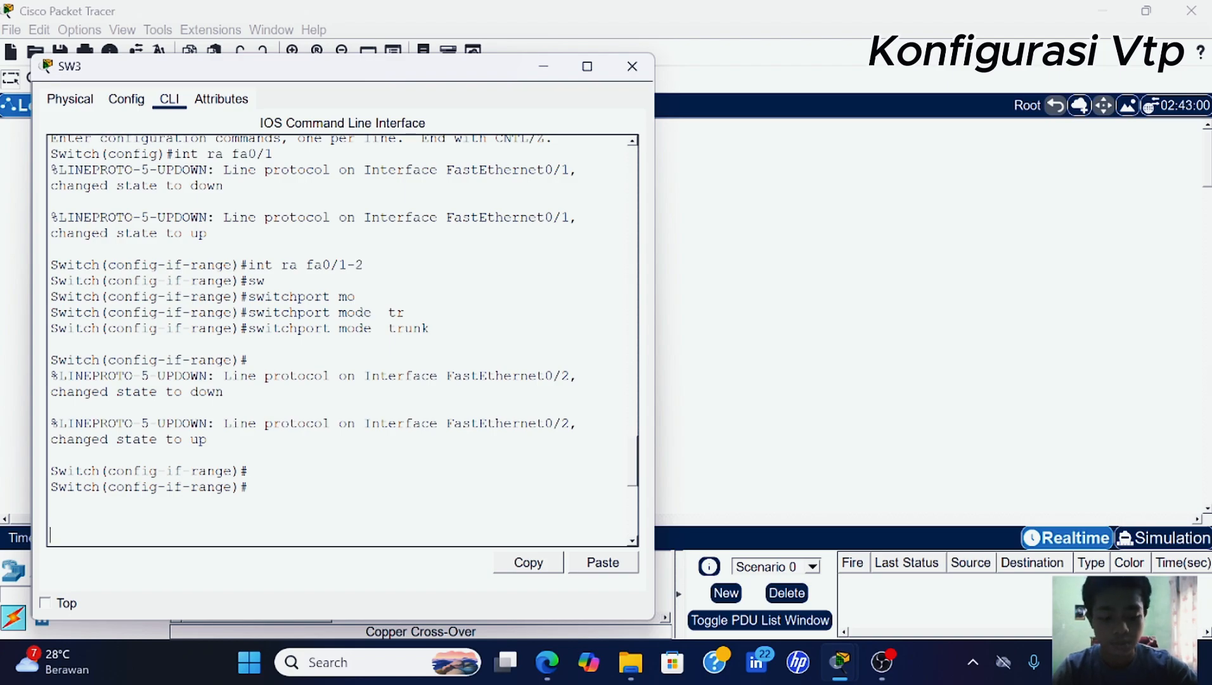
pyautogui.press('Return')
pyautogui.press('Return')
pyautogui.press('Return')
pyautogui.write('en')
pyautogui.press('Return')
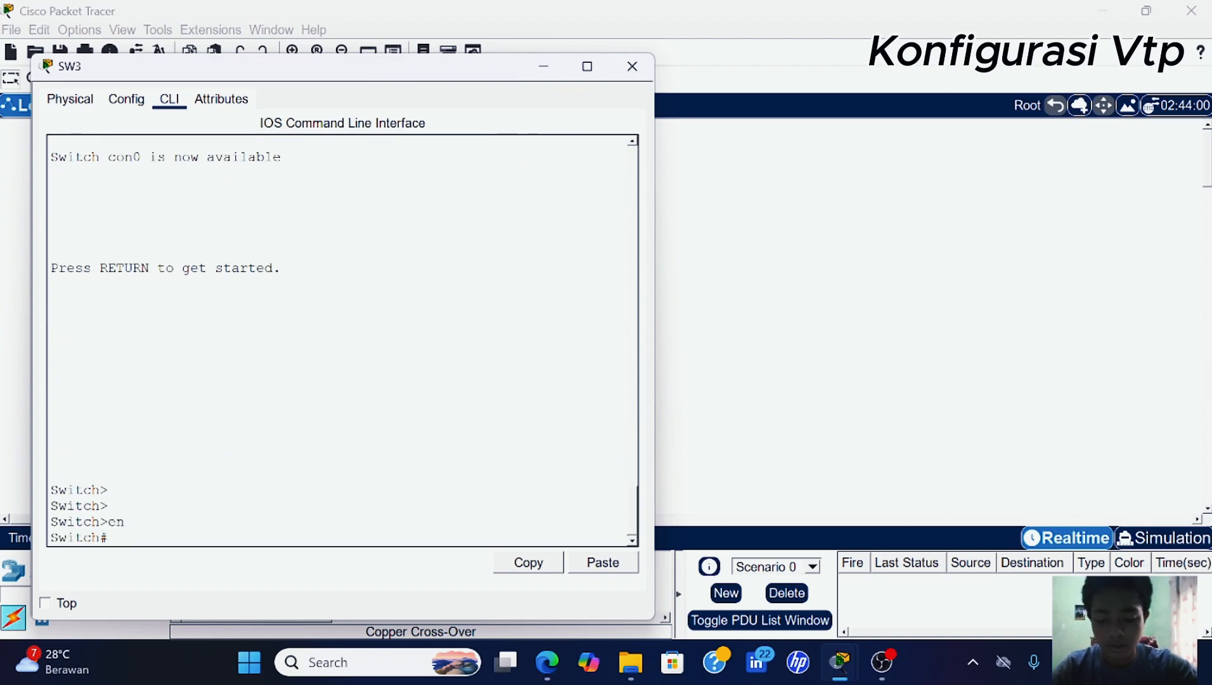
pyautogui.write('con')
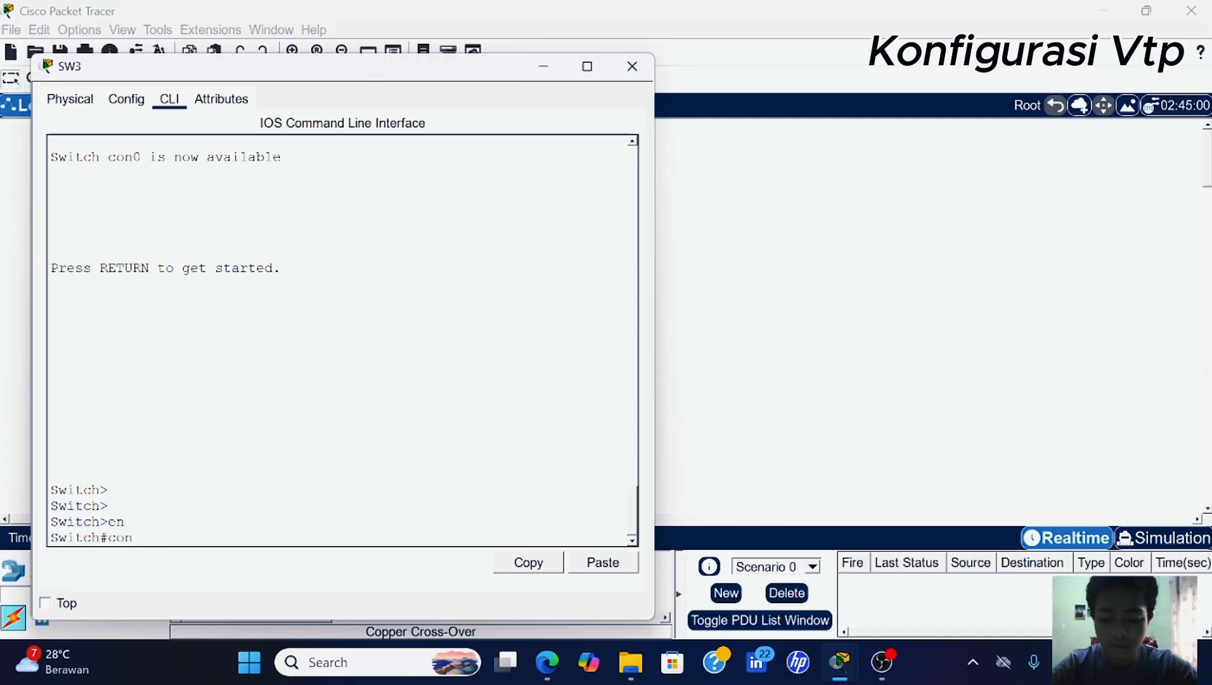
pyautogui.write('f t')
pyautogui.press('Return')
pyautogui.press('Return')
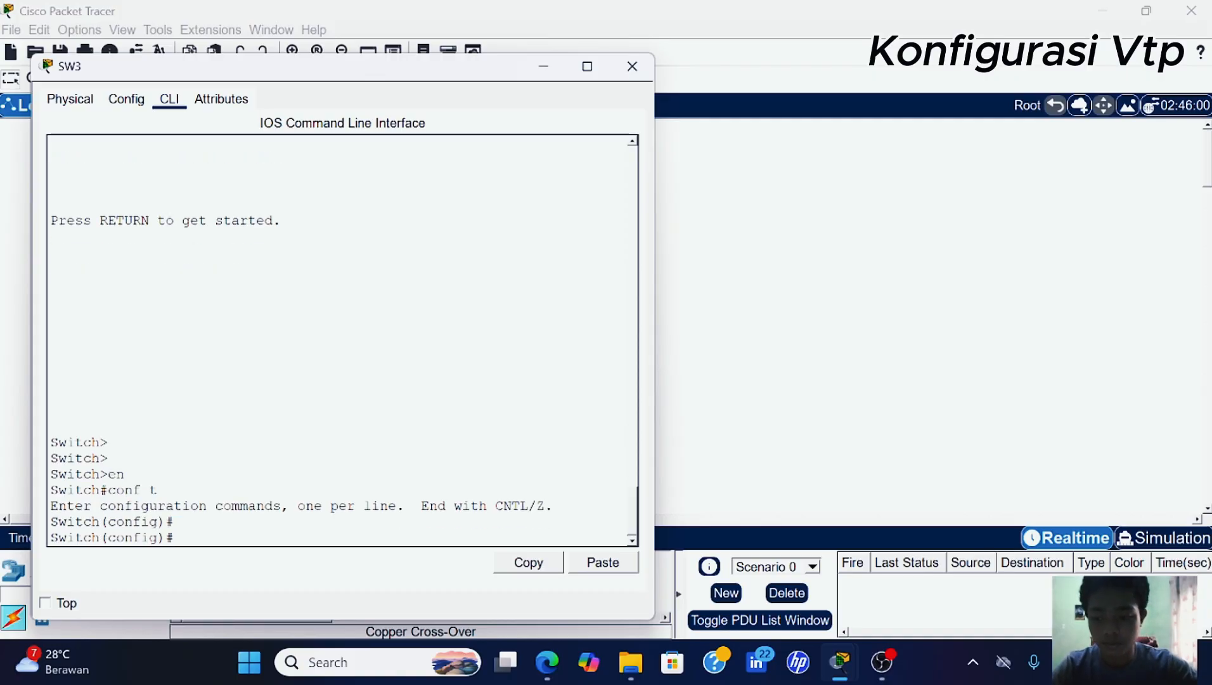
# - Make SW3 a VTP client in domain 'is.'
pyautogui.write('v')
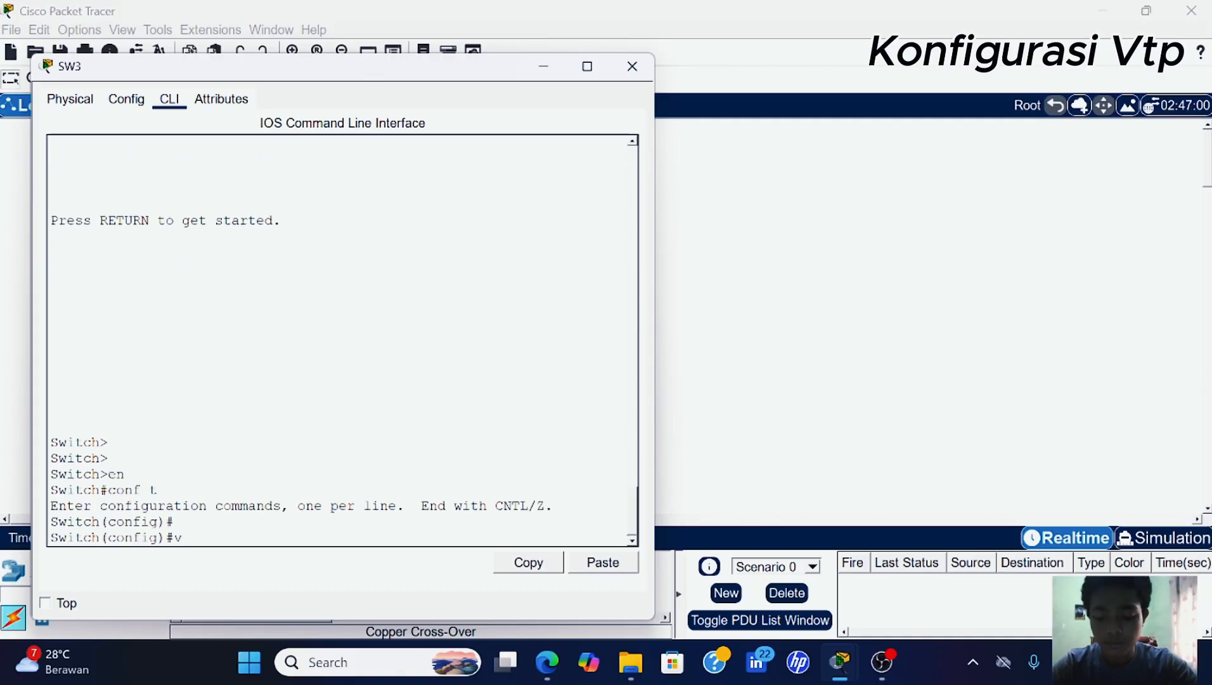
pyautogui.write('tp mo')
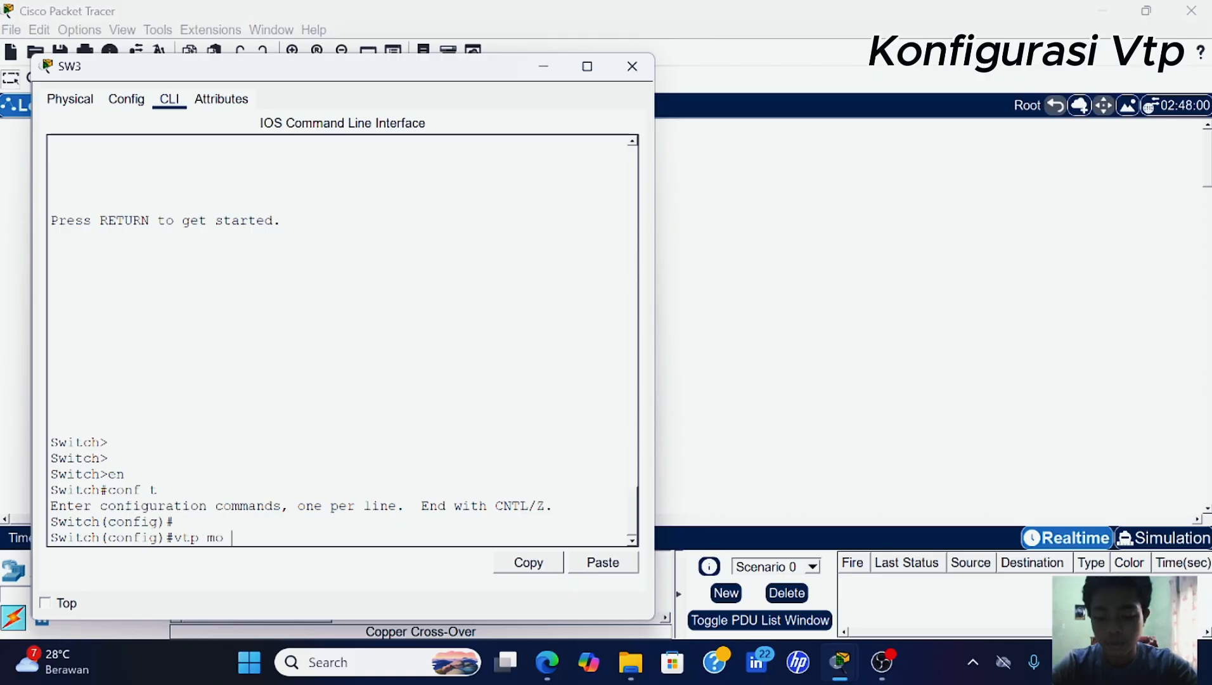
pyautogui.write('de c')
pyautogui.press('Tab')
pyautogui.press('Return')
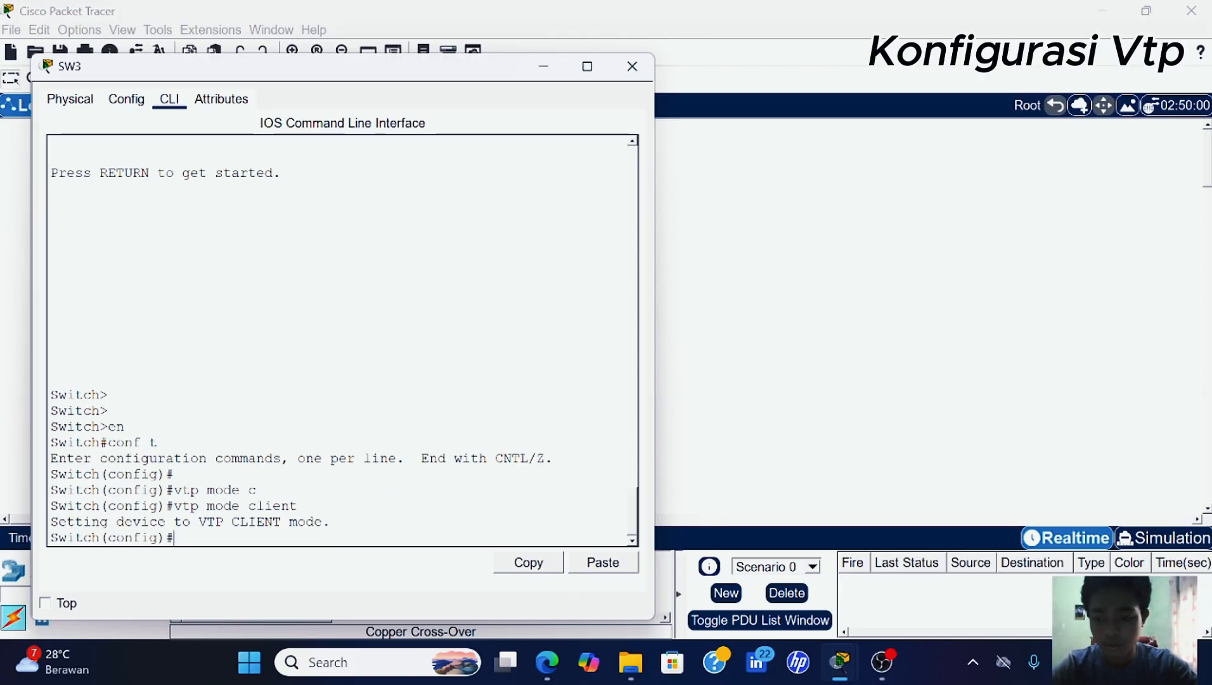
pyautogui.write('do')
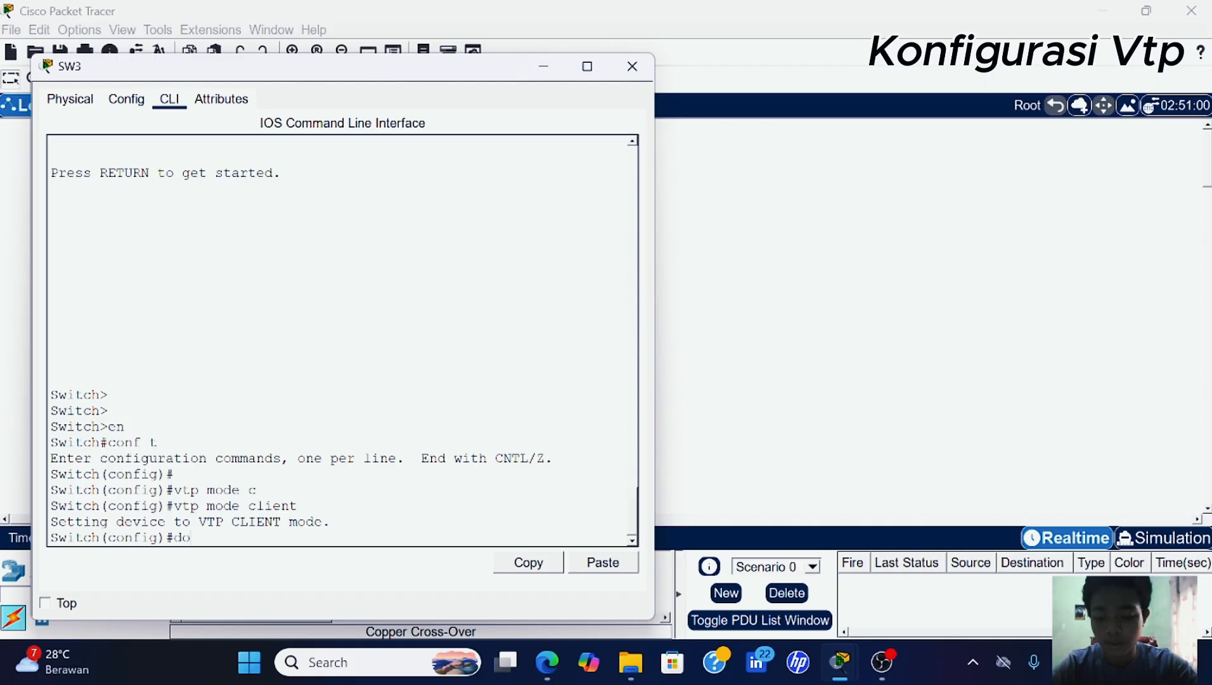
pyautogui.press('BackSpace')
pyautogui.press('BackSpace')
pyautogui.write('vtp')
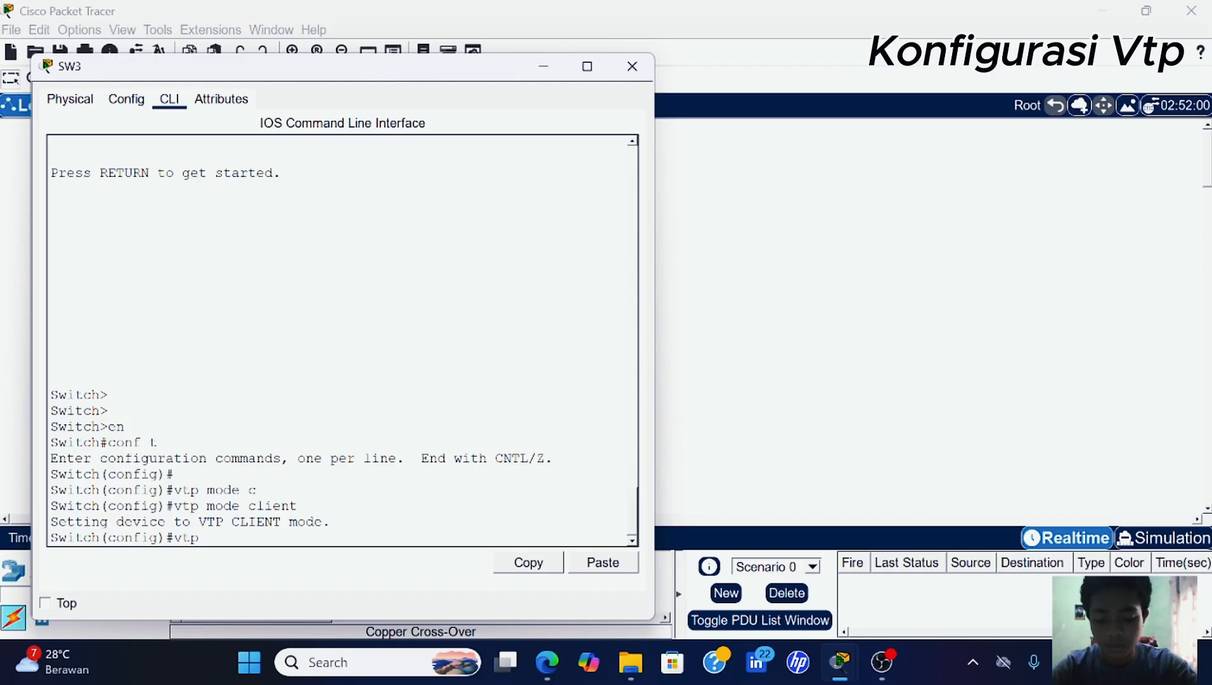
pyautogui.write(' do')
pyautogui.press('Tab')
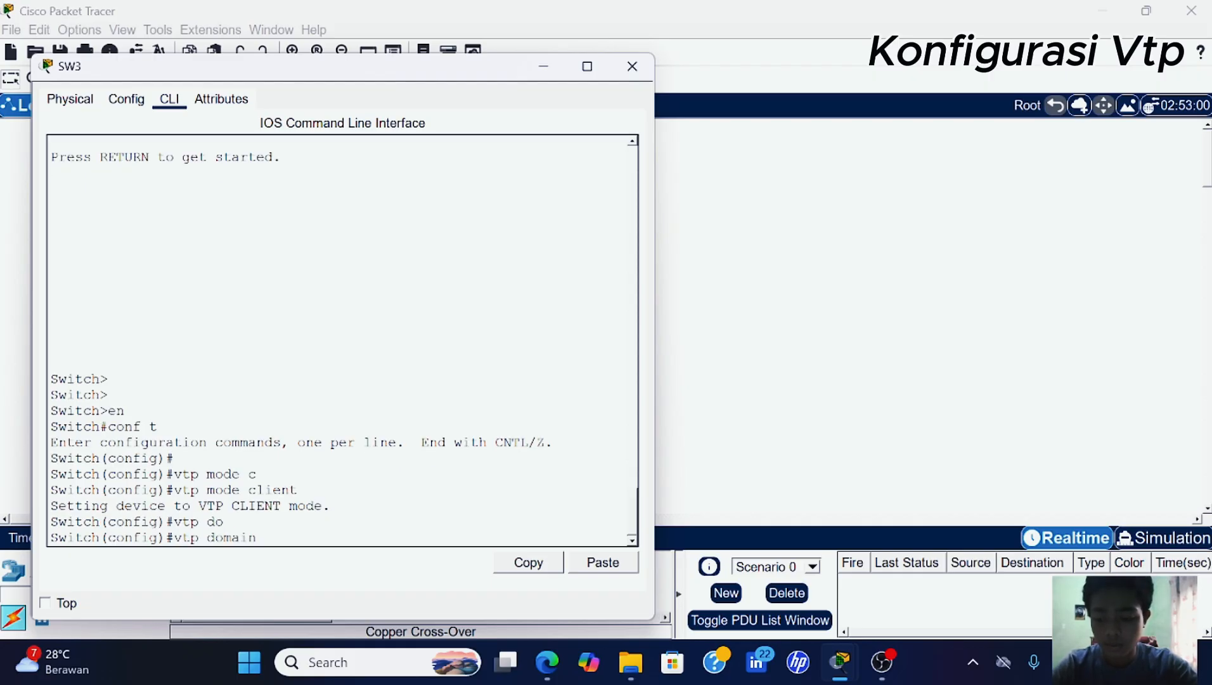
pyautogui.write('is.')
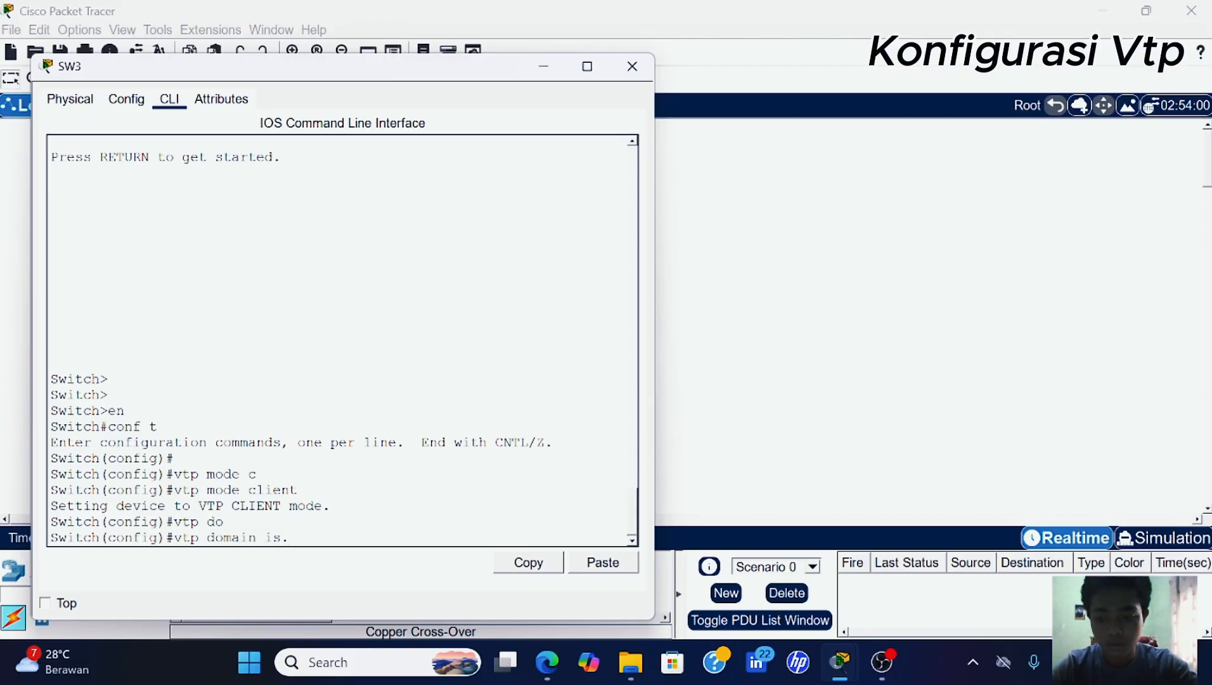
pyautogui.press('Return')
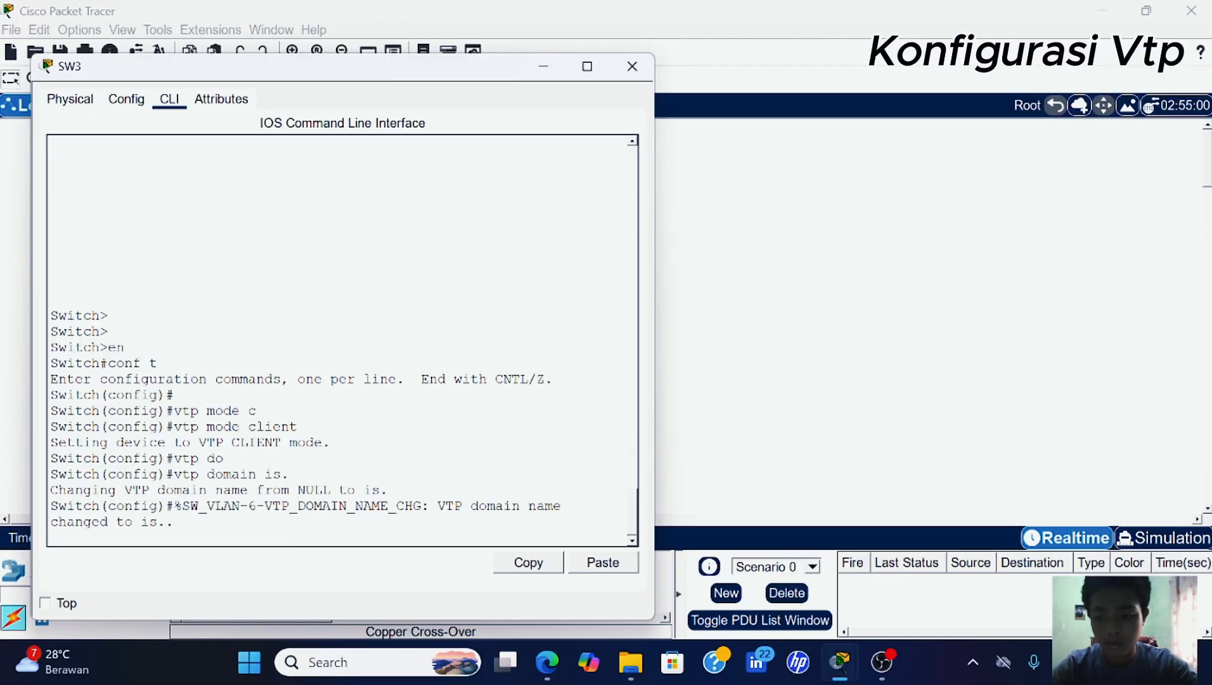
# - Set SW3's shared VTP password and hide its window
pyautogui.press('Return')
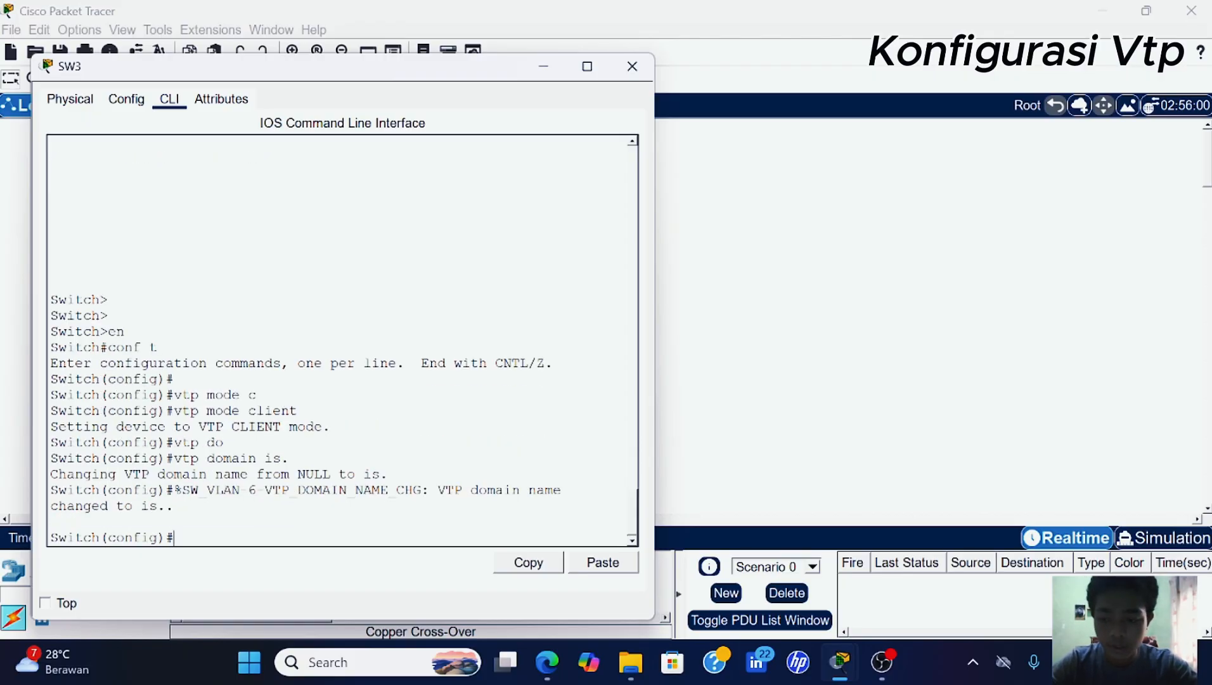
pyautogui.write('vtp')
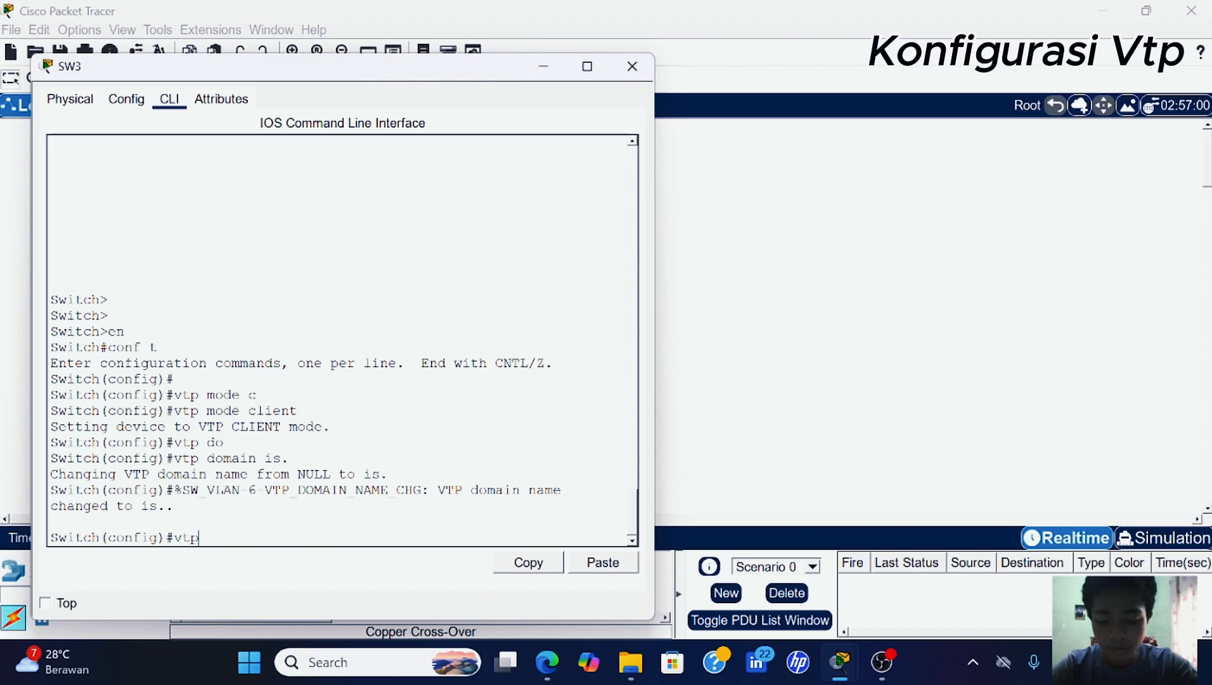
pyautogui.write(' pas')
pyautogui.press('Tab')
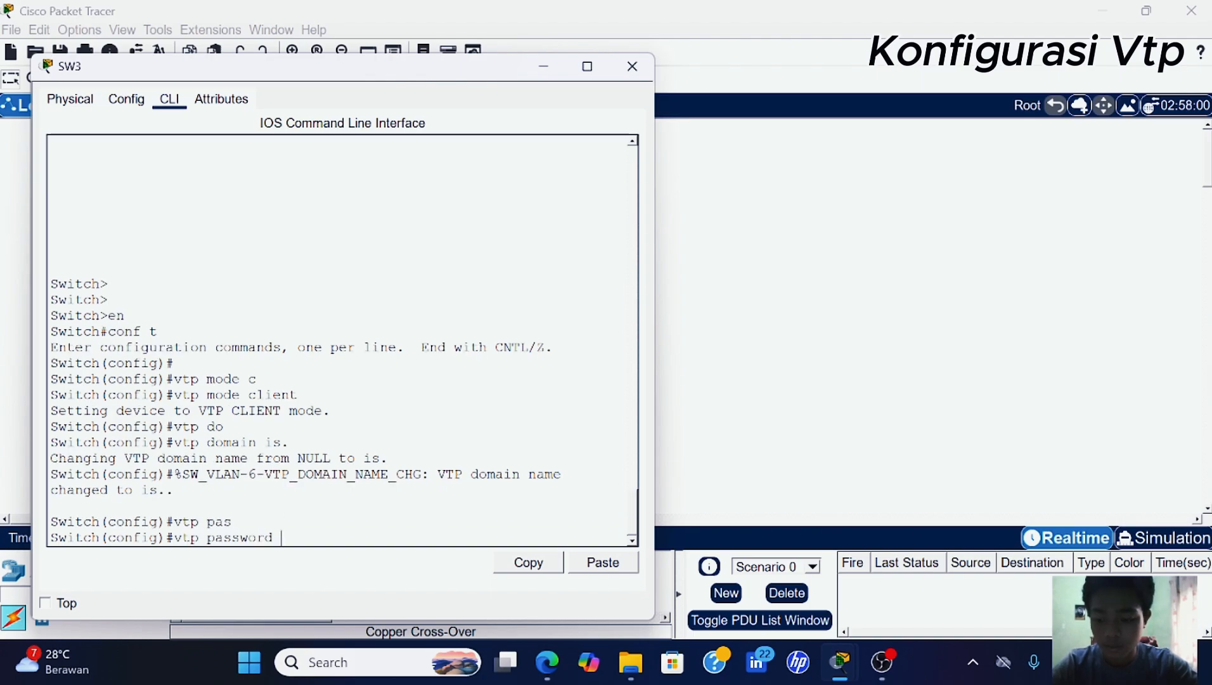
pyautogui.write('123')
pyautogui.press('Return')
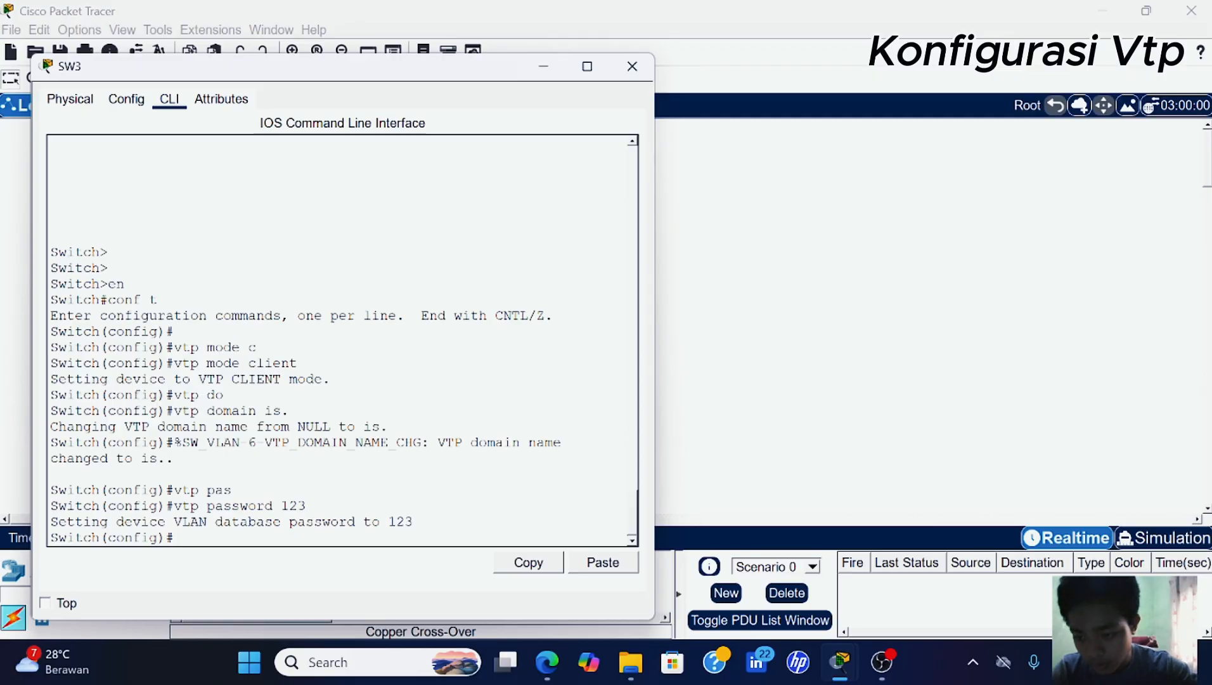
pyautogui.click(542, 67)
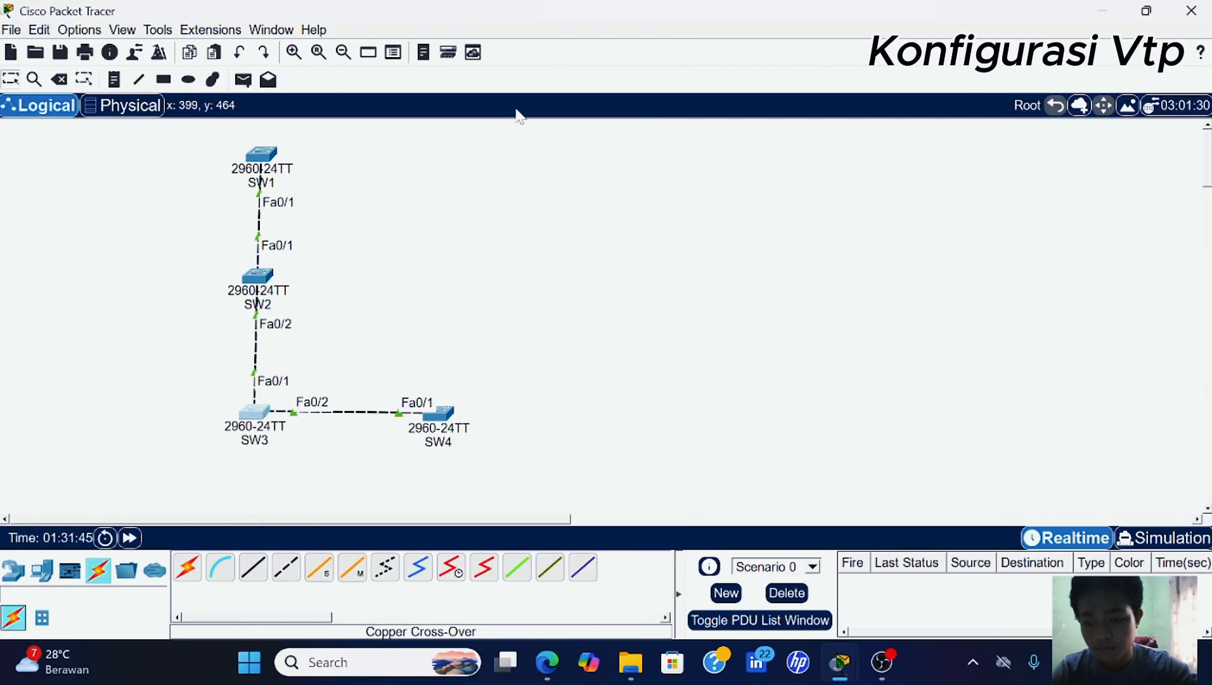
# - Open SW4's console in global configuration mode
pyautogui.click(444, 419)
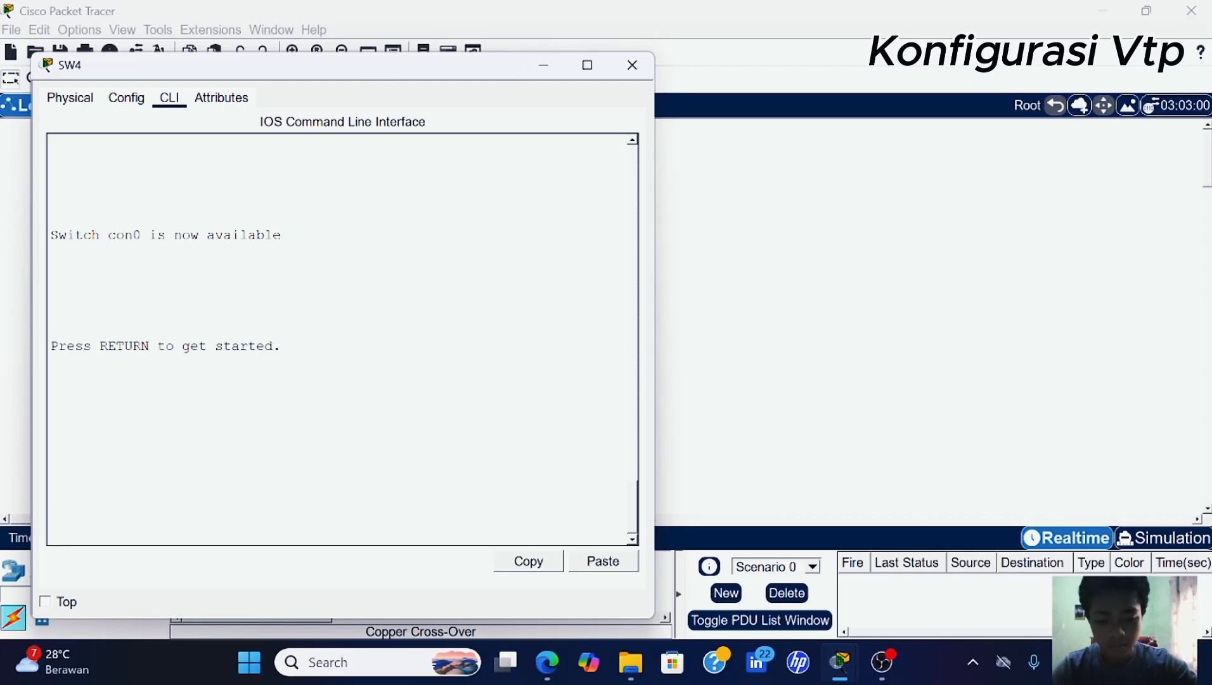
pyautogui.press('Return')
pyautogui.write('en')
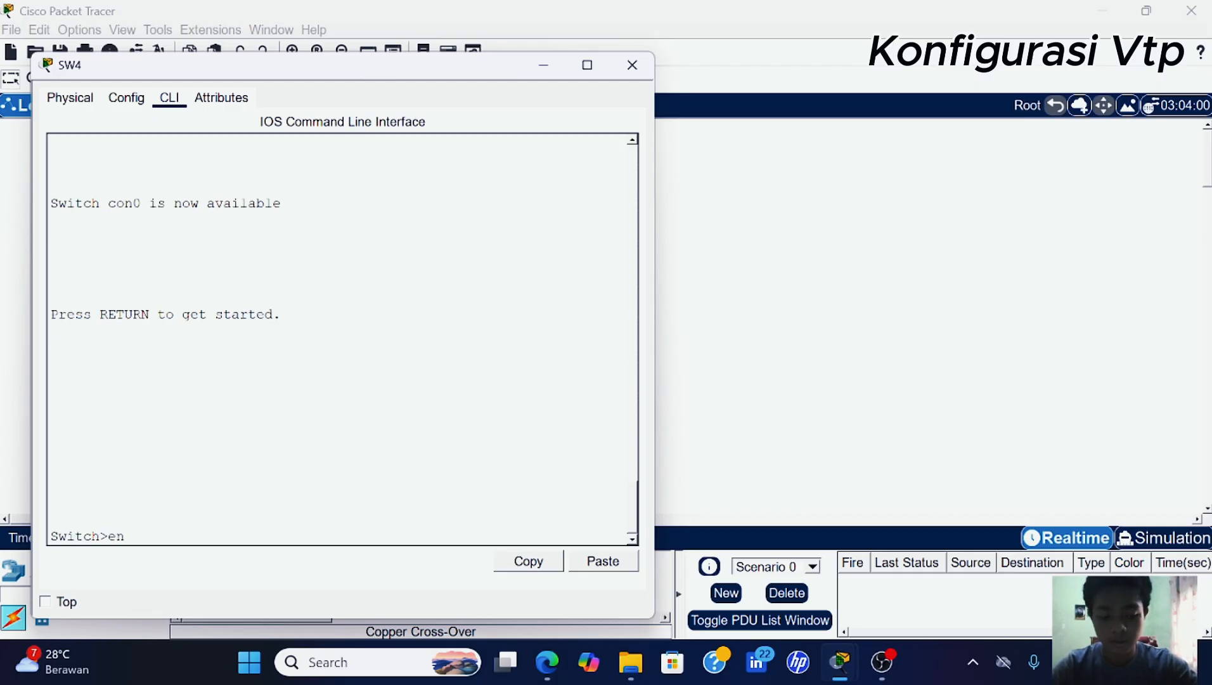
pyautogui.press('Return')
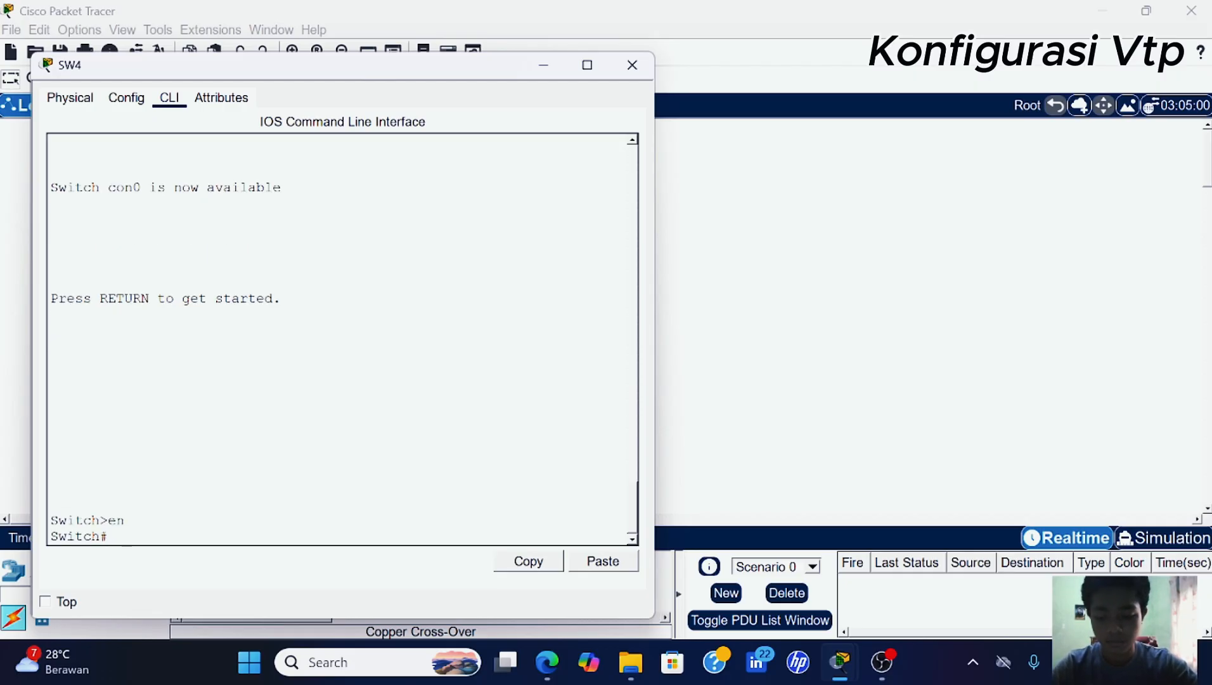
pyautogui.write('conf')
pyautogui.write(' t')
pyautogui.press('Return')
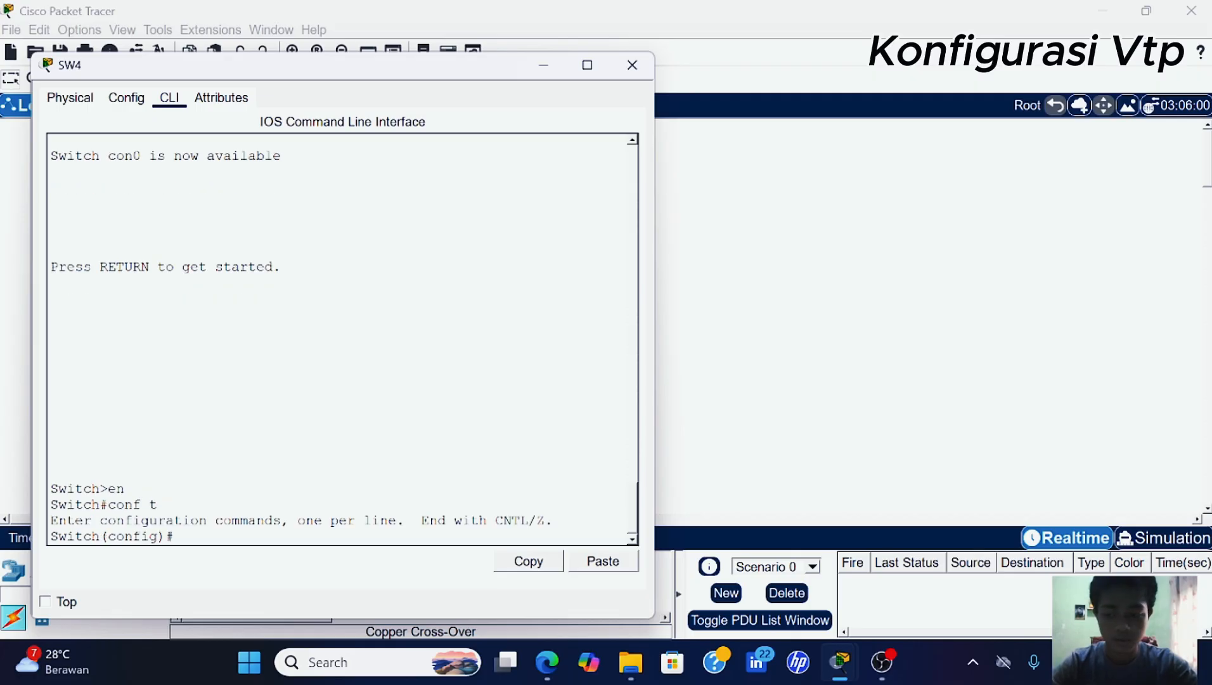
# - Make SW4 a VTP client in domain 'is.'
pyautogui.write('vtp')
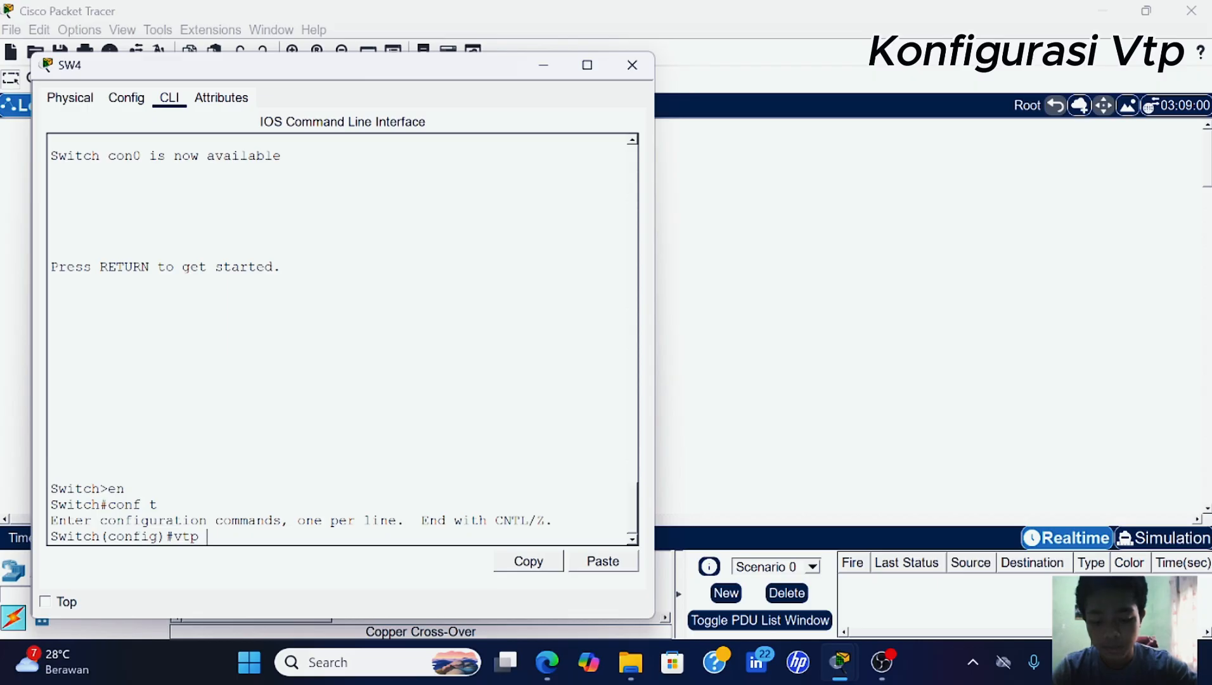
pyautogui.write(' mode cl')
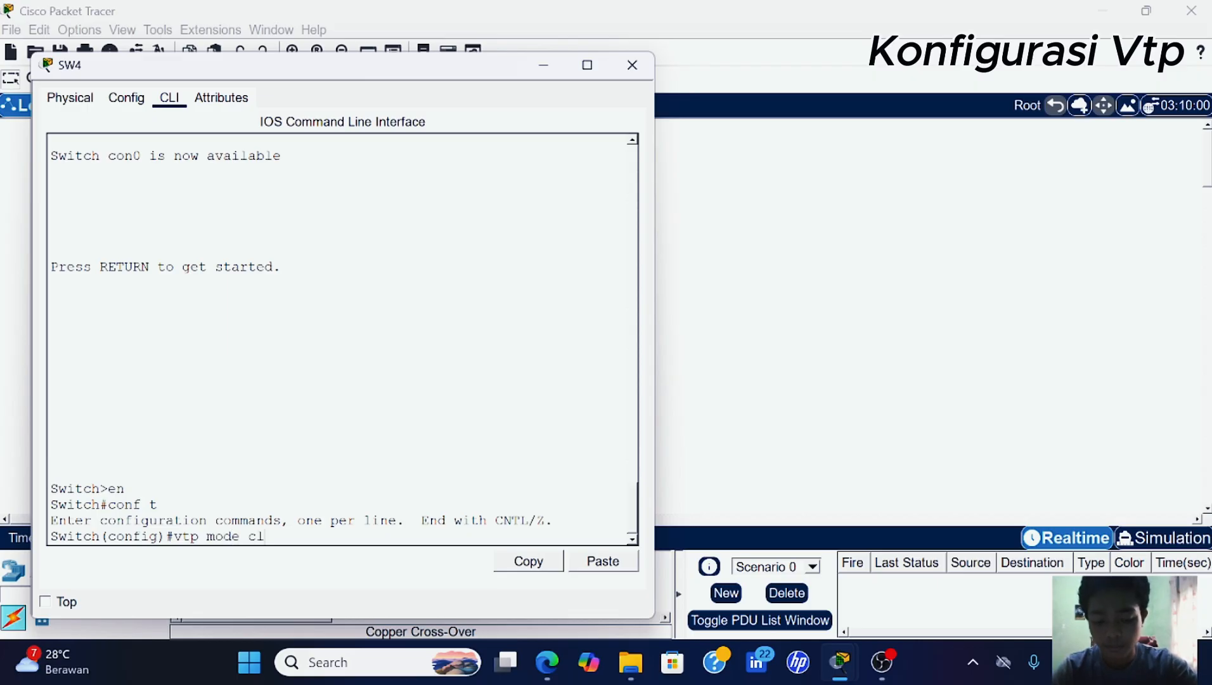
pyautogui.write('i')
pyautogui.press('Tab')
pyautogui.press('Return')
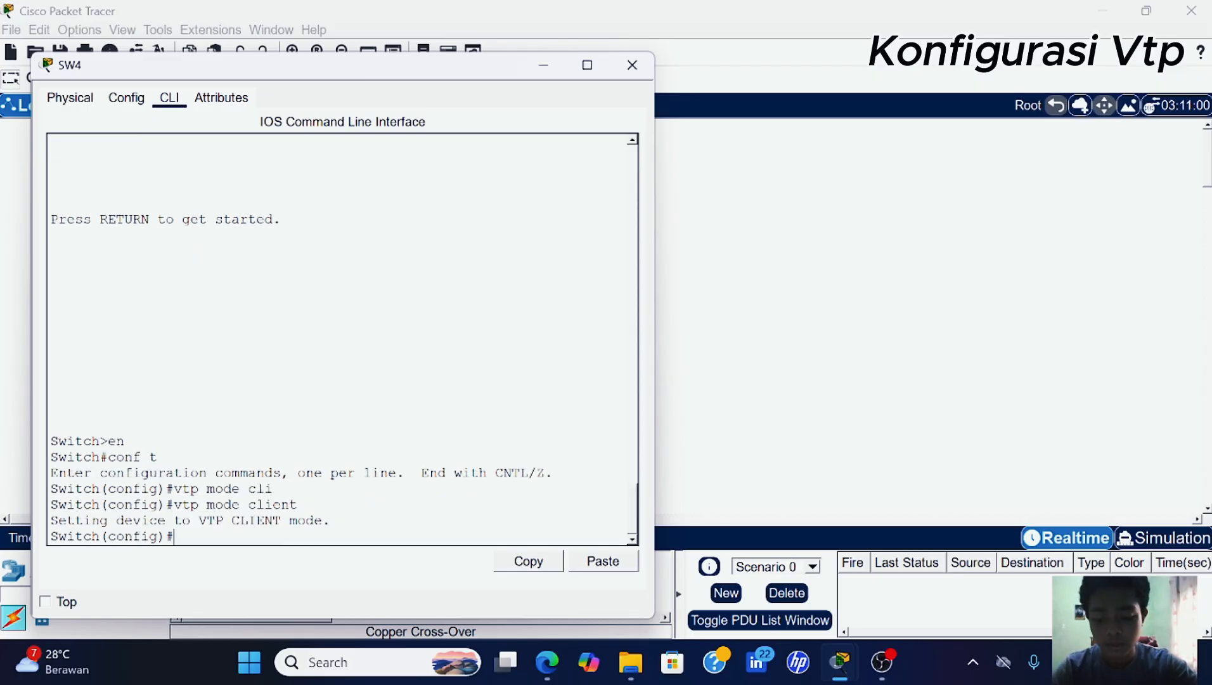
pyautogui.write('vtp do')
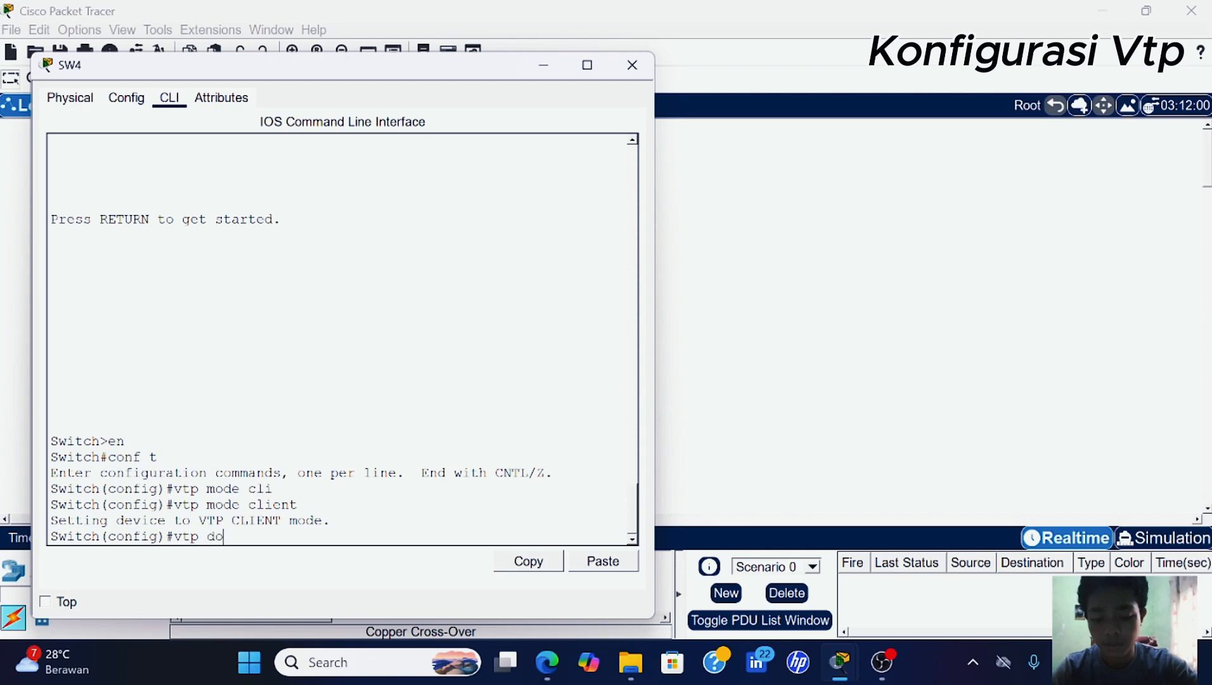
pyautogui.press('Tab')
pyautogui.write('is.')
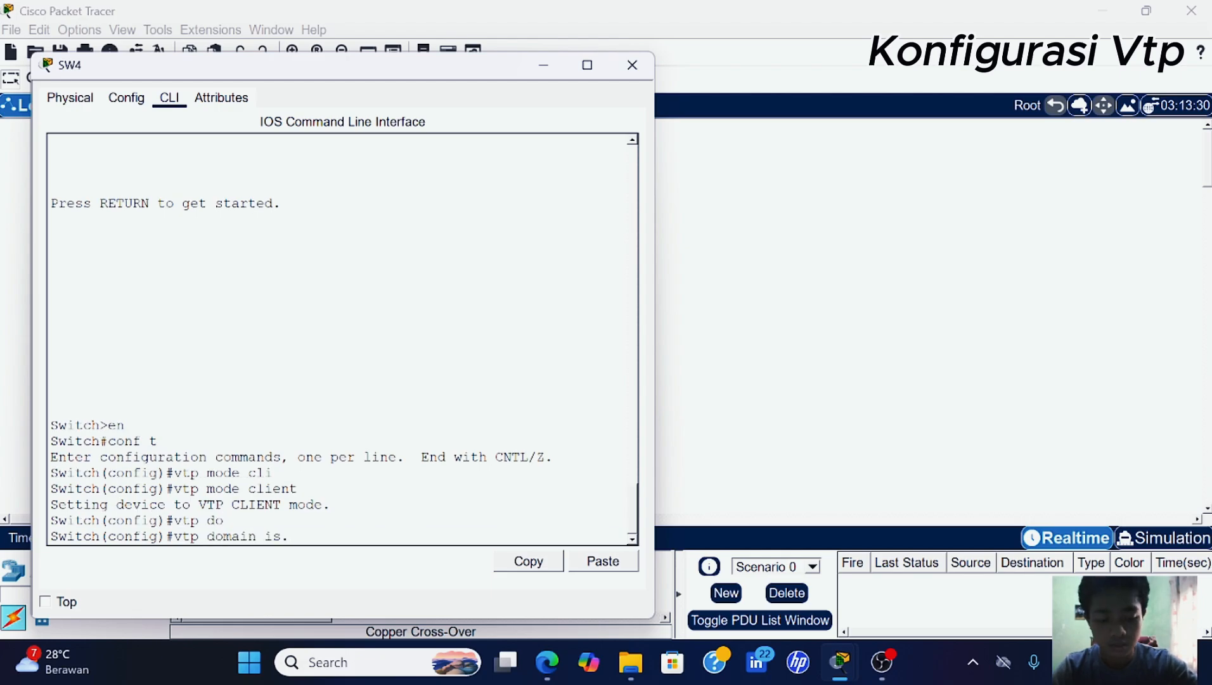
pyautogui.press('Return')
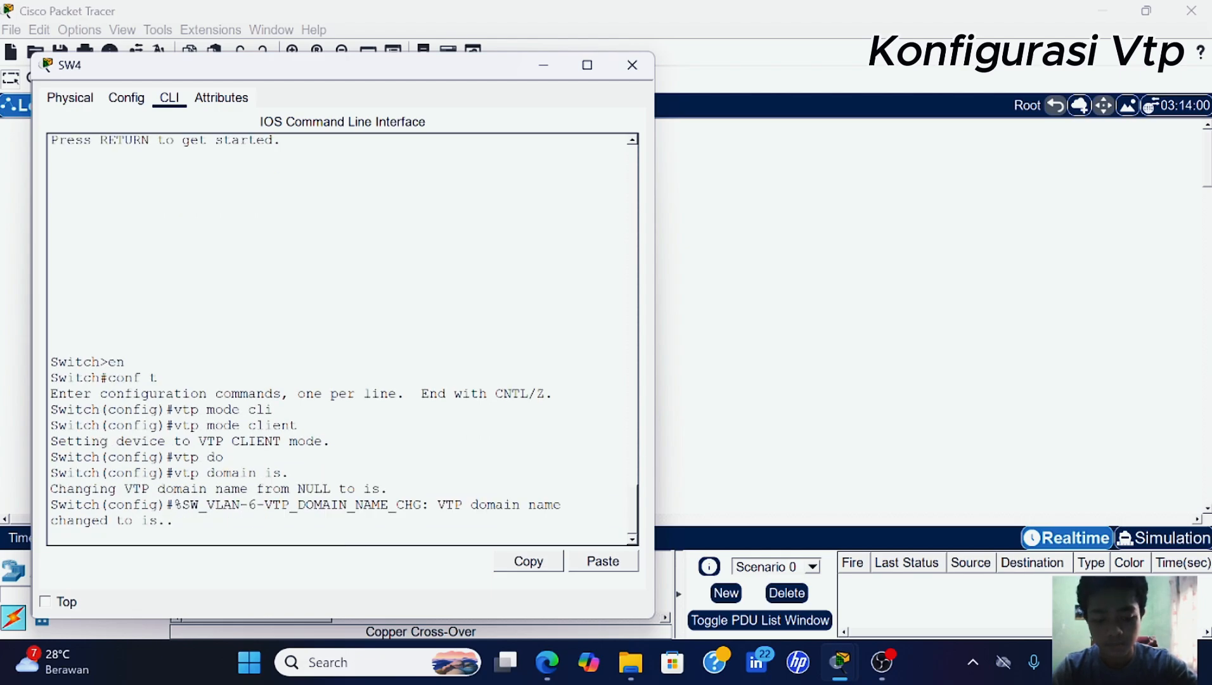
# - Set SW4's shared VTP password and hide its window
pyautogui.press('Return')
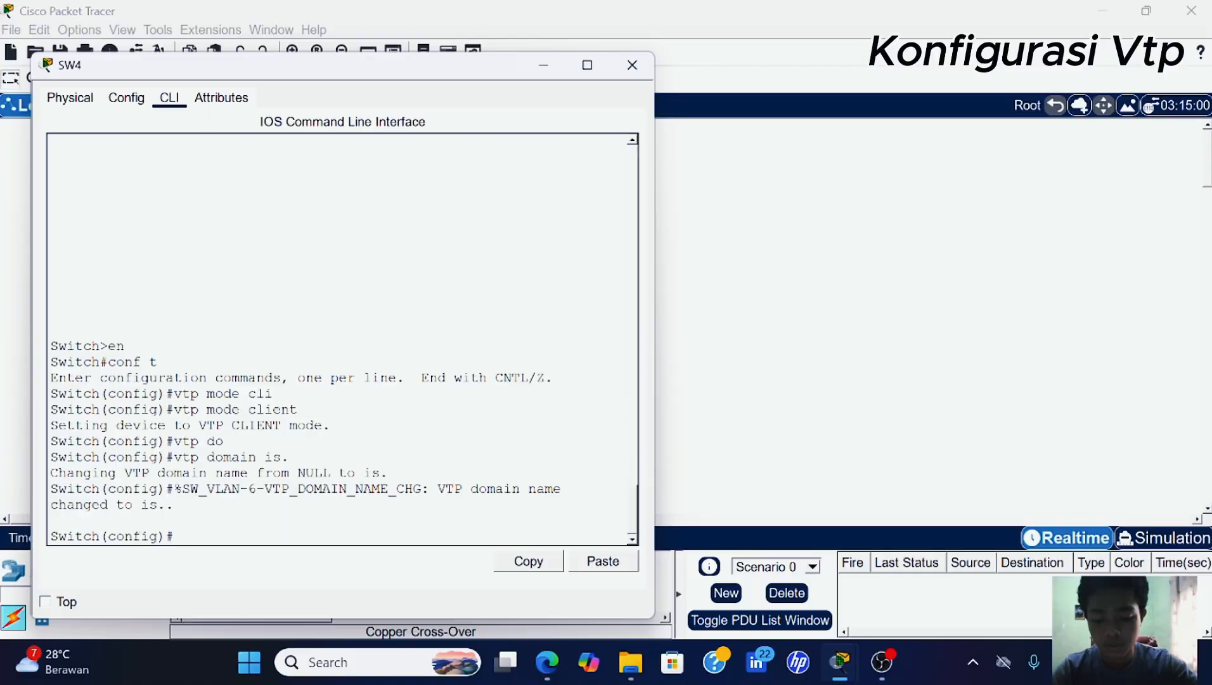
pyautogui.write('vtp pa')
pyautogui.press('Tab')
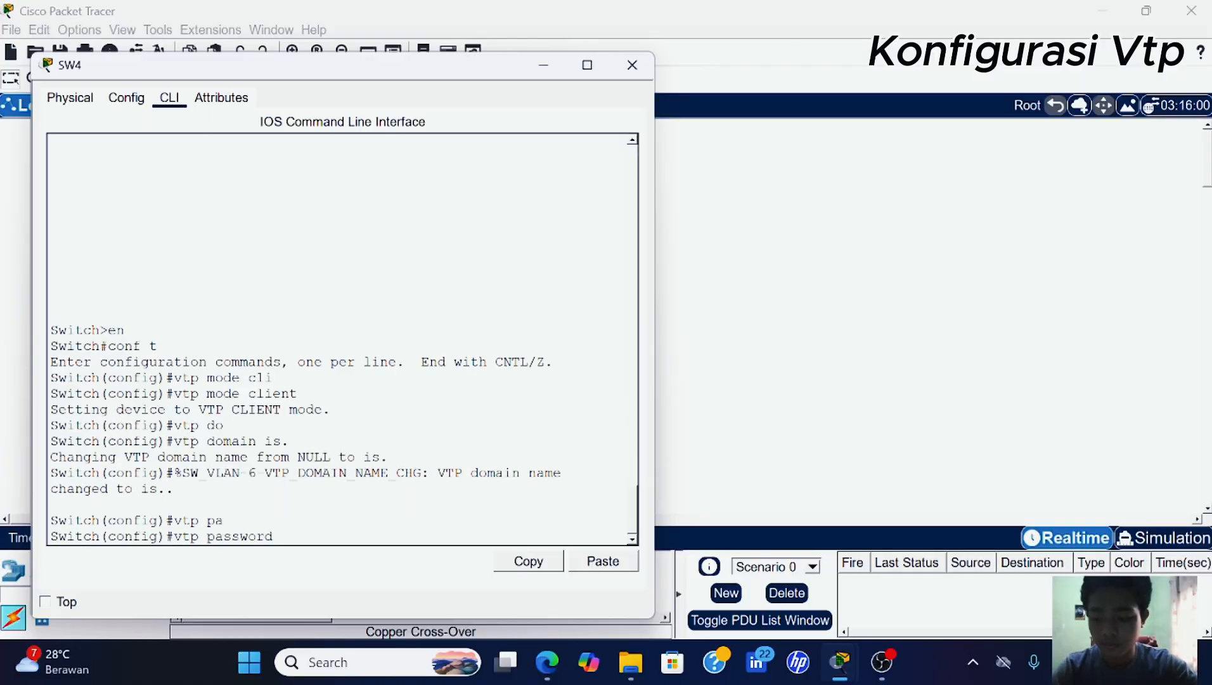
pyautogui.write('123')
pyautogui.press('Return')
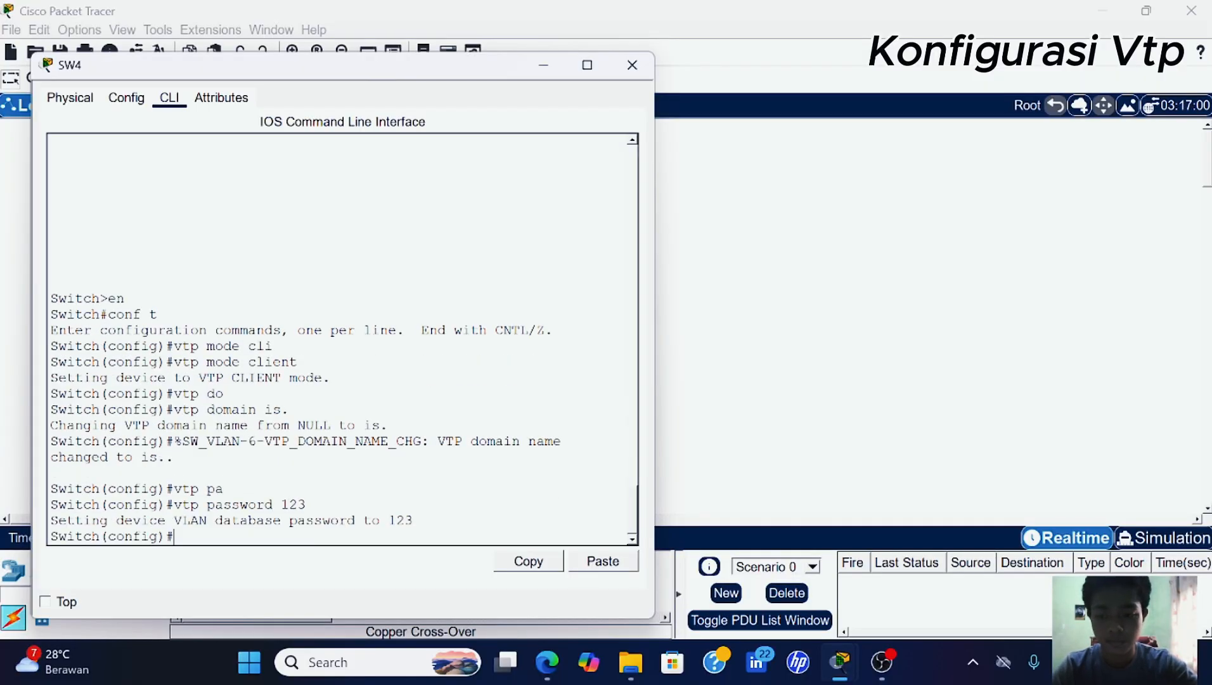
pyautogui.press('Return')
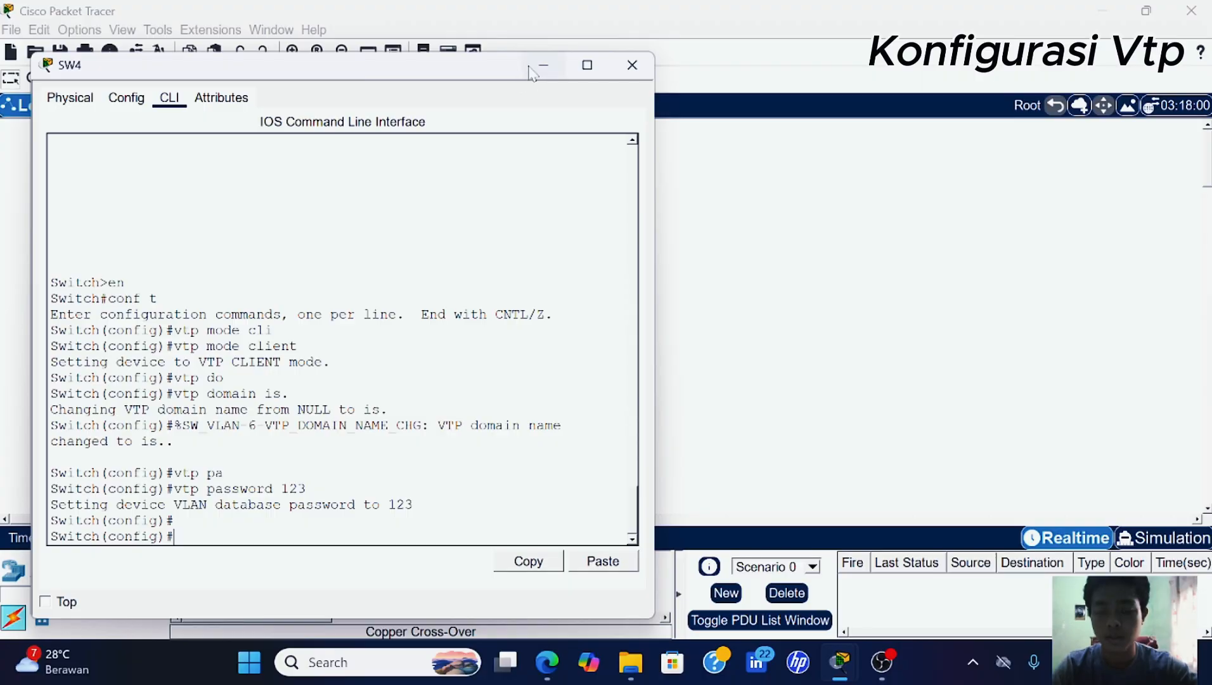
pyautogui.click(542, 66)
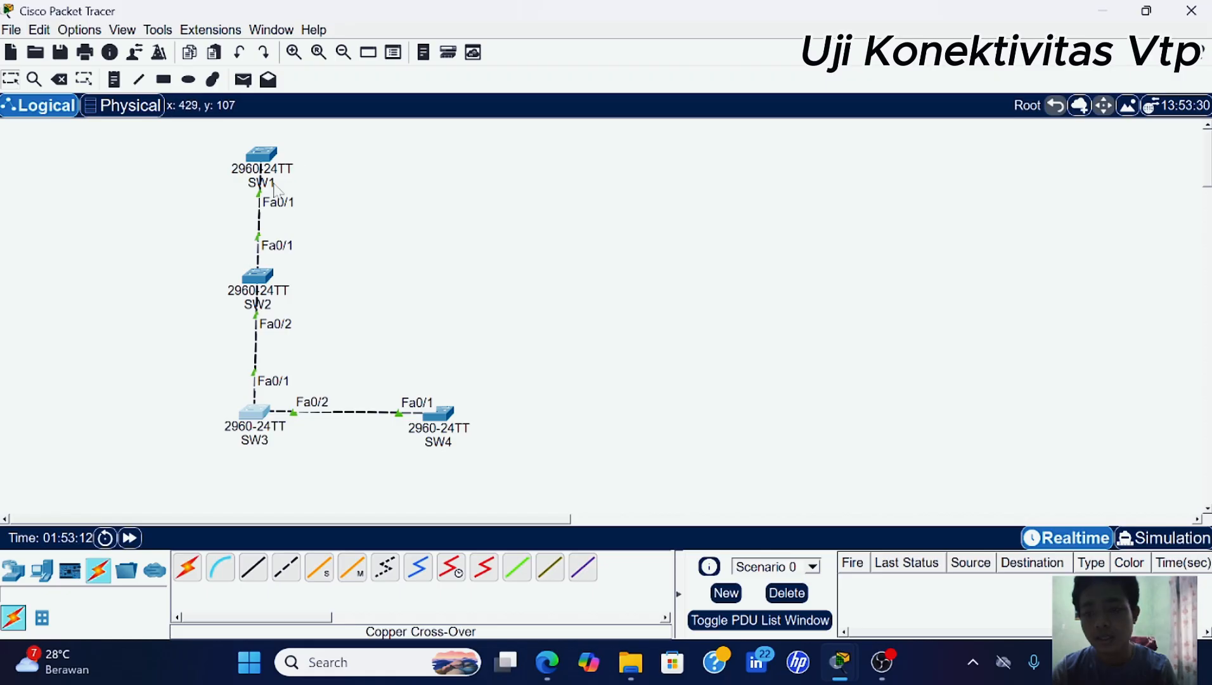
# - Open SW1's window from the SW1 icon in the topology
pyautogui.click(258, 157)
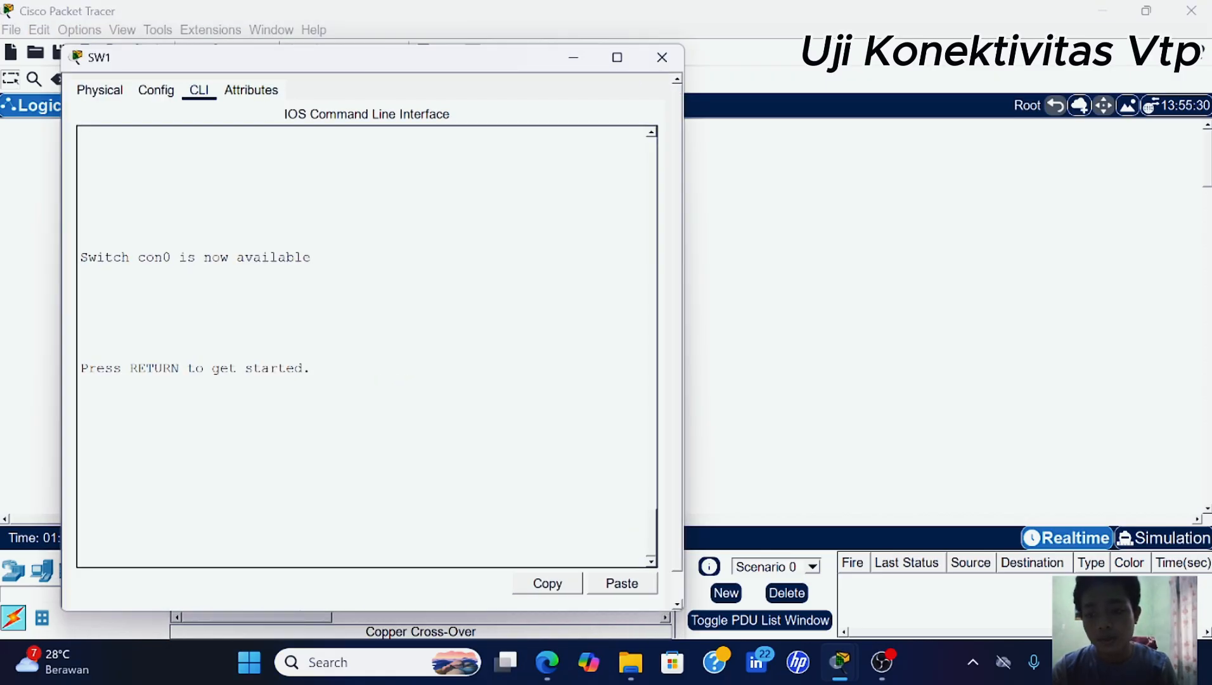
# - Bring SW1's console into global configuration mode
pyautogui.press('Return')
pyautogui.press('Return')
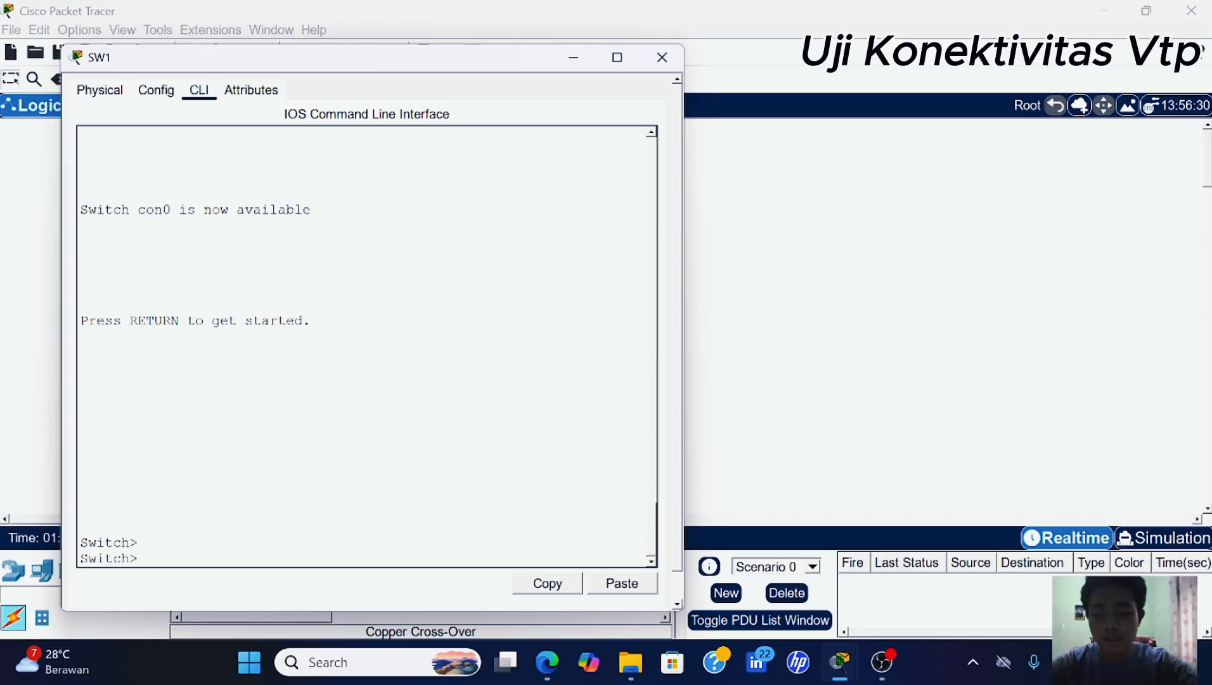
pyautogui.write('en')
pyautogui.press('Return')
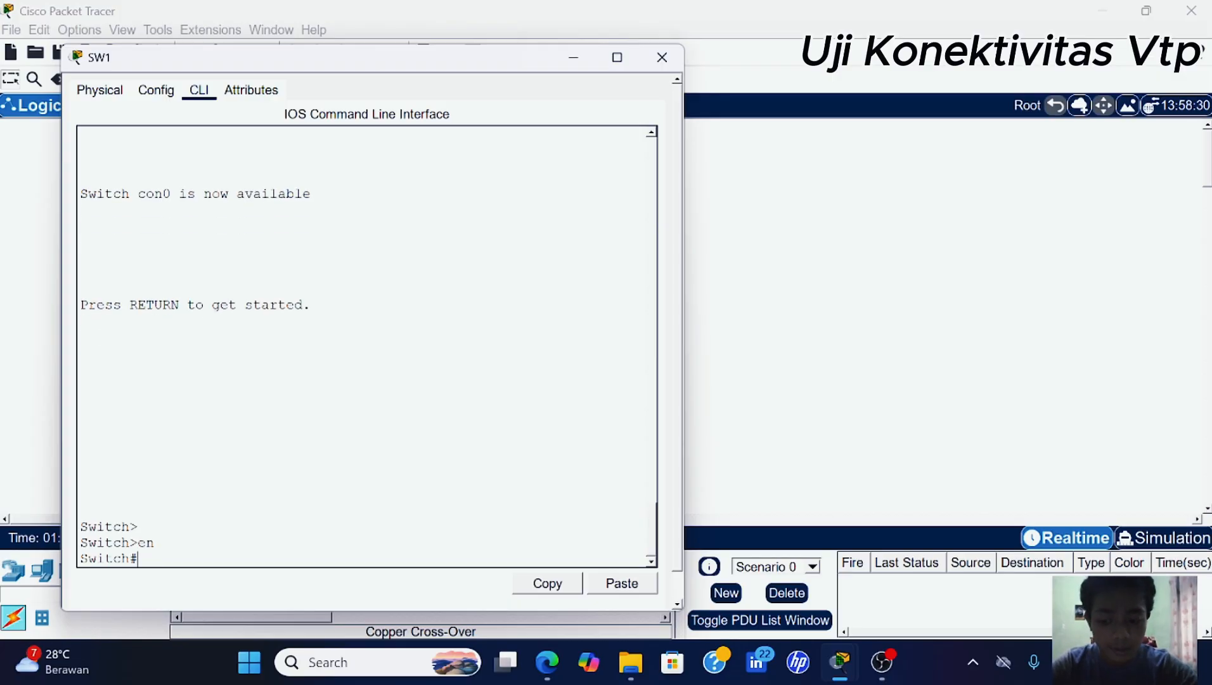
pyautogui.write('con ft')
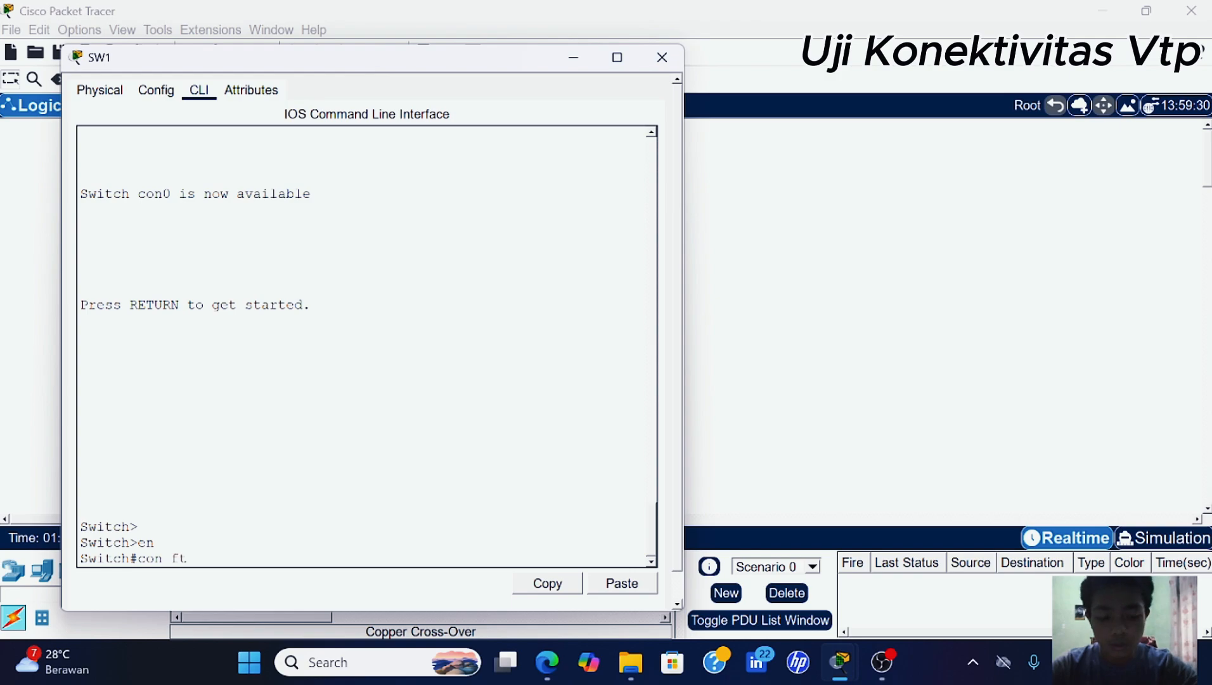
pyautogui.press('Return')
pyautogui.write('cont')
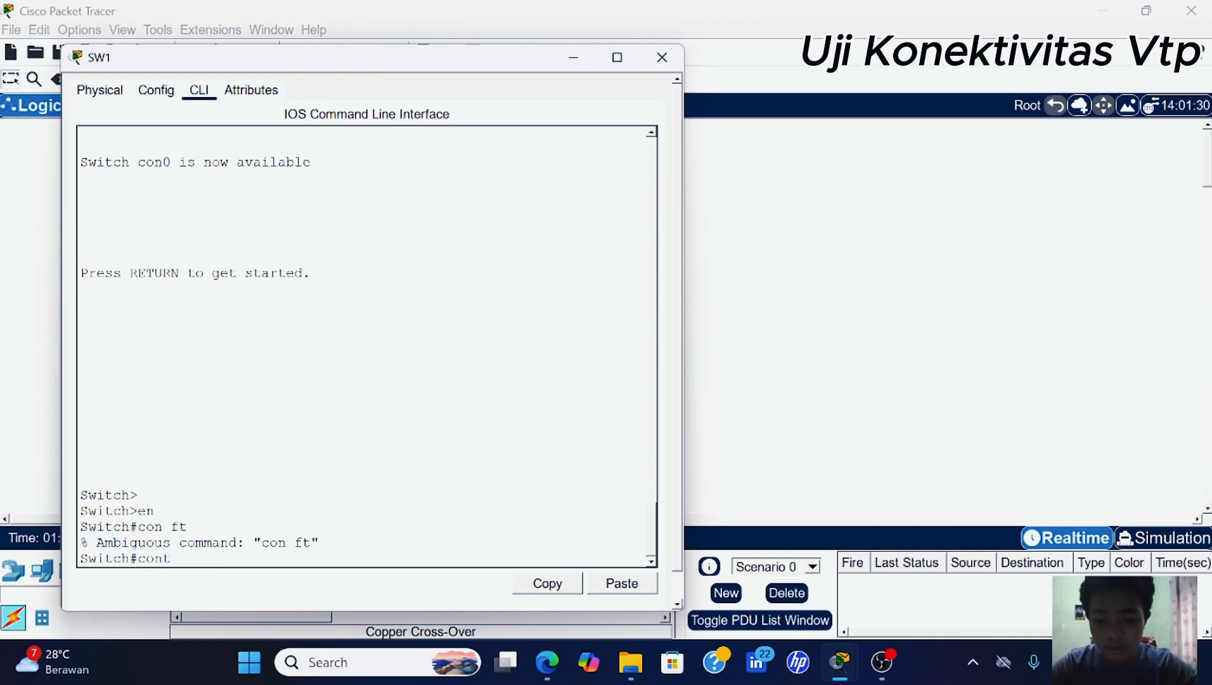
pyautogui.write('f t')
pyautogui.press('Return')
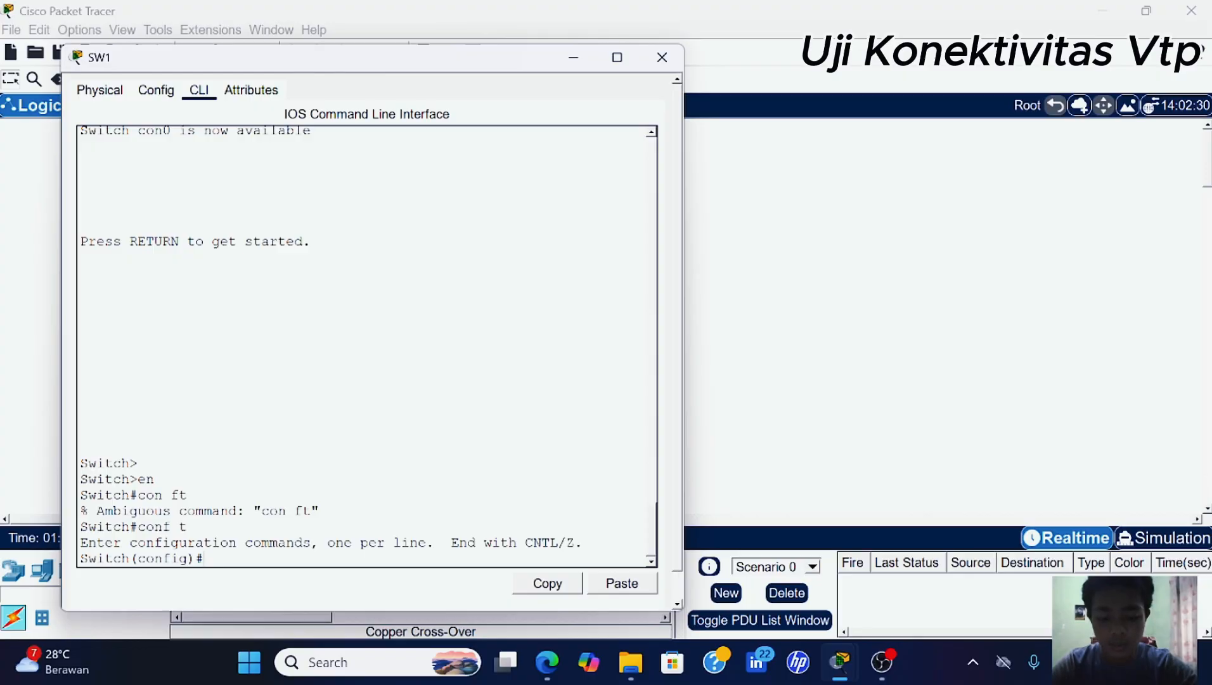
pyautogui.press('Return')
pyautogui.press('Return')
# - Create VLANs 10, 20 and 30 on SW1, named vlan10, vlan20 and vlan30
pyautogui.write('vl')
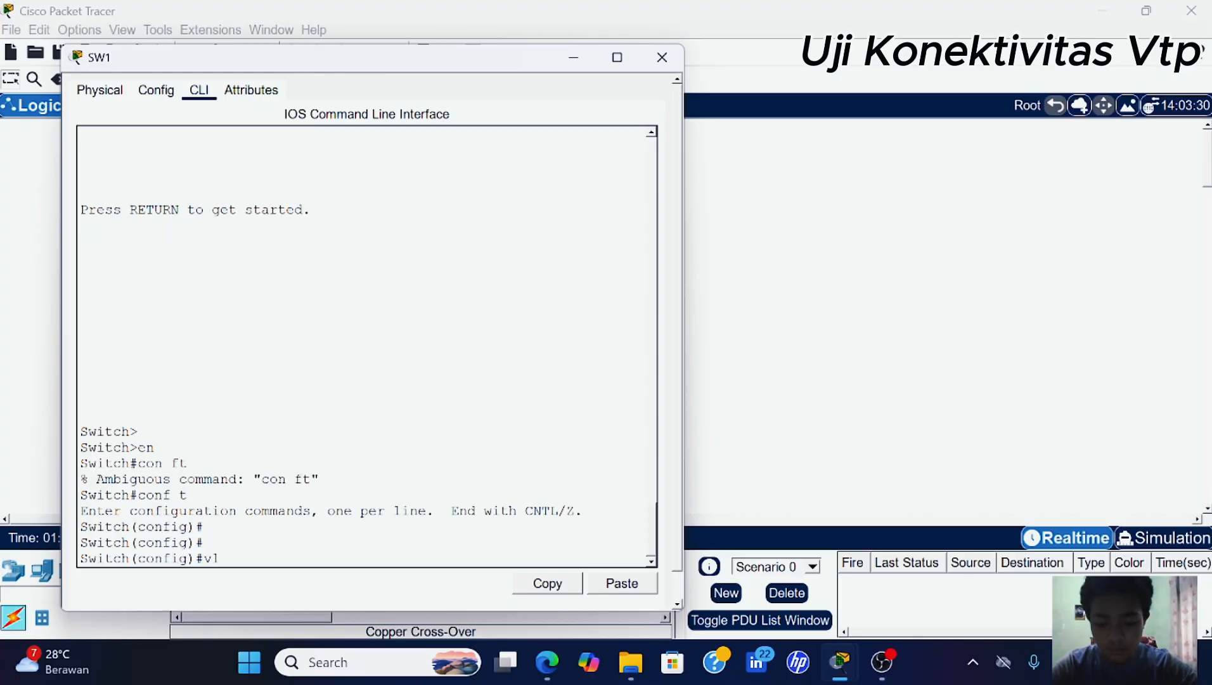
pyautogui.write('an')
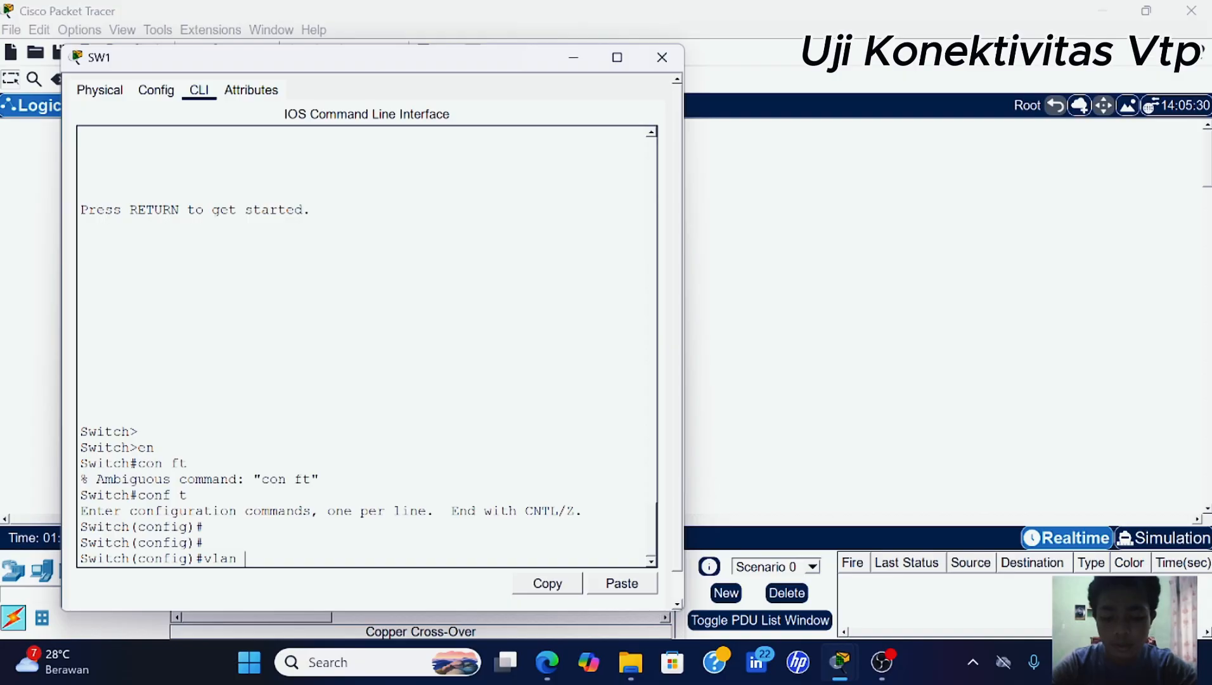
pyautogui.write(' 10')
pyautogui.press('Return')
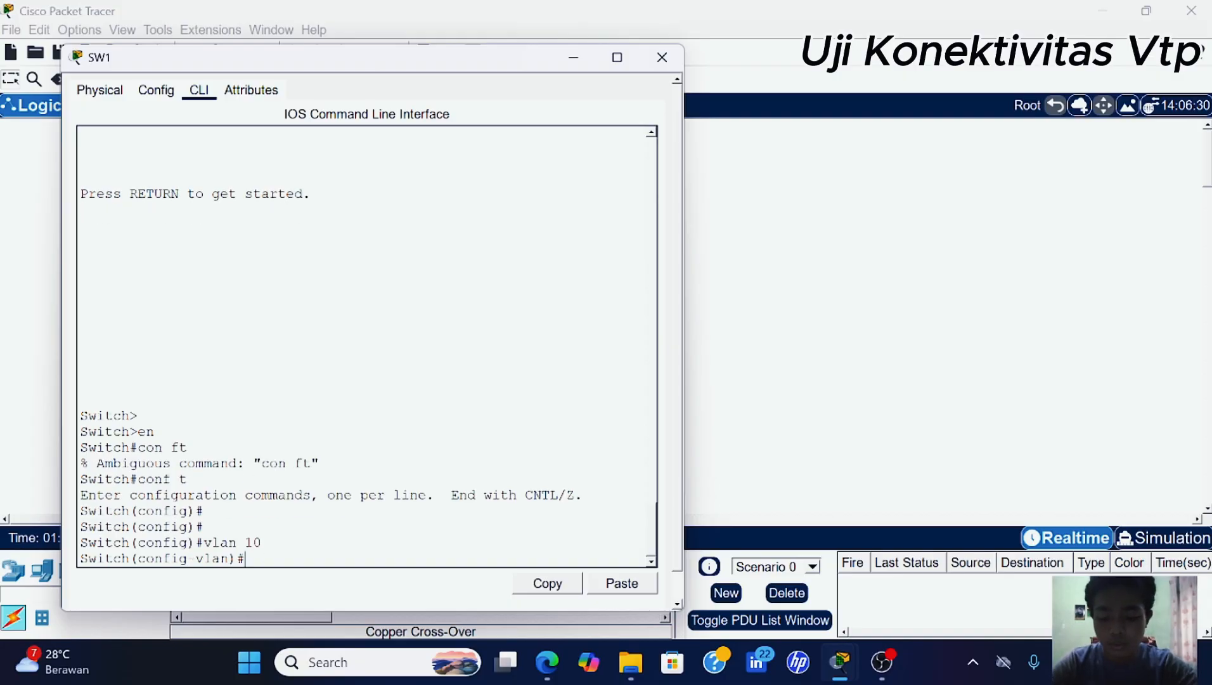
pyautogui.write('name v')
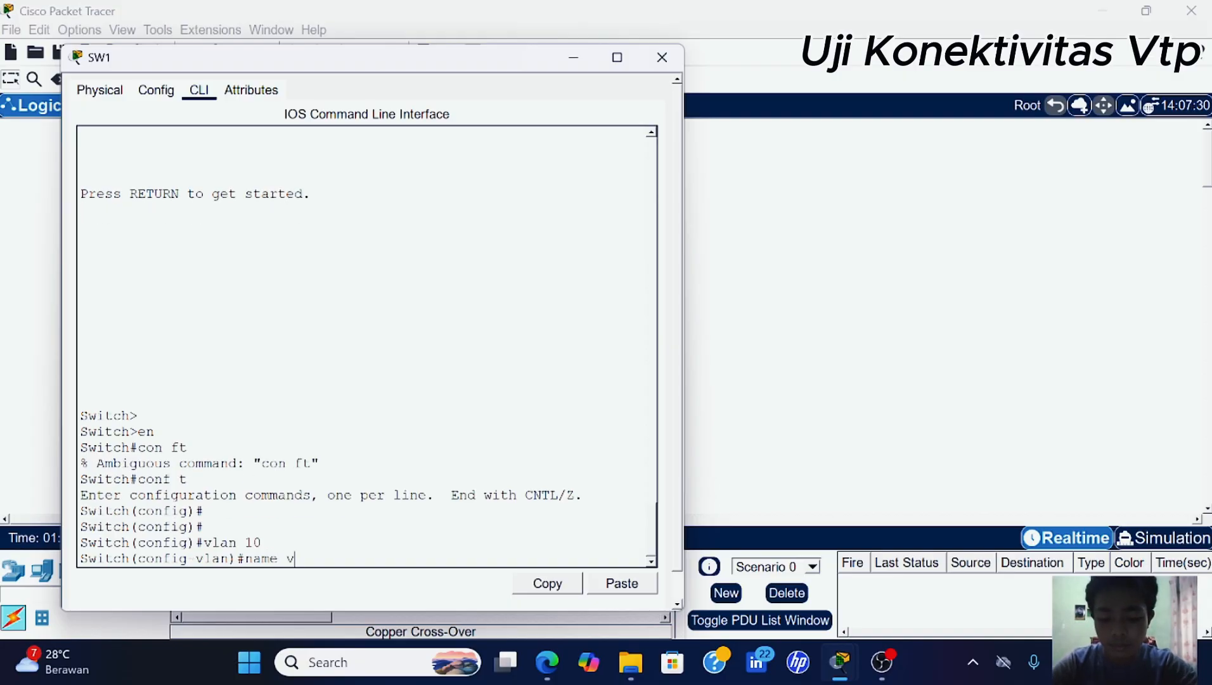
pyautogui.write('la')
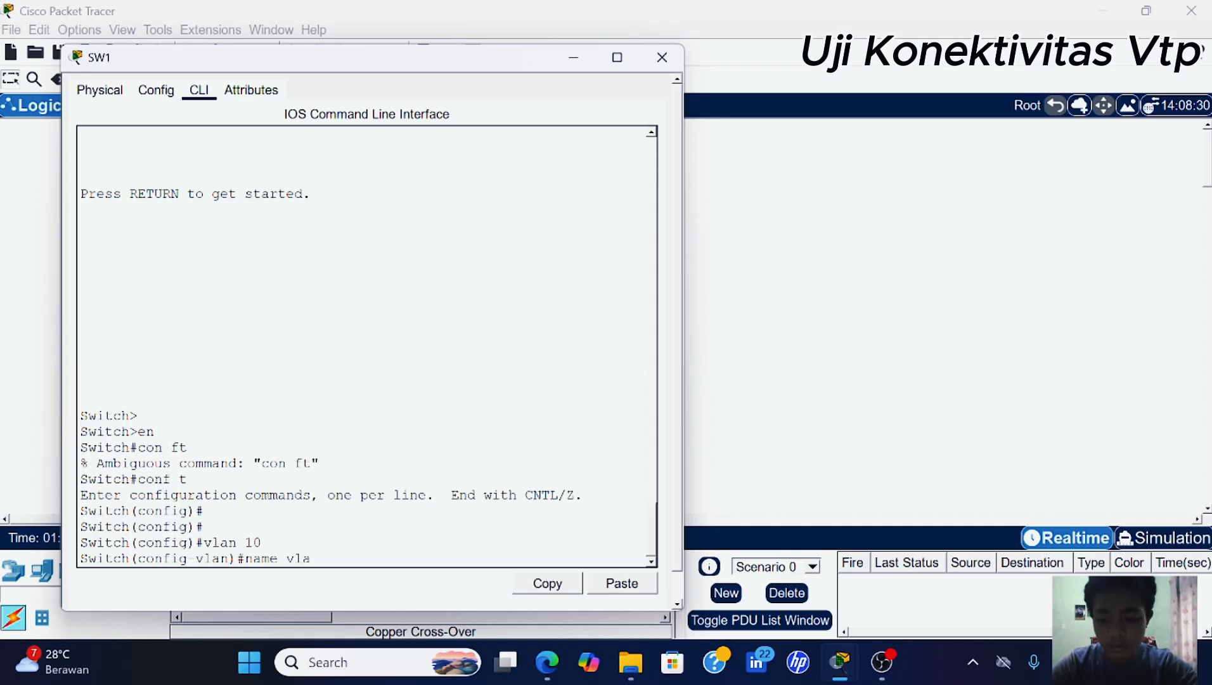
pyautogui.write('n10')
pyautogui.press('Return')
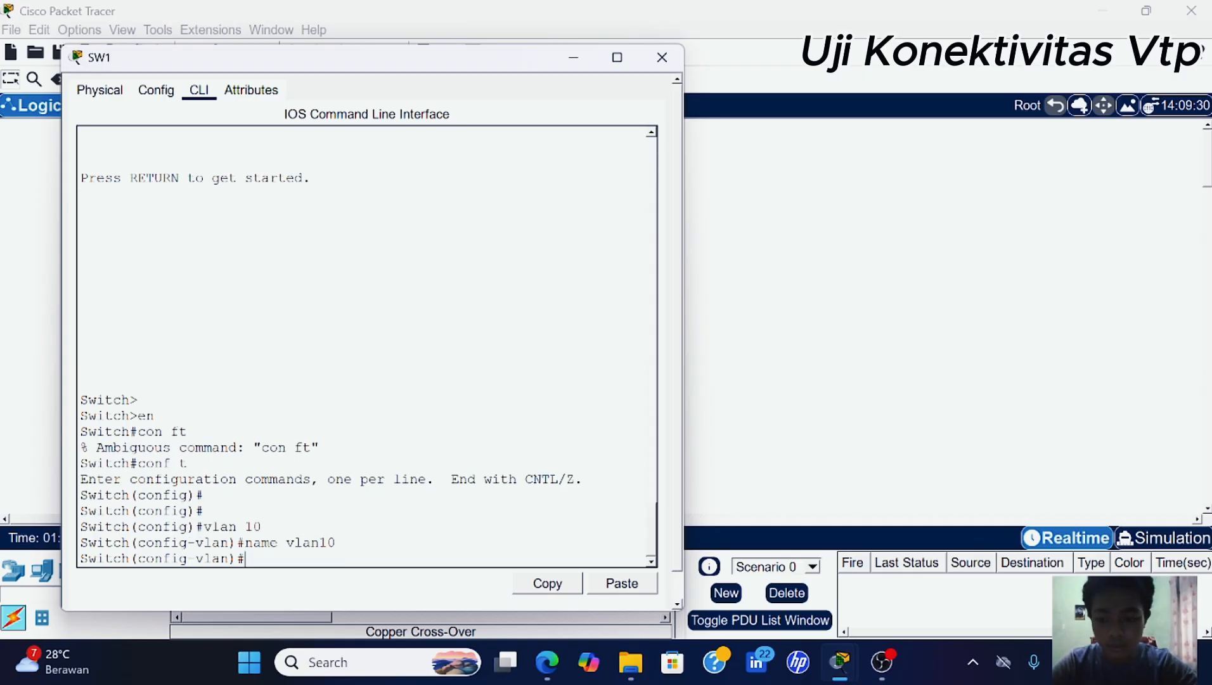
pyautogui.write('vl')
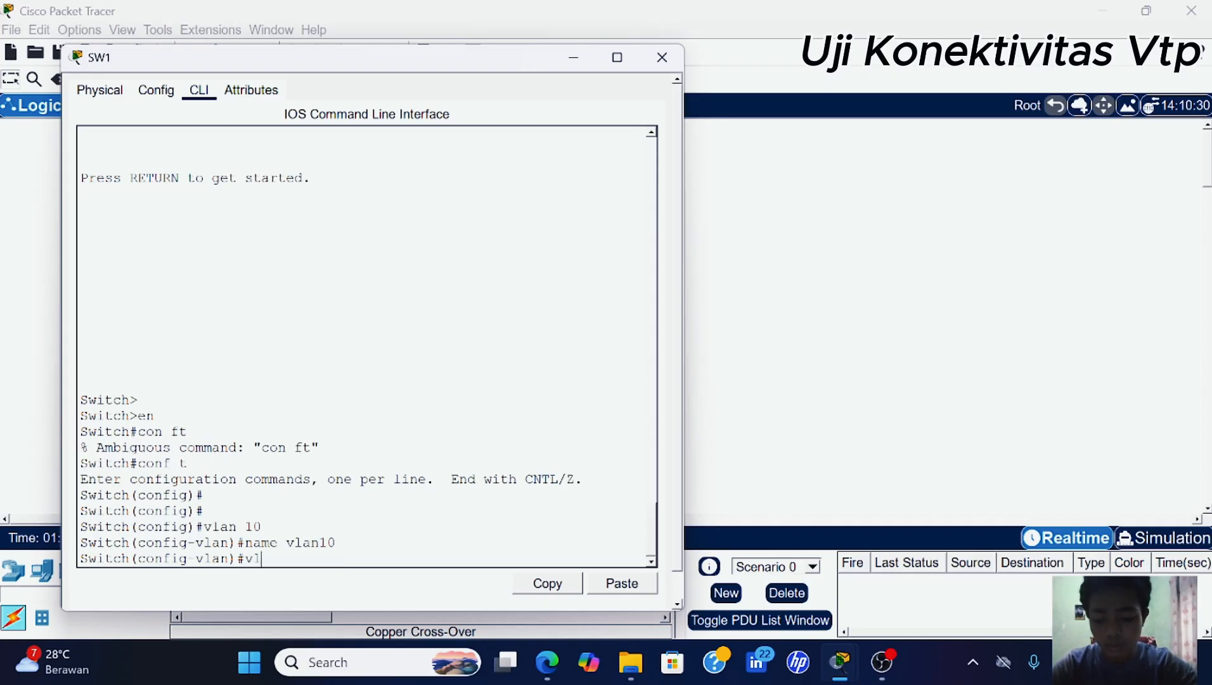
pyautogui.write('an')
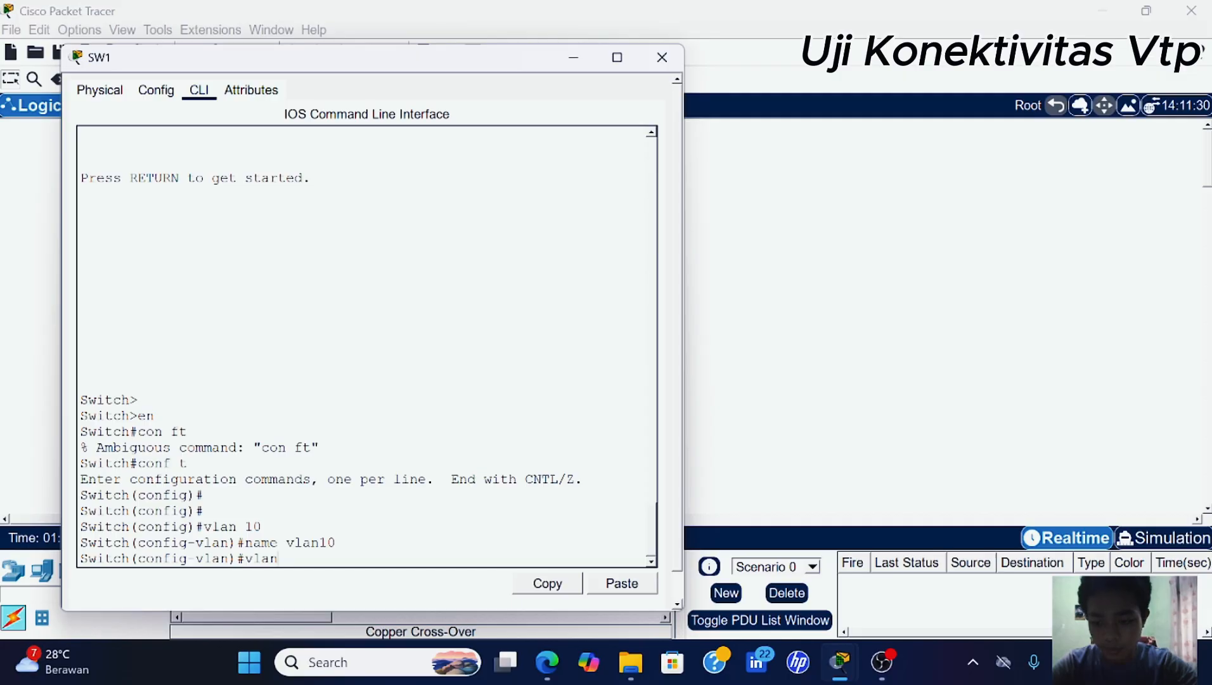
pyautogui.write(' 20')
pyautogui.press('Return')
pyautogui.write('nfig-vlan)#n')
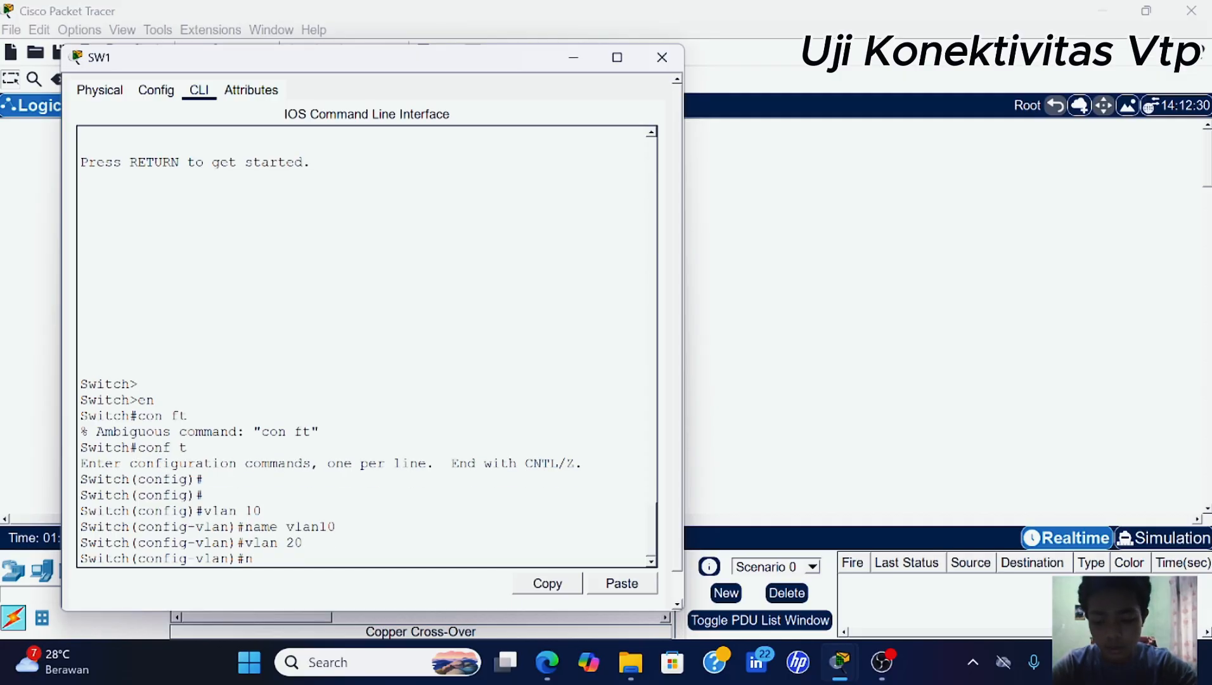
pyautogui.write('ame vlan20')
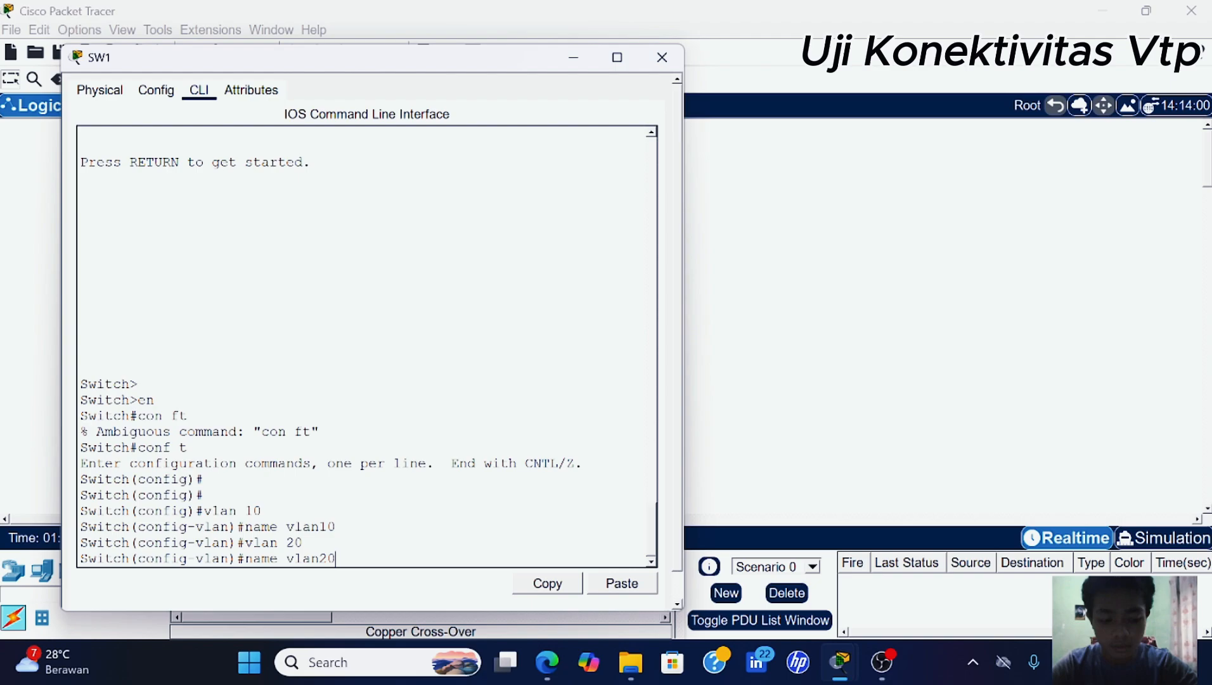
pyautogui.press('Return')
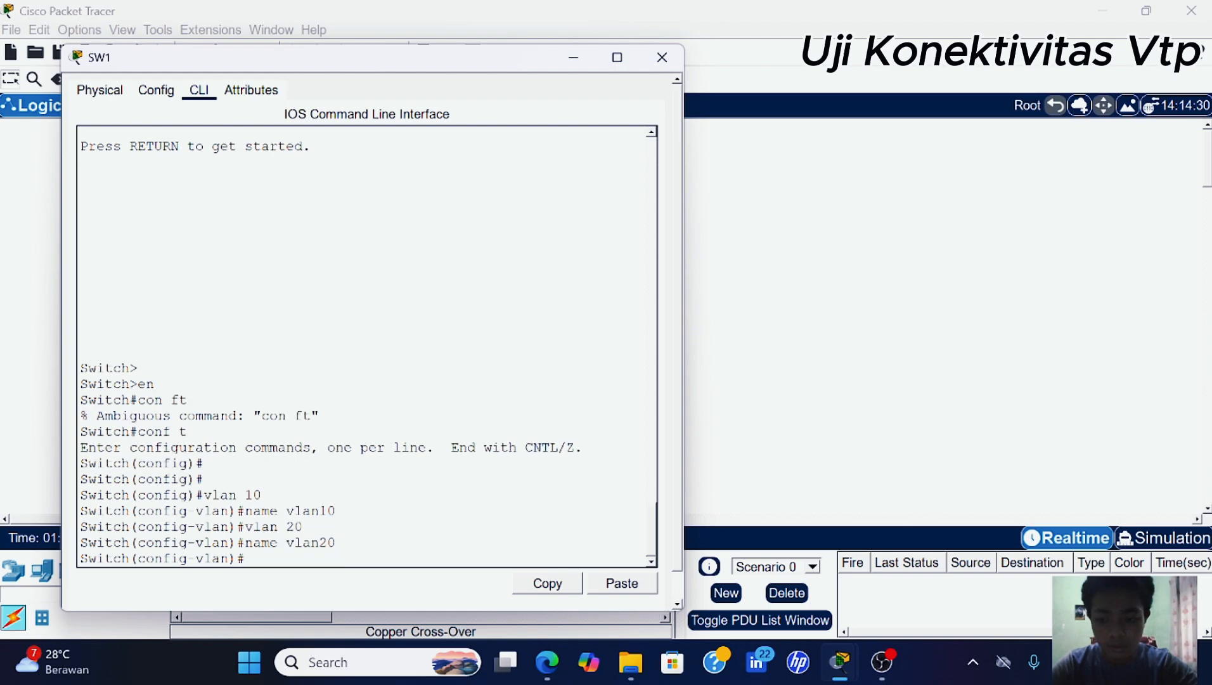
pyautogui.write('vlan')
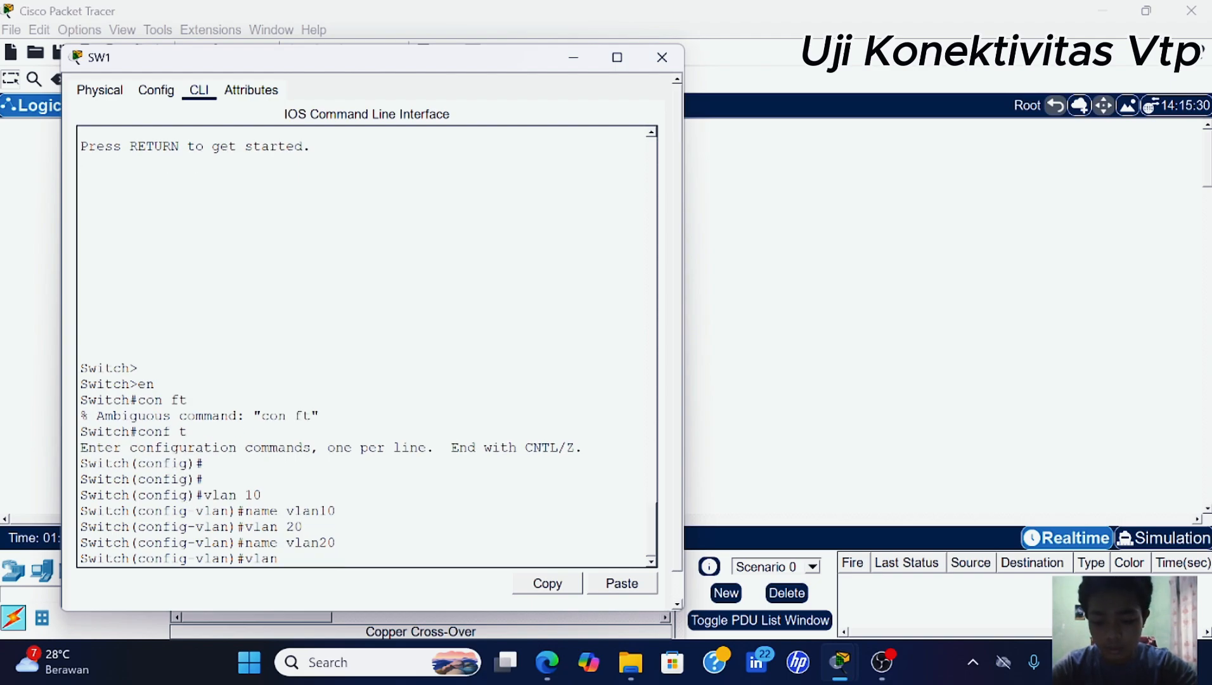
pyautogui.write(' 30')
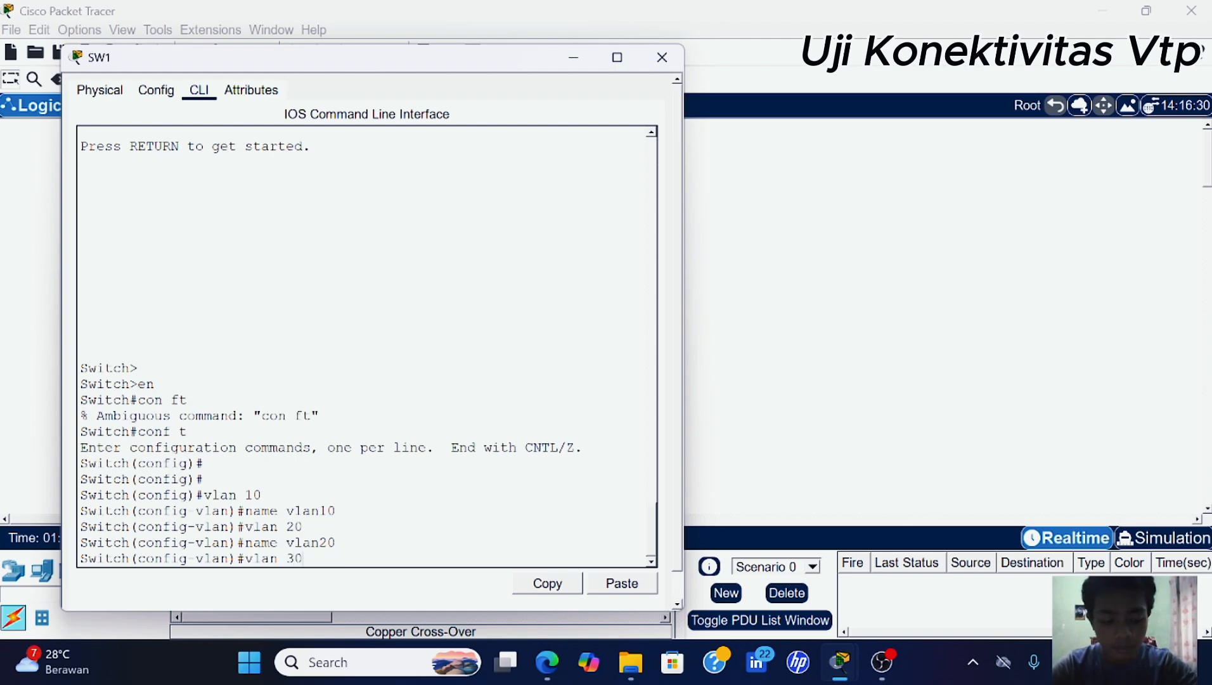
pyautogui.press('Return')
pyautogui.write('name ')
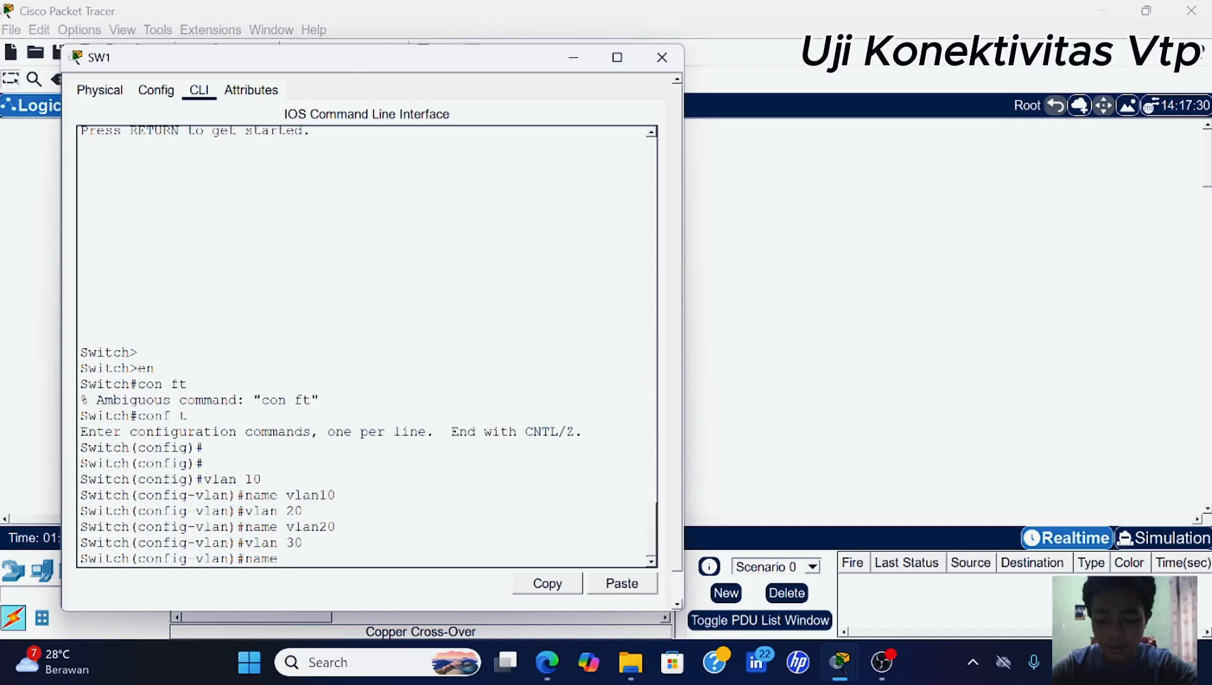
pyautogui.write('vlan30')
pyautogui.press('Return')
pyautogui.press('Return')
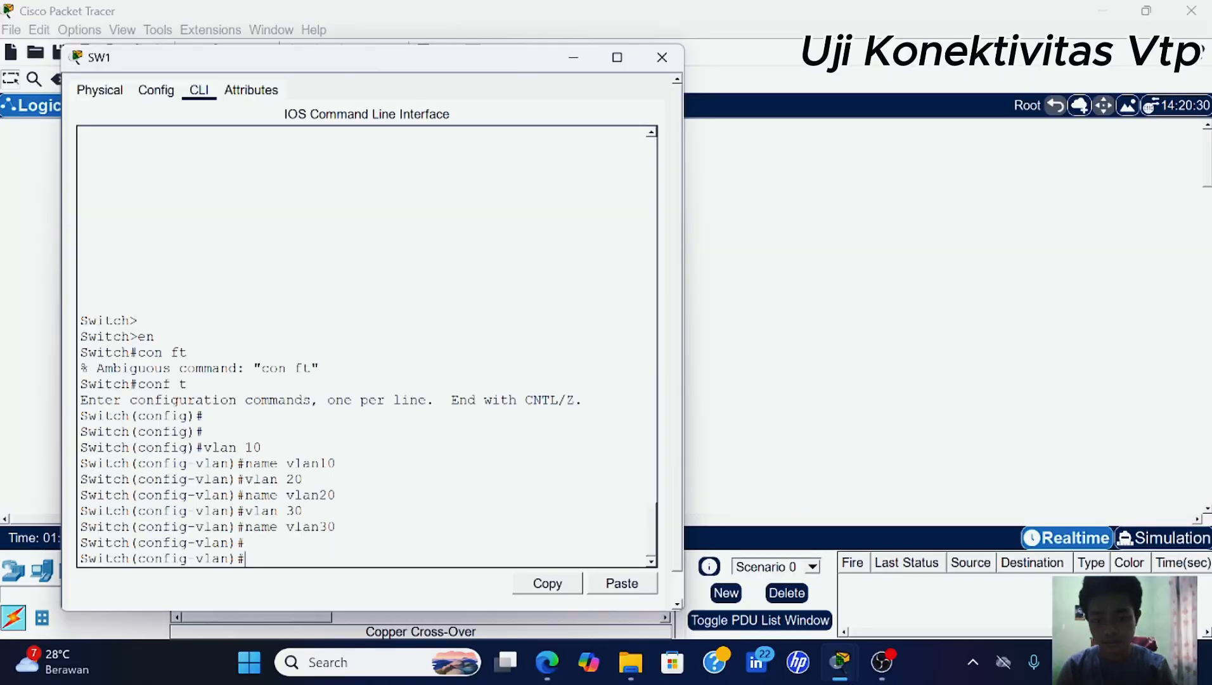
# - Run 'do sh vl br', highlight the vlan10–vlan30 rows, and hide SW1's window
pyautogui.write('do')
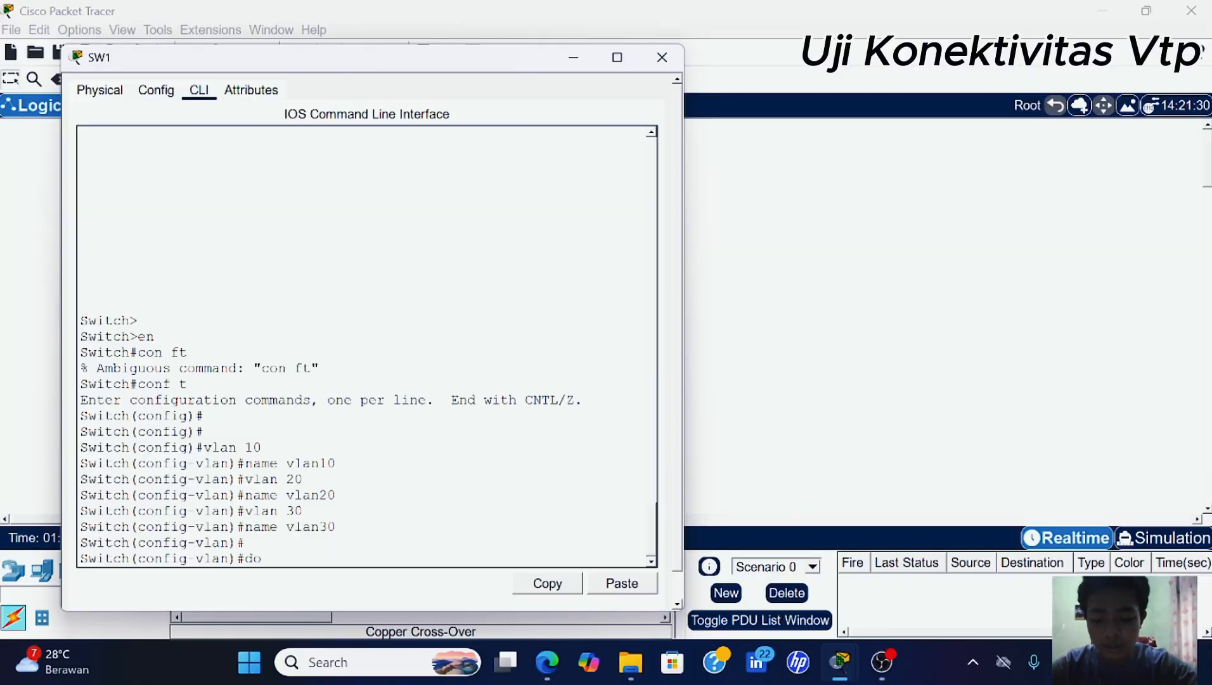
pyautogui.write(' sh vl br')
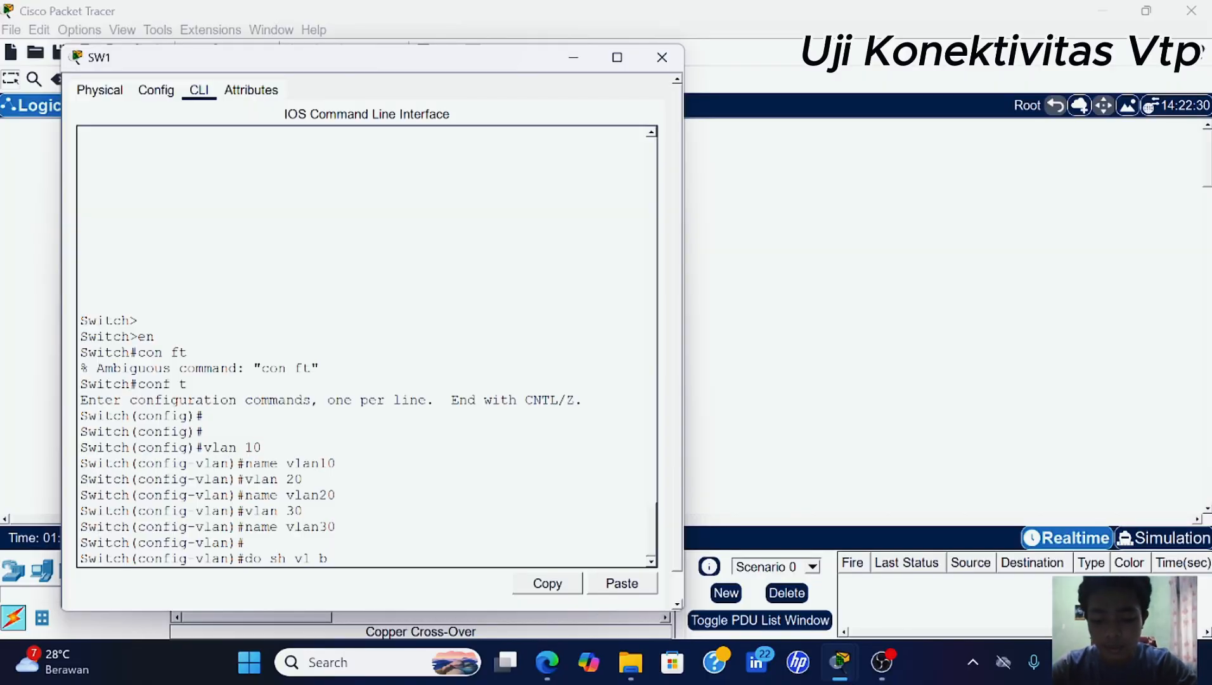
pyautogui.press('Return')
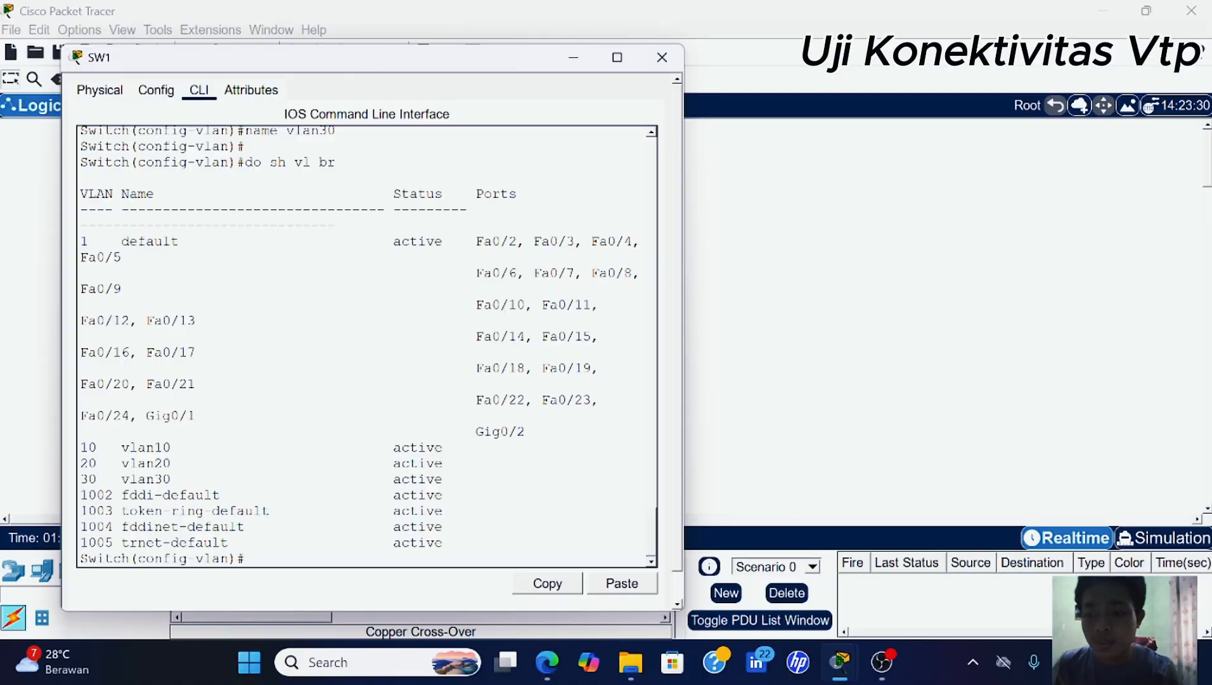
pyautogui.moveTo(80, 447); pyautogui.dragTo(441, 480)
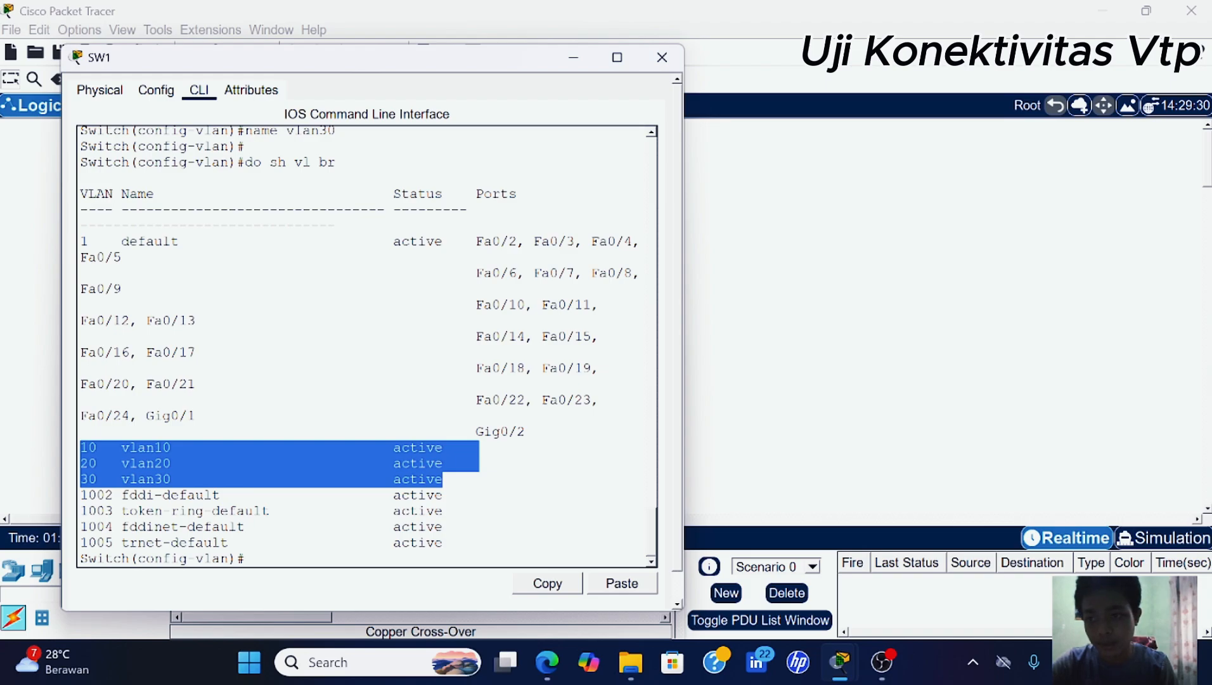
pyautogui.click(573, 61)
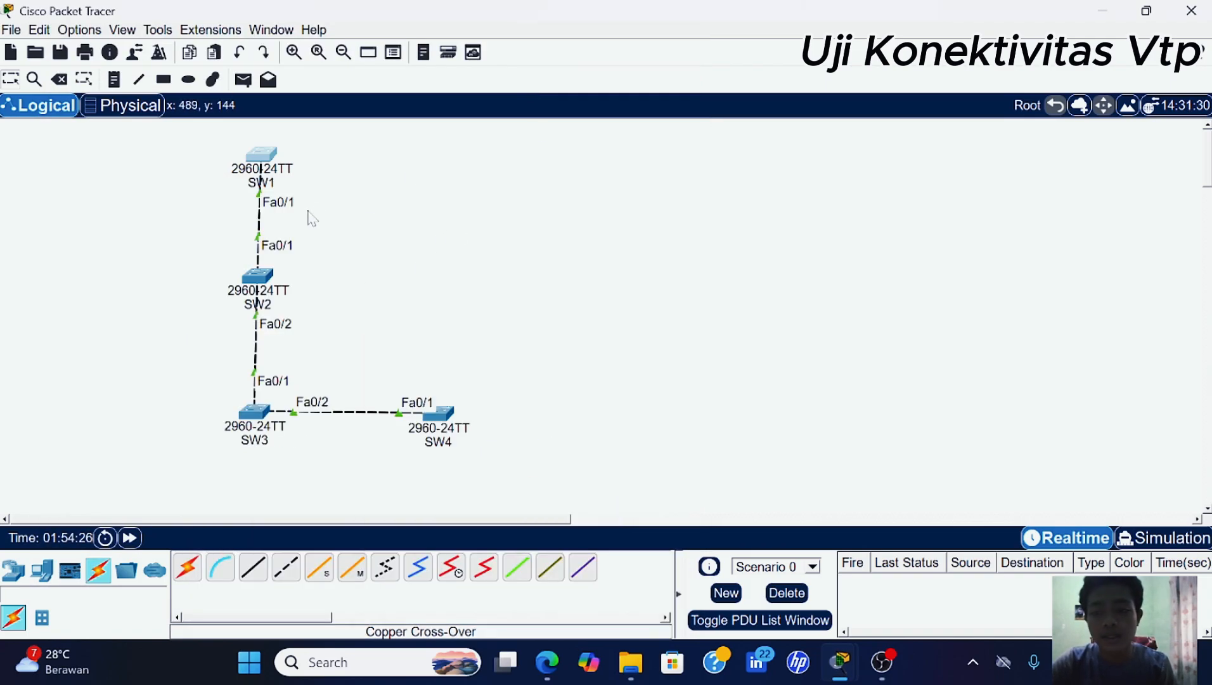
# - Run 'do sh vl br' on SW2, showing only default VLANs, then hide its window
pyautogui.click(257, 277)
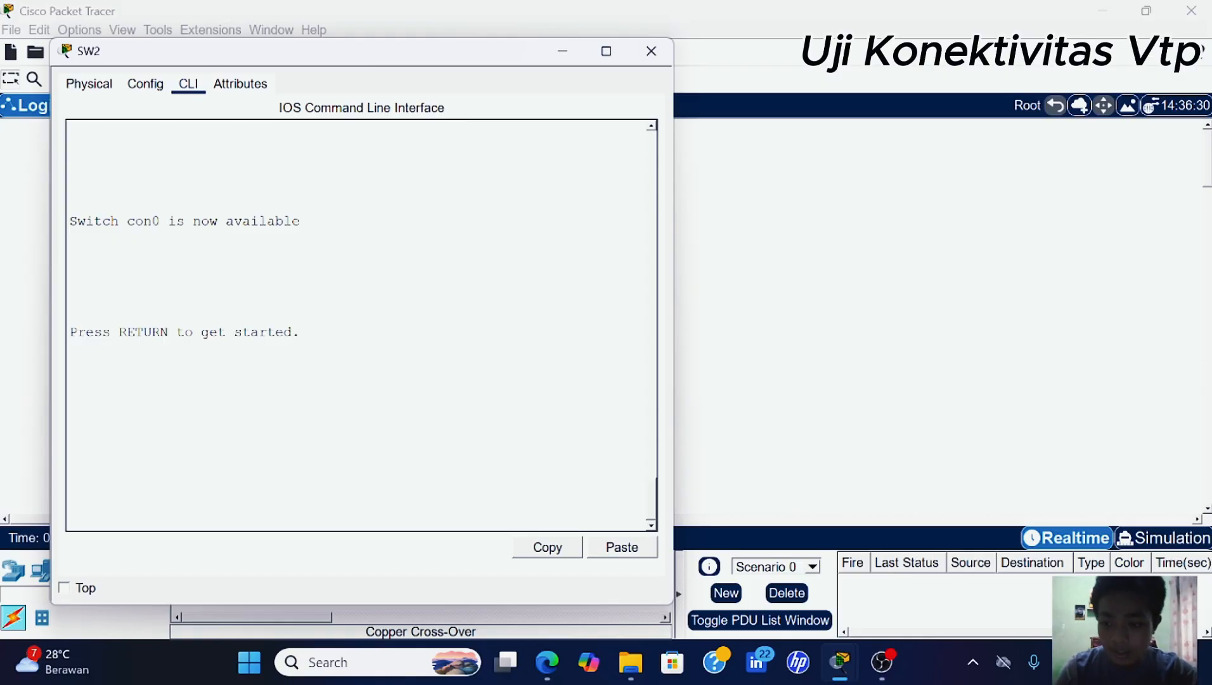
pyautogui.press('Return')
pyautogui.press('Return')
pyautogui.write('en')
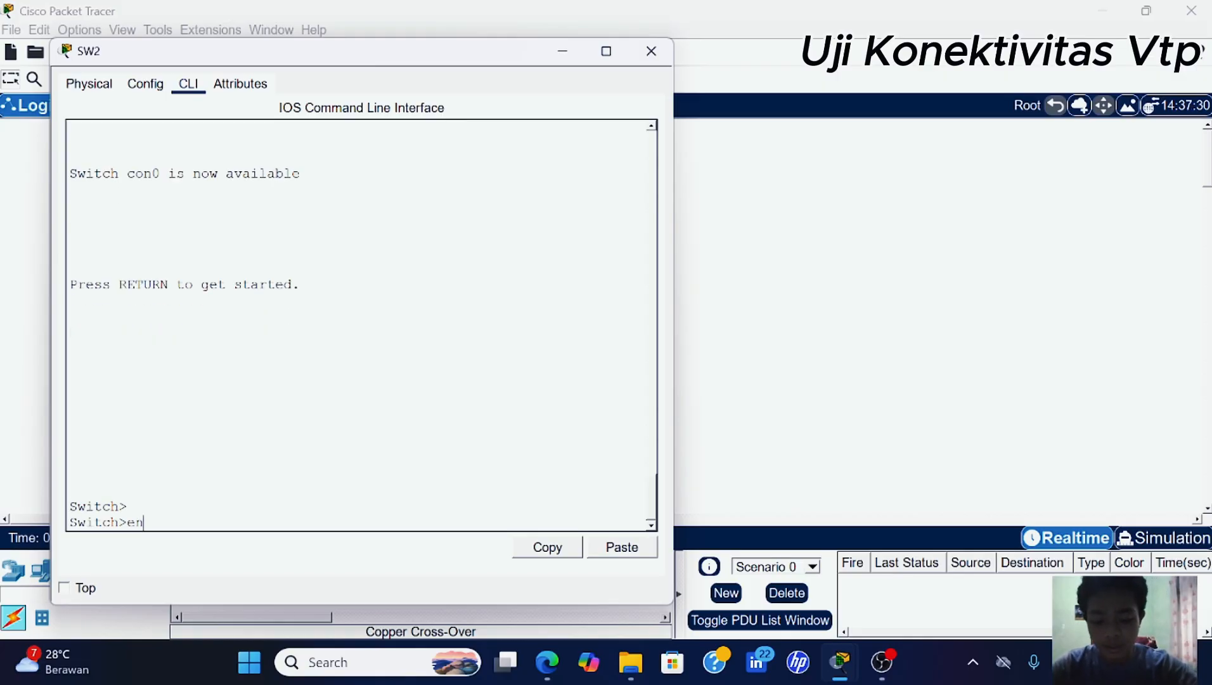
pyautogui.press('Return')
pyautogui.write('conf t')
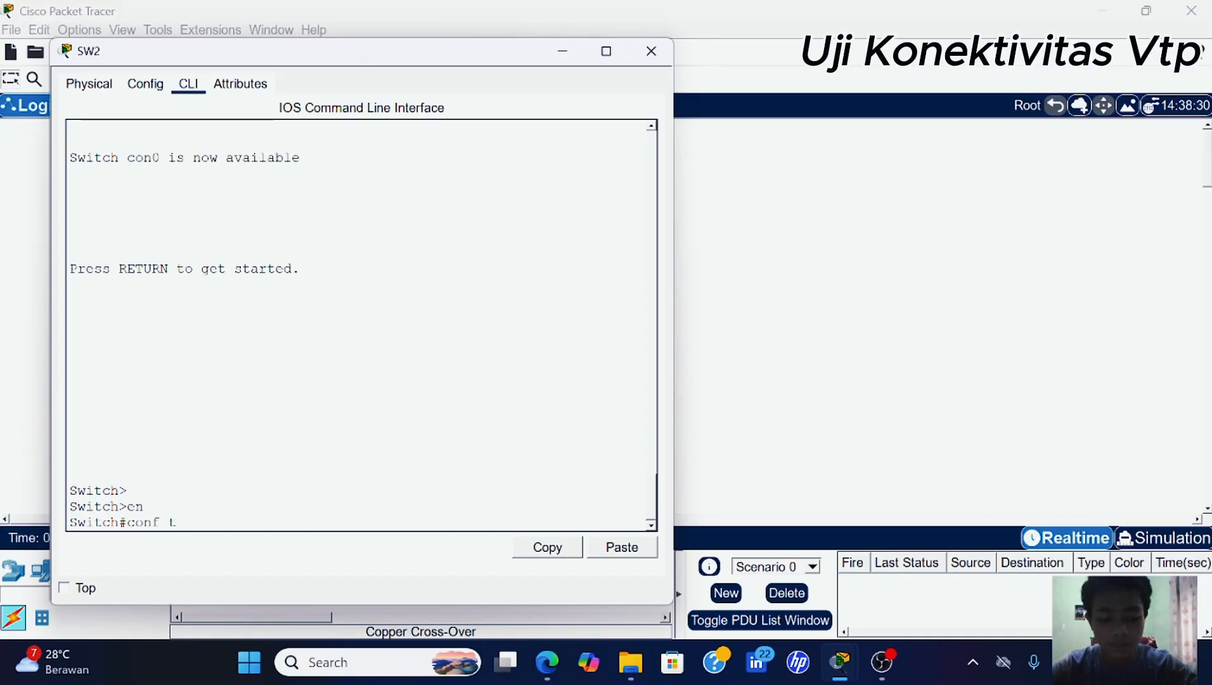
pyautogui.press('Return')
pyautogui.write('do sh')
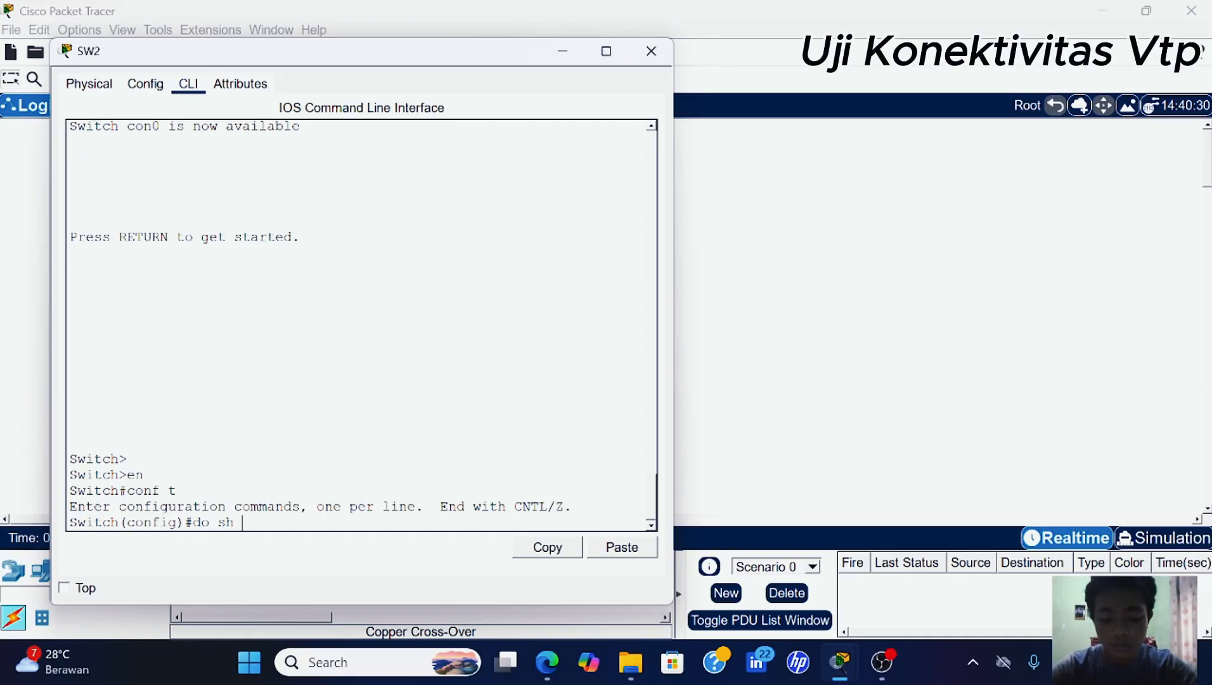
pyautogui.write(' vl br')
pyautogui.press('Return')
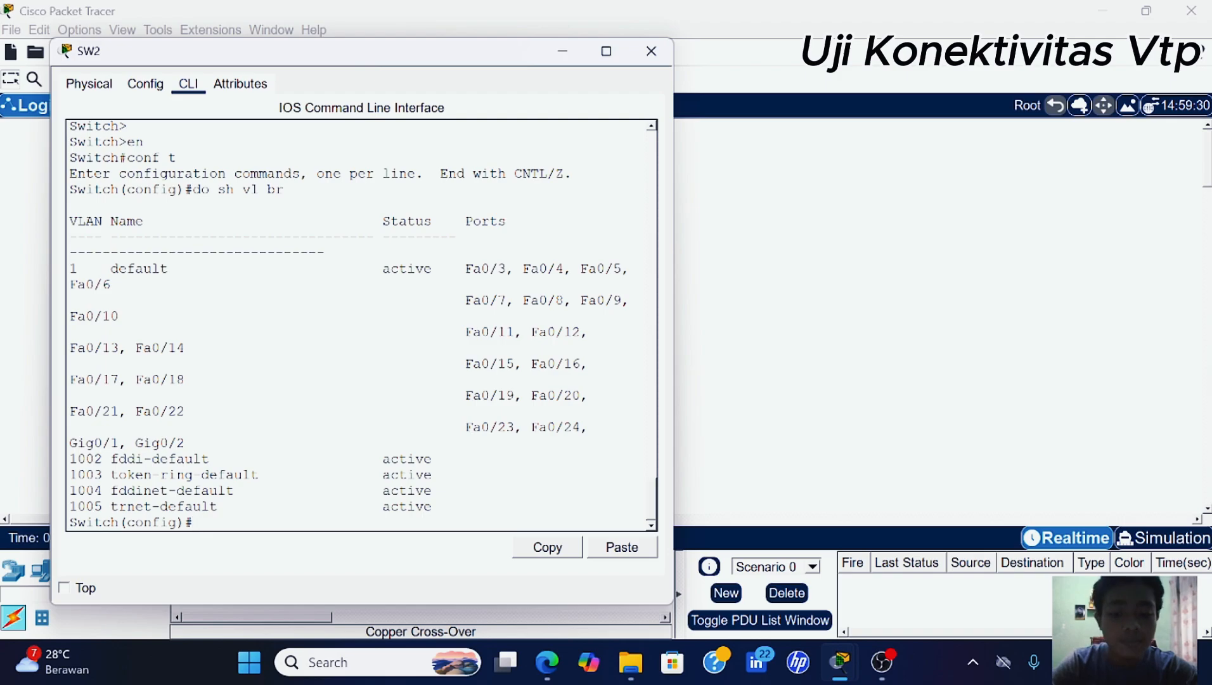
pyautogui.click(564, 51)
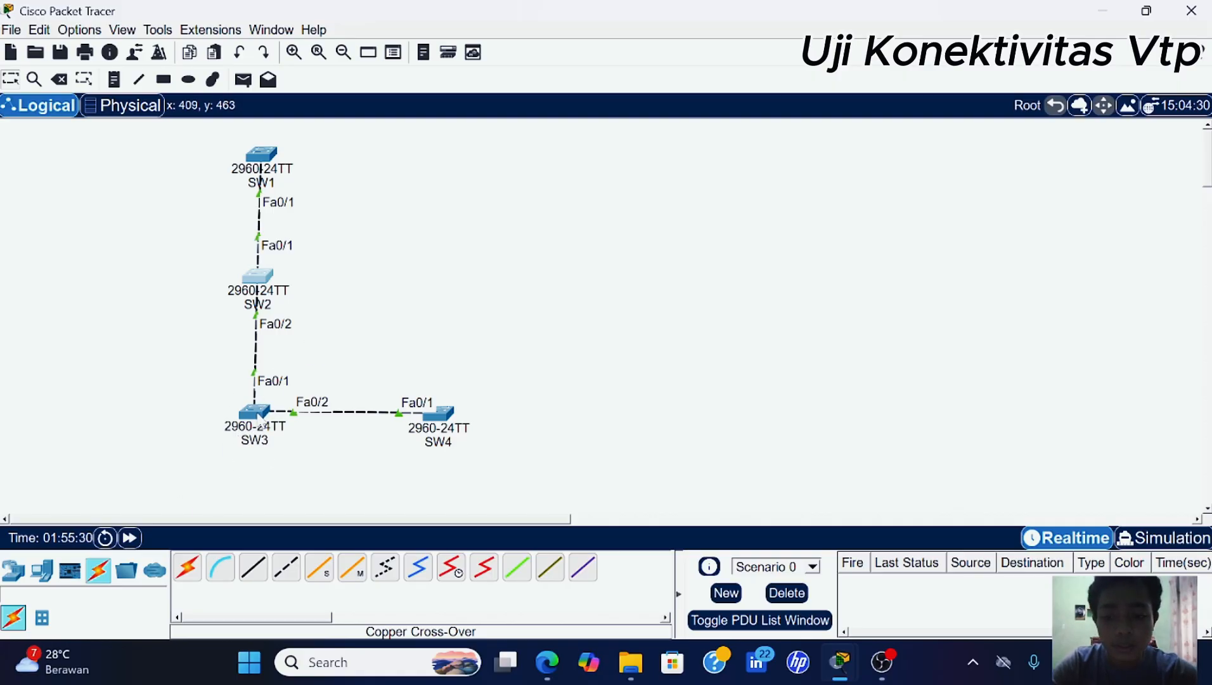
# - Run 'do sh vl br' on SW3, showing vlan10, vlan20 and vlan30 active
pyautogui.click(260, 415)
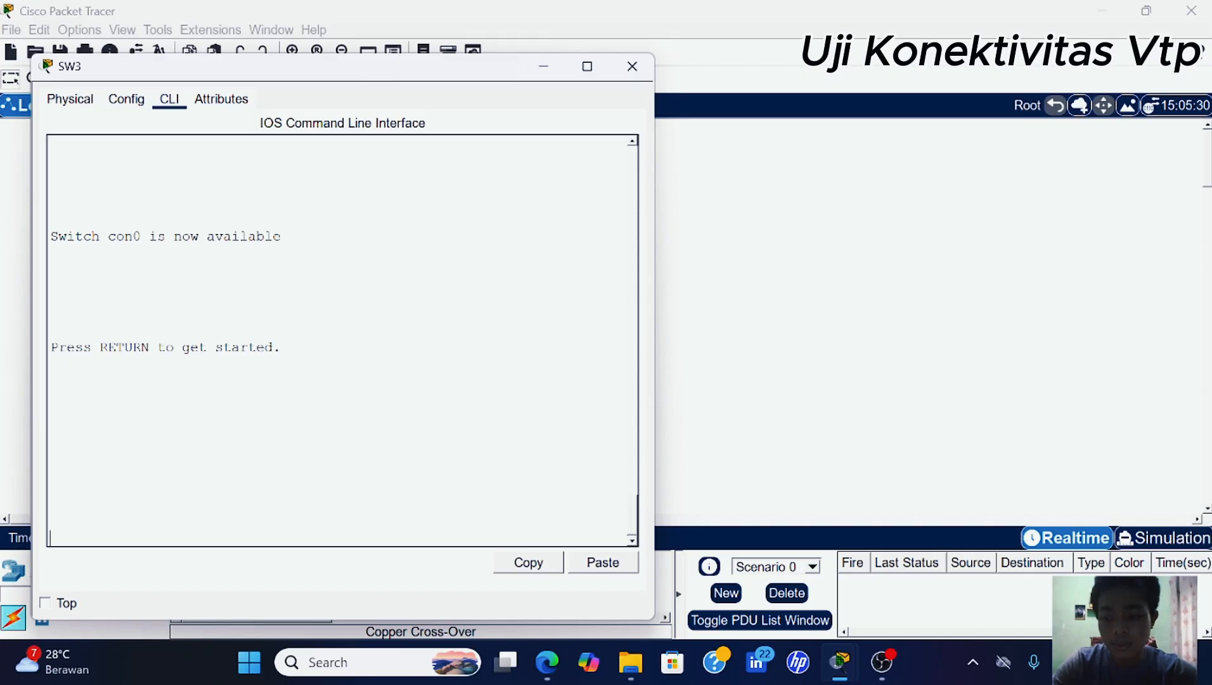
pyautogui.press('Return')
pyautogui.press('Return')
pyautogui.write('en')
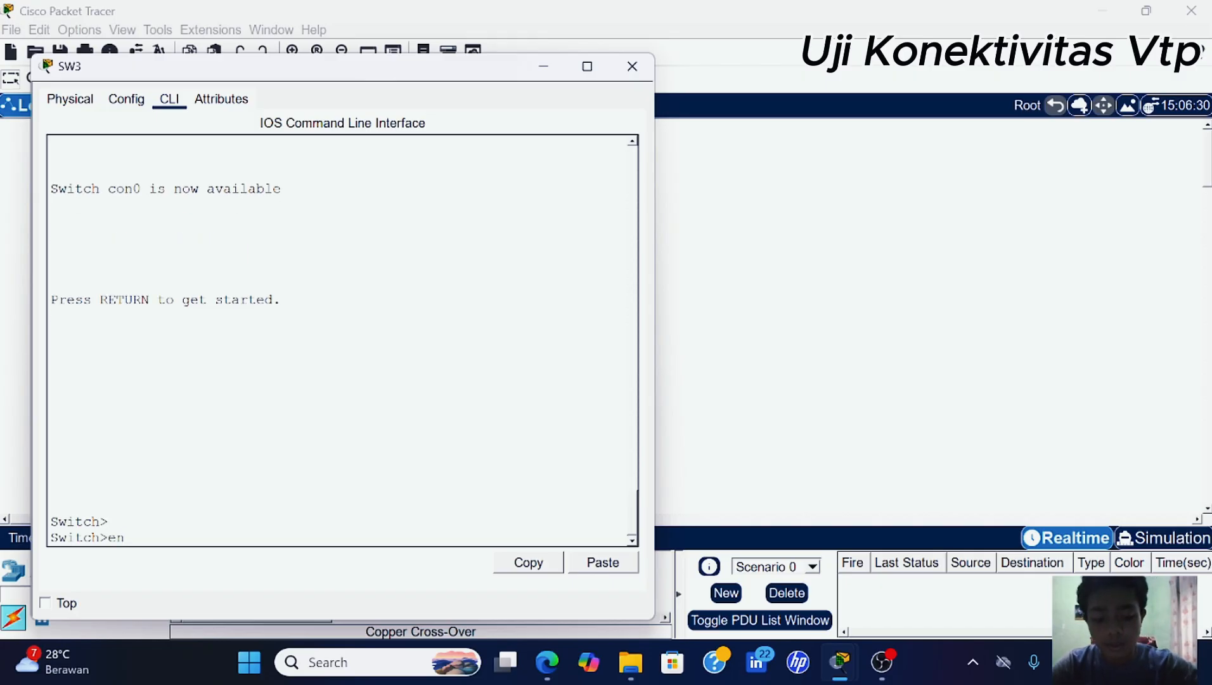
pyautogui.press('Return')
pyautogui.write('conf t')
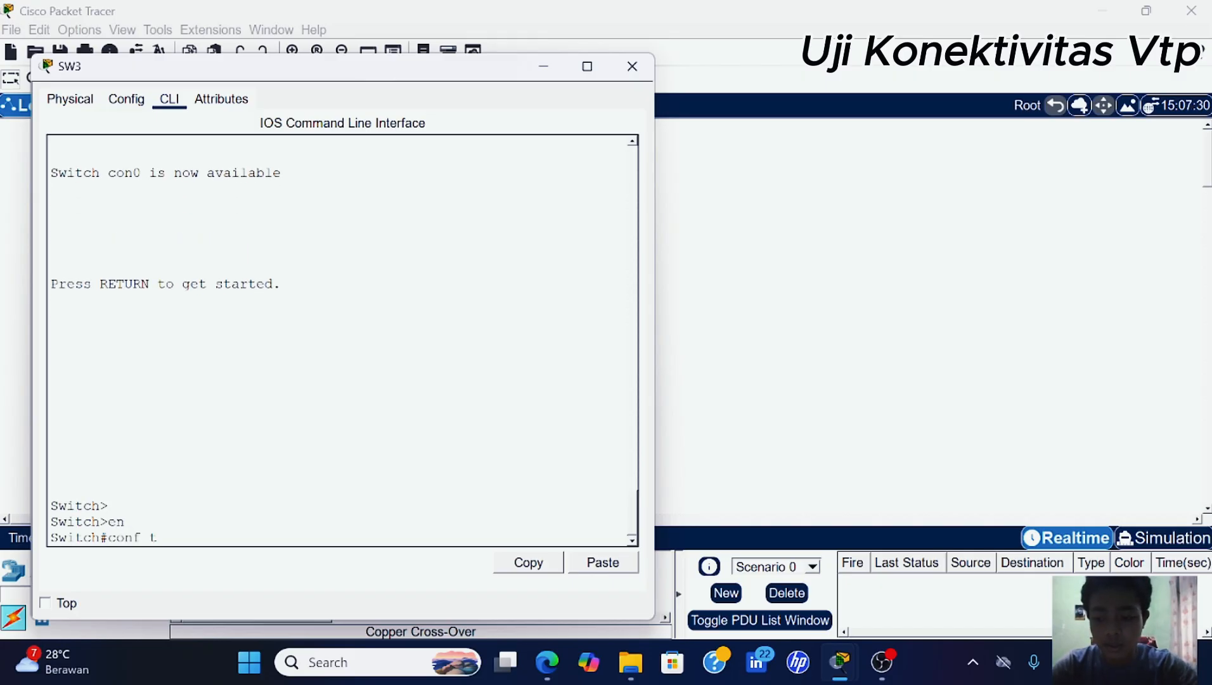
pyautogui.press('Return')
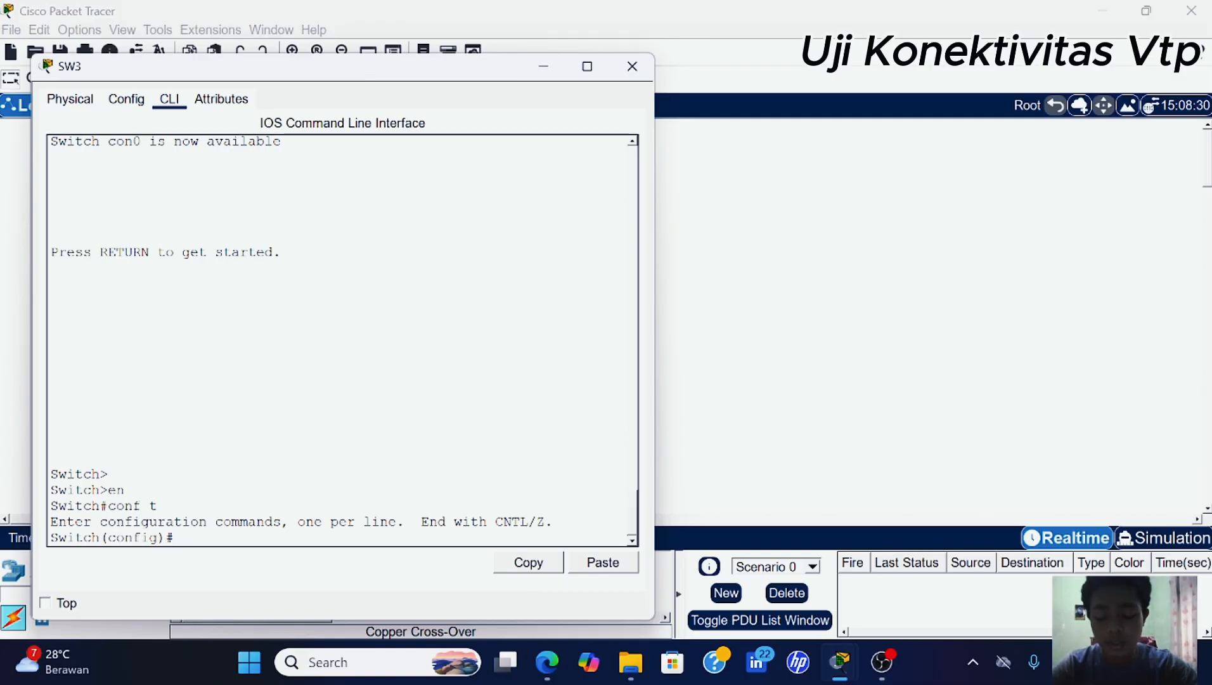
pyautogui.write('do sh ')
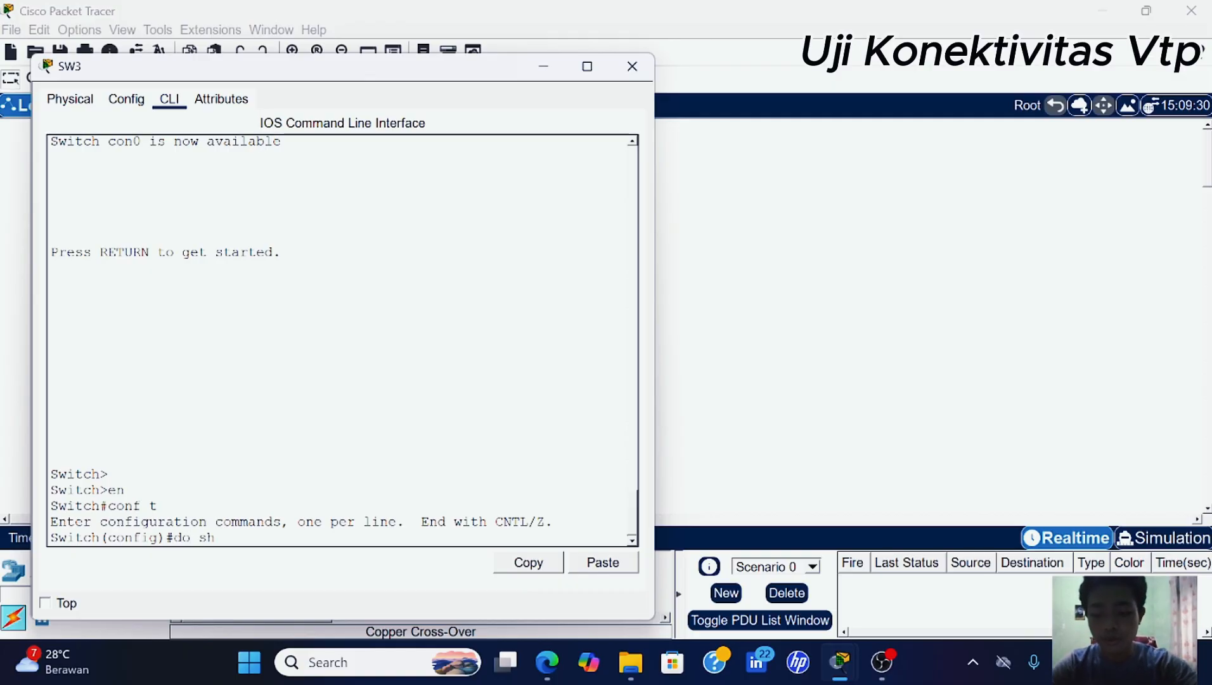
pyautogui.write('vl br')
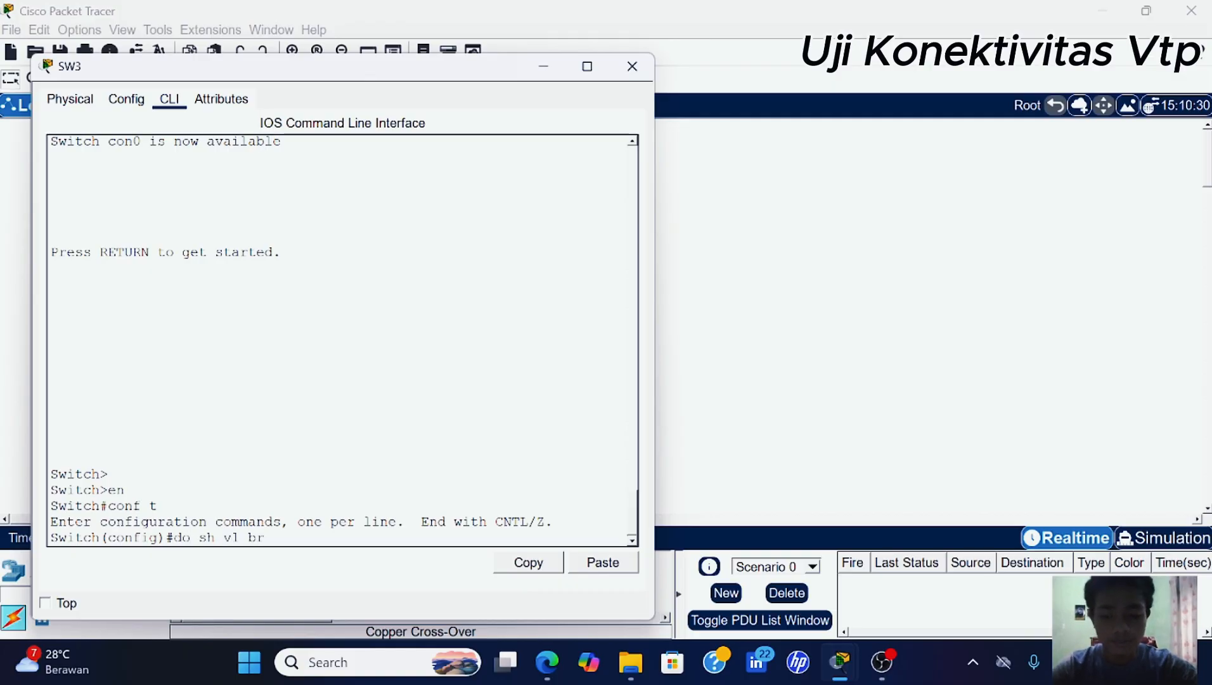
pyautogui.press('Return')
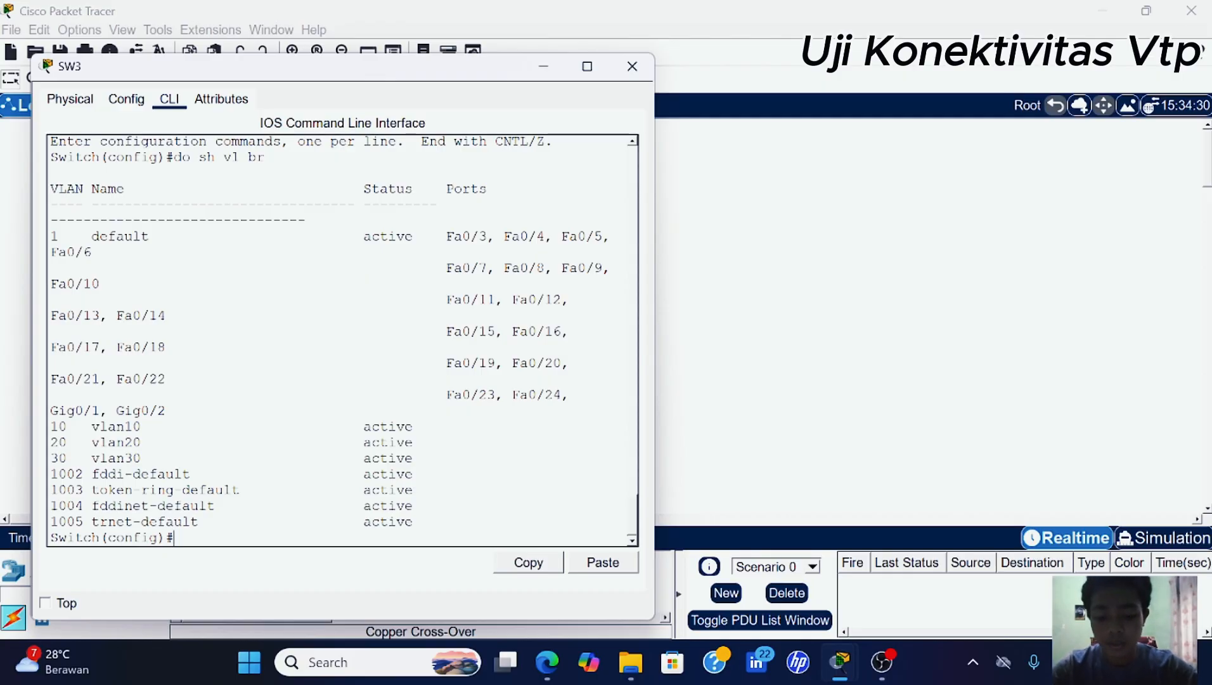
# - Erase the partly typed 'vlan' entry and close SW3's window
pyautogui.write('vlan')
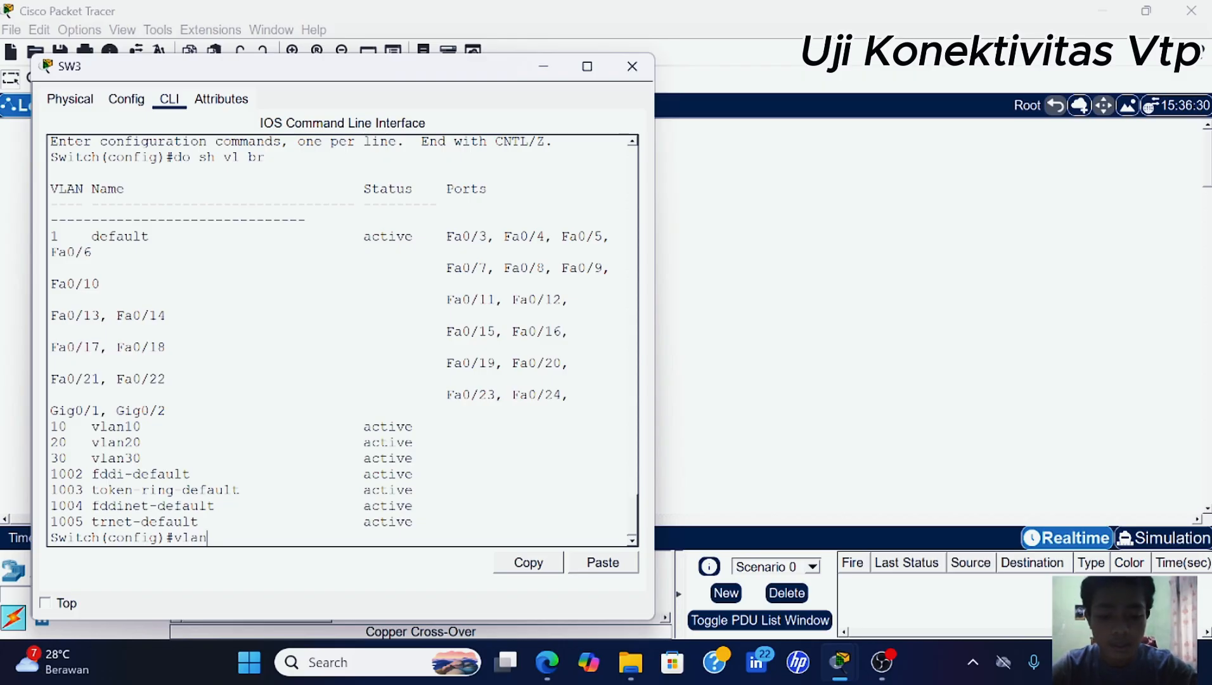
pyautogui.press('BackSpace')
pyautogui.press('BackSpace')
pyautogui.press('BackSpace')
pyautogui.press('BackSpace')
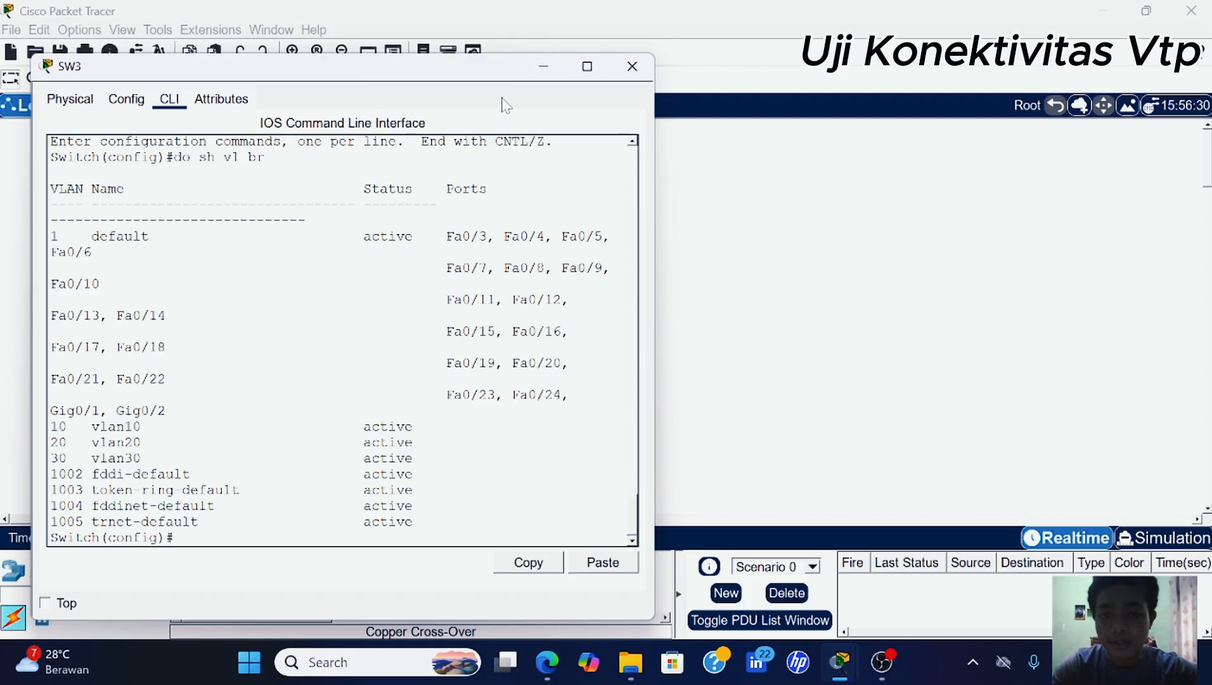
pyautogui.click(632, 66)
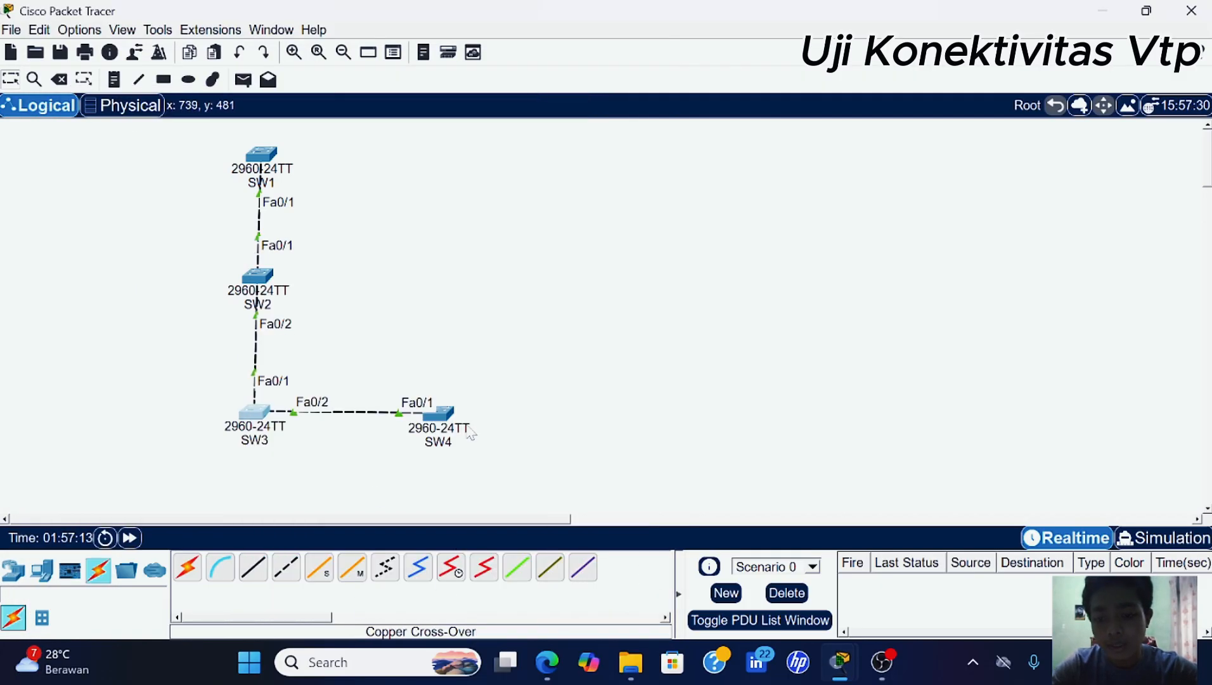
# - On SW4, enter en and conf t, then run 'do sh vl br' to see vlan10, vlan20 and vlan30 active
pyautogui.click(452, 415)
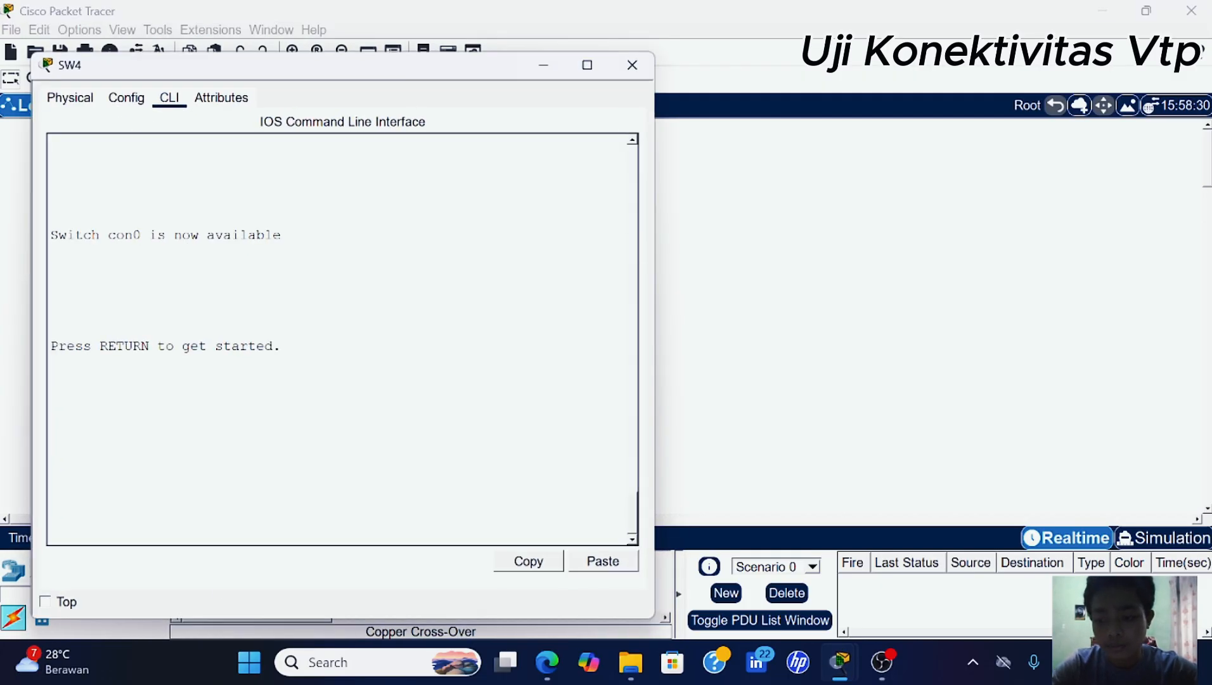
pyautogui.press('Return')
pyautogui.press('Return')
pyautogui.write('en')
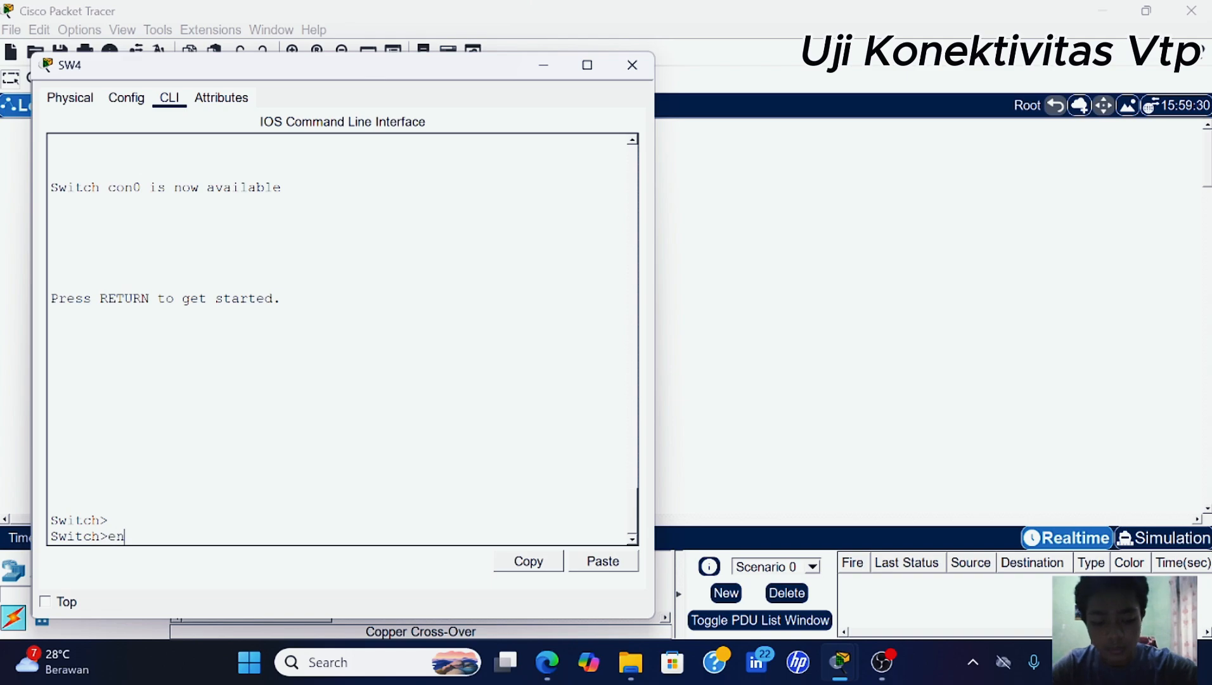
pyautogui.press('Return')
pyautogui.write('conf t')
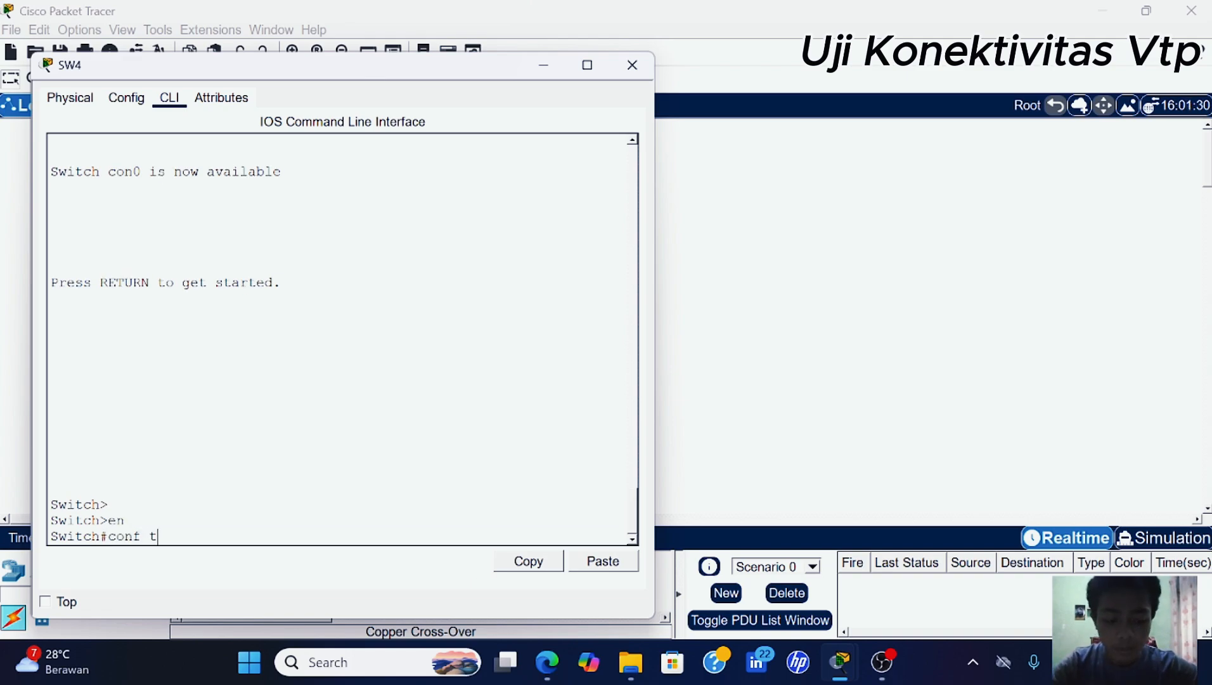
pyautogui.press('Return')
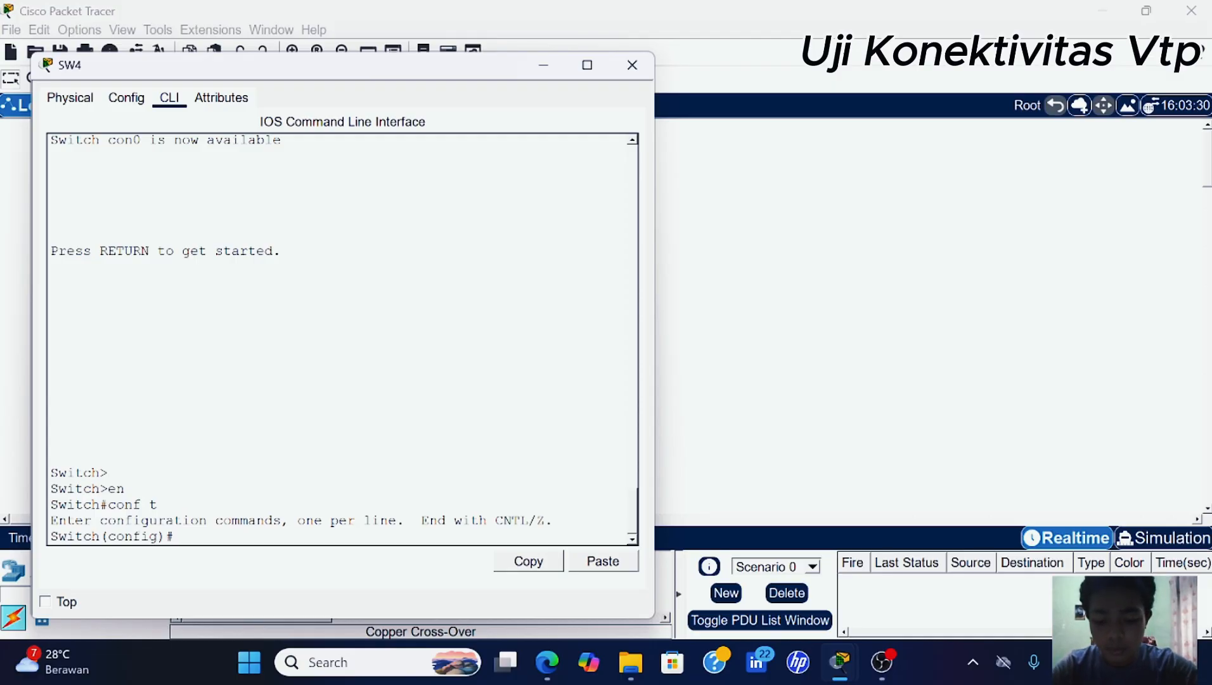
pyautogui.write('do sh vl br')
pyautogui.press('Return')
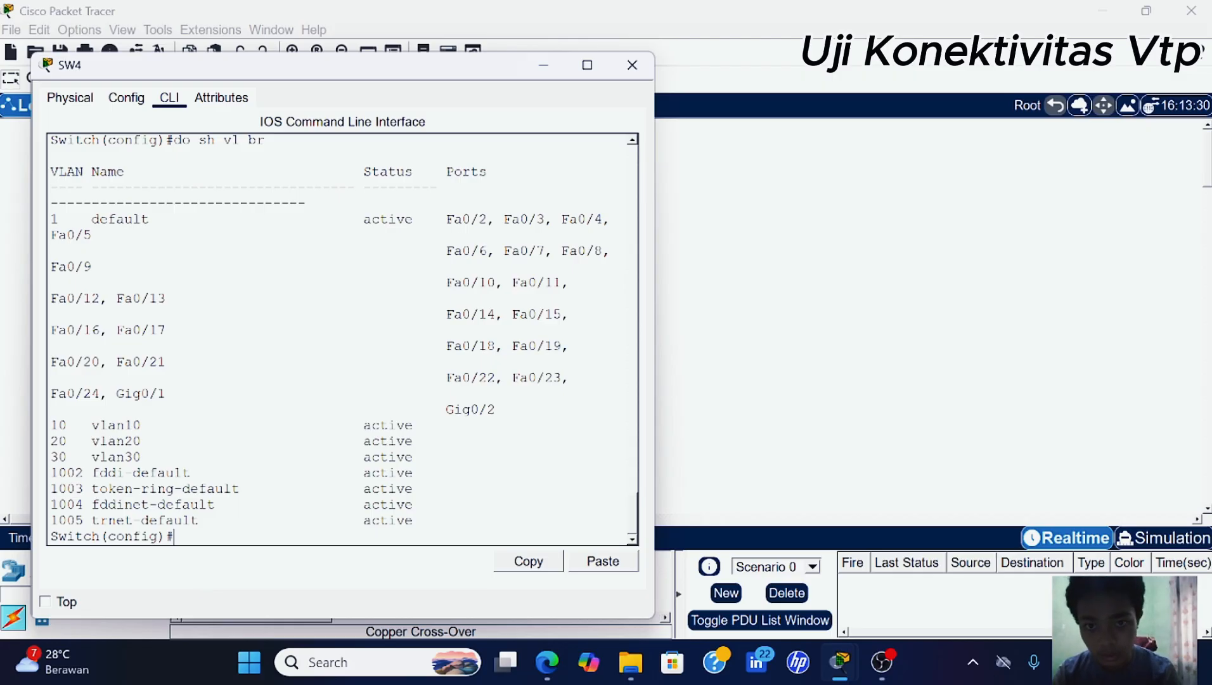
pyautogui.click(543, 65)
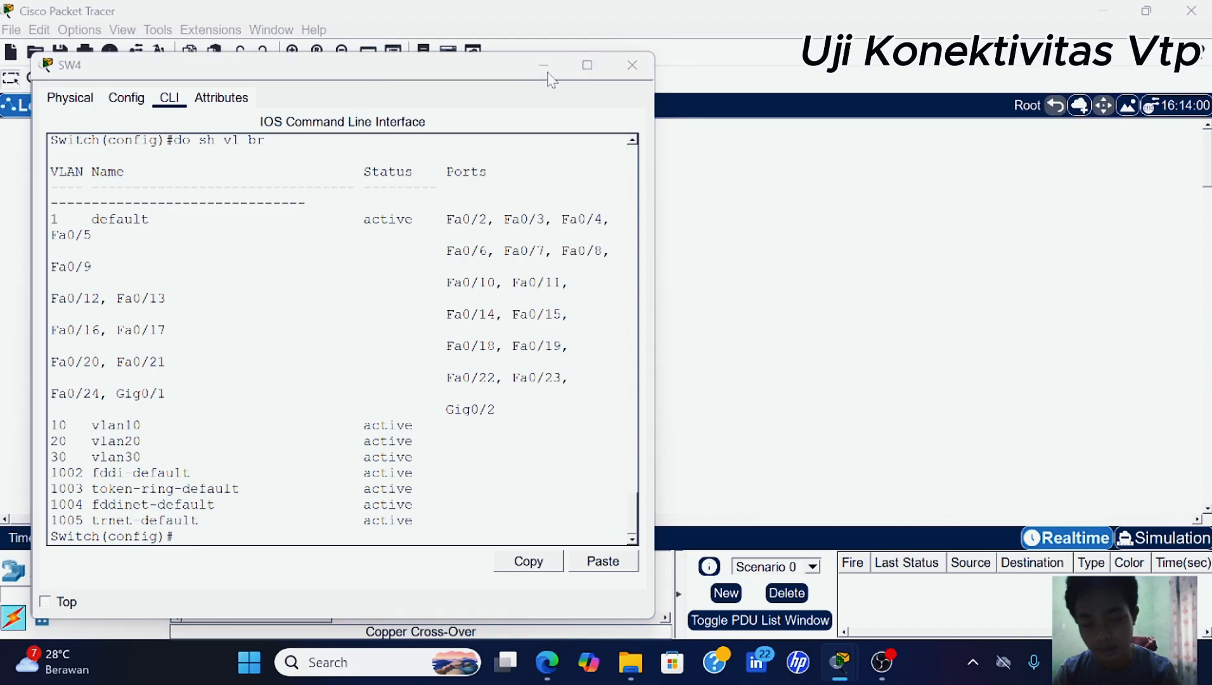
# - On SW1, create VLAN 40 and name it vlan40
pyautogui.click(262, 155)
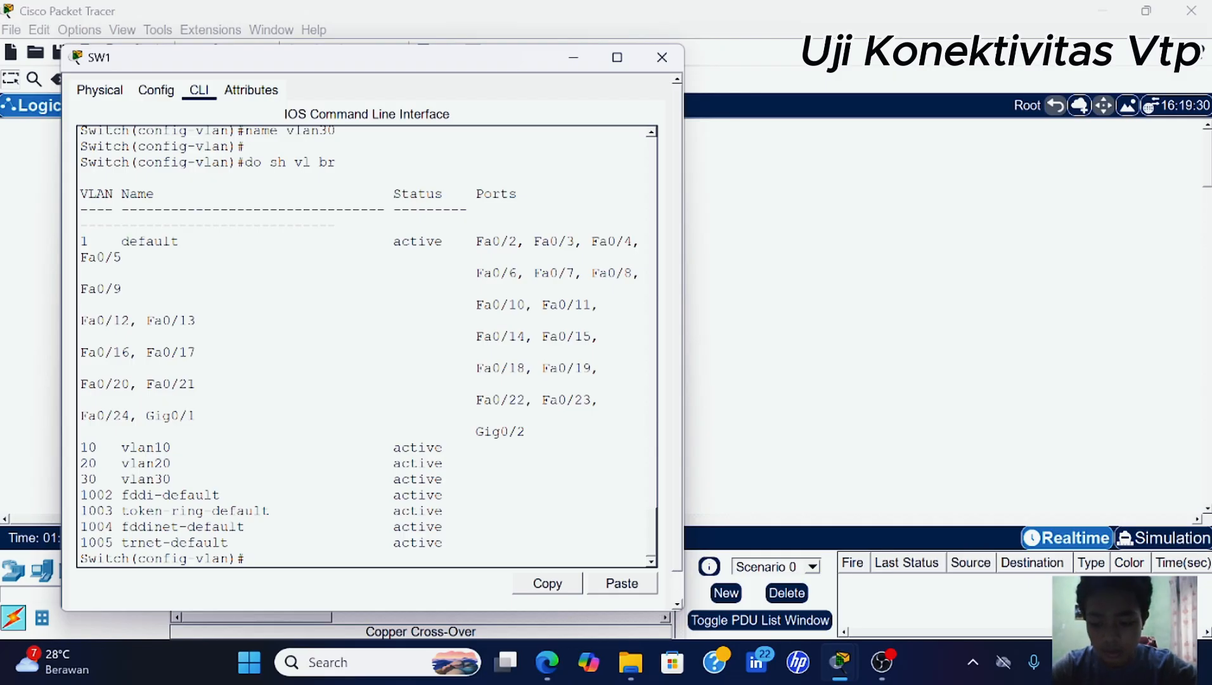
pyautogui.write('ex')
pyautogui.press('Return')
pyautogui.write('vla')
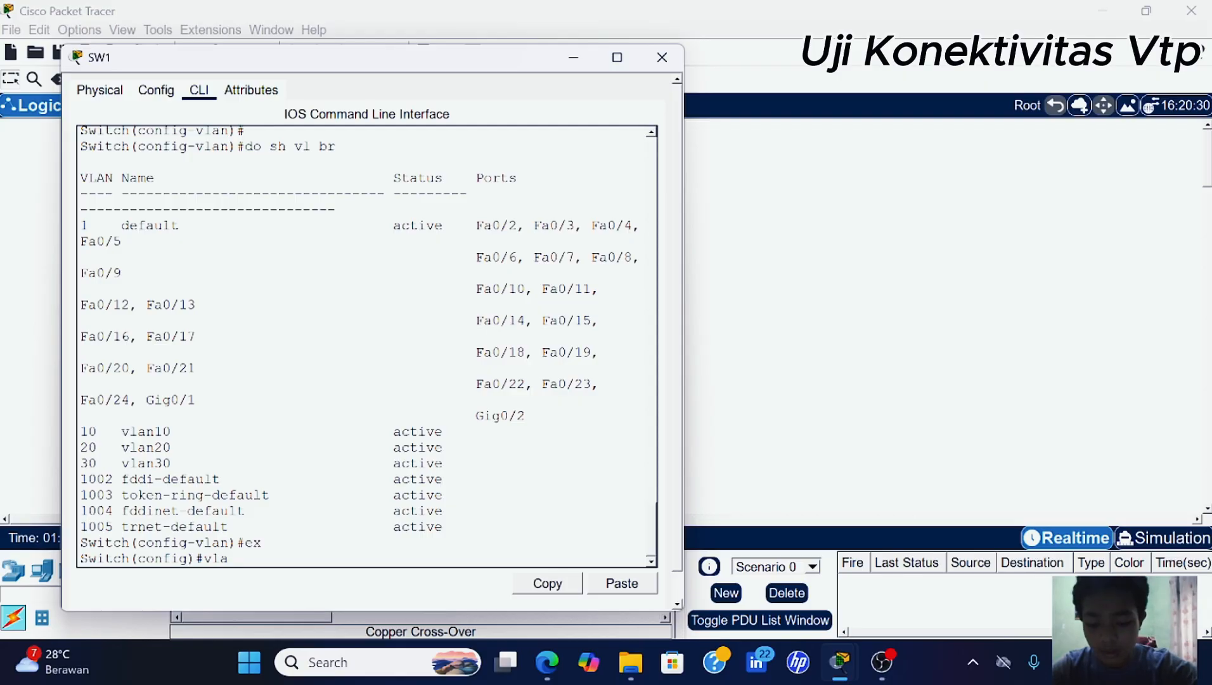
pyautogui.write('n')
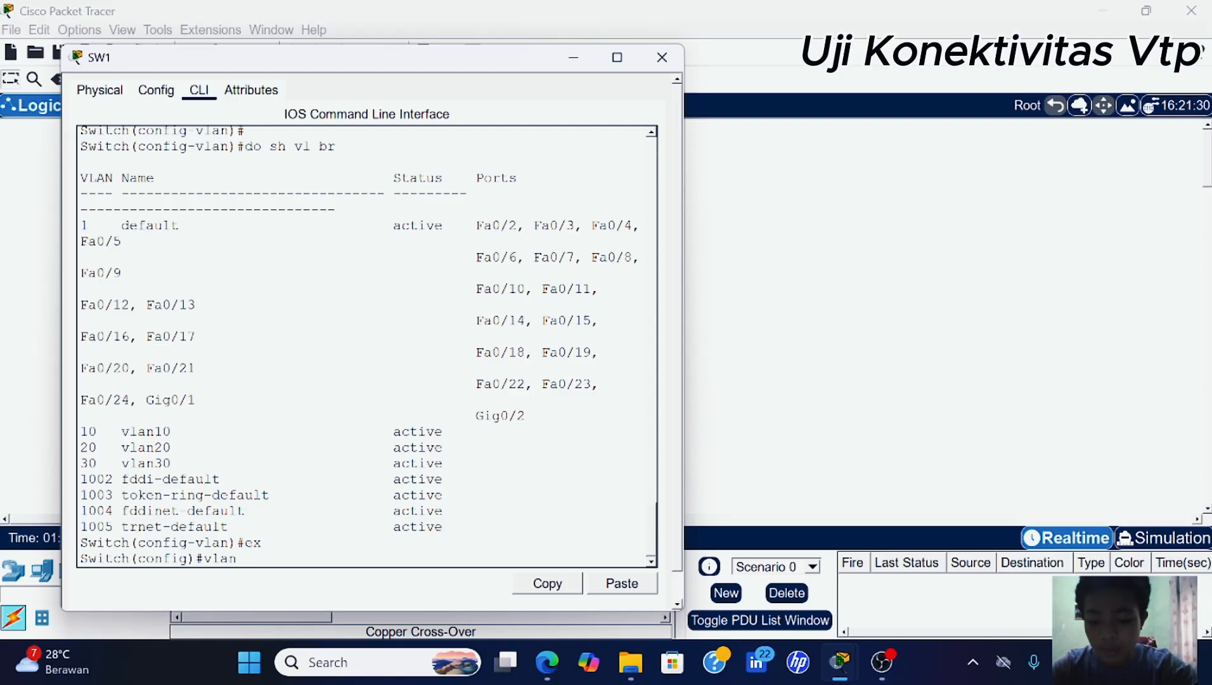
pyautogui.write(' 40')
pyautogui.press('Return')
pyautogui.write('na')
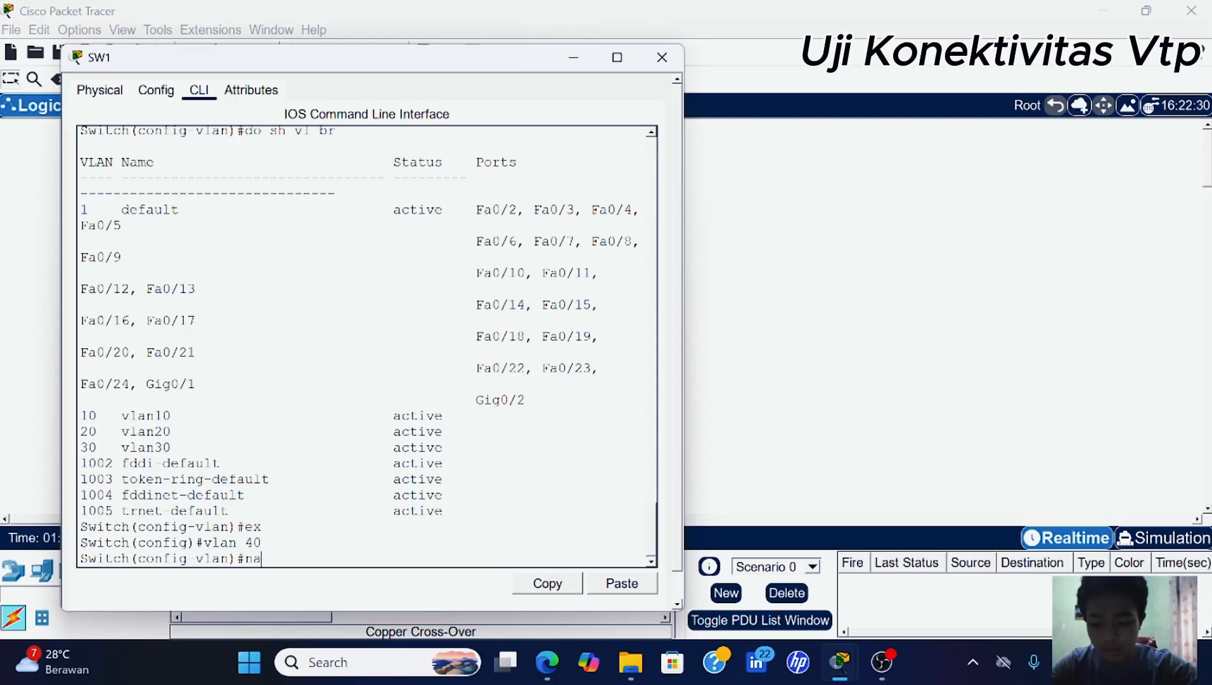
pyautogui.write('me vlan4')
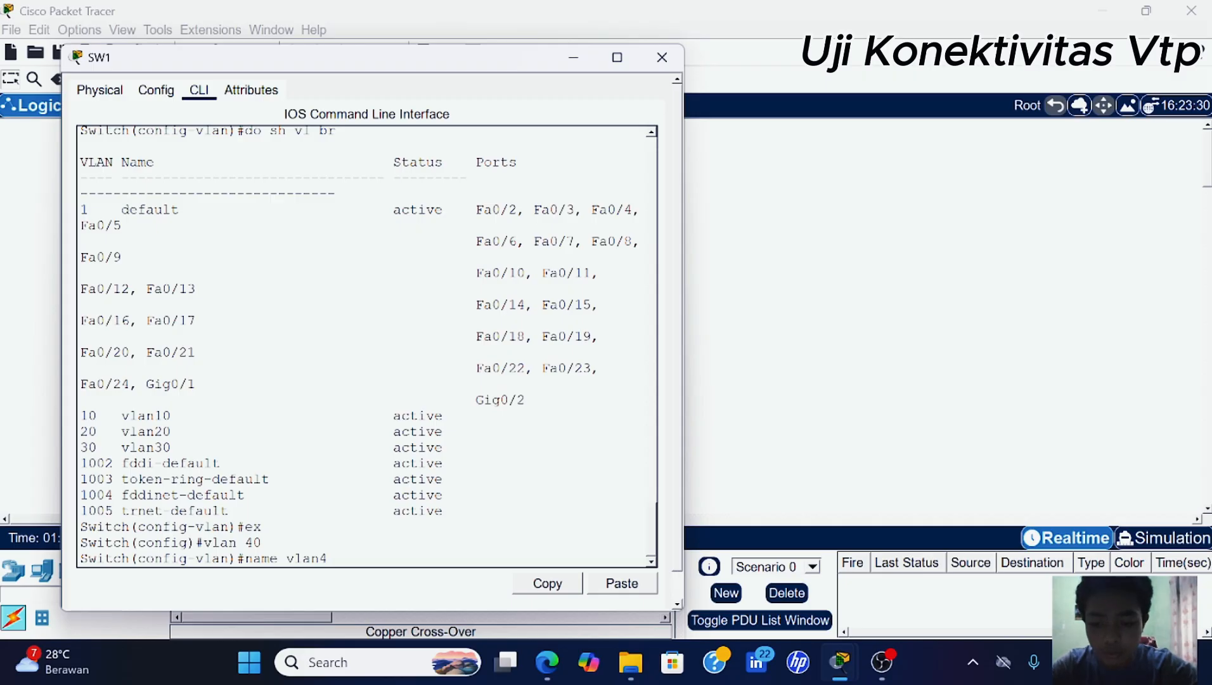
pyautogui.write('0')
pyautogui.press('Return')
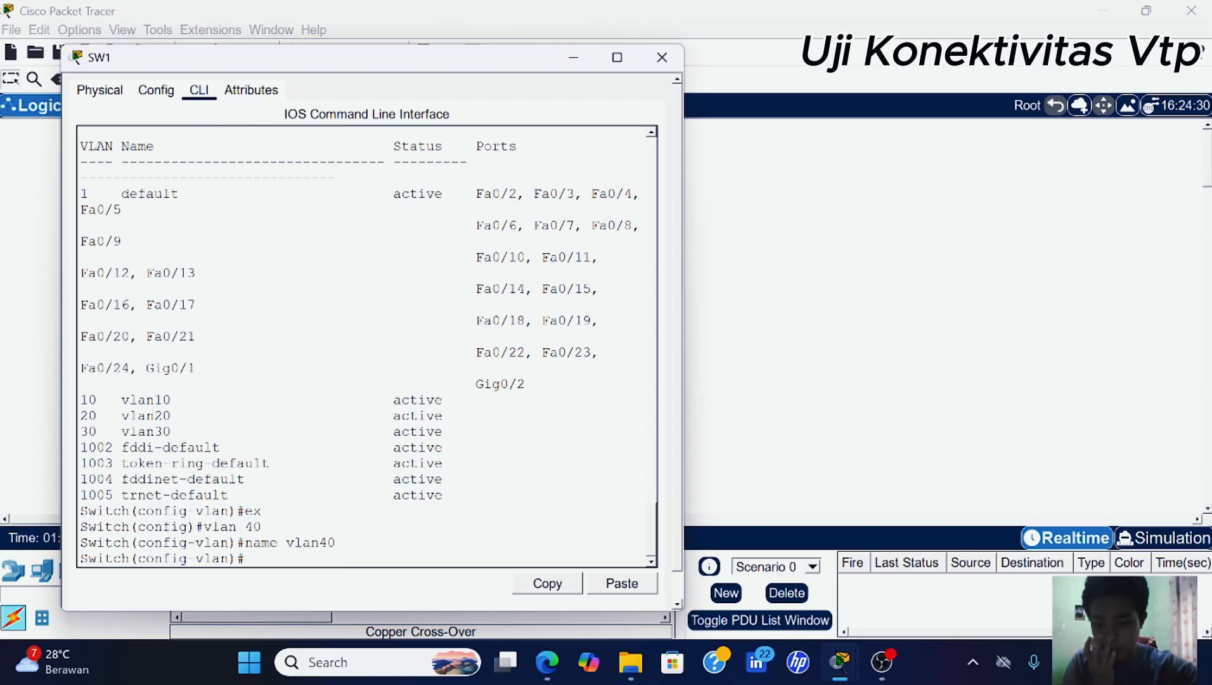
# - Run 'do sh vl br' on SW1 to confirm vlan40 is listed
pyautogui.write('do sh  v')
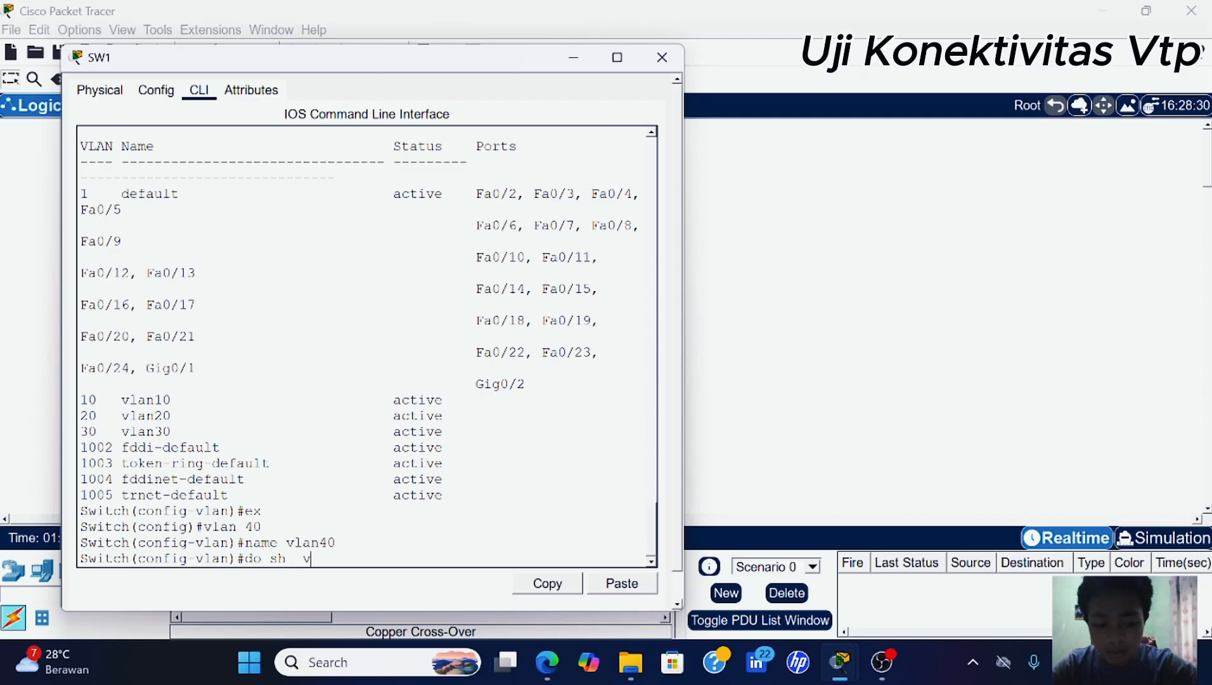
pyautogui.press('BackSpace')
pyautogui.press('BackSpace')
pyautogui.write('vl br')
pyautogui.press('Return')
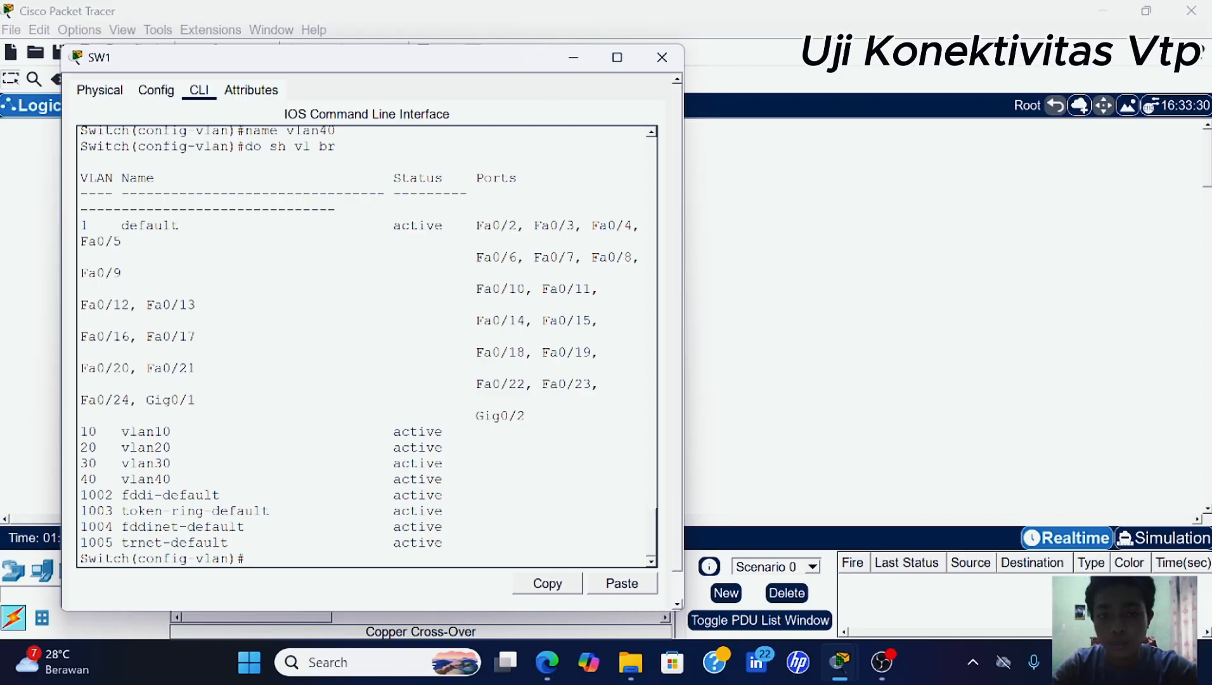
# - Run 'do sh vl br' on SW3 to confirm vlan40 has propagated there
pyautogui.click(572, 58)
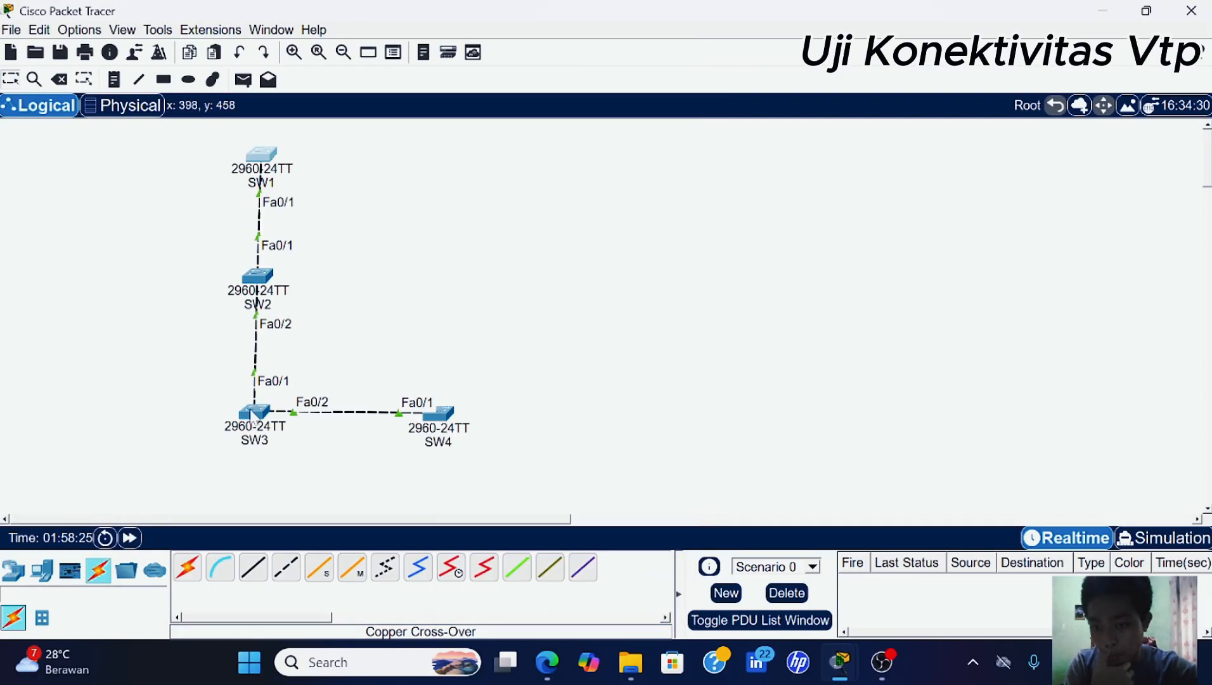
pyautogui.click(253, 415)
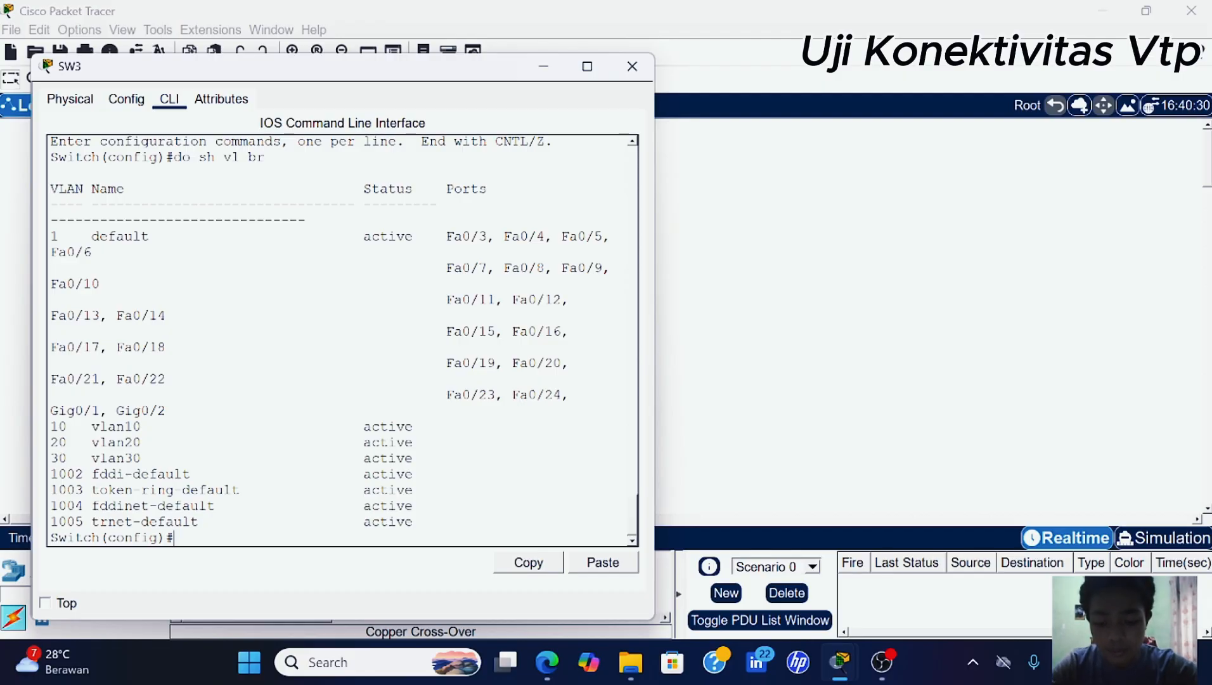
pyautogui.write('do sh vl br')
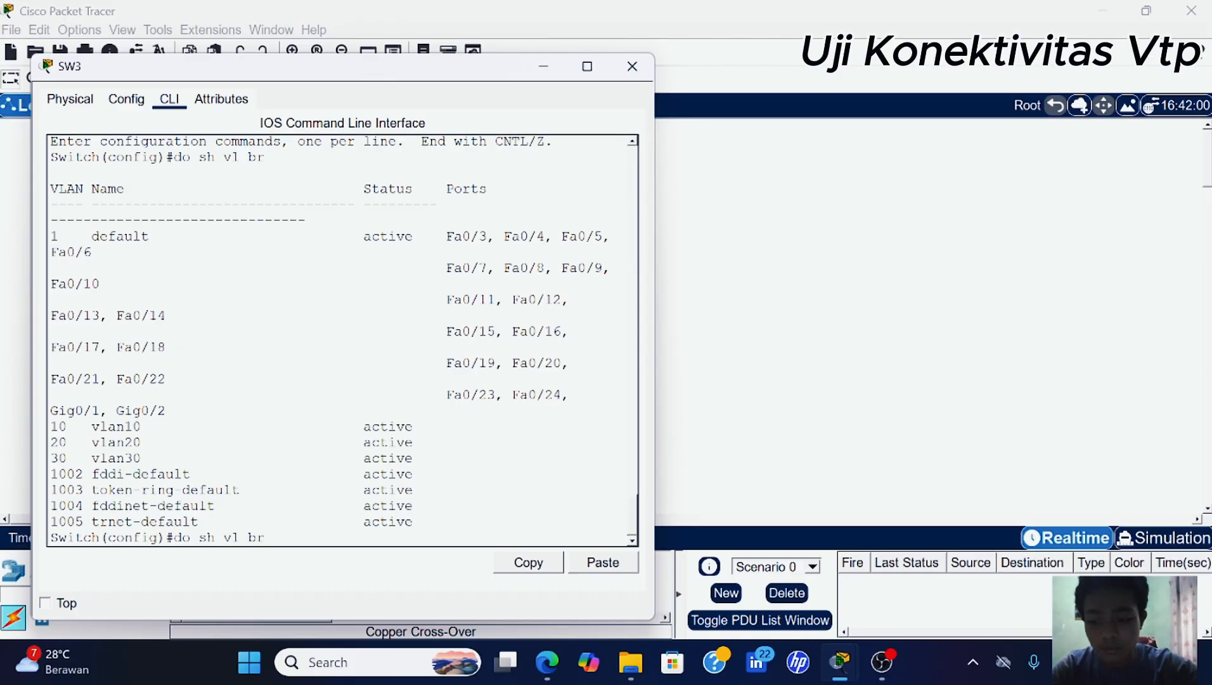
pyautogui.press('Return')
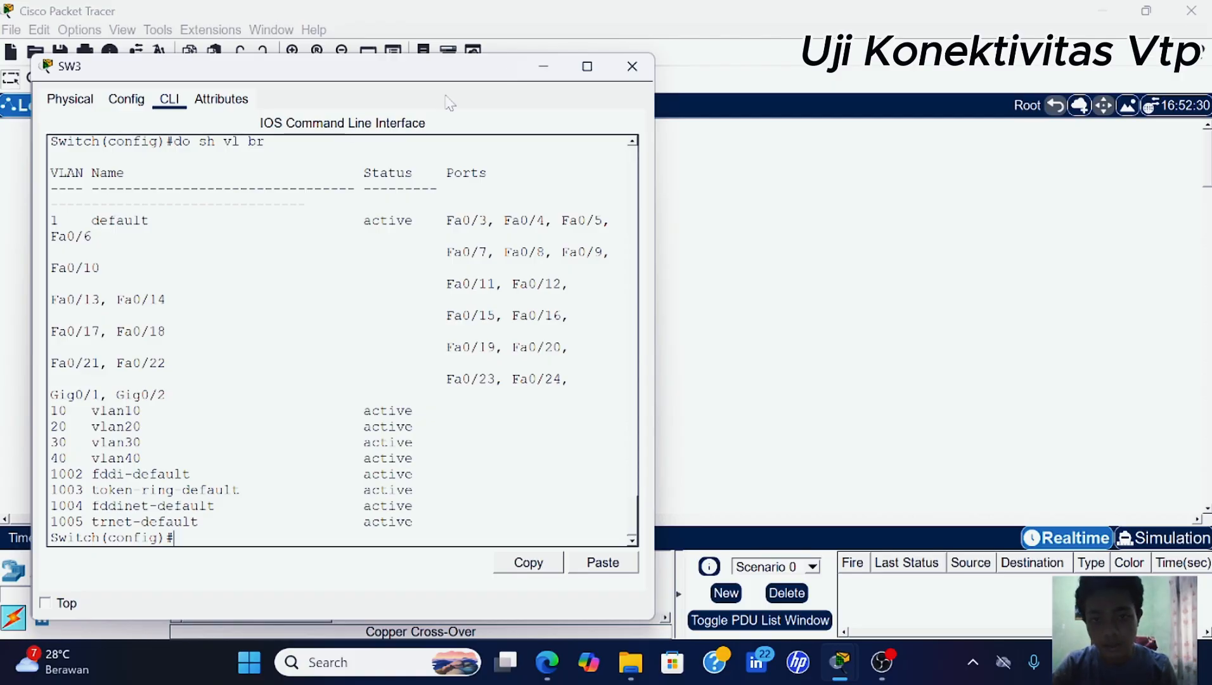
pyautogui.click(541, 67)
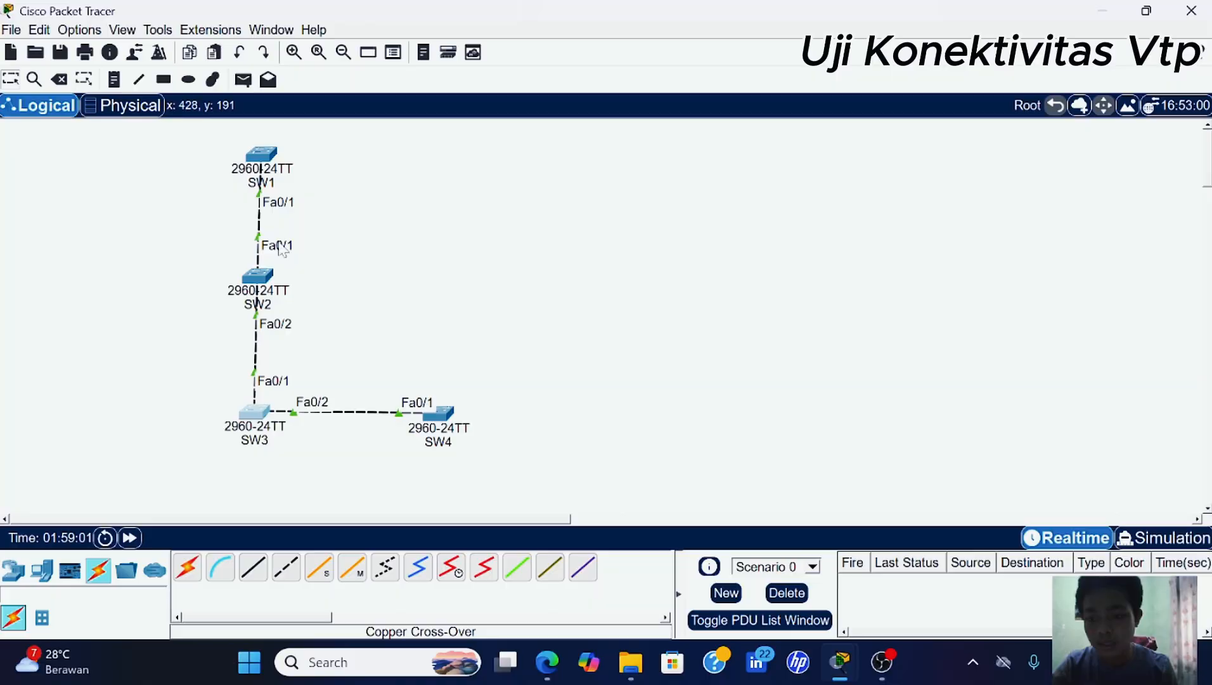
pyautogui.click(438, 413)
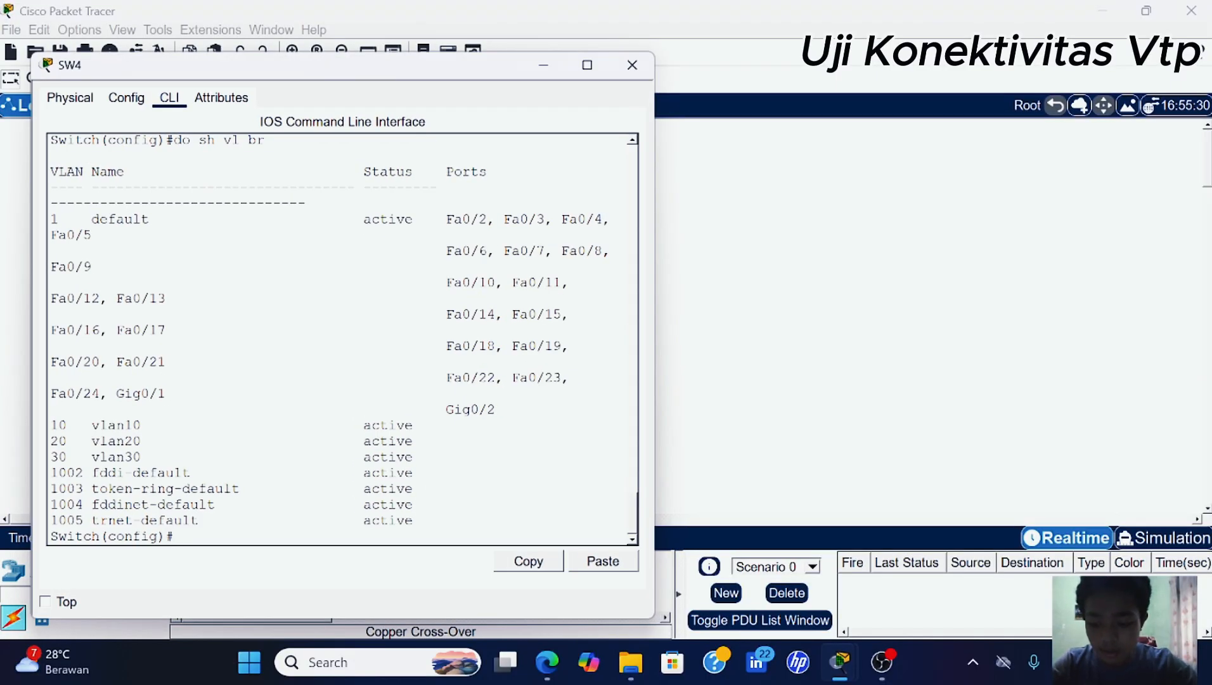
# - Run 'do sh vl br' on SW4 to see vlan40 listed alongside vlan10–vlan30
pyautogui.write('do sh vl br')
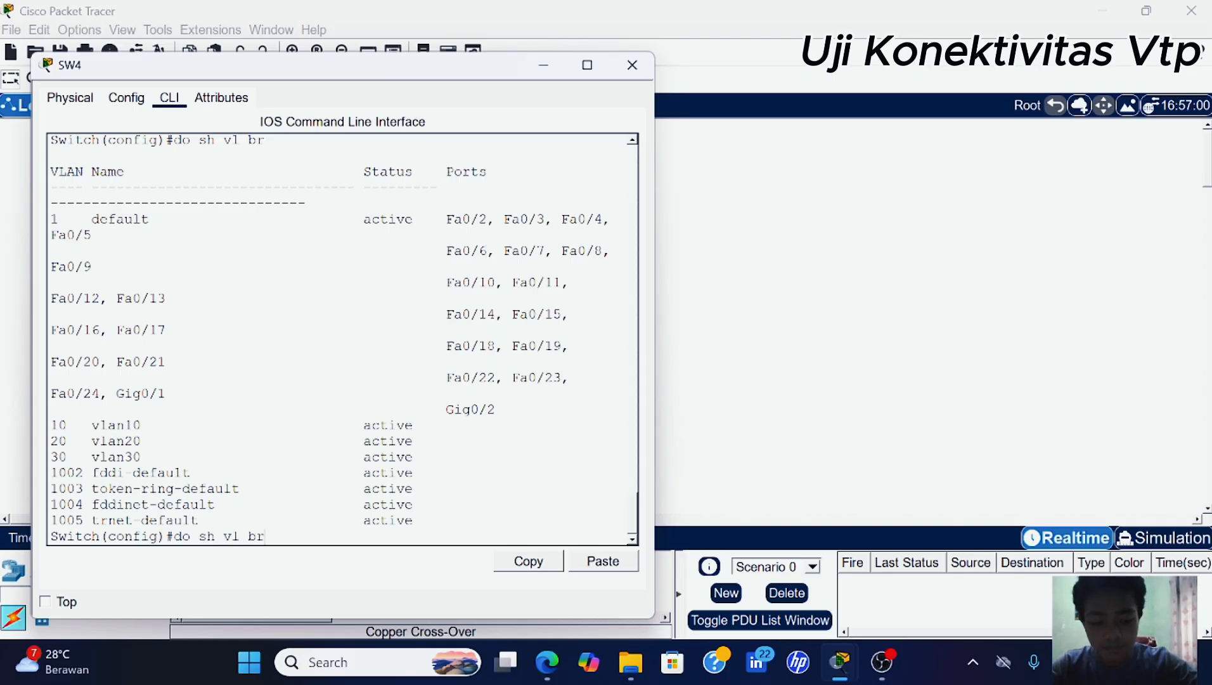
pyautogui.press('Return')
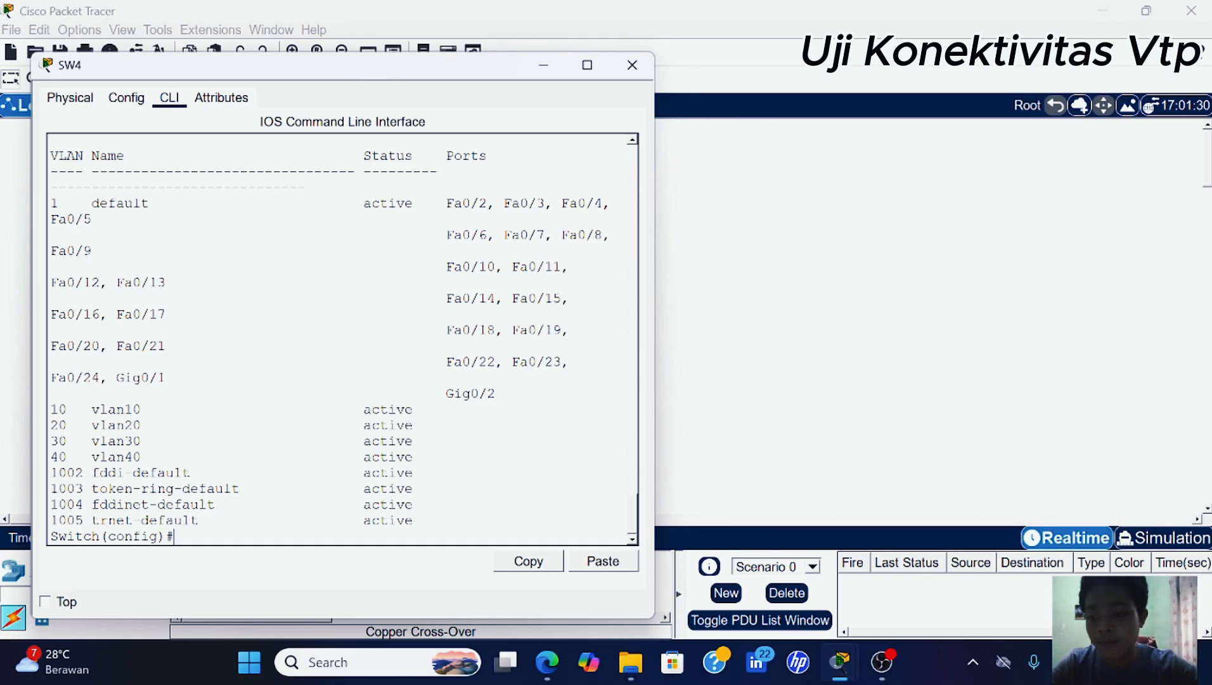
pyautogui.click(543, 64)
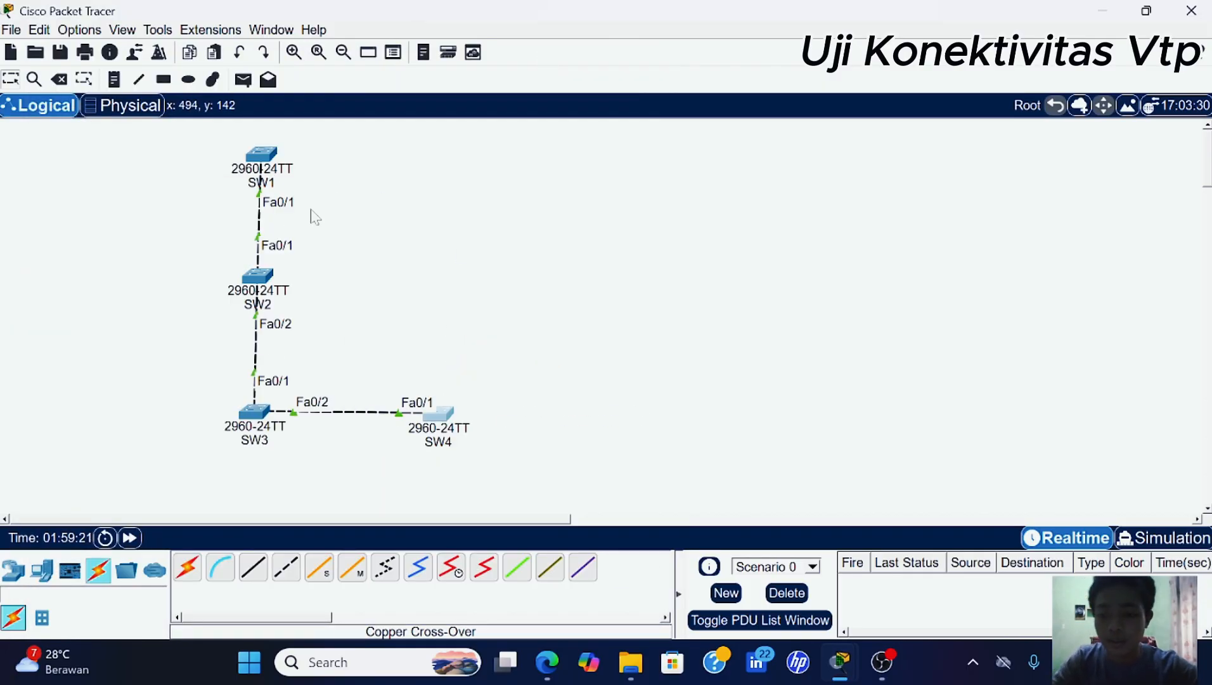
pyautogui.click(257, 276)
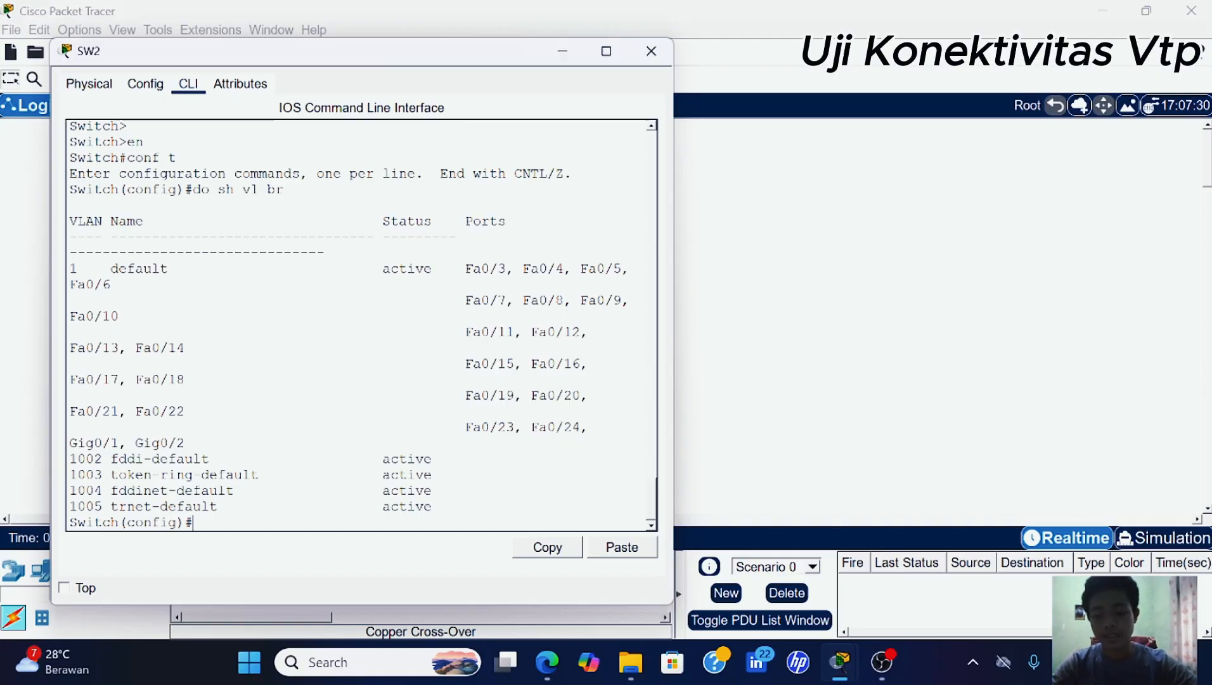
pyautogui.write('do s')
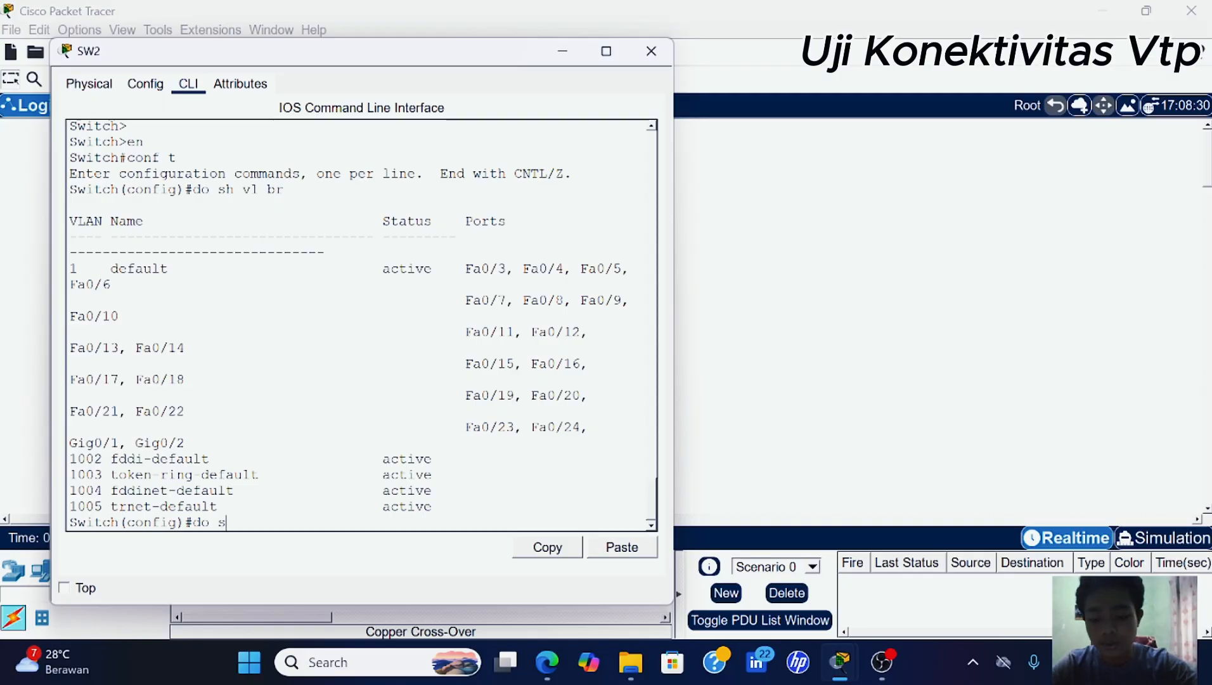
pyautogui.write('h vl br')
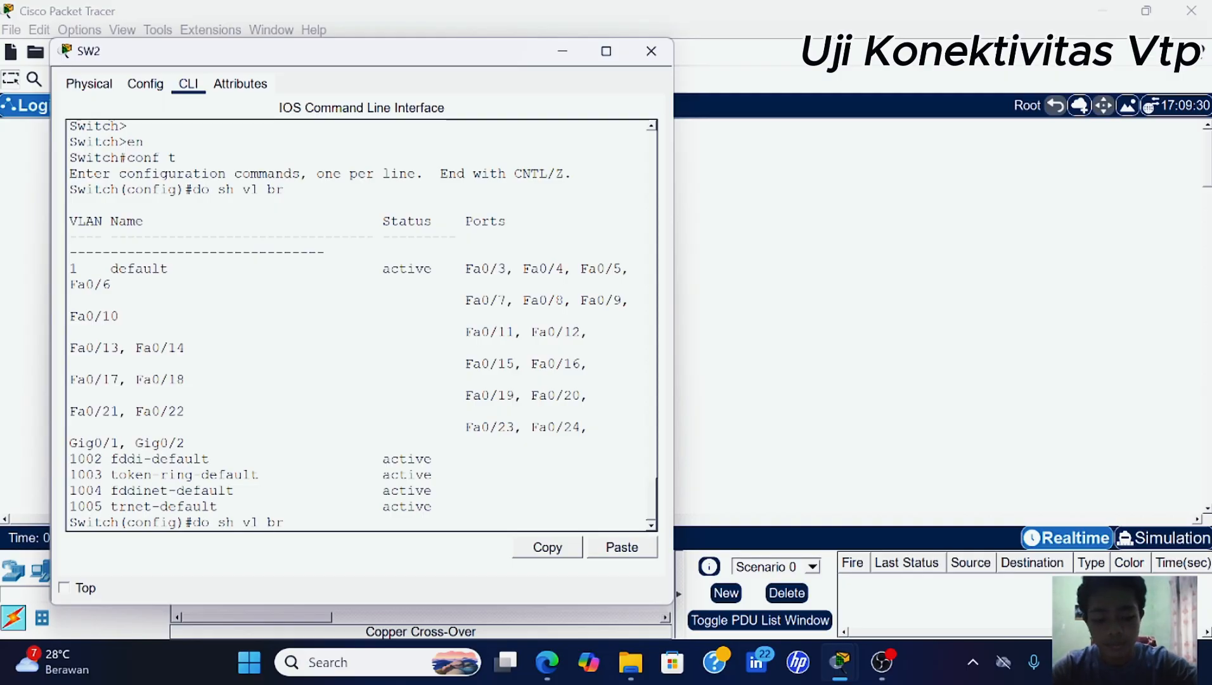
pyautogui.press('Return')
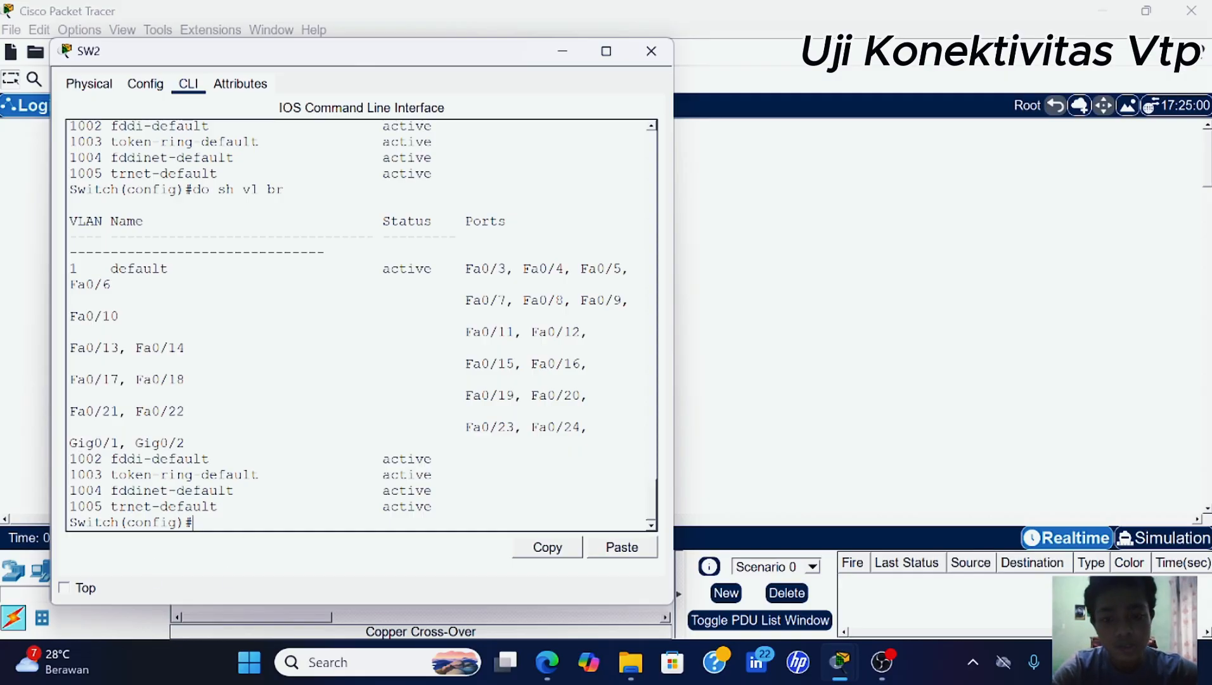
pyautogui.click(562, 52)
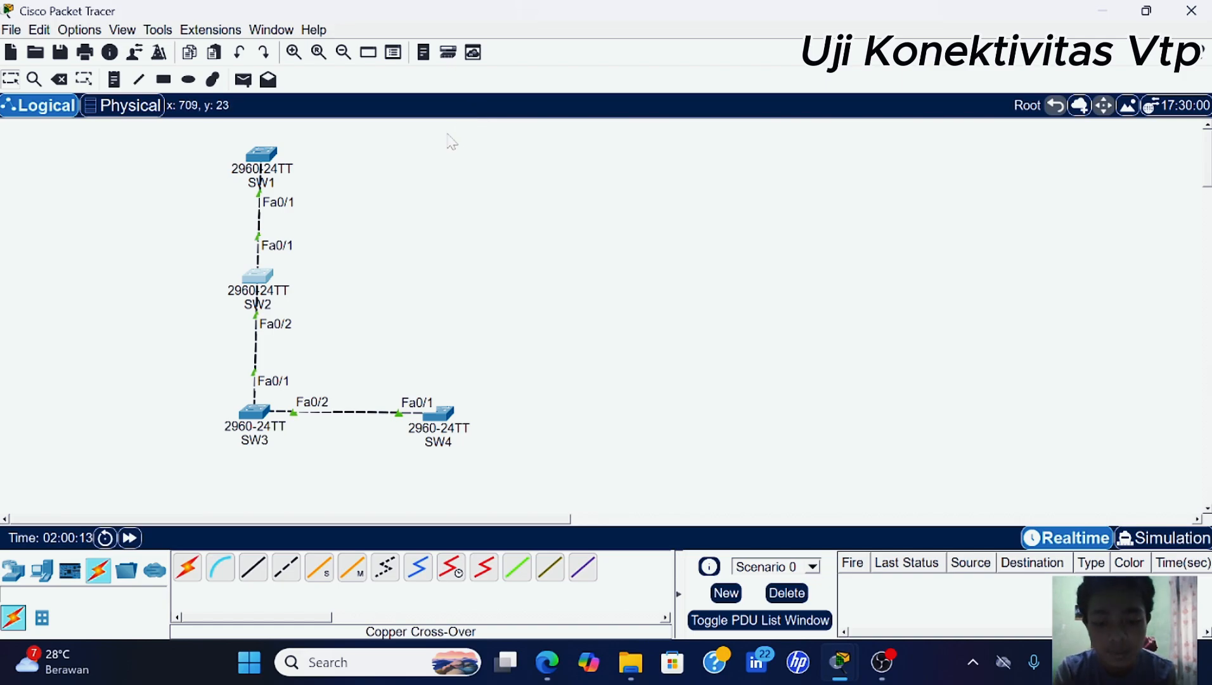
# - On SW1, exit VLAN mode and delete VLANs 10 and 20 with 'no vlan 10' and 'no vlan 20'
pyautogui.click(260, 155)
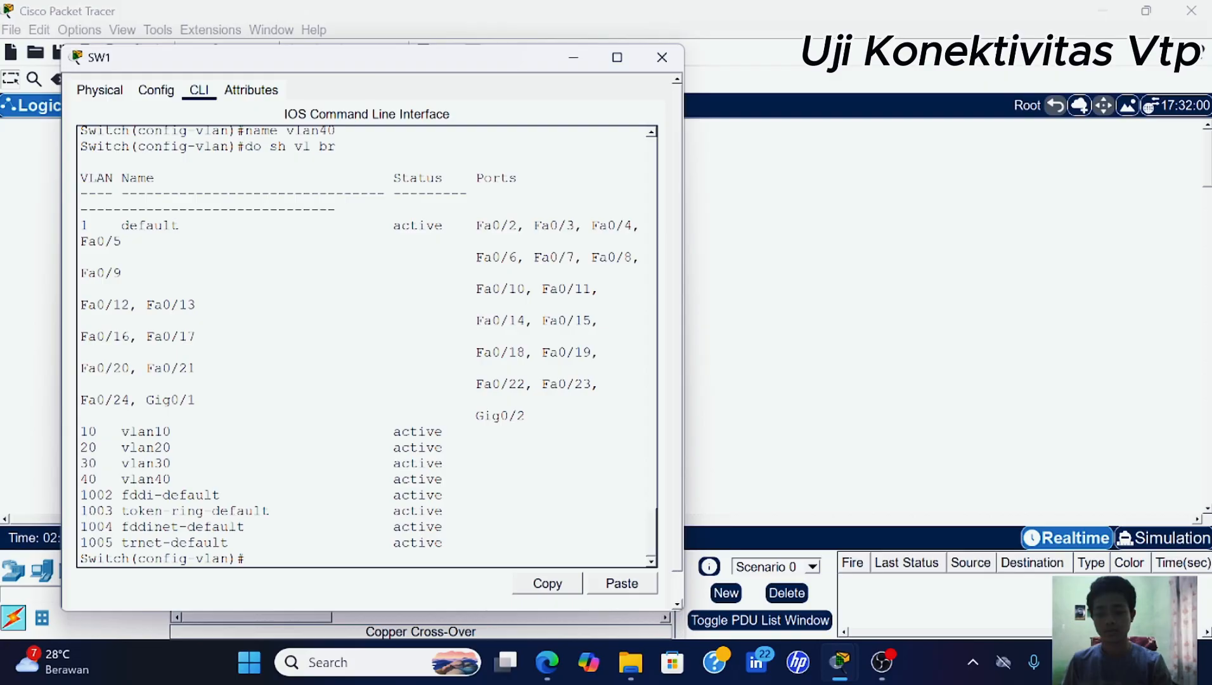
pyautogui.press('Return')
pyautogui.press('Return')
pyautogui.write('do')
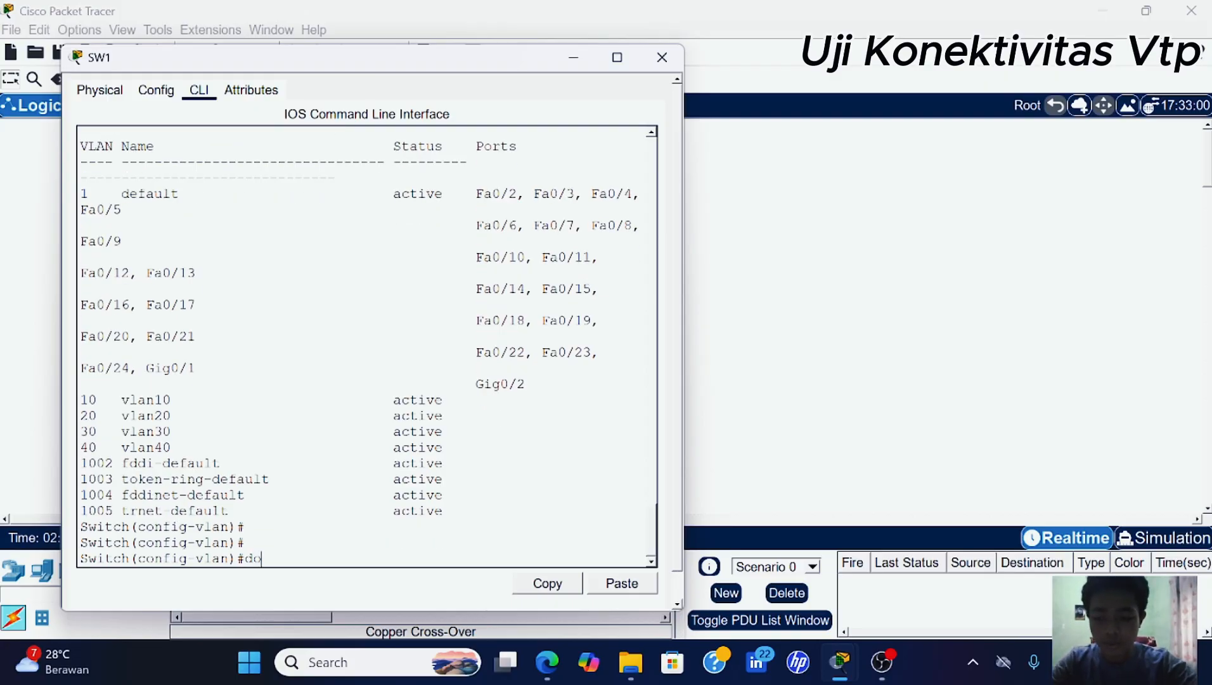
pyautogui.press('BackSpace')
pyautogui.press('BackSpace')
pyautogui.write('ex')
pyautogui.press('Return')
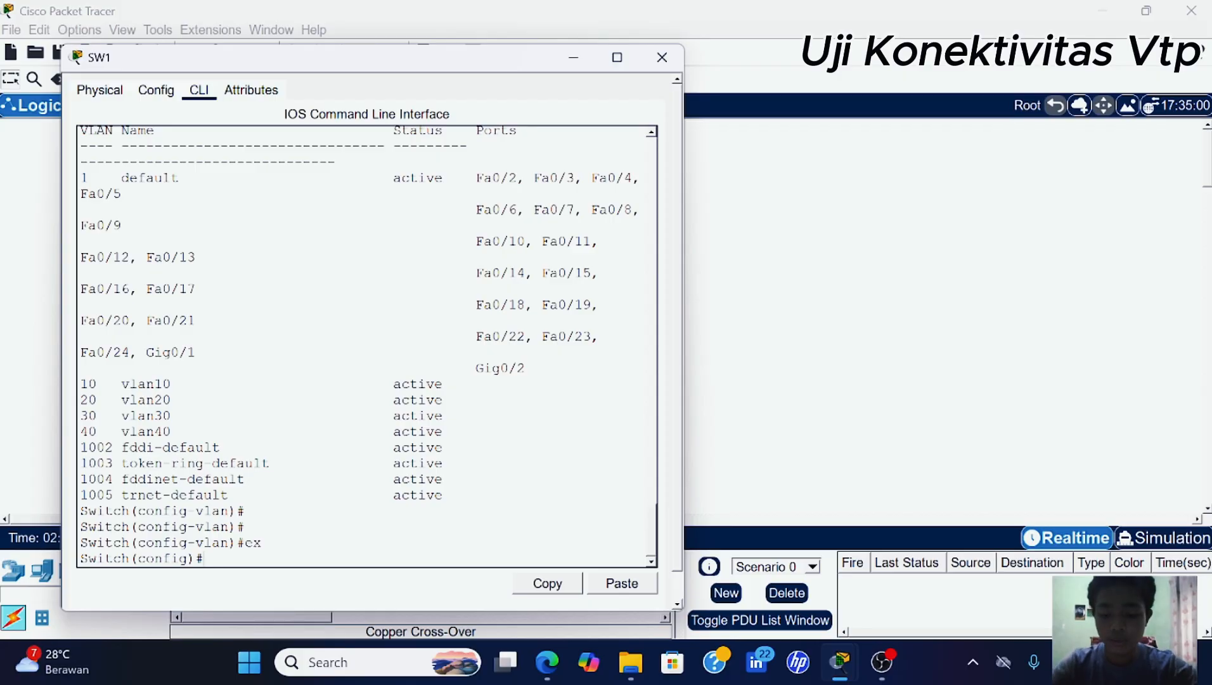
pyautogui.write('no')
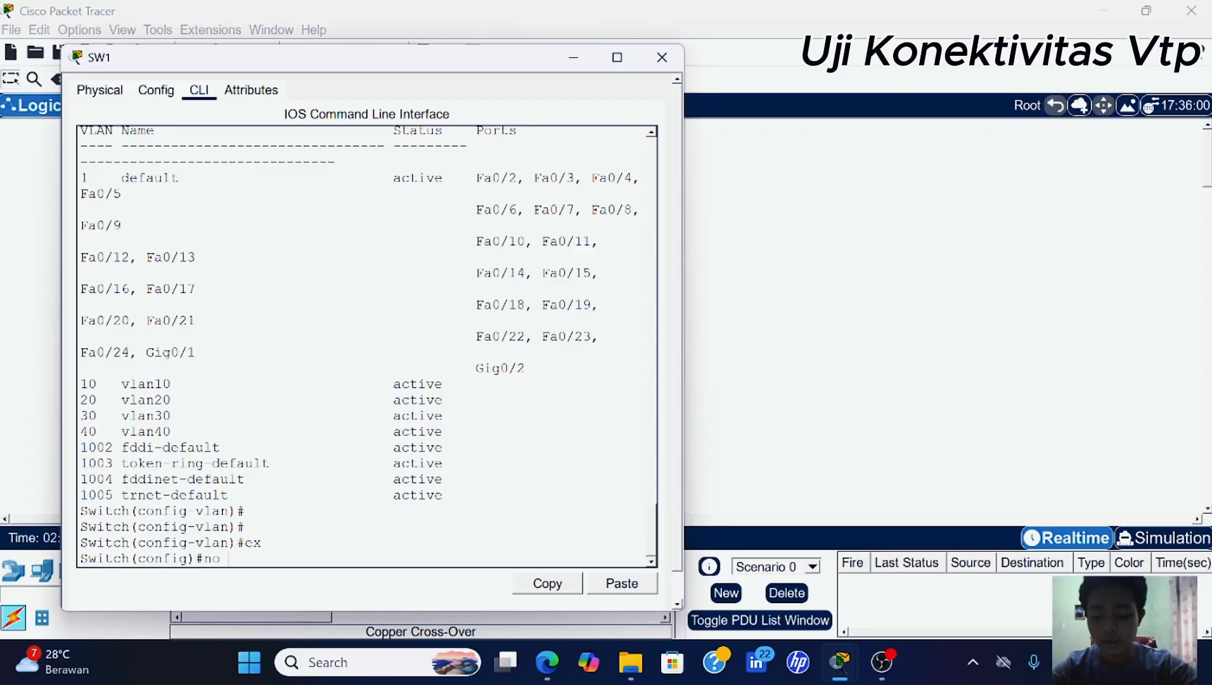
pyautogui.write(' vlan')
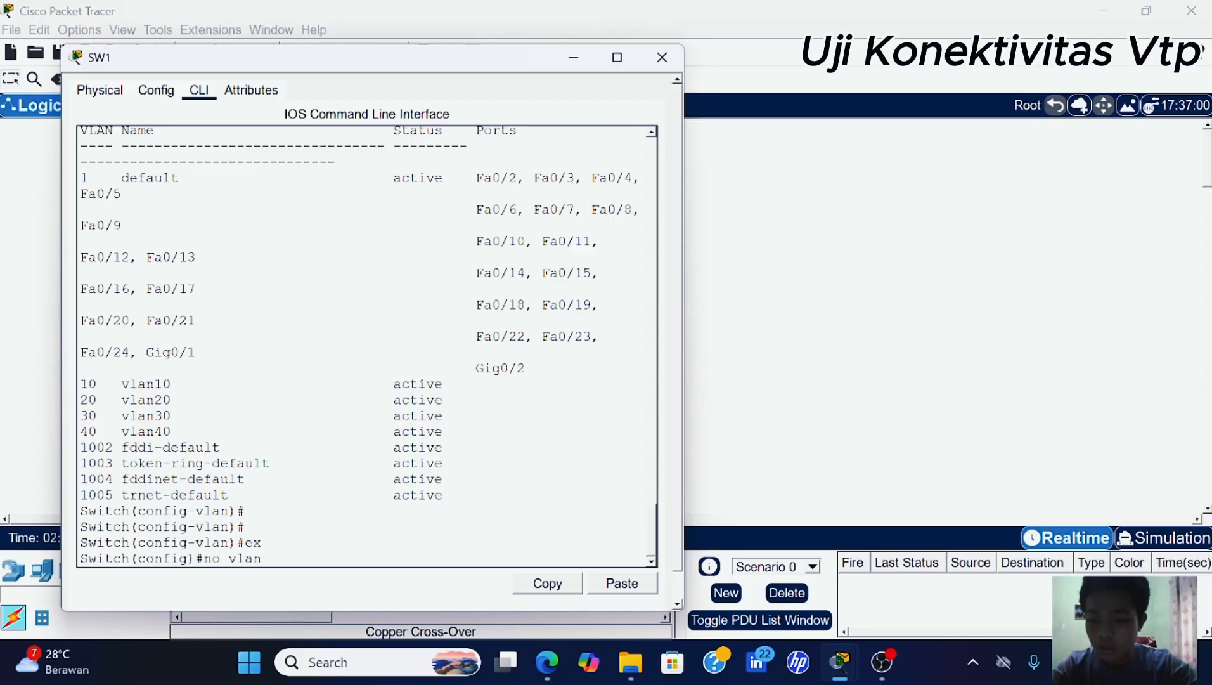
pyautogui.write(' 10')
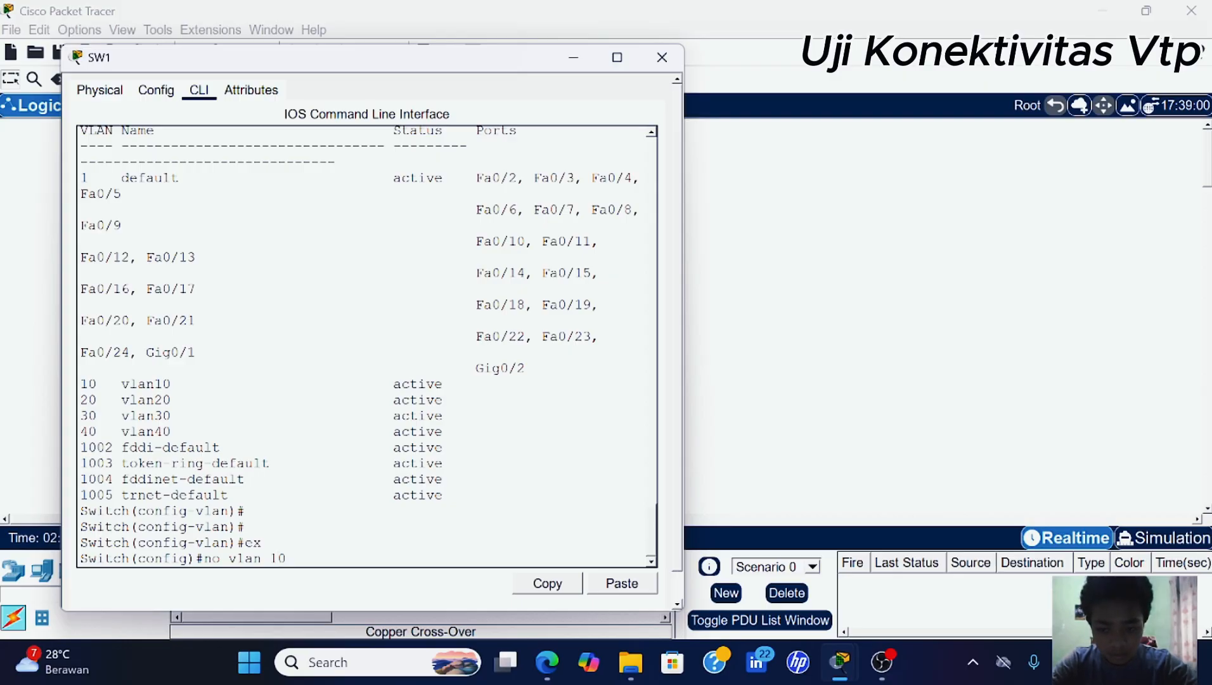
pyautogui.press('Return')
pyautogui.write('no ')
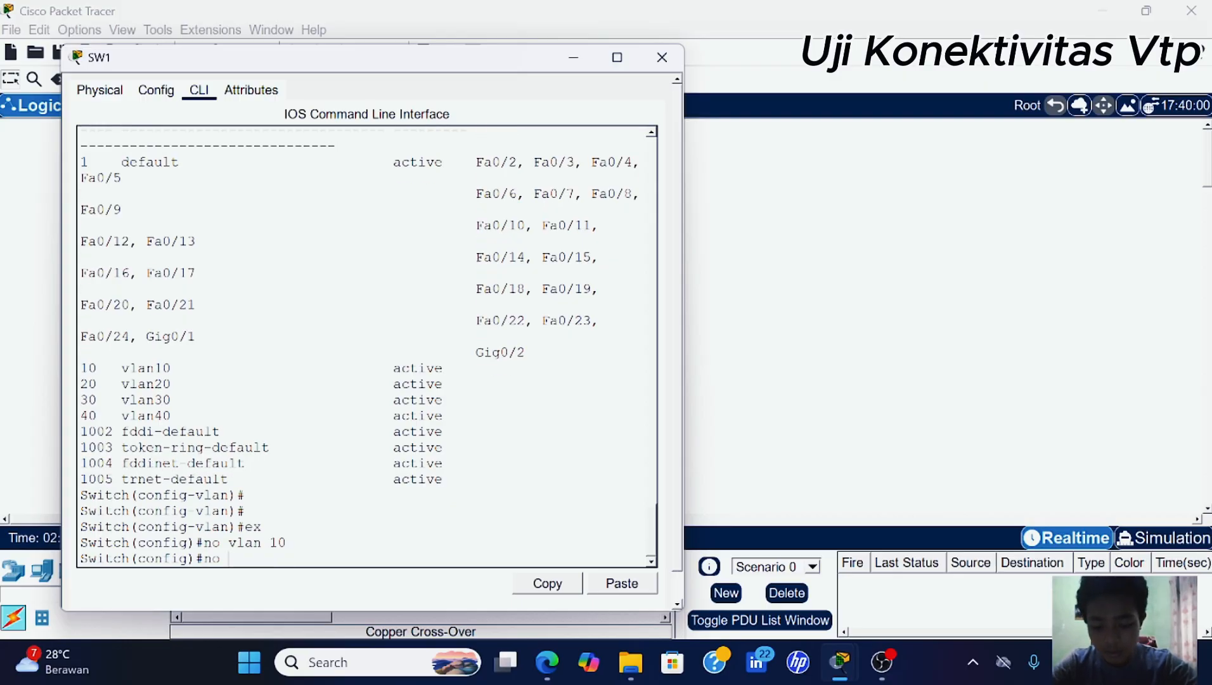
pyautogui.write('vlan ')
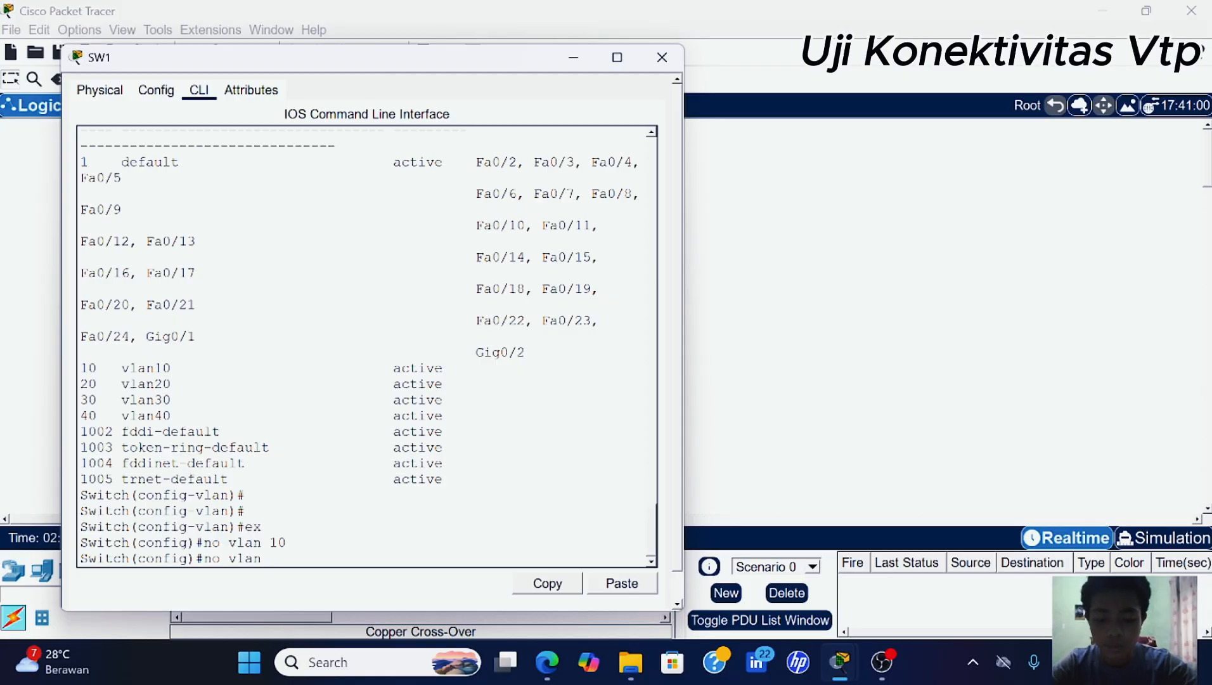
pyautogui.write('20')
pyautogui.press('Return')
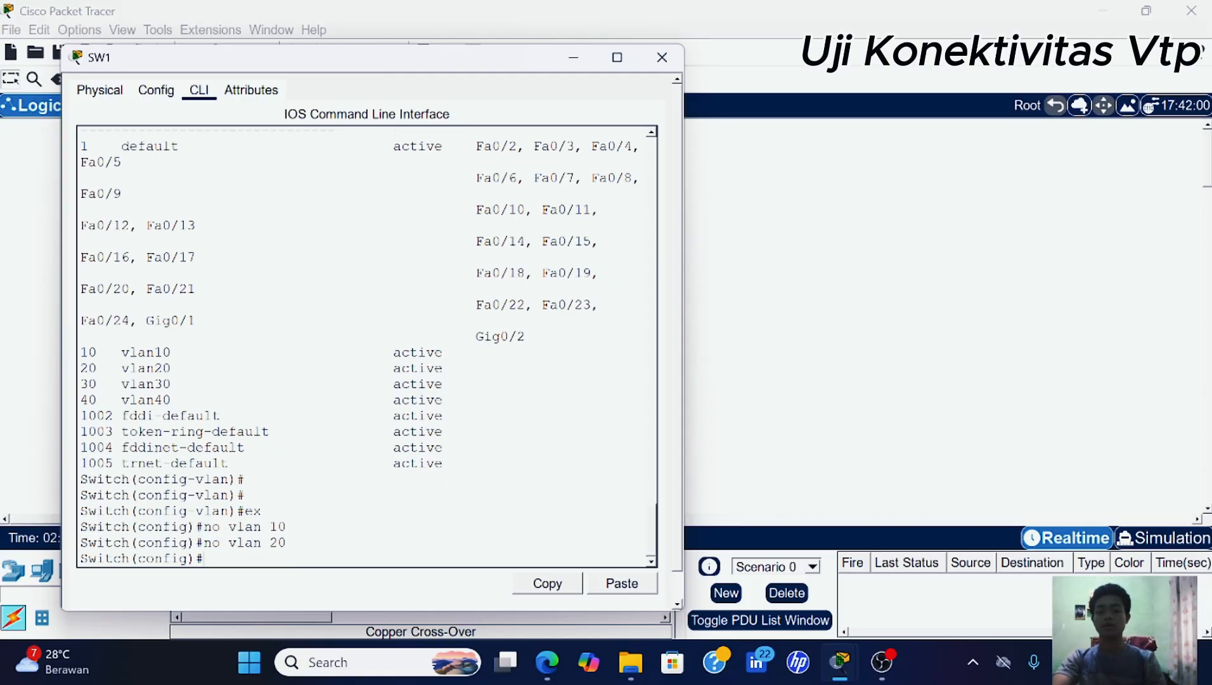
# - Run 'do sh vl br' on SW1 to confirm only vlan30 and vlan40 remain
pyautogui.write('do s')
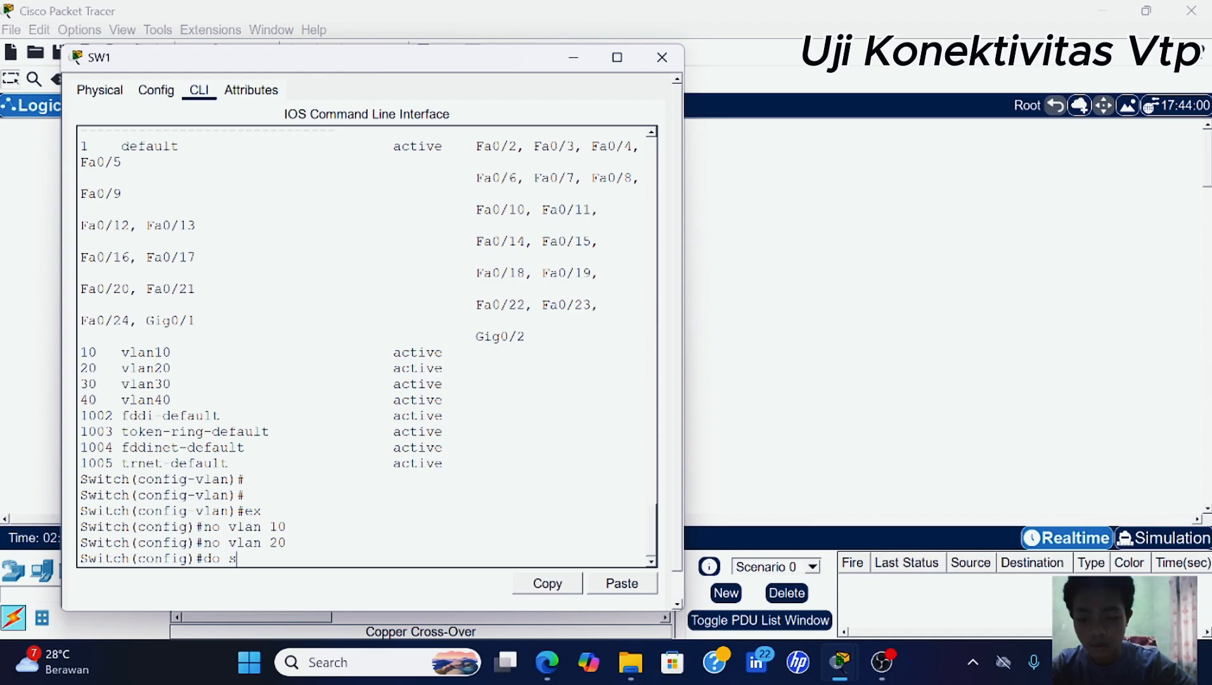
pyautogui.write('h vl br')
pyautogui.press('Return')
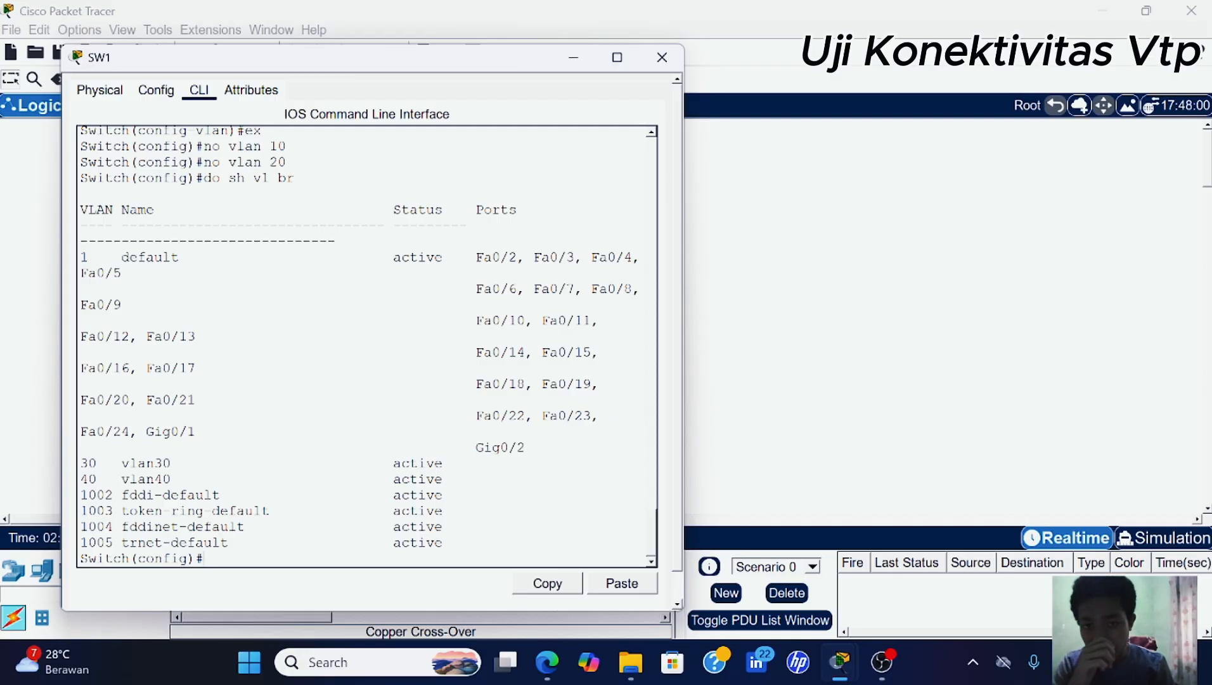
pyautogui.click(565, 55)
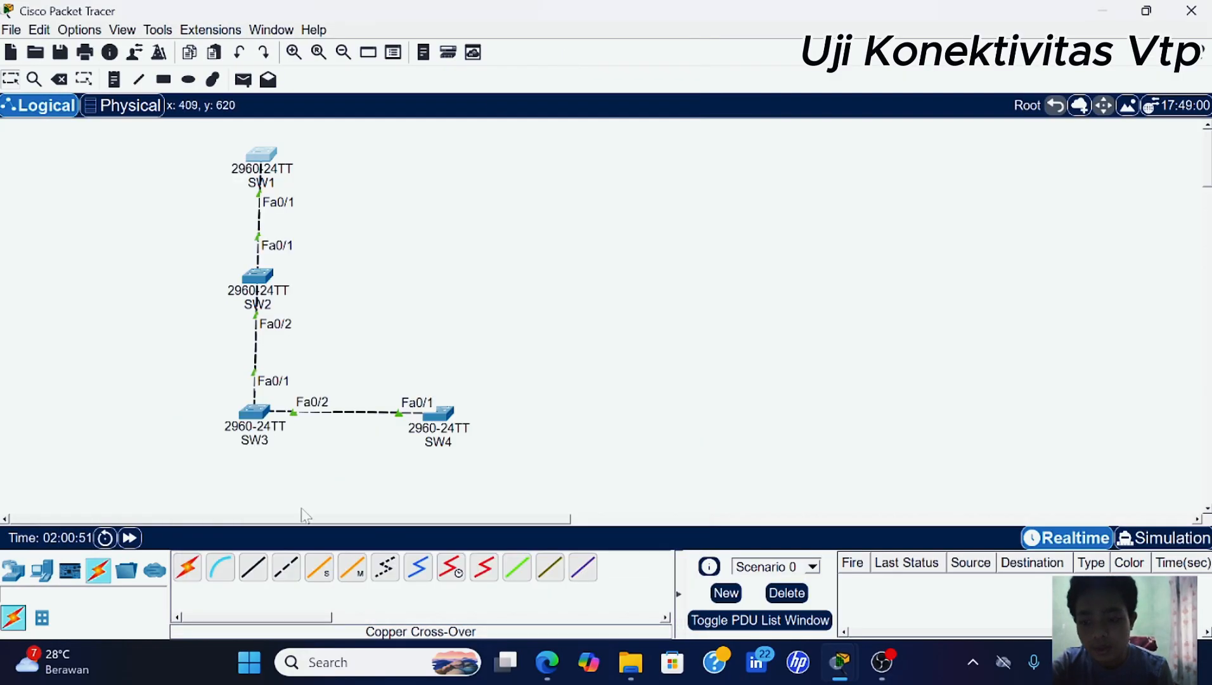
# - Run 'do sh vl br' on SW3 to see only vlan30 and vlan40 remaining
pyautogui.click(253, 411)
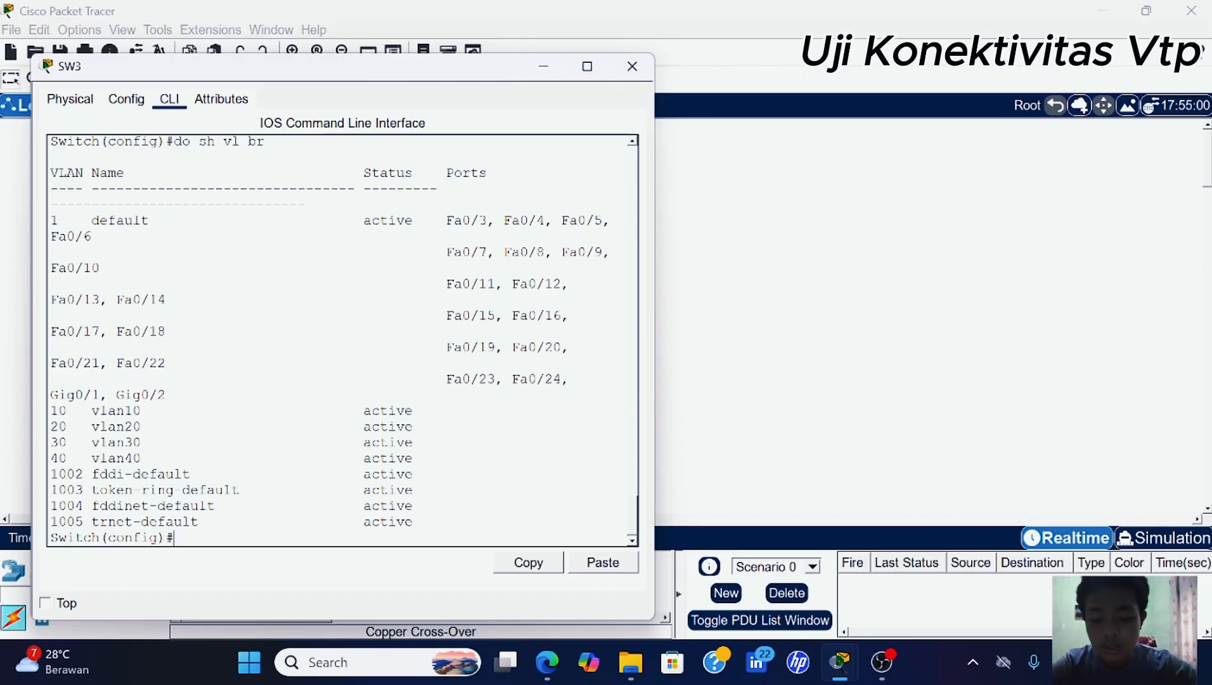
pyautogui.write('do s')
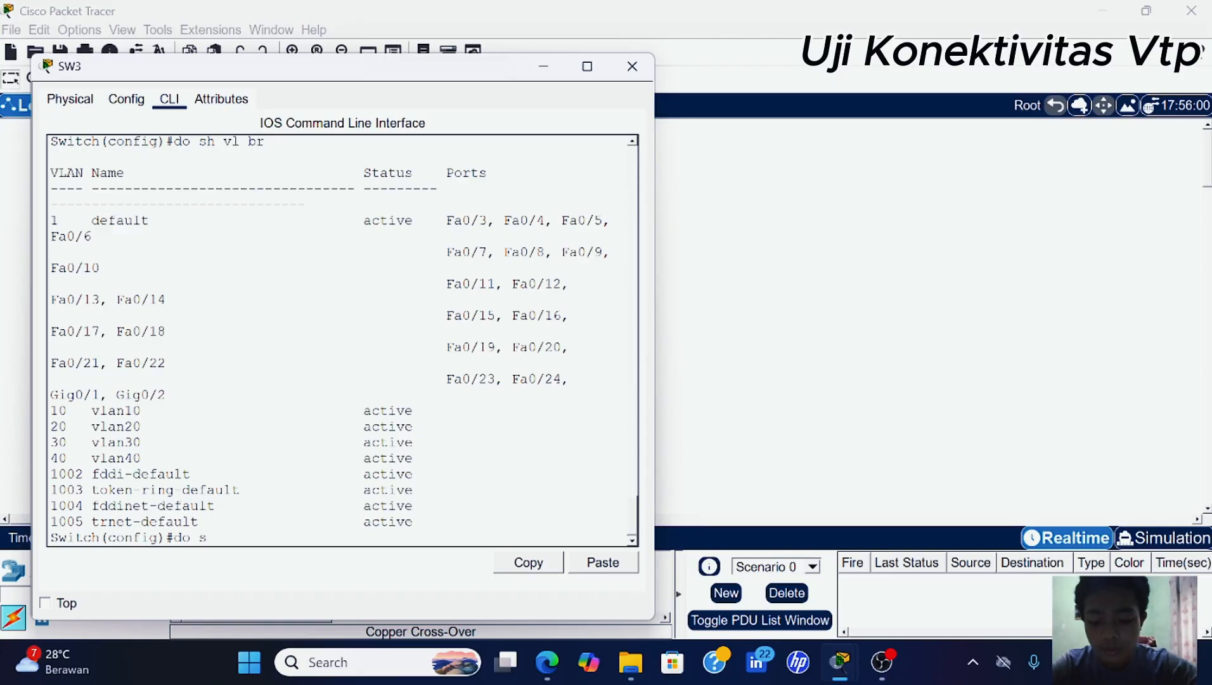
pyautogui.write('h vl br')
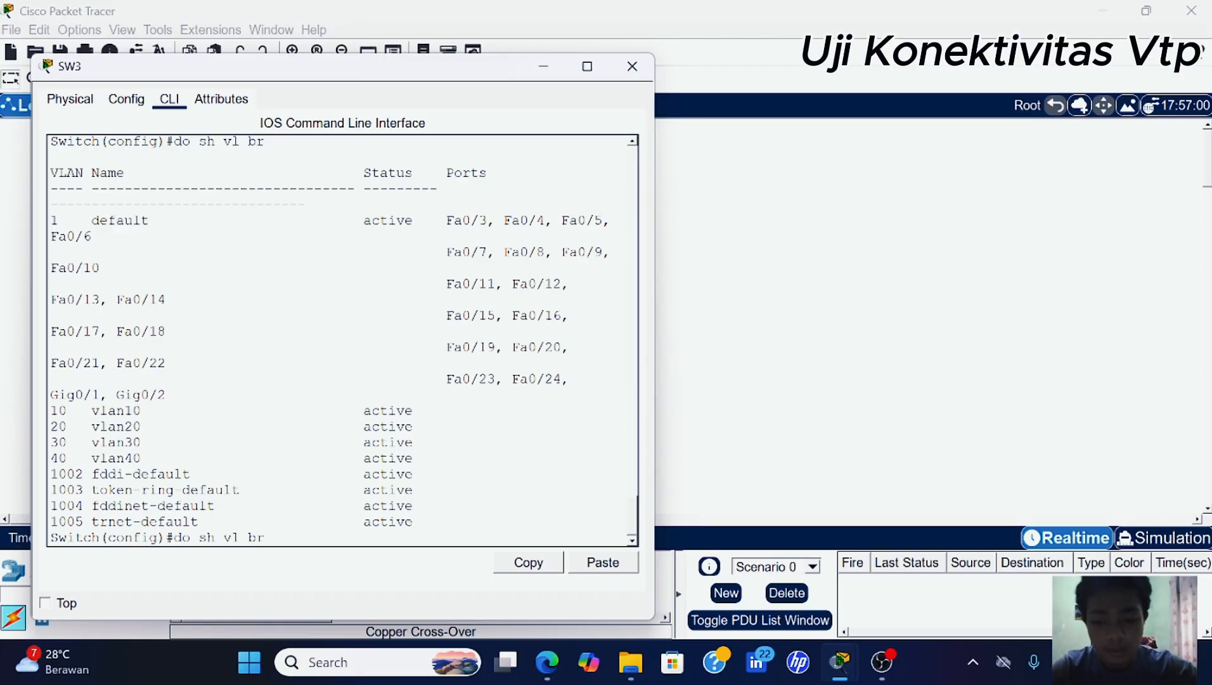
pyautogui.press('Return')
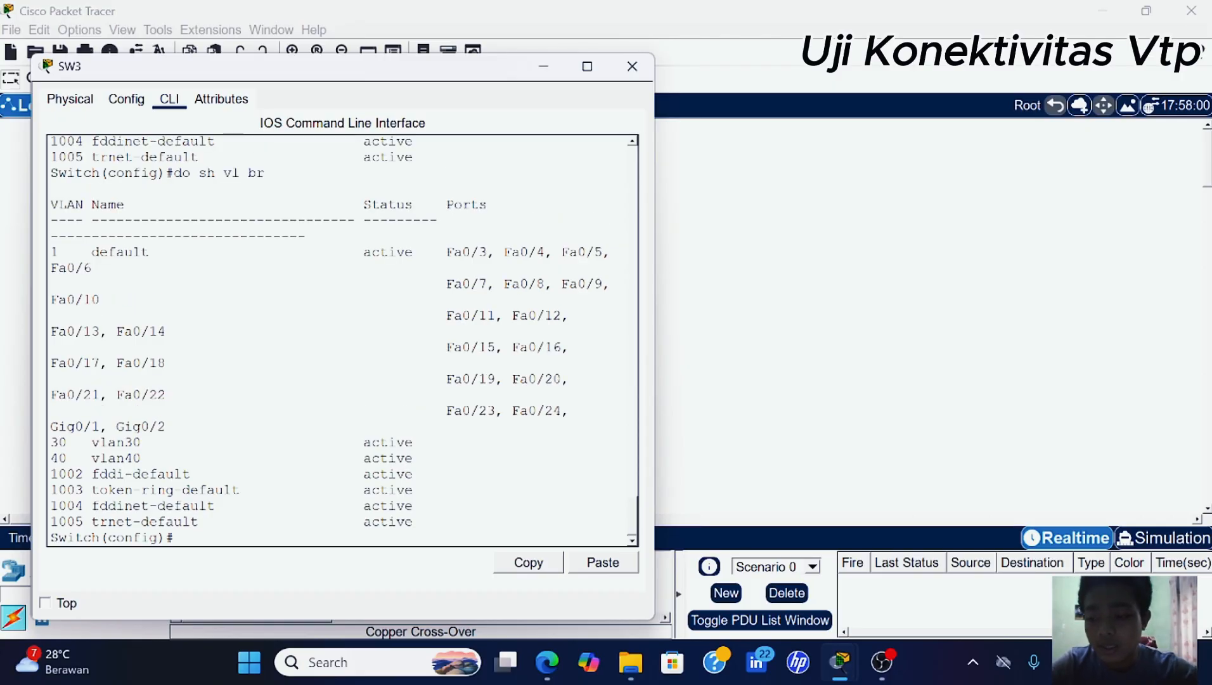
pyautogui.moveTo(168, 427); pyautogui.dragTo(150, 457)
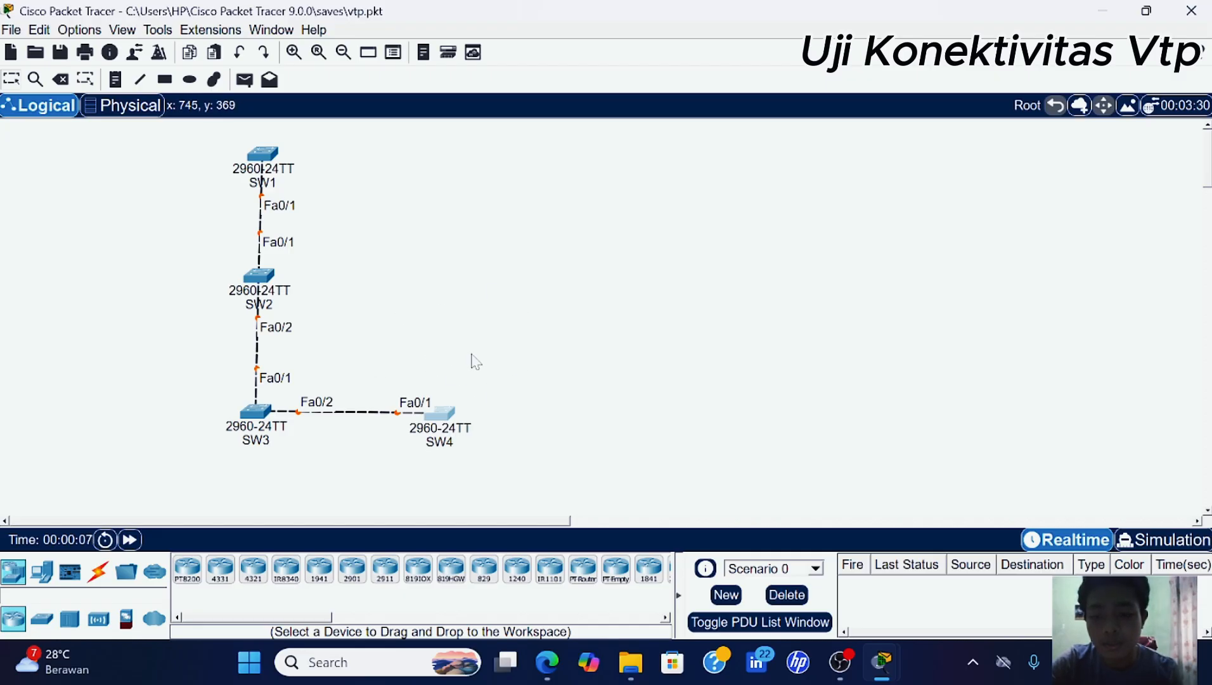
# - In SW4's CLI, enter en and conf t, then run 'do sh vl br' showing only vlan30 and vlan40
pyautogui.doubleClick(446, 413)
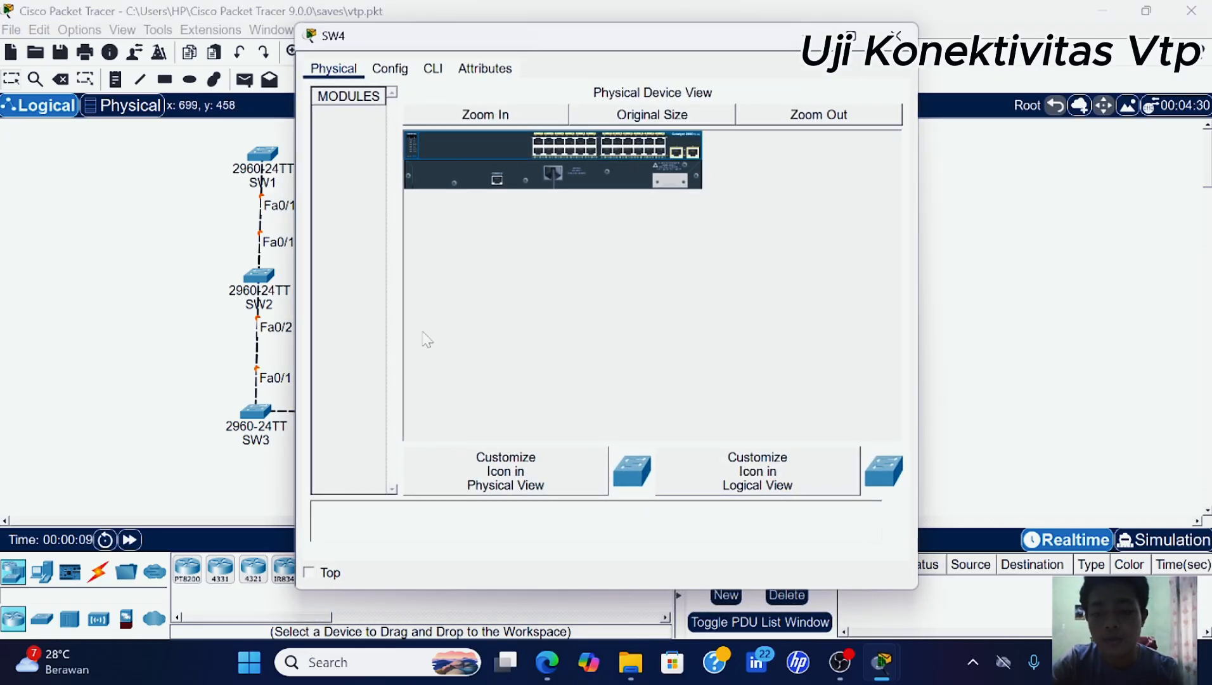
pyautogui.click(433, 69)
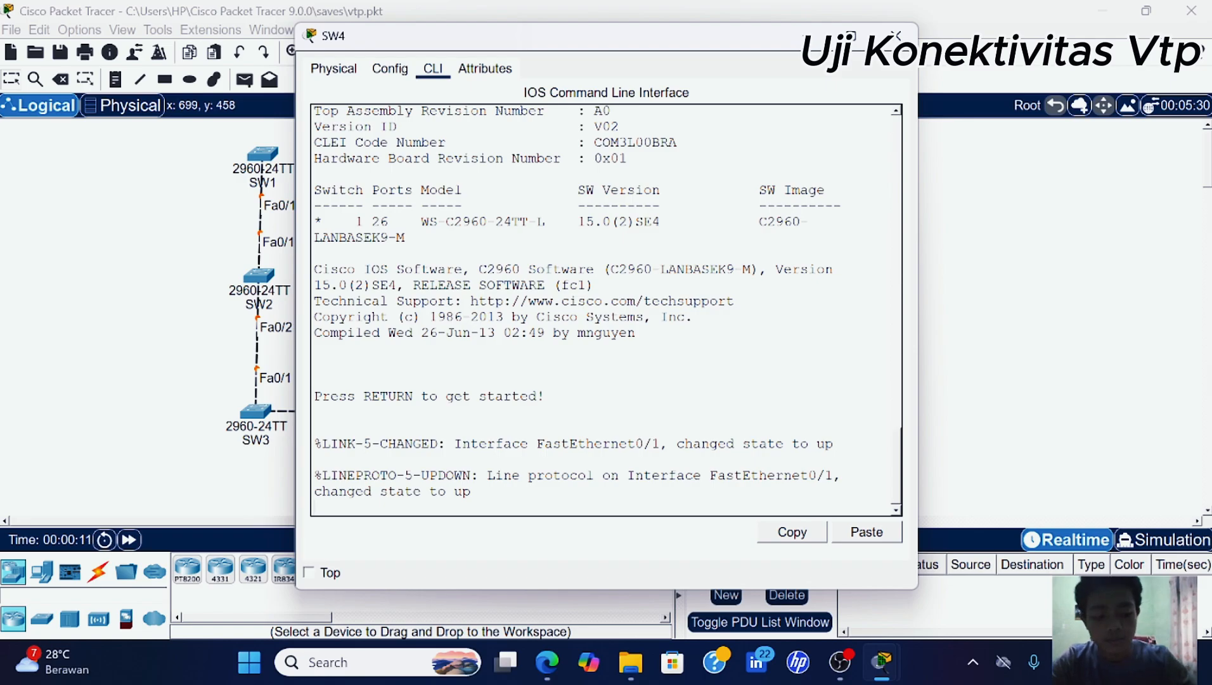
pyautogui.press('Return')
pyautogui.press('Return')
pyautogui.press('Return')
pyautogui.write('en')
pyautogui.press('Return')
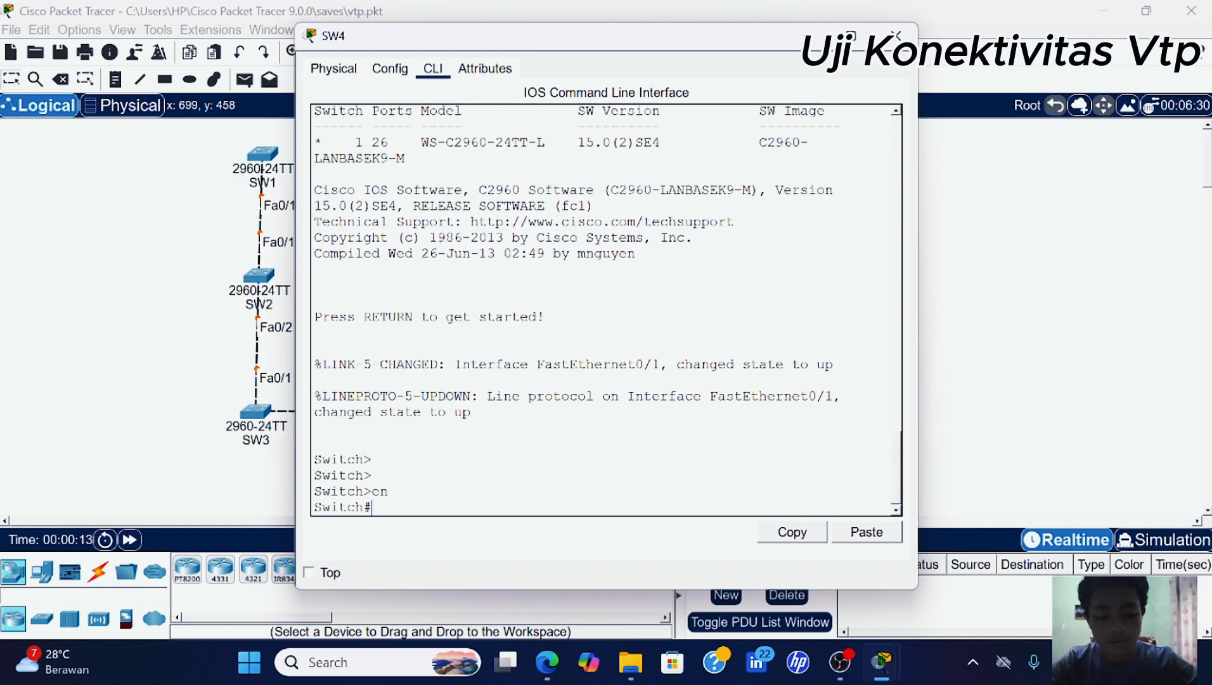
pyautogui.write('conf t')
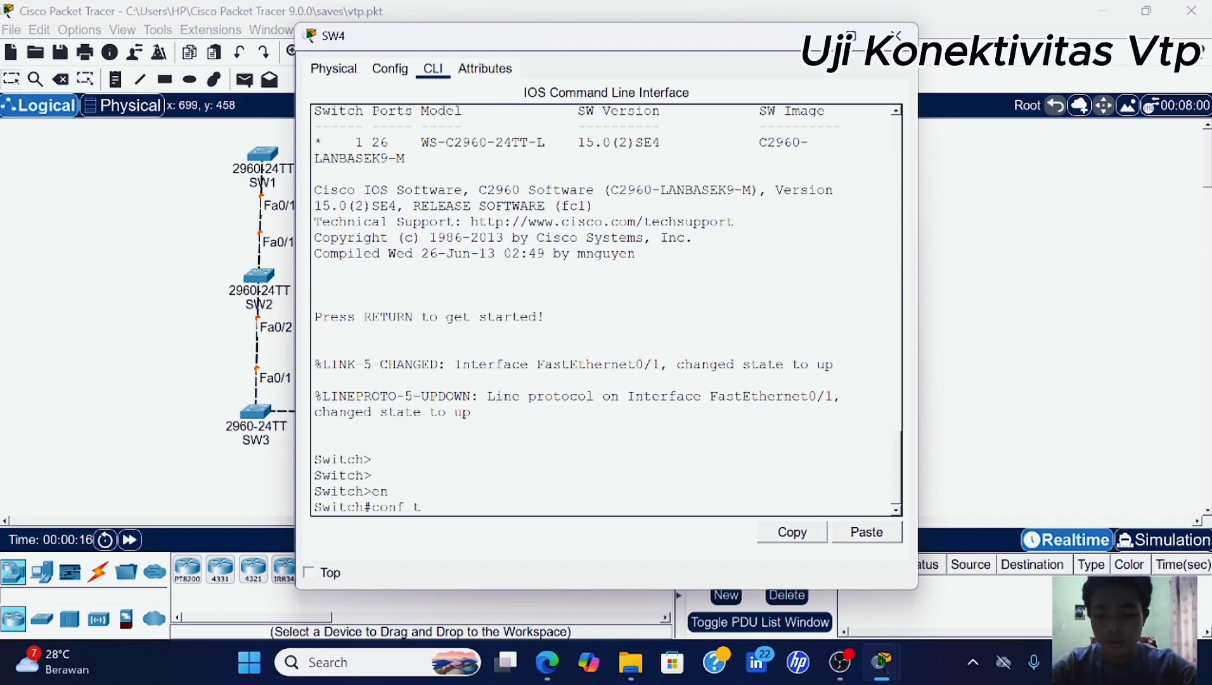
pyautogui.press('Return')
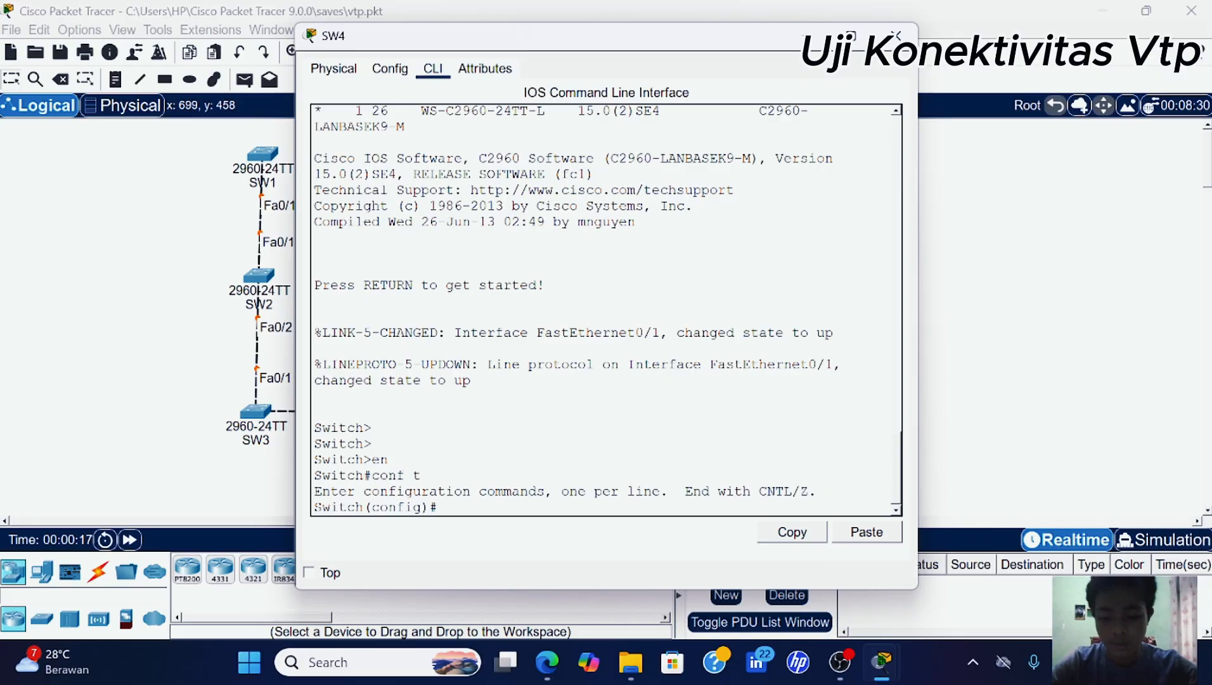
pyautogui.write('do sh')
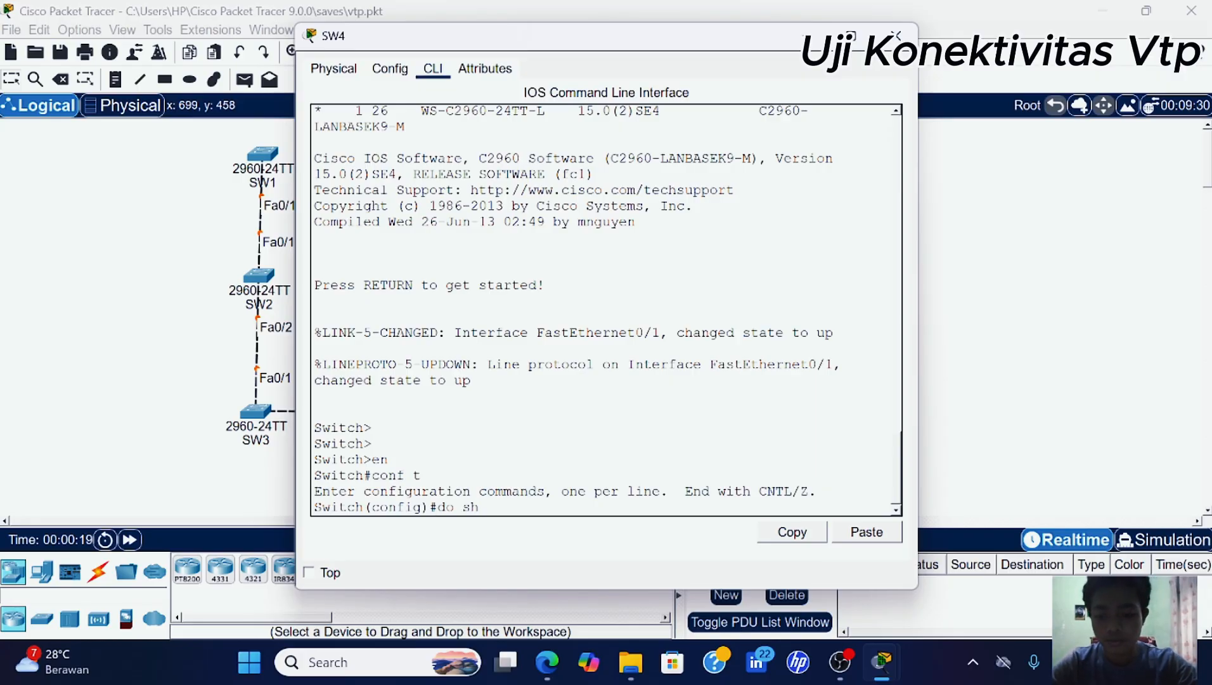
pyautogui.write(' vl br')
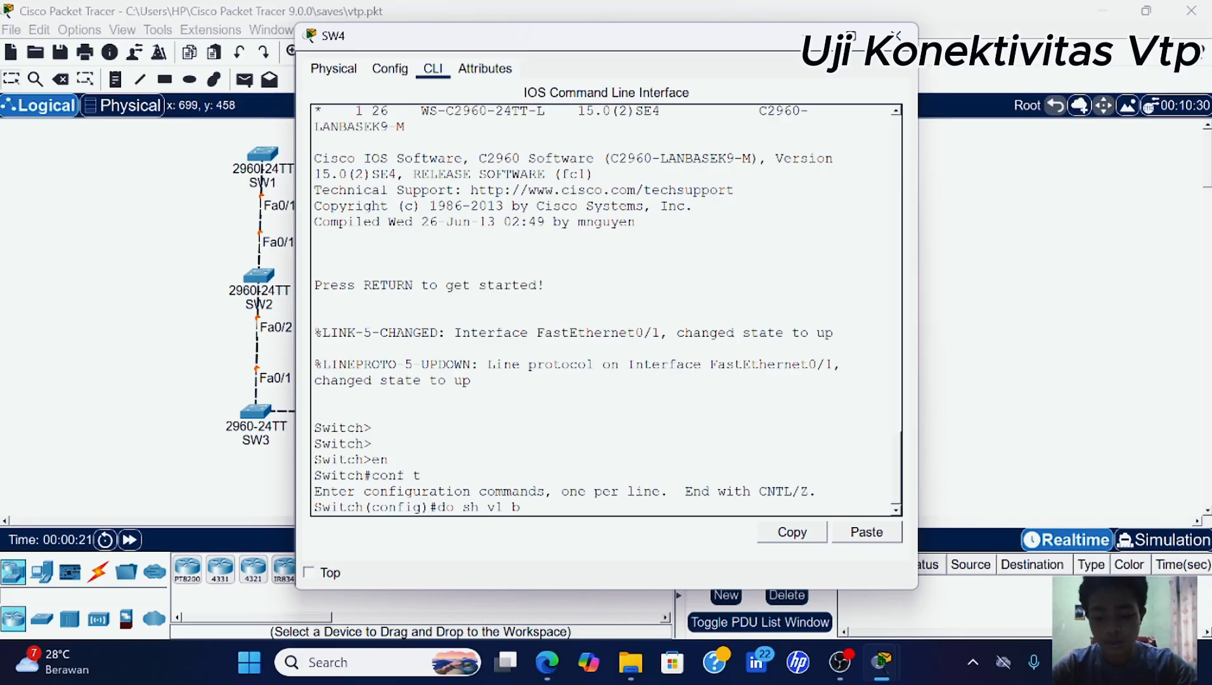
pyautogui.press('Return')
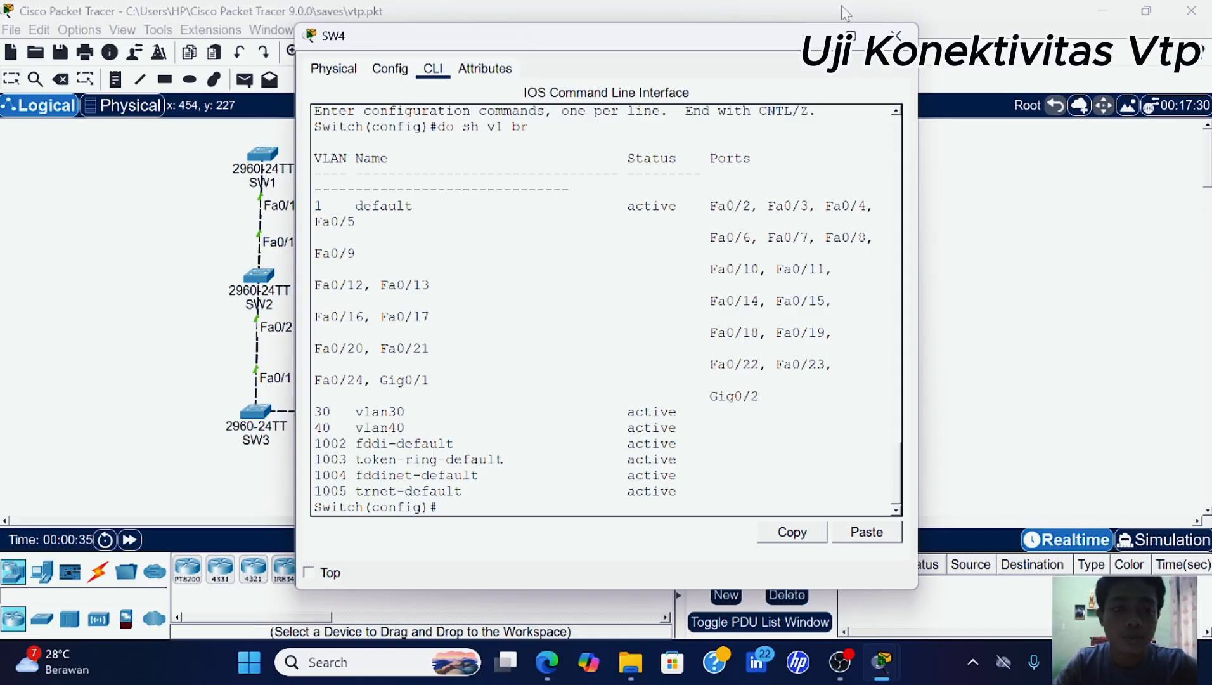
pyautogui.click(807, 36)
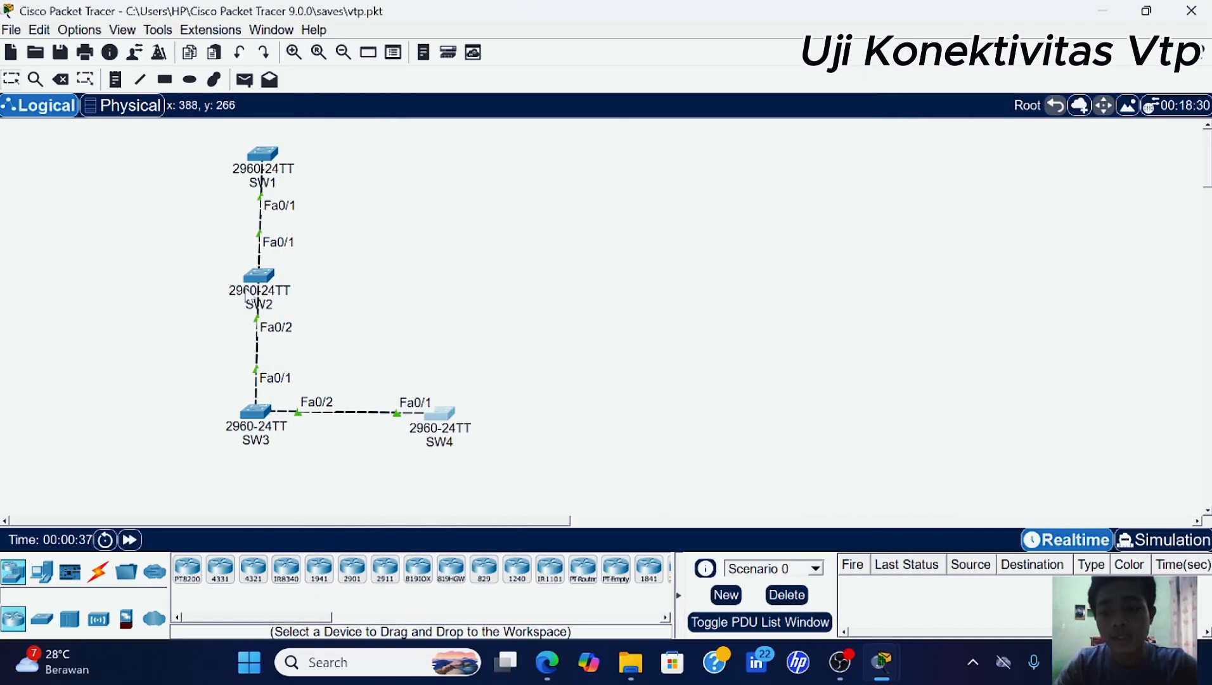
# - In SW2's CLI, enter en and conf t, then run 'do sh vl br' showing only VLAN 1 and 1002–1005
pyautogui.click(259, 276)
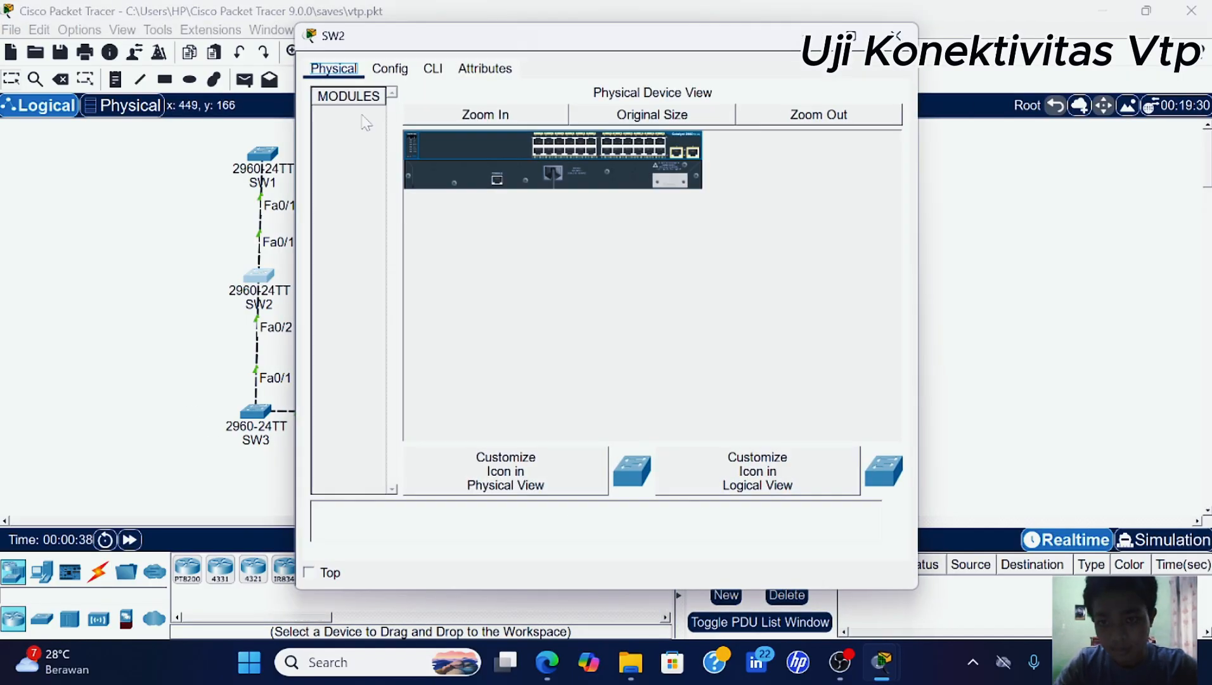
pyautogui.click(433, 68)
pyautogui.press('Return')
pyautogui.press('Return')
pyautogui.press('Return')
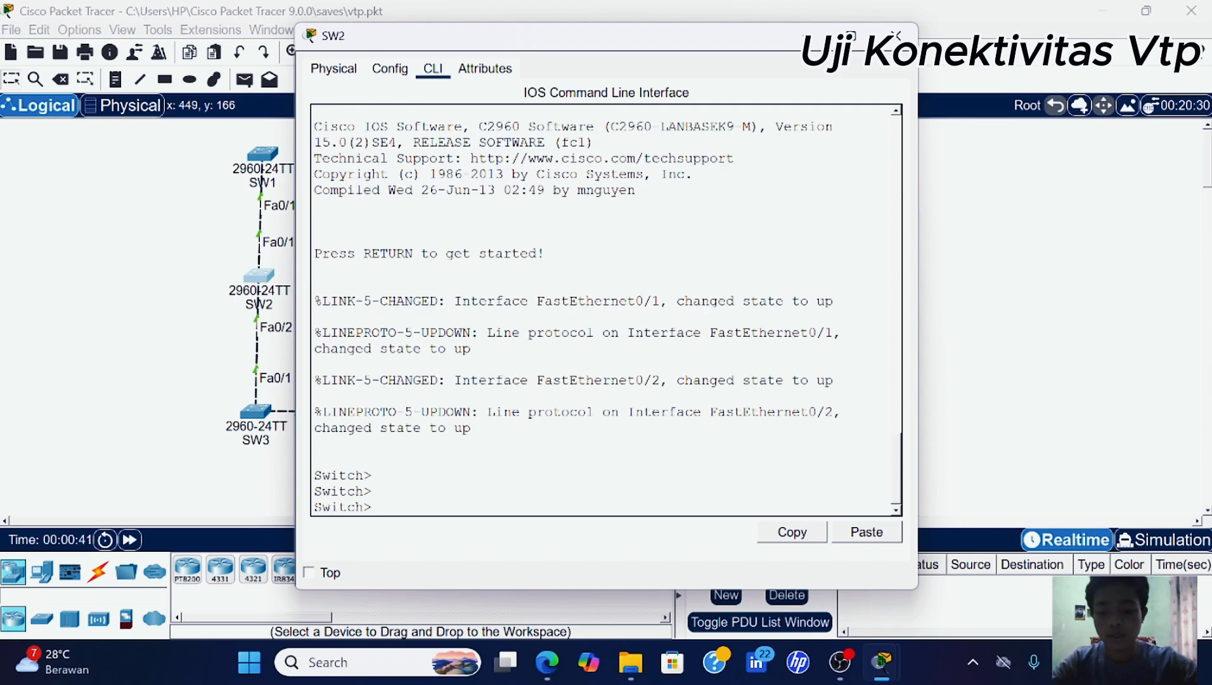
pyautogui.write('en')
pyautogui.press('Return')
pyautogui.write('conf t')
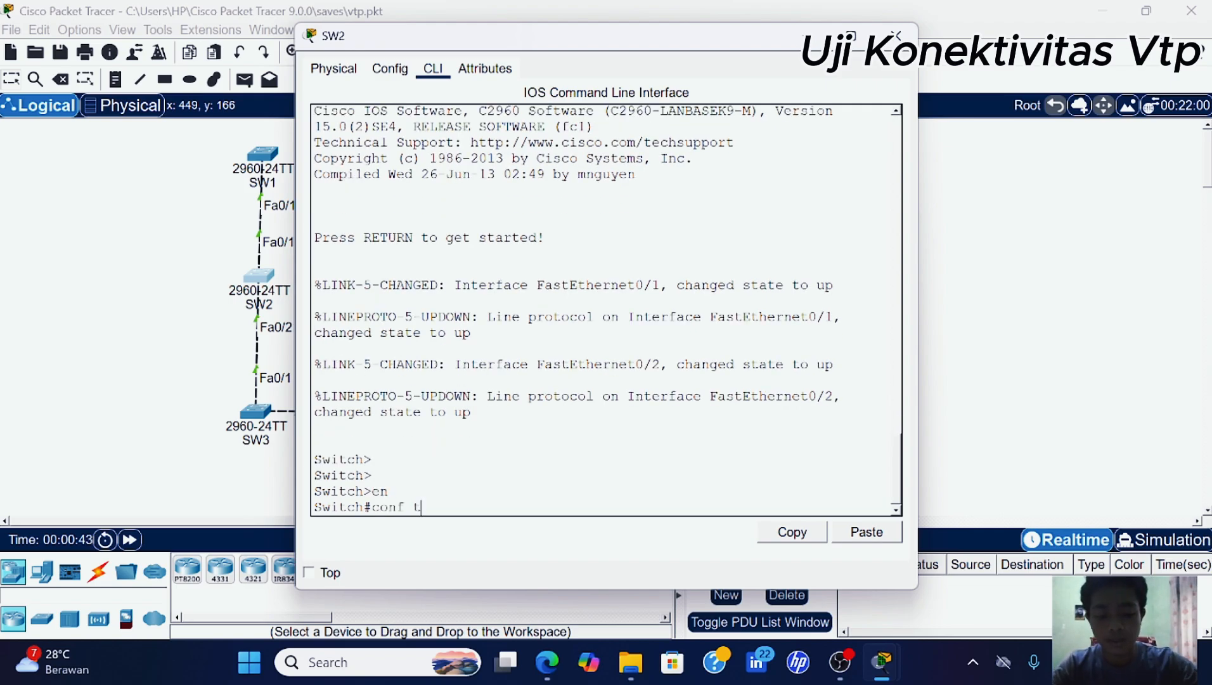
pyautogui.press('Return')
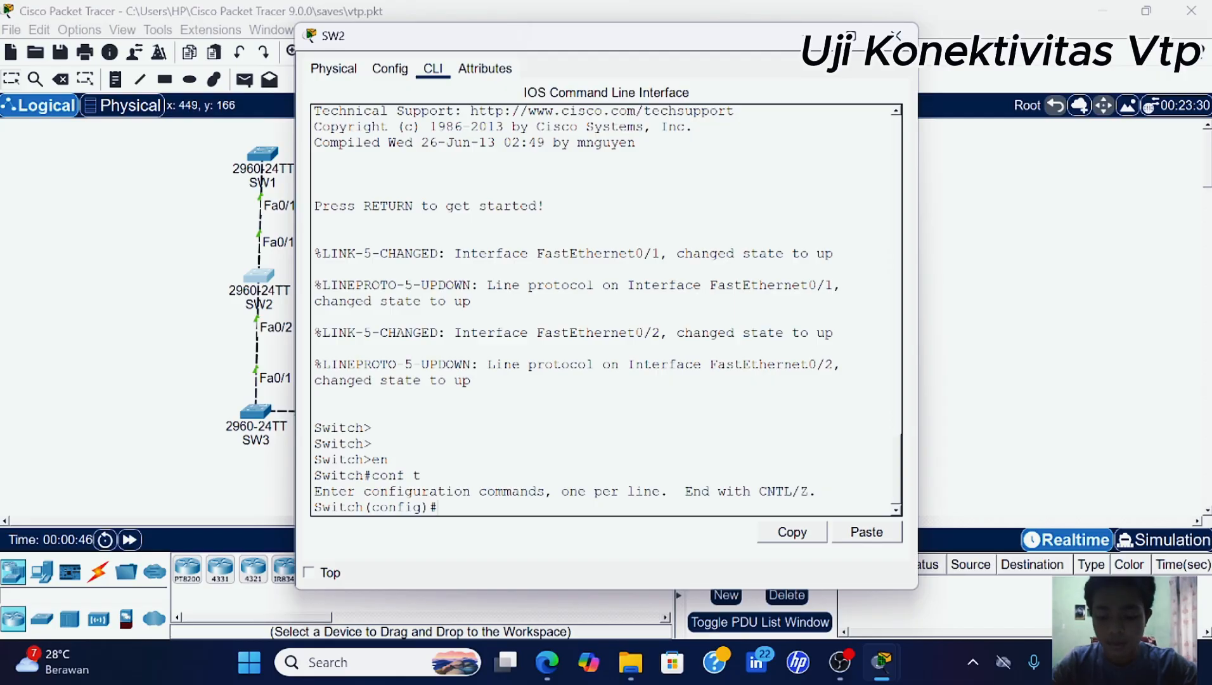
pyautogui.write('do sh')
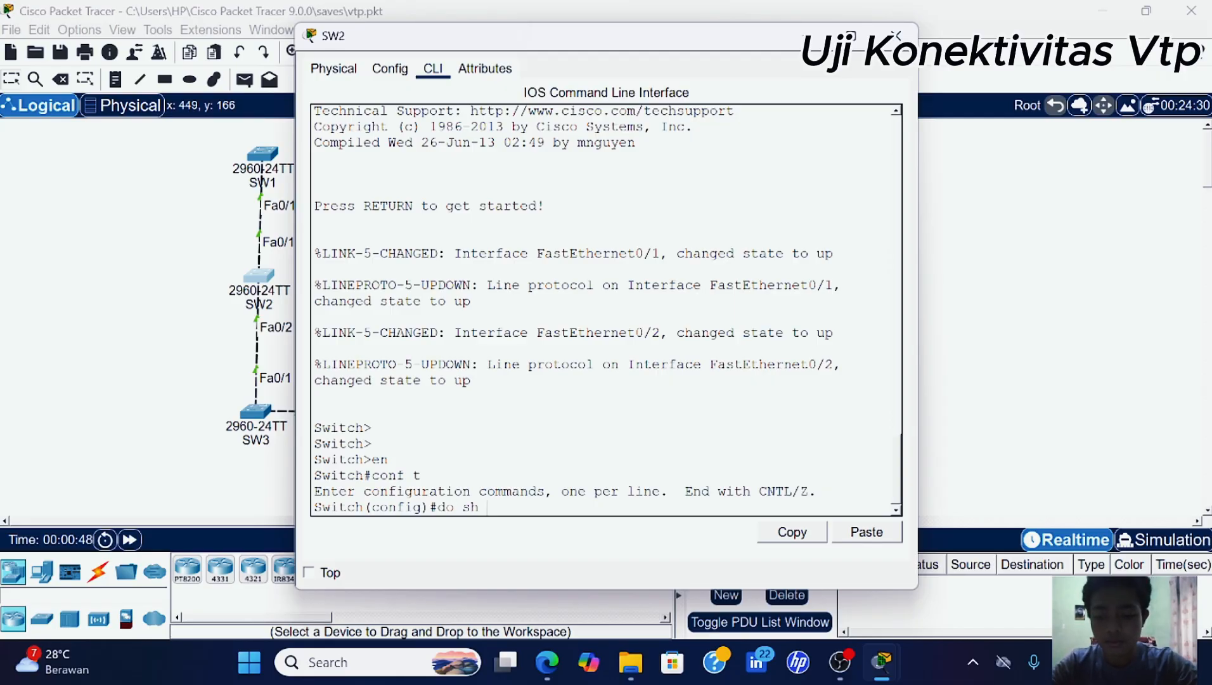
pyautogui.write(' vl br')
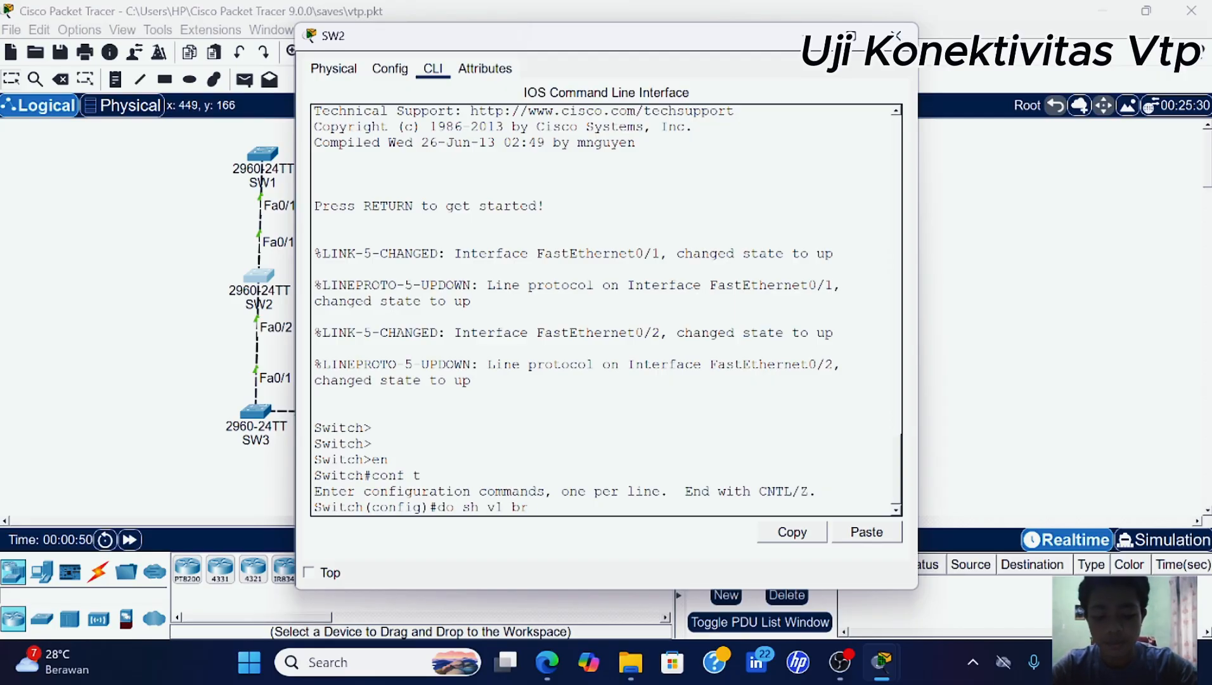
pyautogui.press('Return')
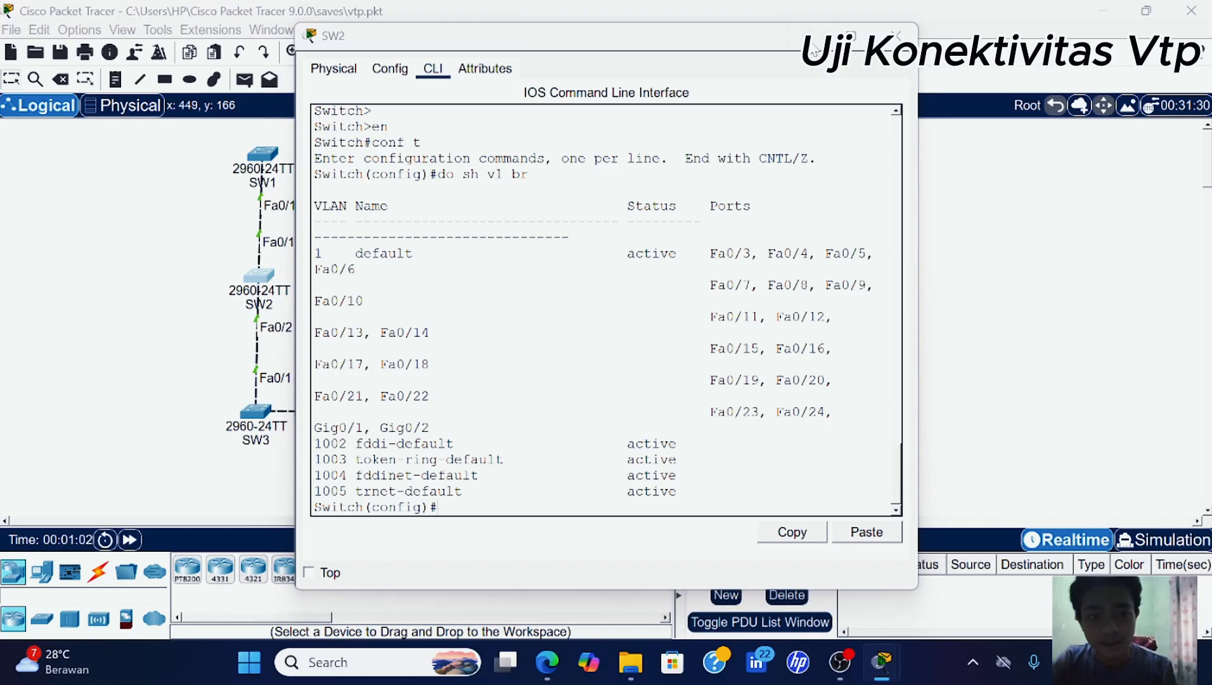
pyautogui.click(896, 36)
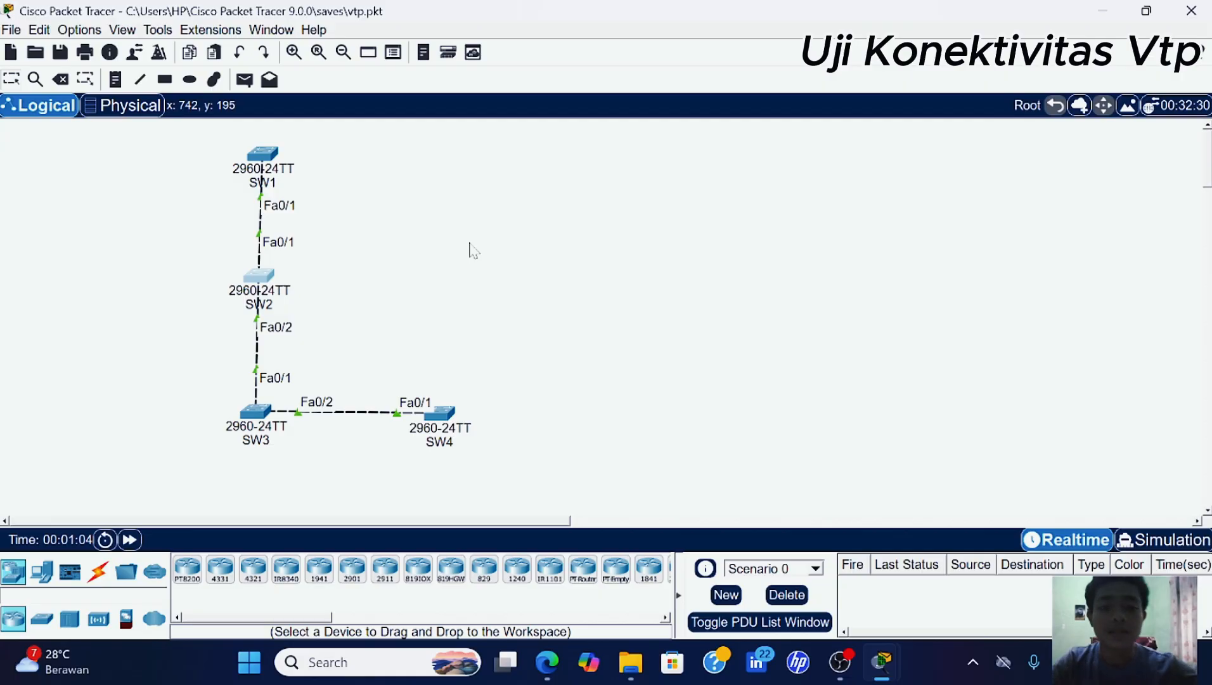